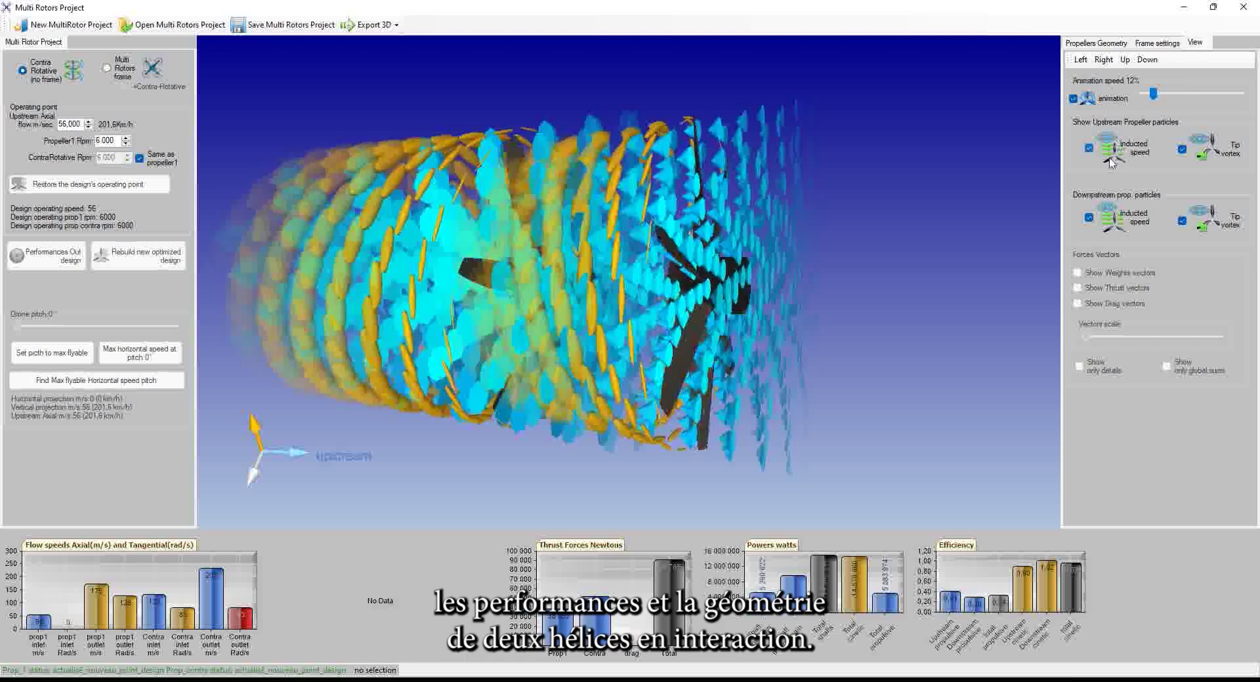
Hide the induced-speed and tip-vortex particles of both propellers and view the bare contra-rotating blades from other angles
left_click(1204, 151)
left_click(1207, 223)
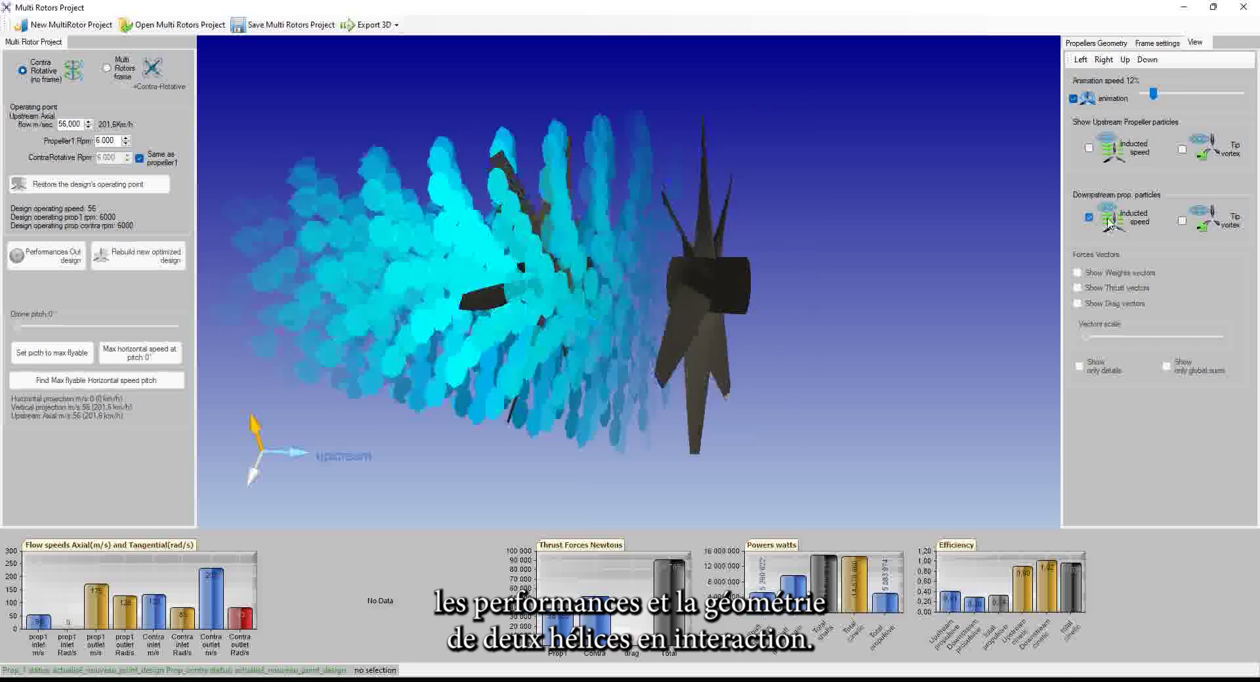
left_click(1114, 217)
left_click_drag(698, 273, 682, 242)
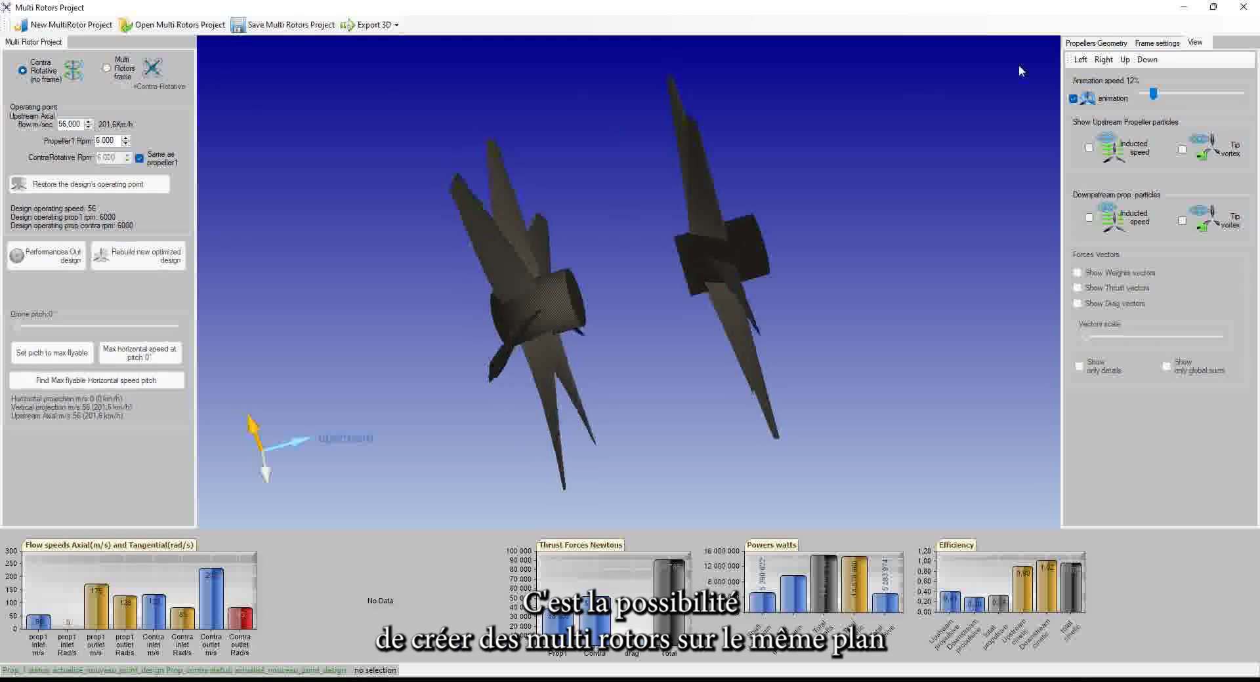
left_click_drag(847, 308, 829, 178)
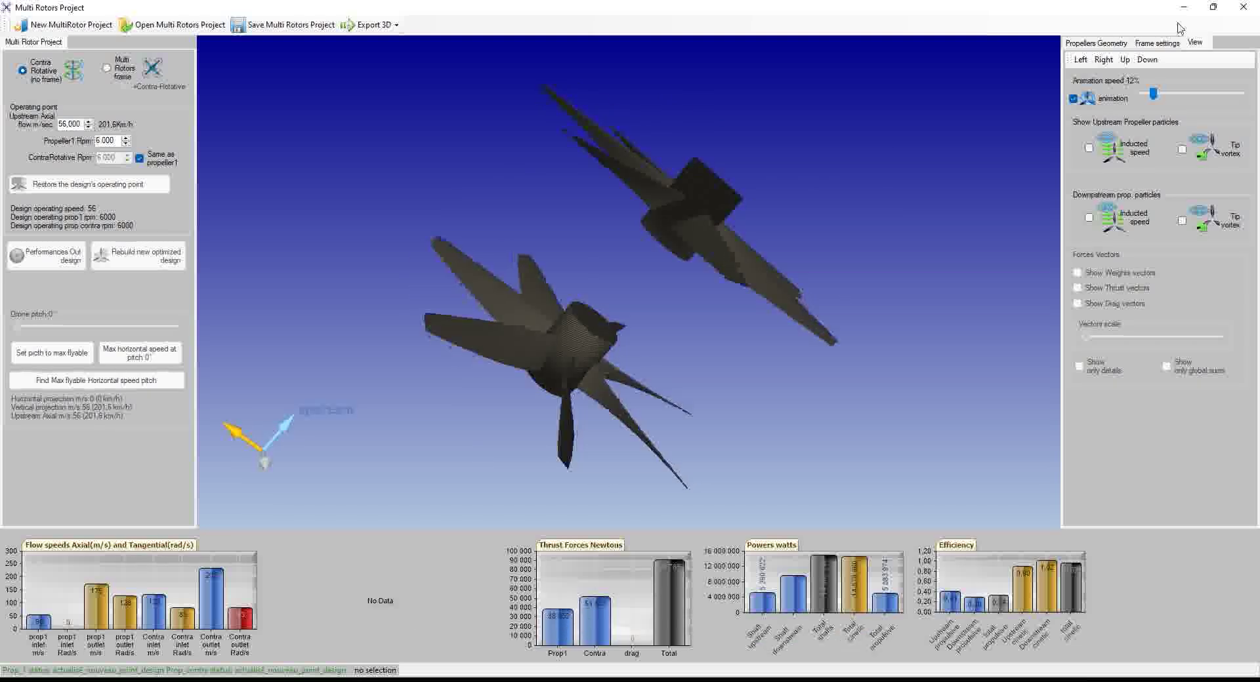
Close the multi-rotor project window and display the current propeller's 3D prototype
left_click(1242, 9)
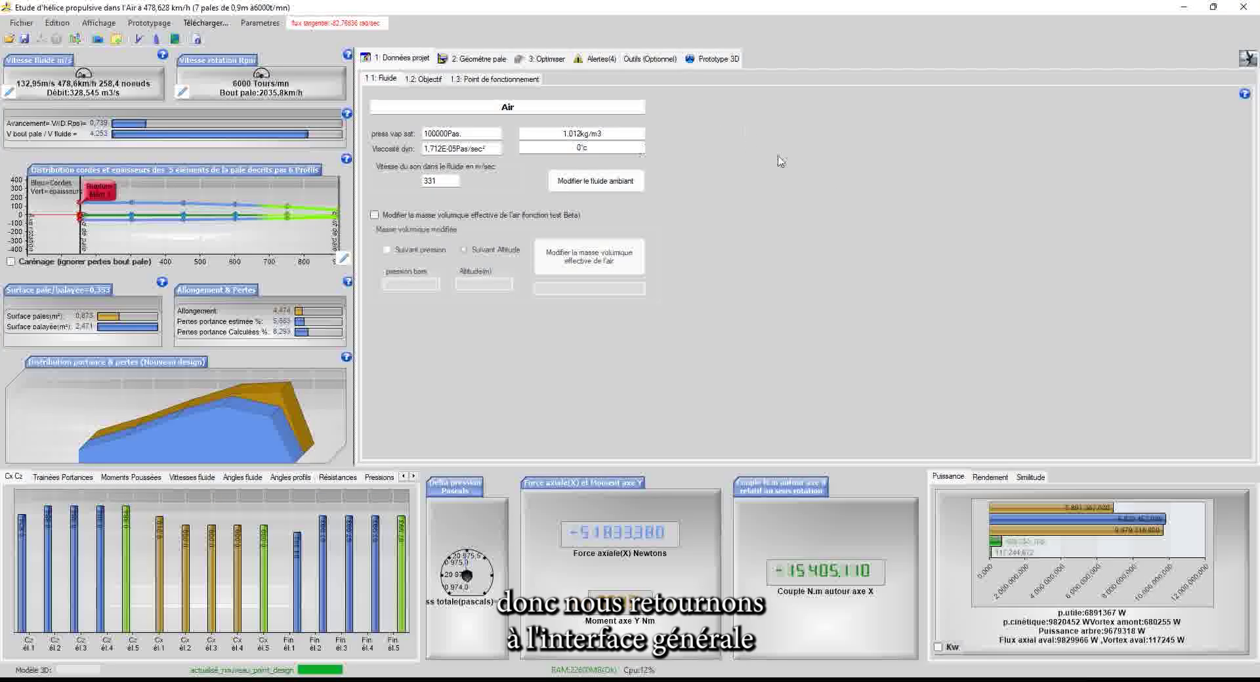
left_click(718, 58)
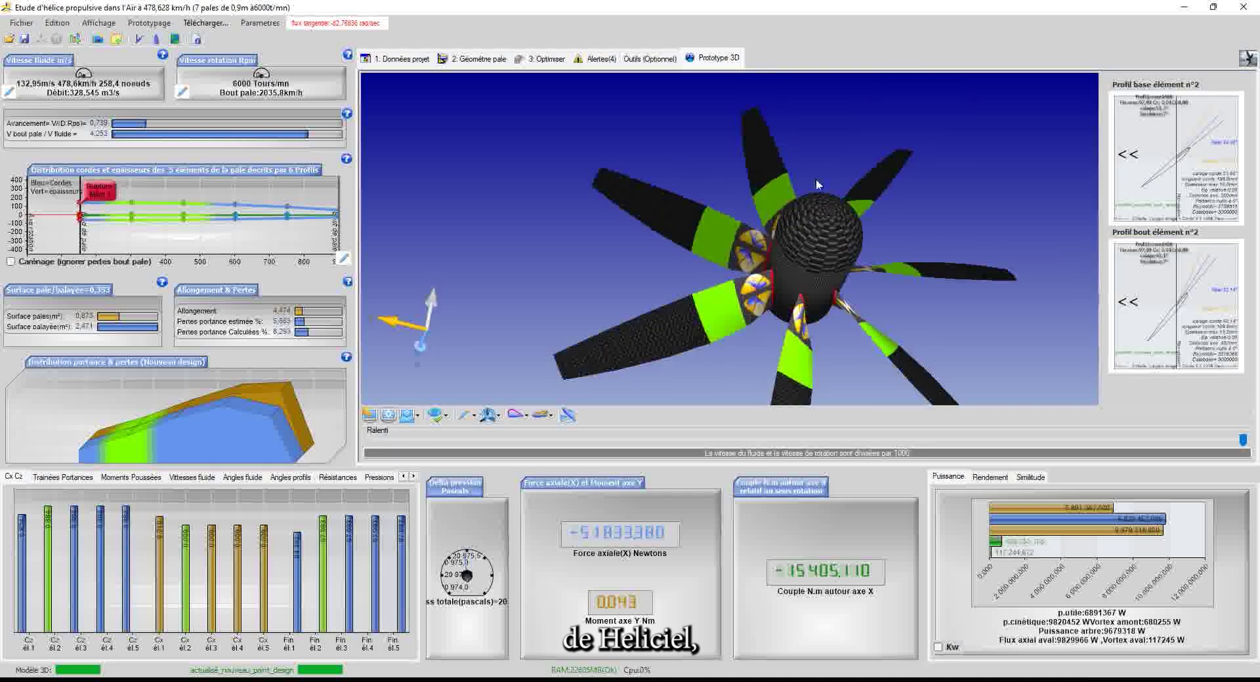
Open the propeller model library and select the drone model 5" 3blades drill5 mm, viewing its preview from several angles
left_click(21, 22)
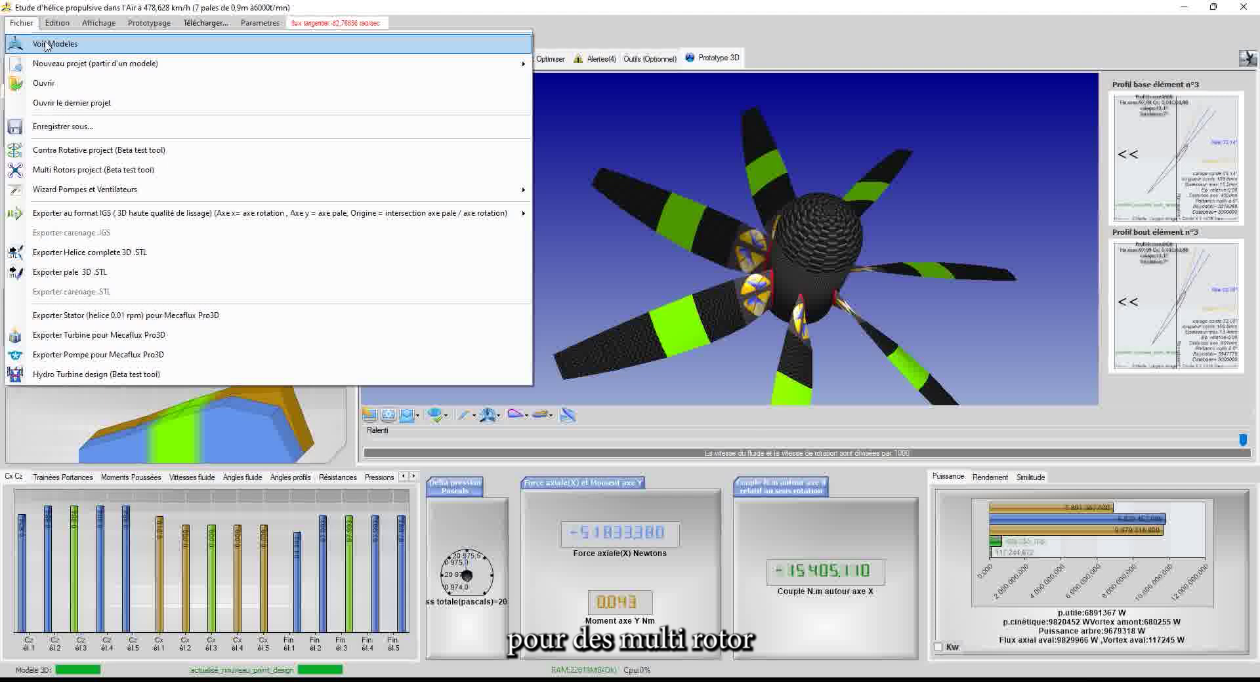
left_click(47, 44)
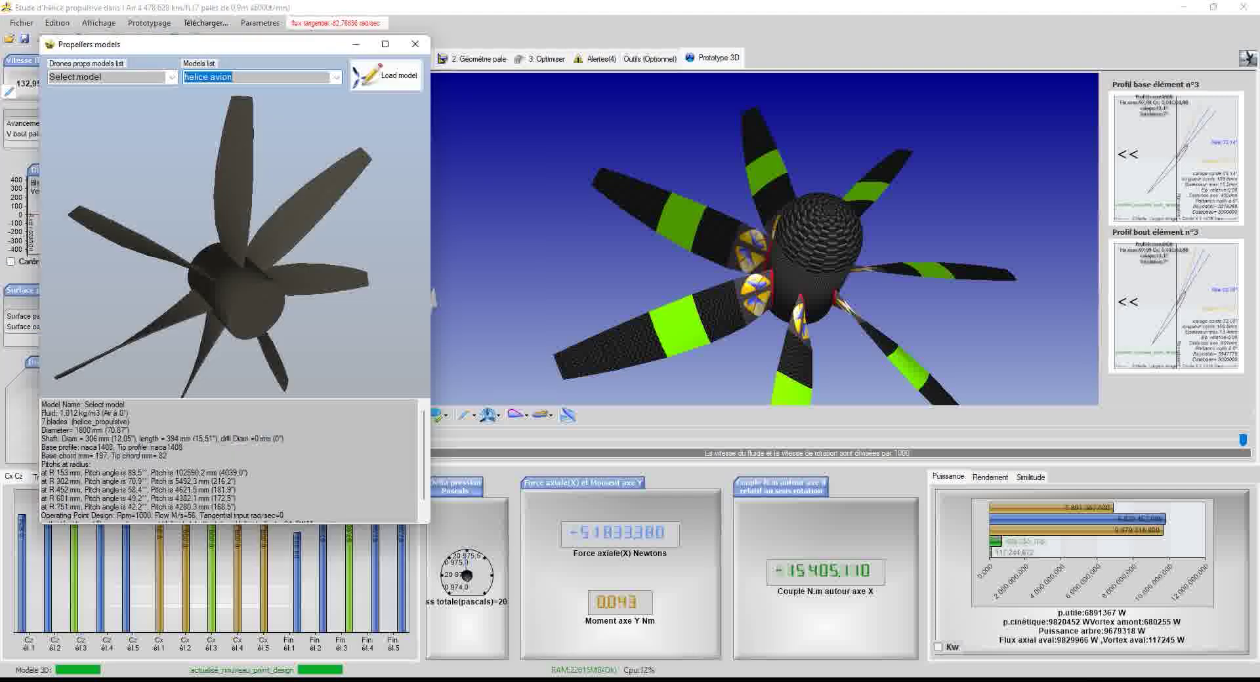
left_click(172, 80)
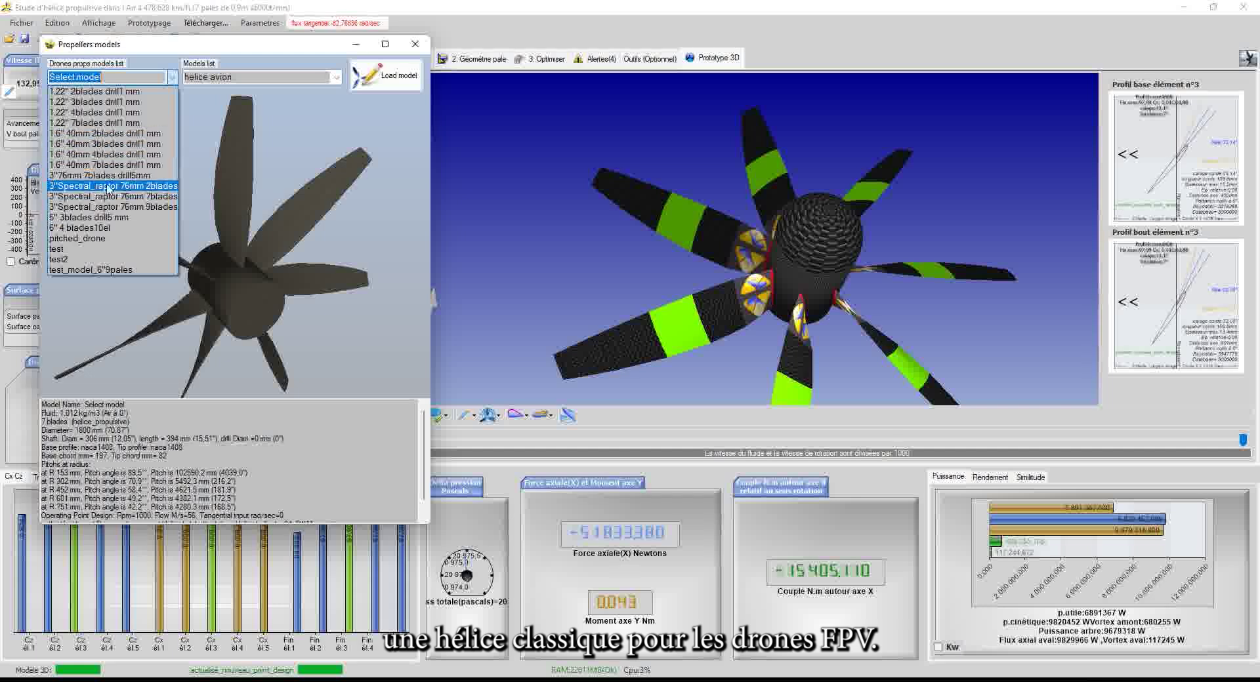
left_click(88, 218)
left_click_drag(169, 226, 191, 332)
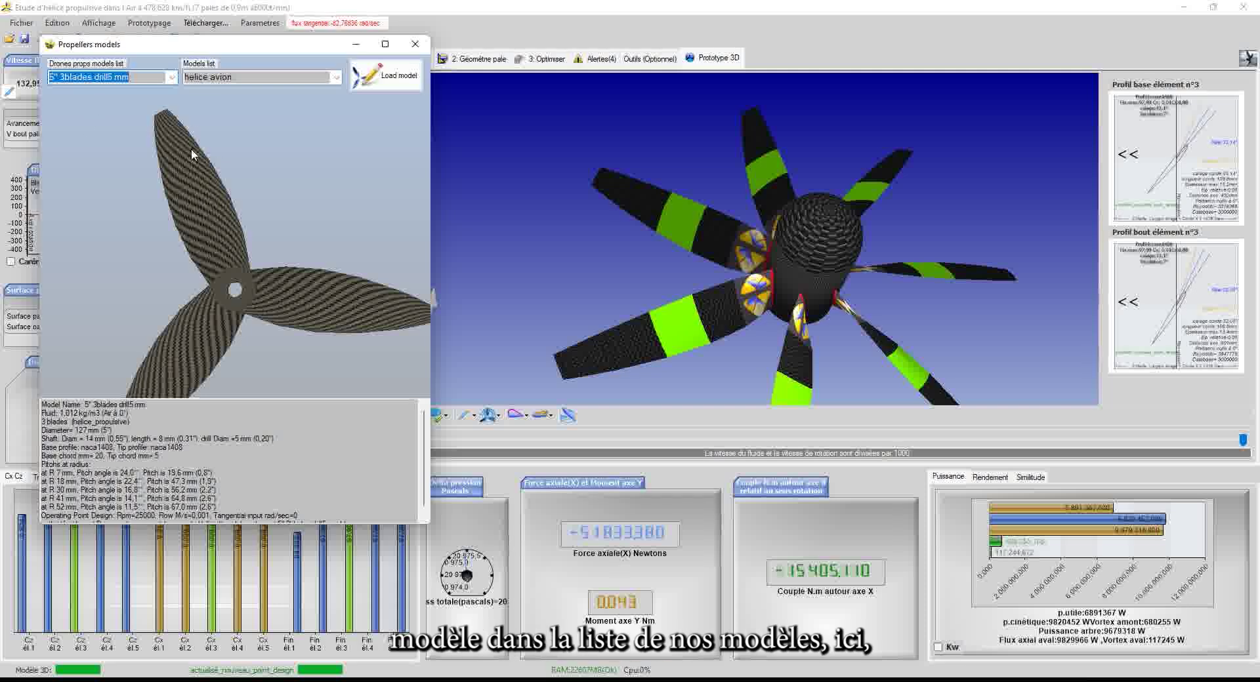
left_click_drag(179, 324, 189, 174)
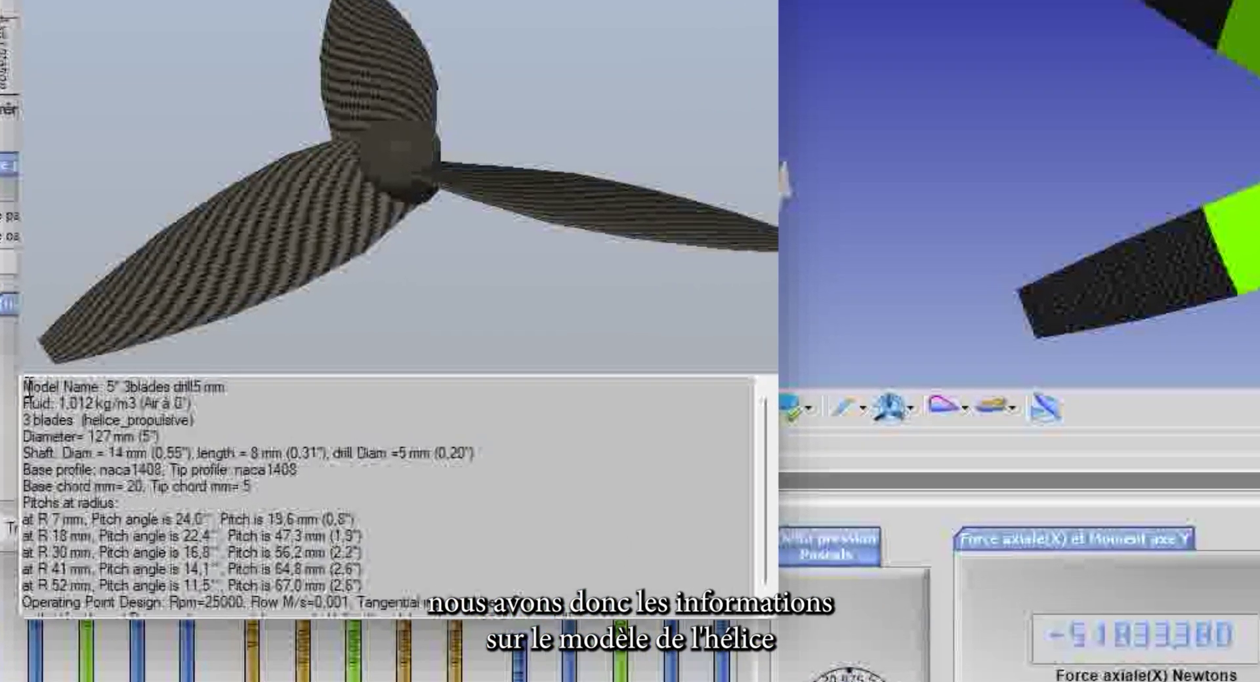
Examine the selected model's description, especially the pitch angle and pitch listed for each radius
left_click_drag(31, 394, 489, 577)
left_click(150, 503)
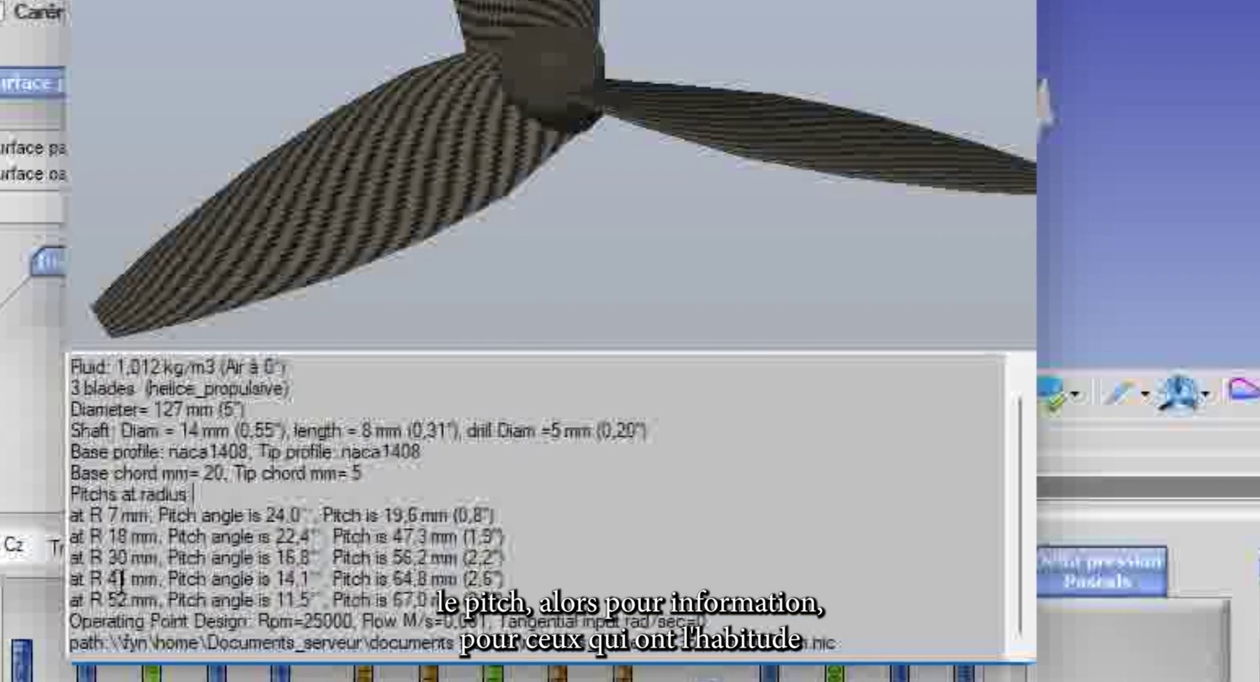
left_click_drag(82, 578, 463, 578)
left_click(167, 579)
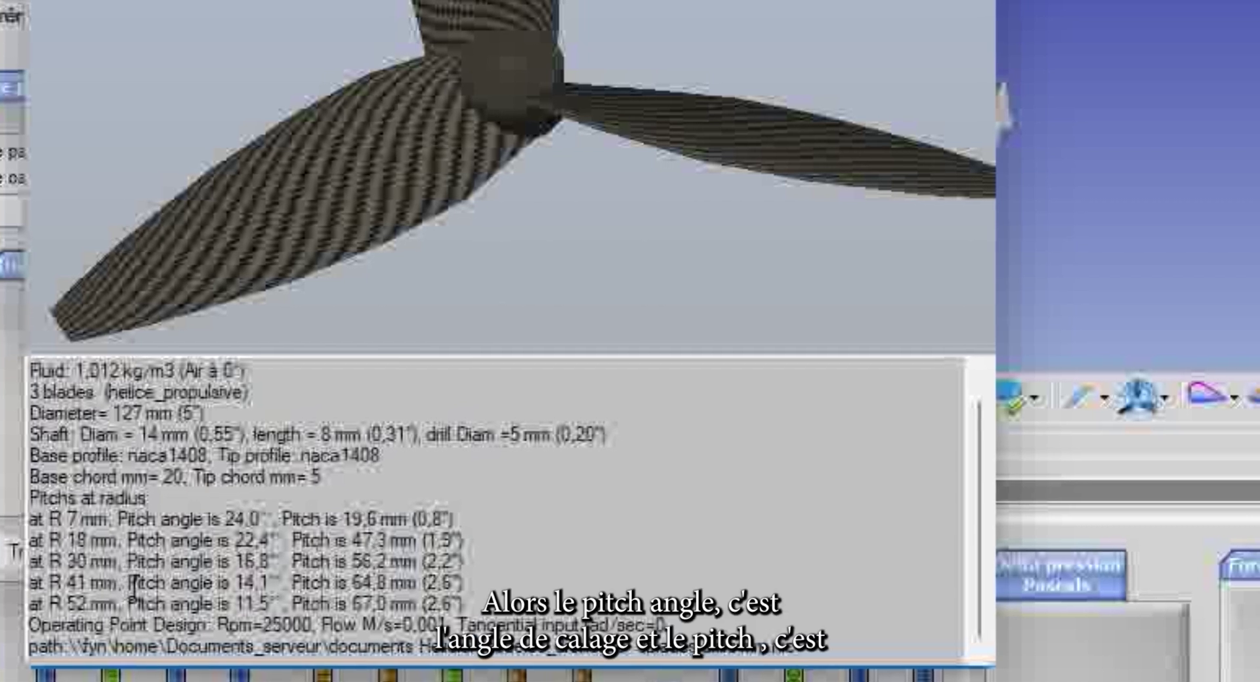
left_click_drag(191, 584, 205, 583)
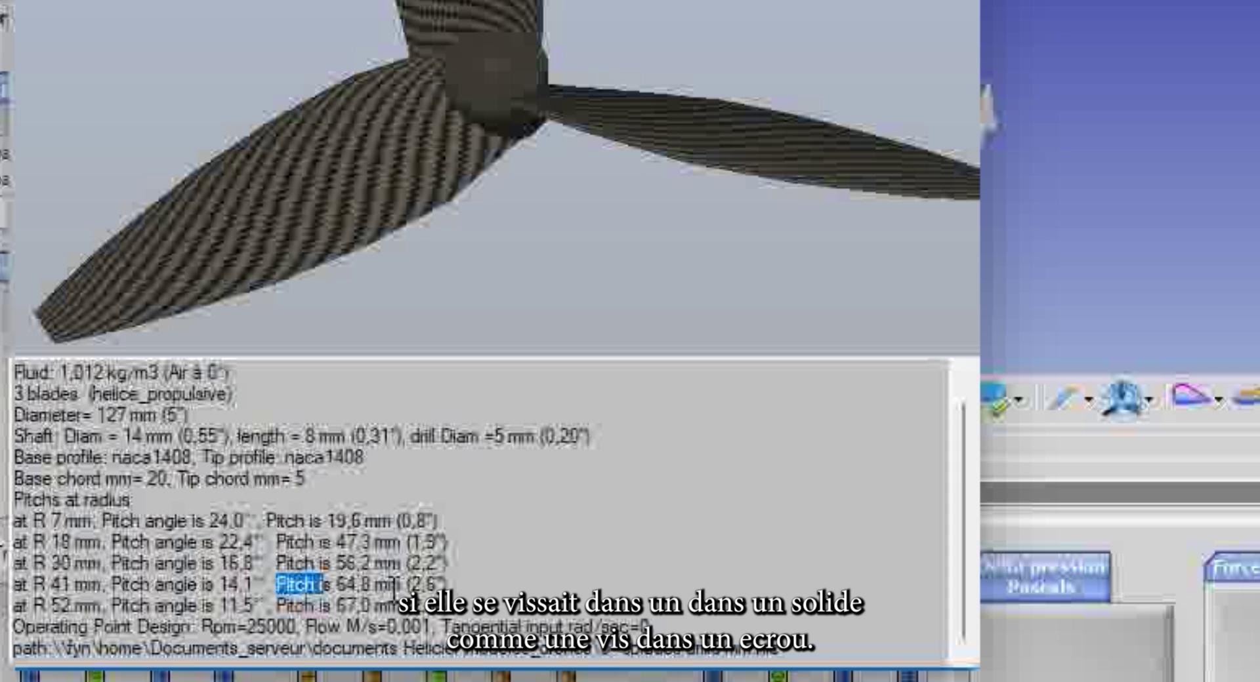
left_click(414, 584)
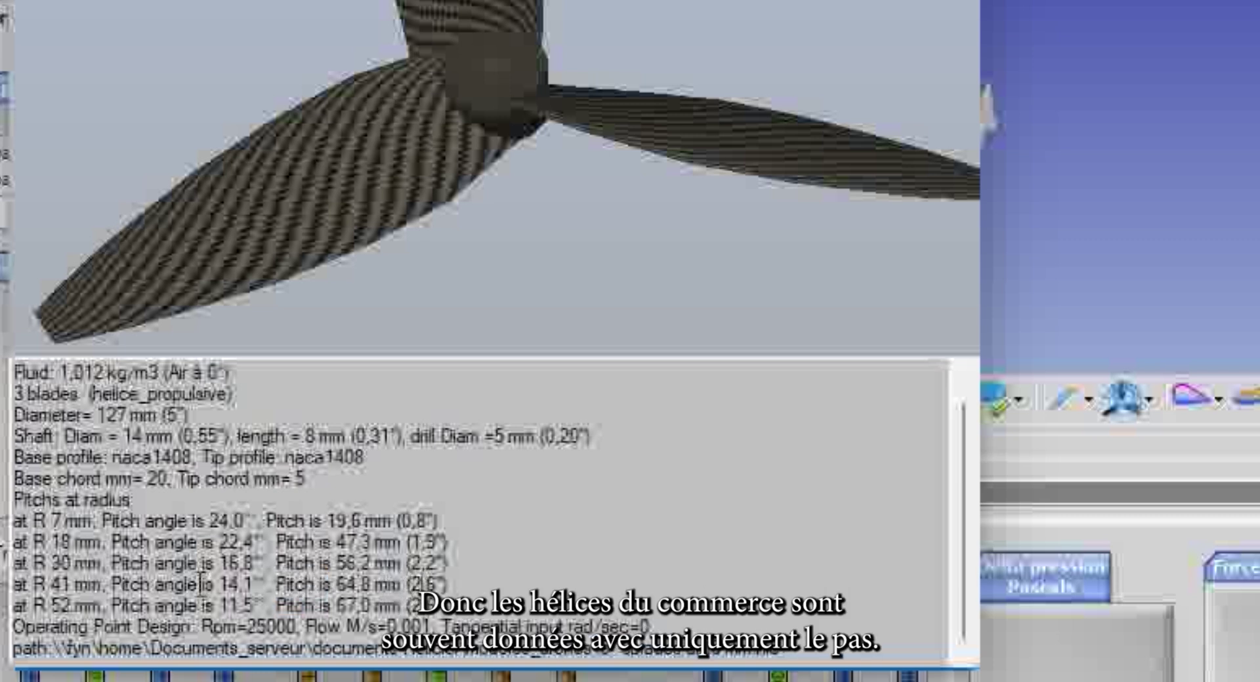
left_click_drag(46, 587, 202, 602)
left_click(362, 600)
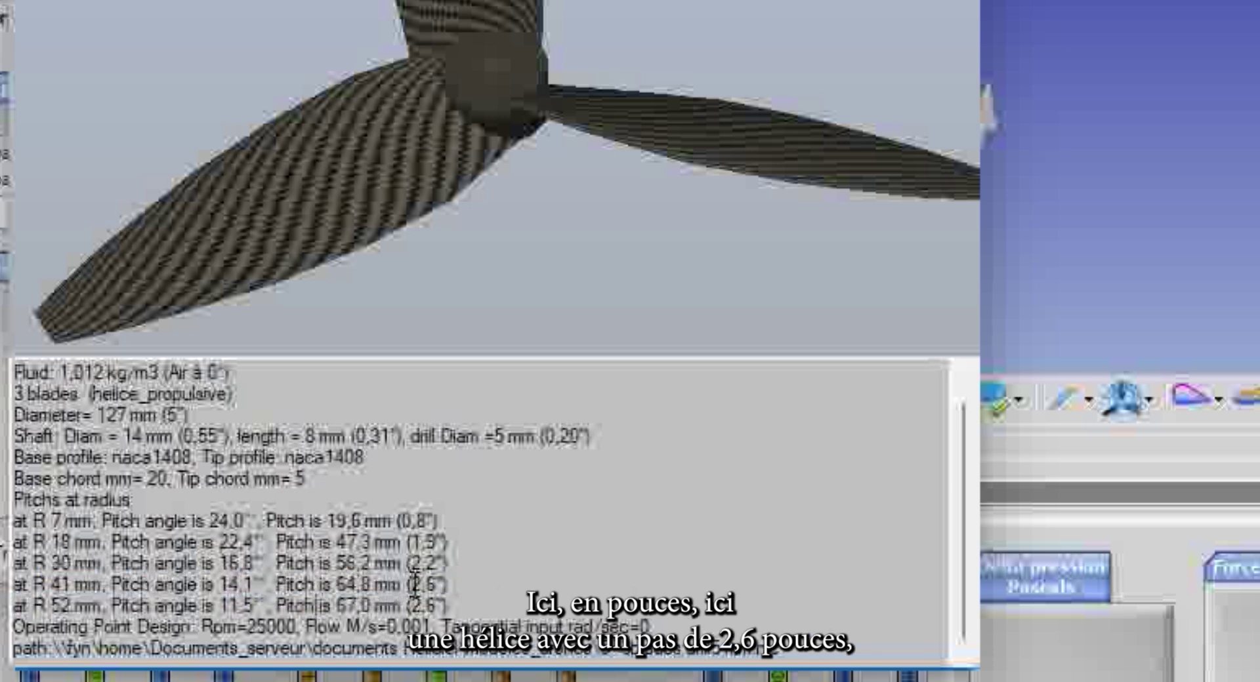
Compare the model's pitch in inches at the different radii, from the blade base to the tip
left_click_drag(425, 584, 439, 584)
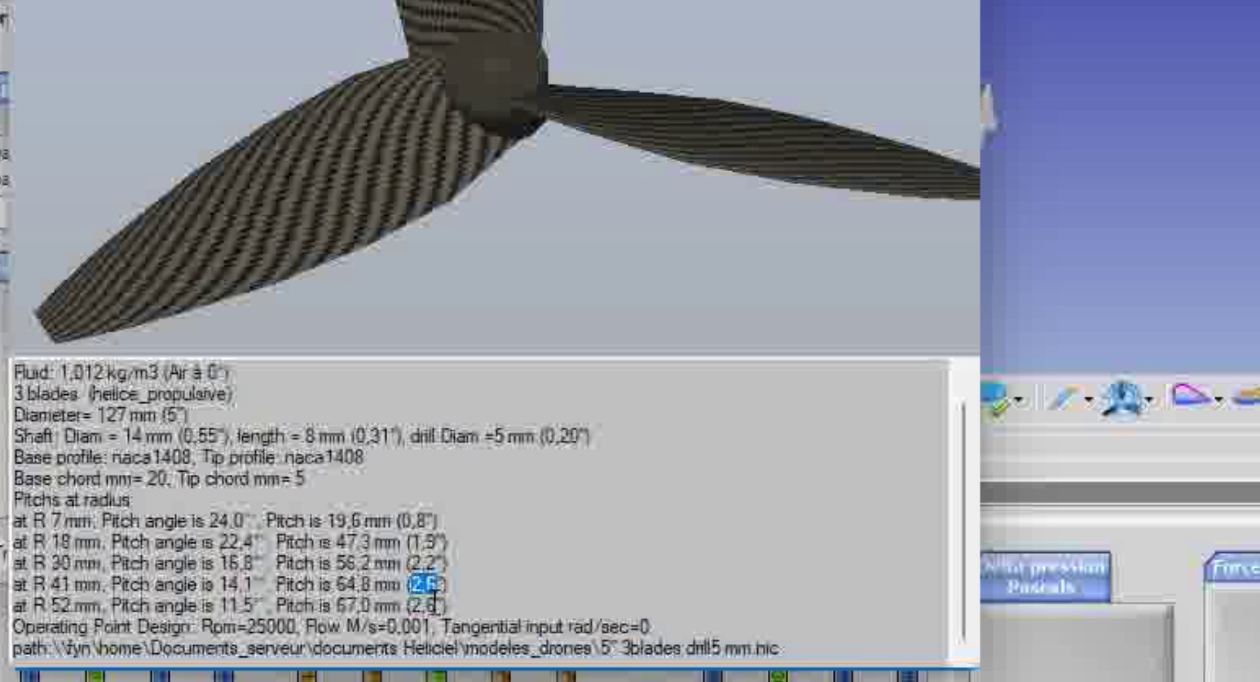
left_click(403, 523)
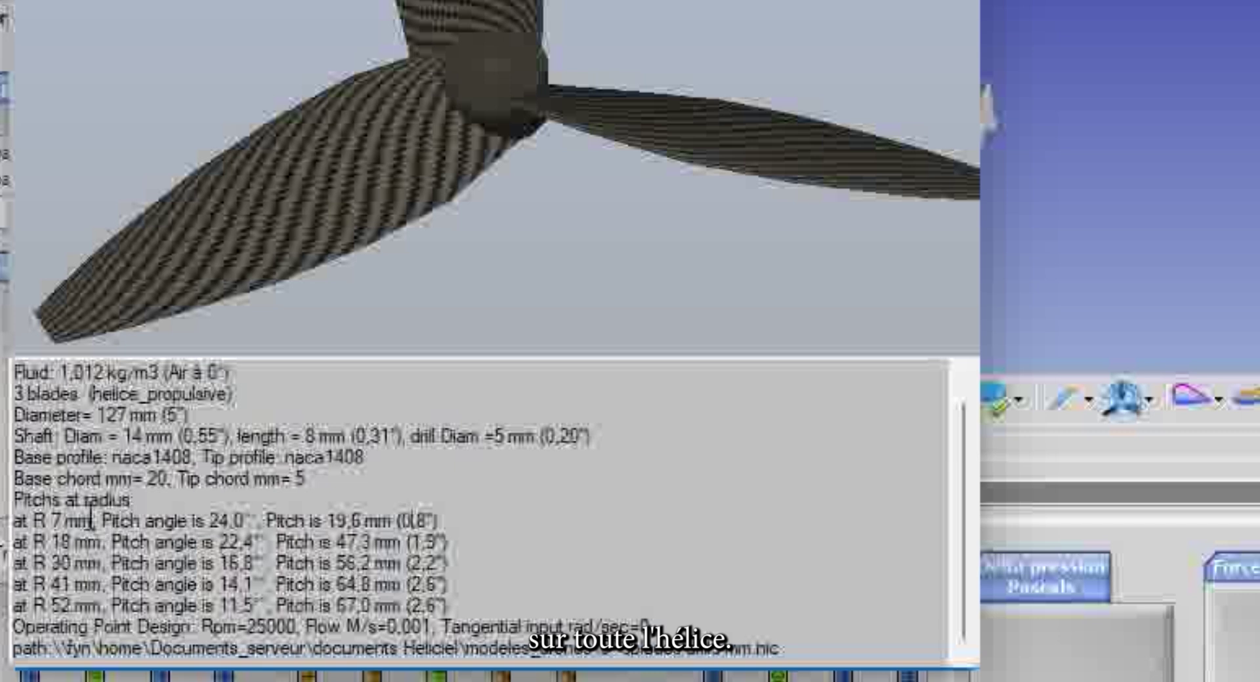
left_click_drag(450, 606, 273, 511)
left_click(385, 568)
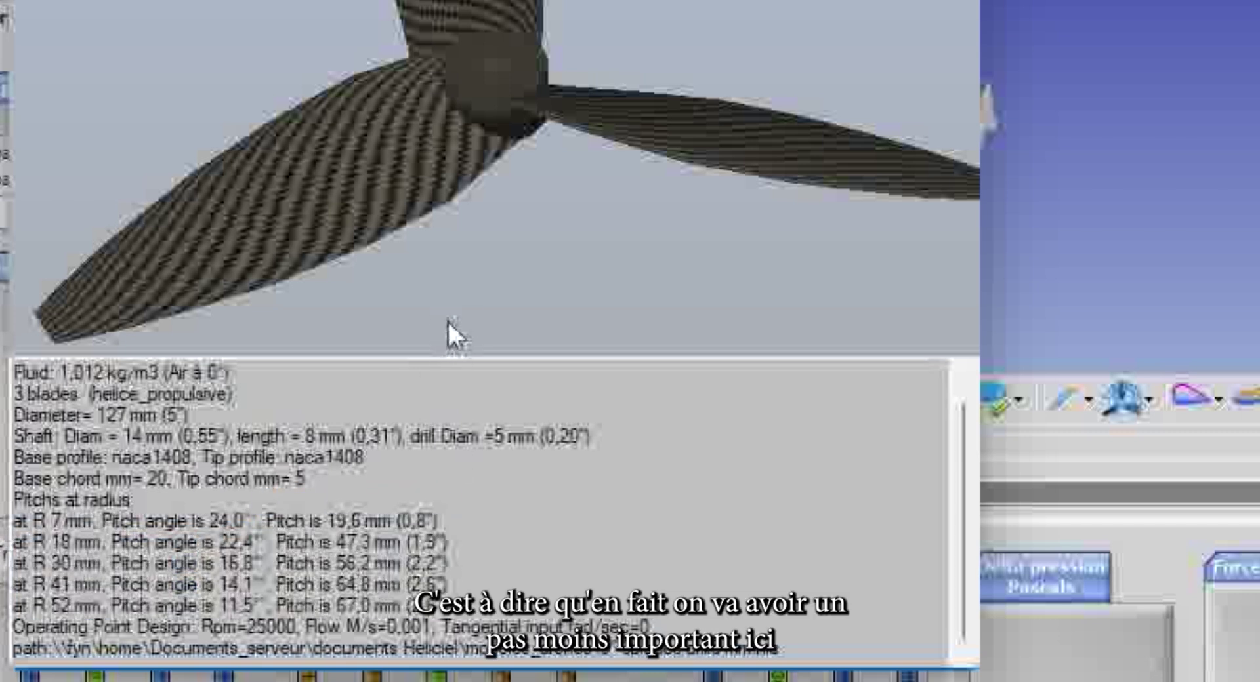
left_click(395, 522)
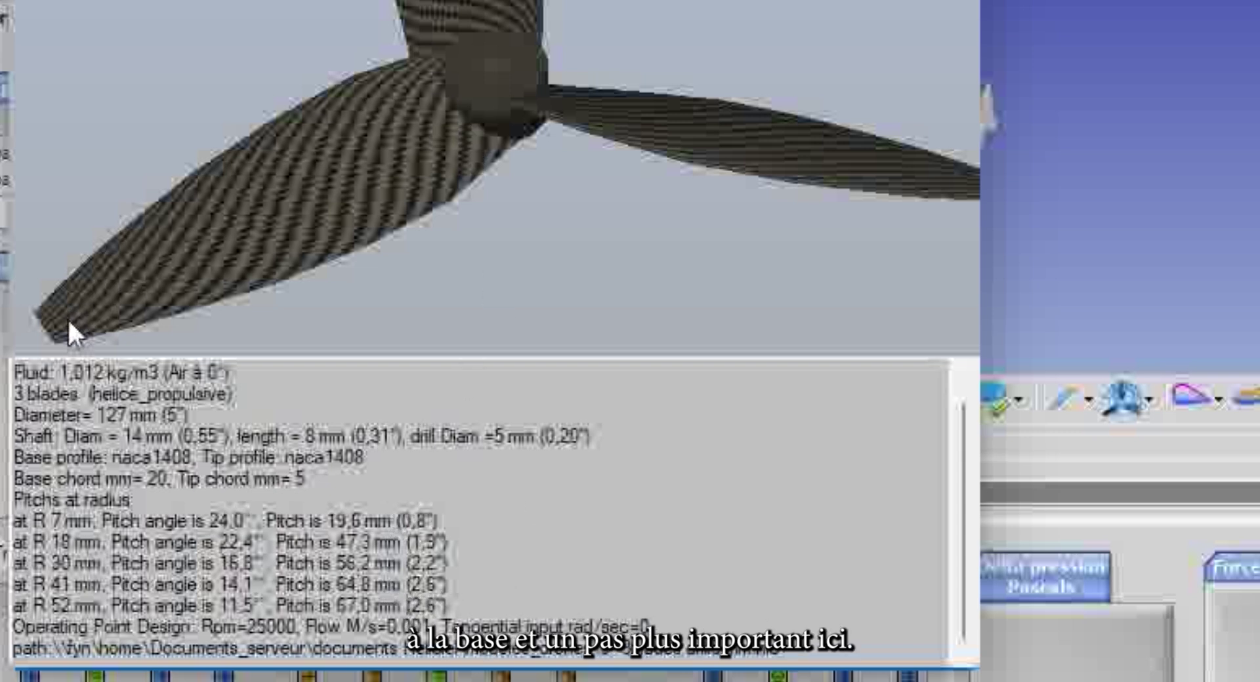
double_click(420, 605)
left_click(425, 577)
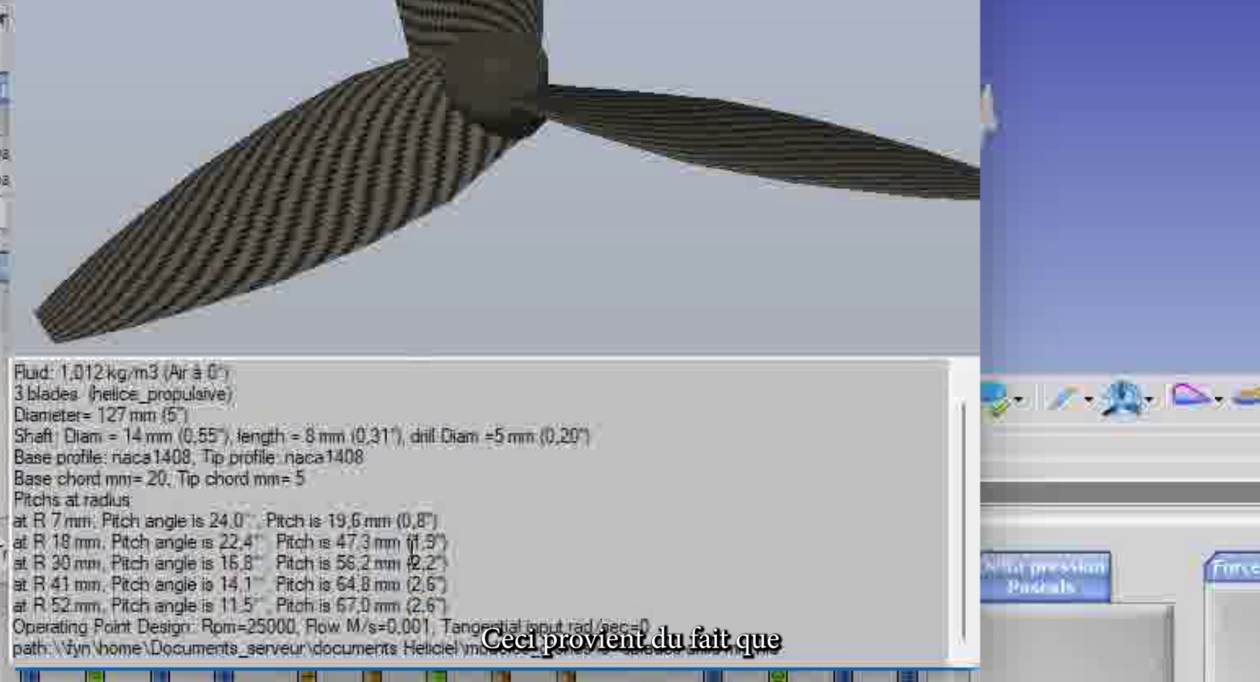
left_click_drag(407, 583, 454, 583)
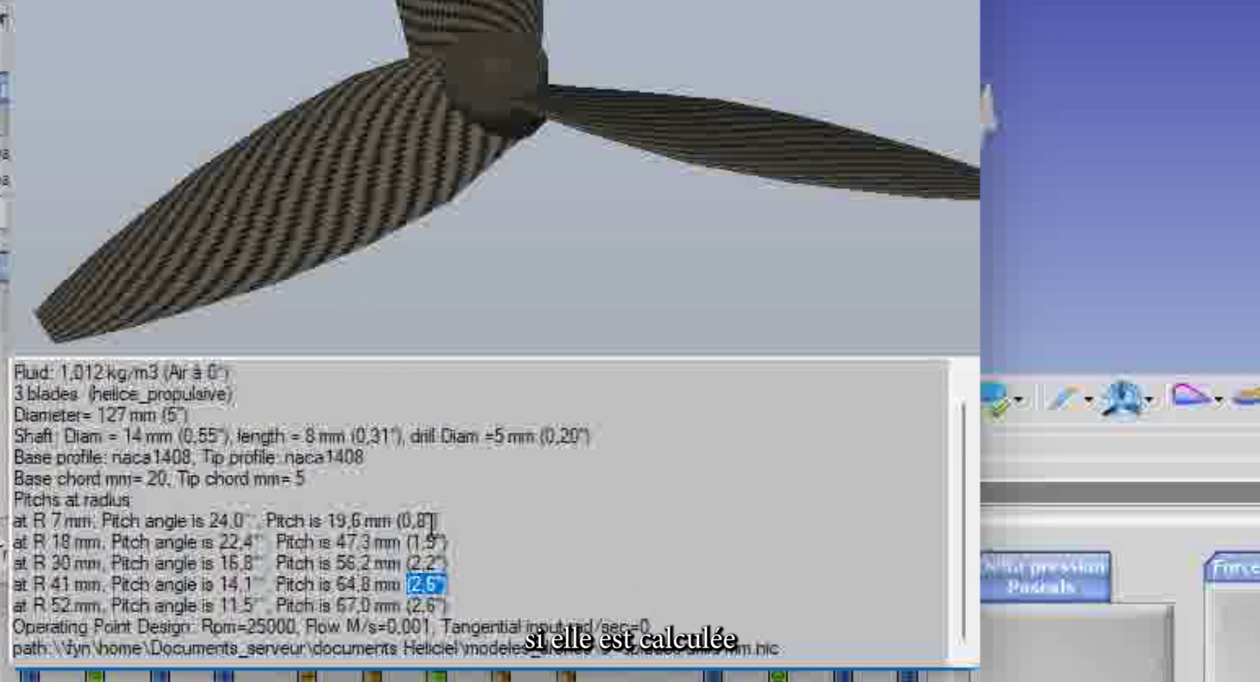
left_click(403, 582)
left_click_drag(400, 583, 452, 583)
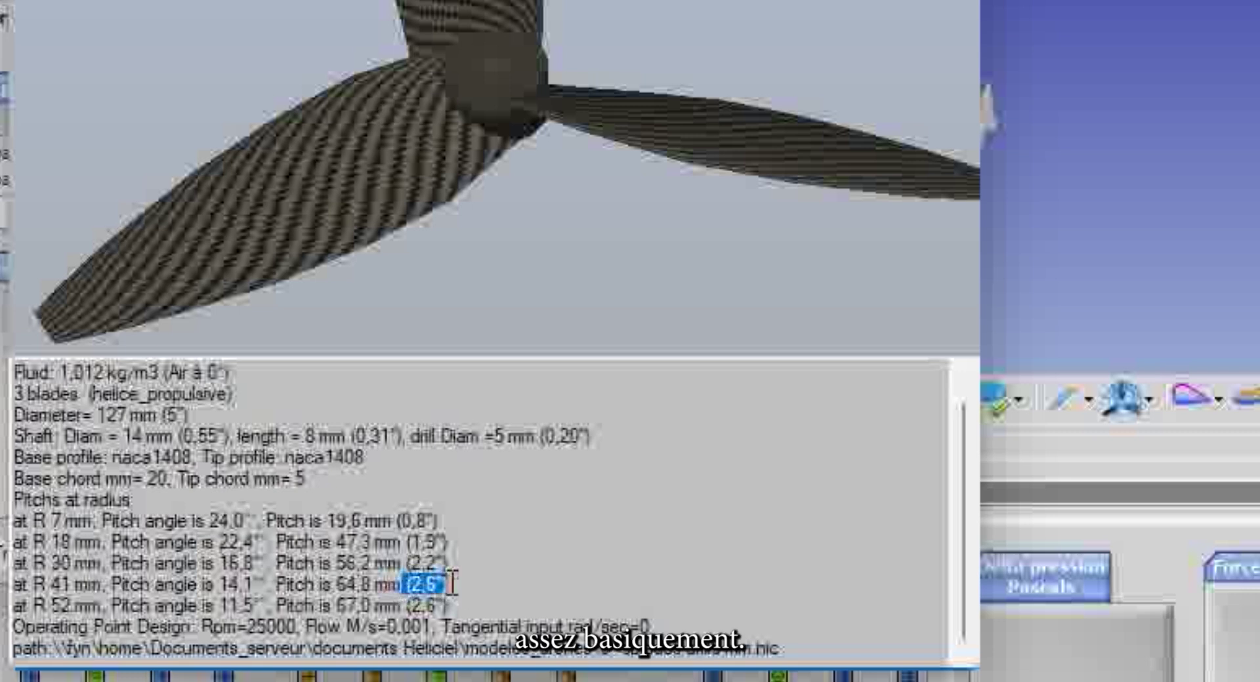
left_click(388, 541)
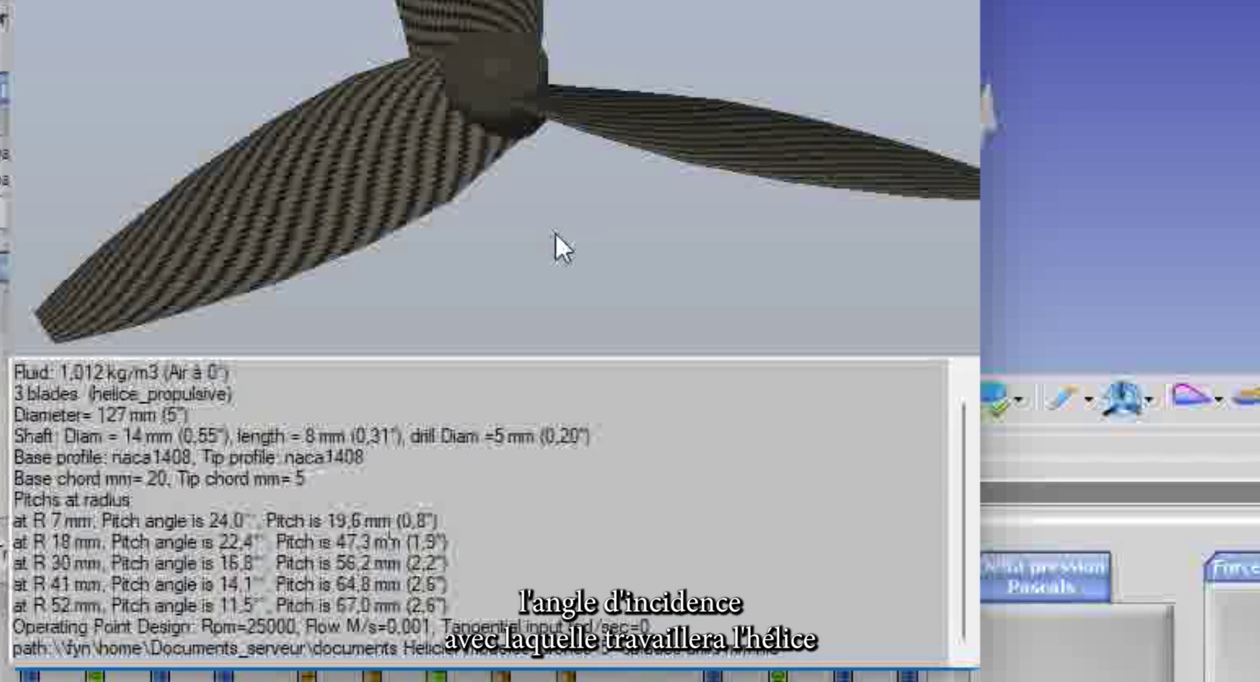
Inspect the blade twist in the model preview from several angles and the inch pitch listed at R 41 mm
left_click_drag(478, 84, 429, 100)
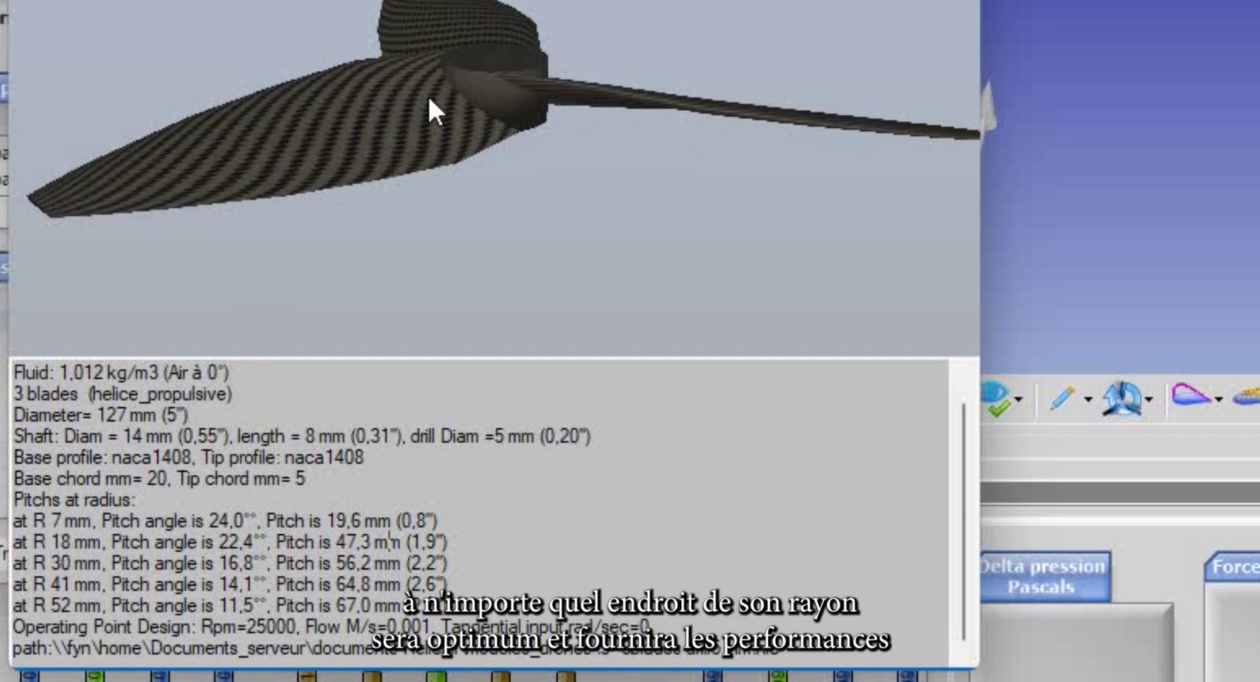
left_click_drag(561, 168, 546, 13)
left_click_drag(510, 65, 450, 62)
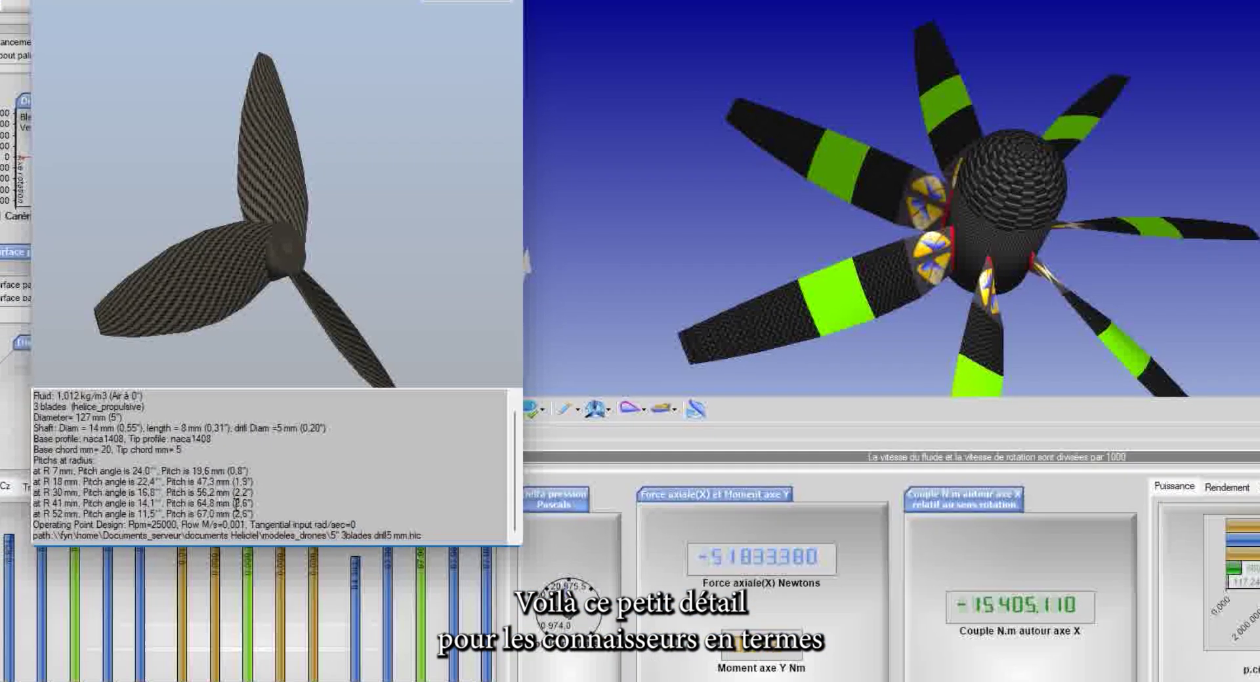
left_click_drag(411, 584, 478, 586)
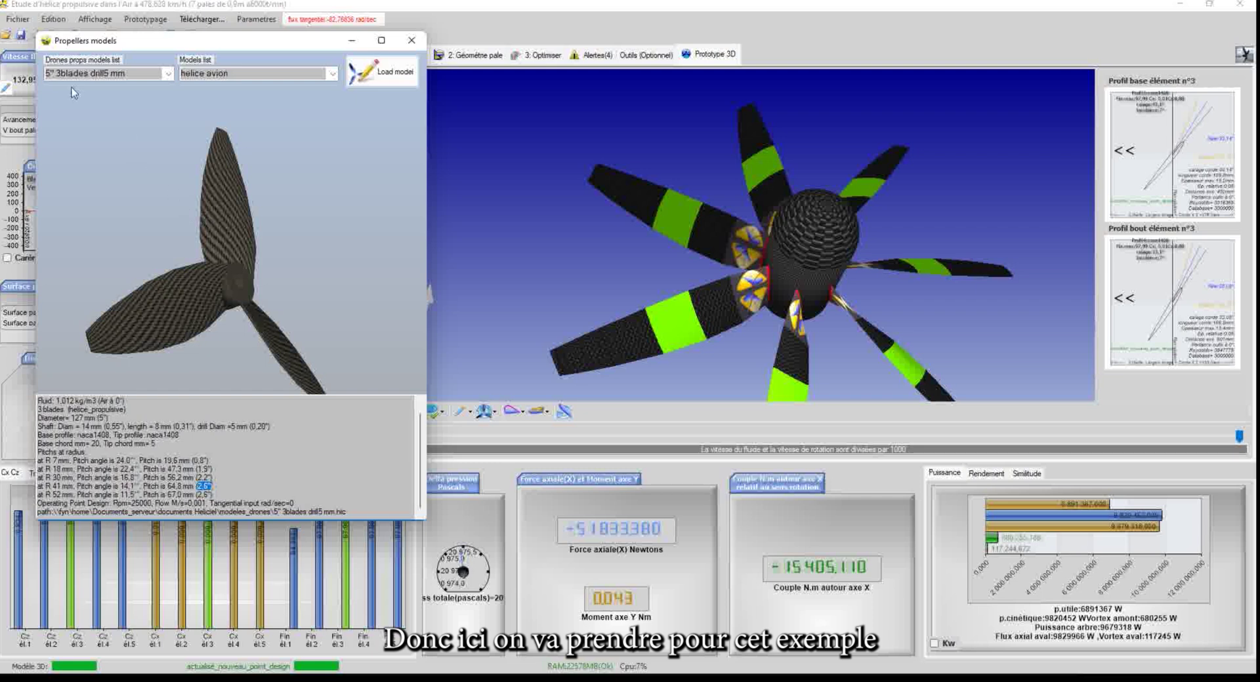
Load the selected 5-inch three-blade model as the working project and view its 3D prototype
left_click(382, 72)
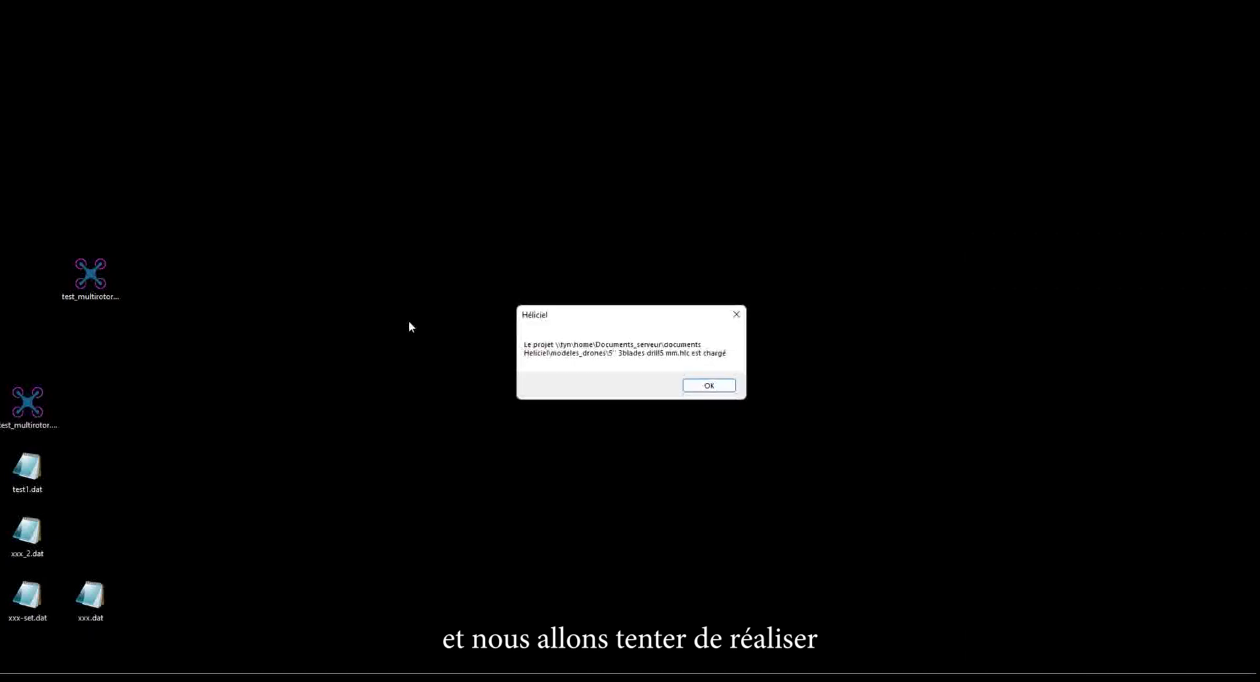
left_click(709, 388)
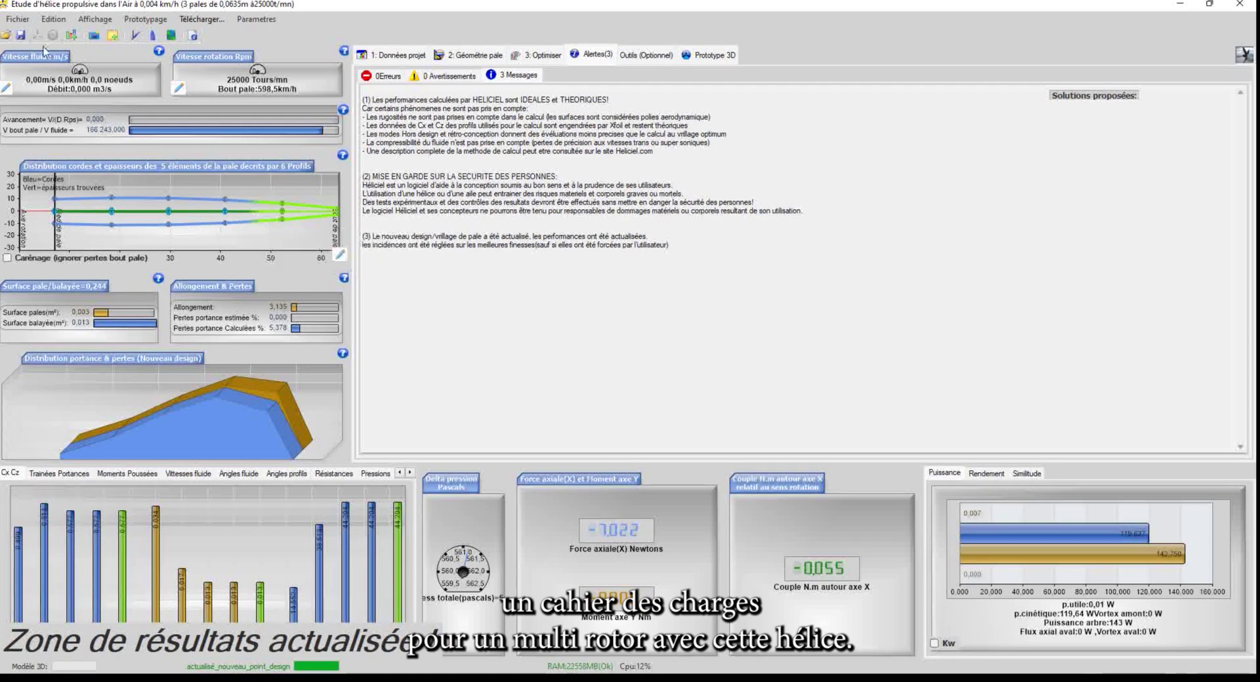
left_click(706, 56)
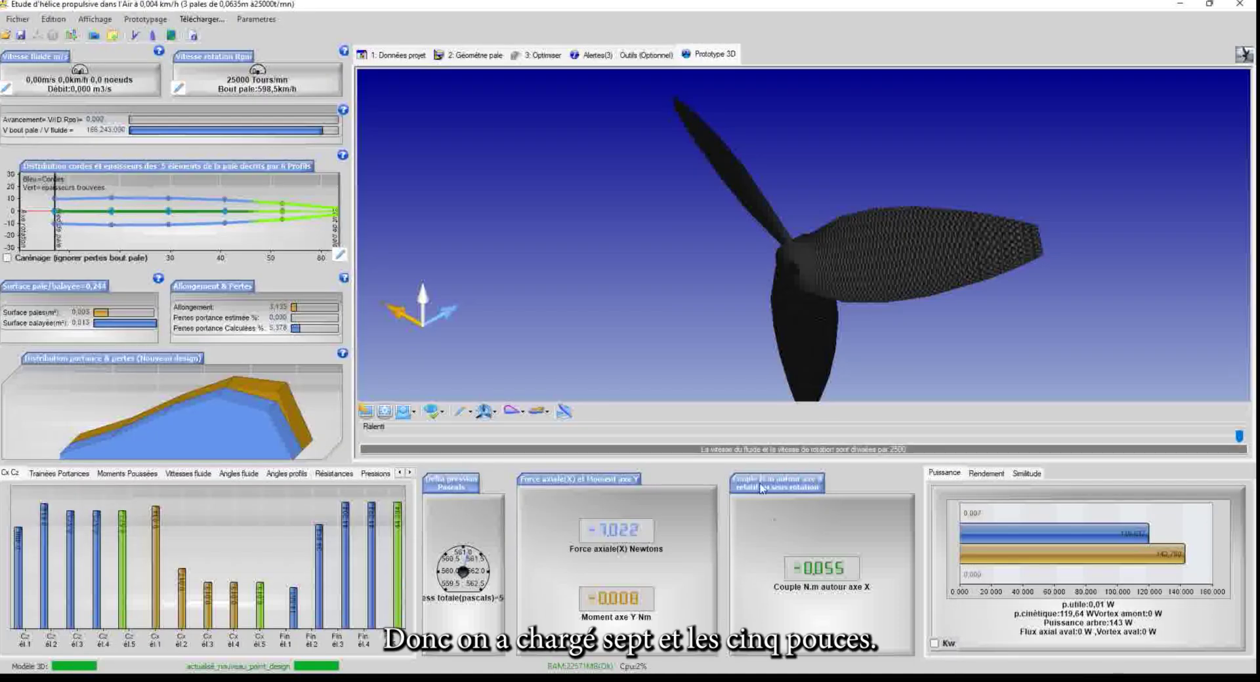
left_click_drag(882, 230, 551, 266)
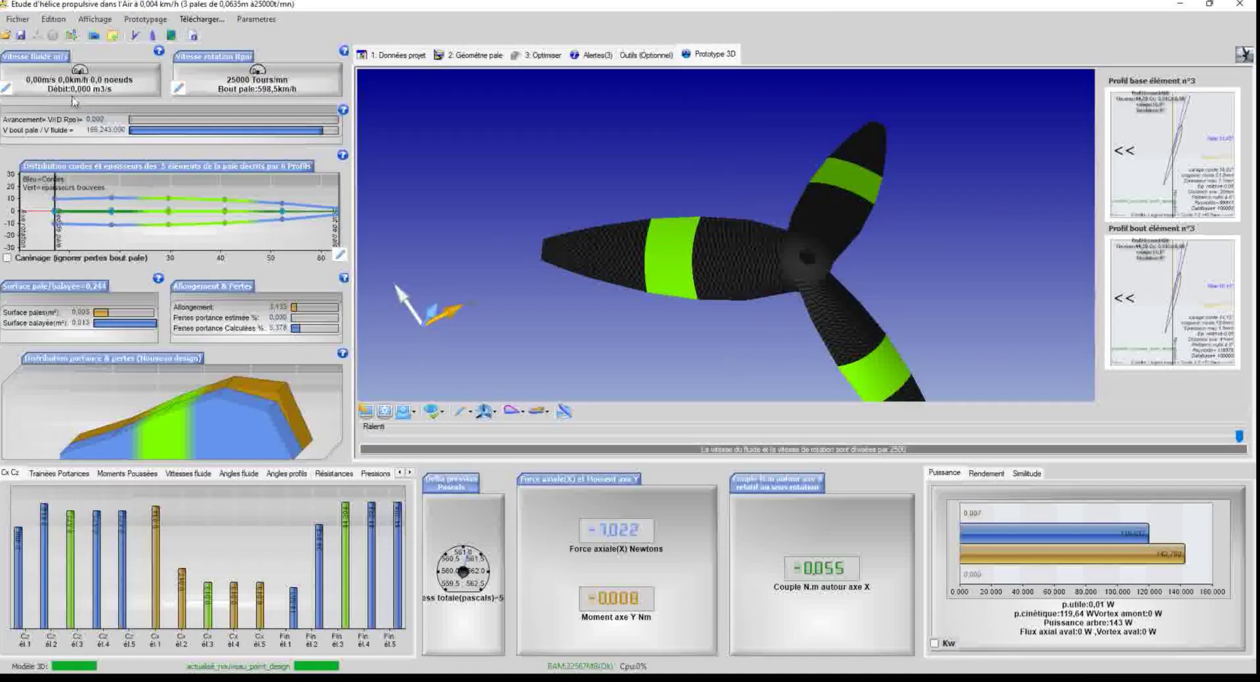
Create a new multi-rotor project, declining the current propeller in favour of the default 5-inch drone model
left_click(17, 20)
left_click(92, 60)
left_click(23, 21)
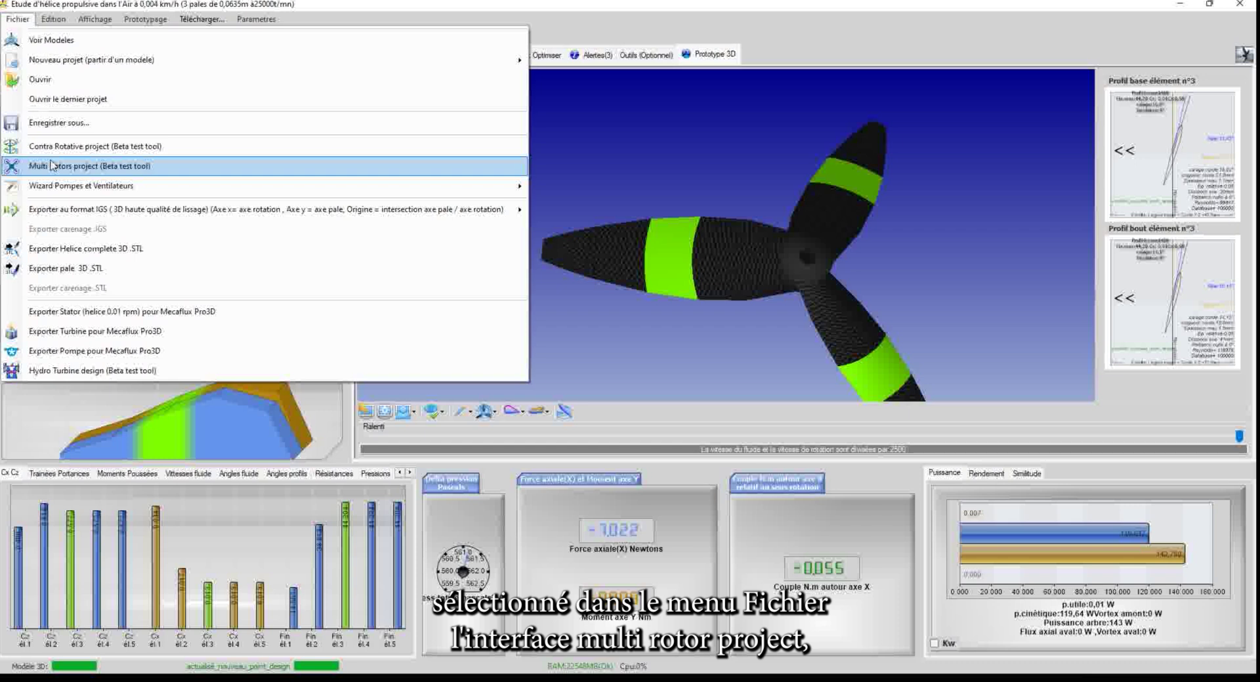
left_click(84, 167)
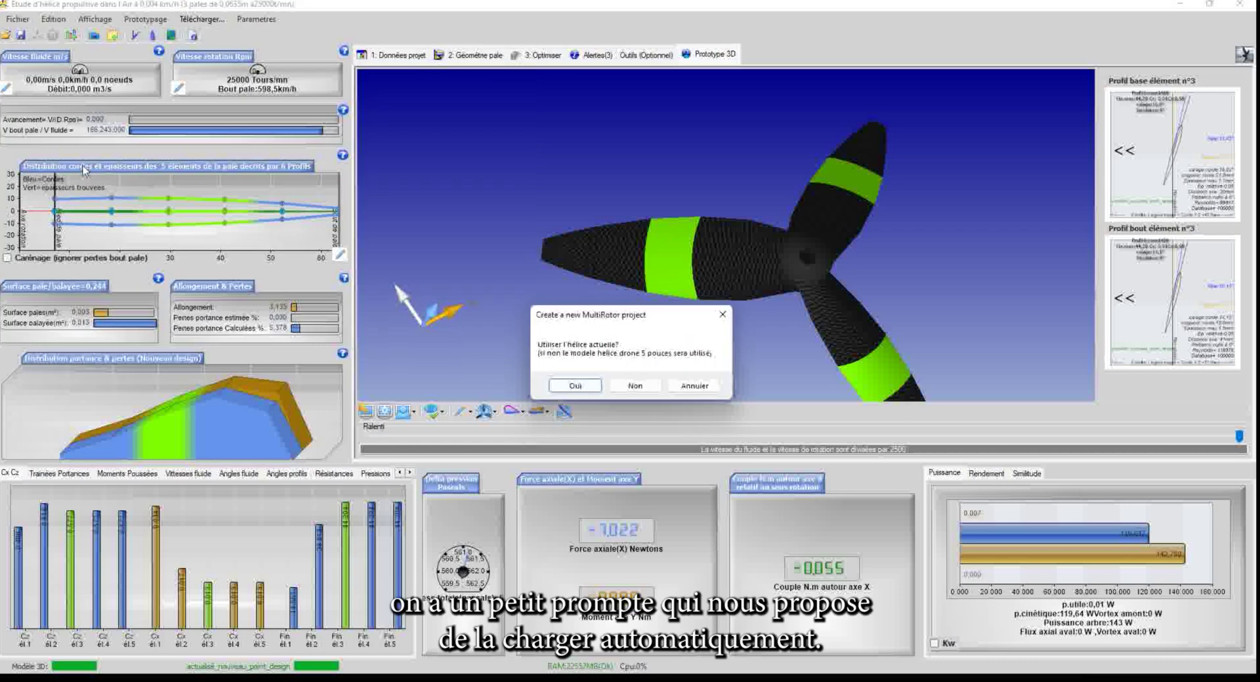
left_click_drag(609, 312, 481, 297)
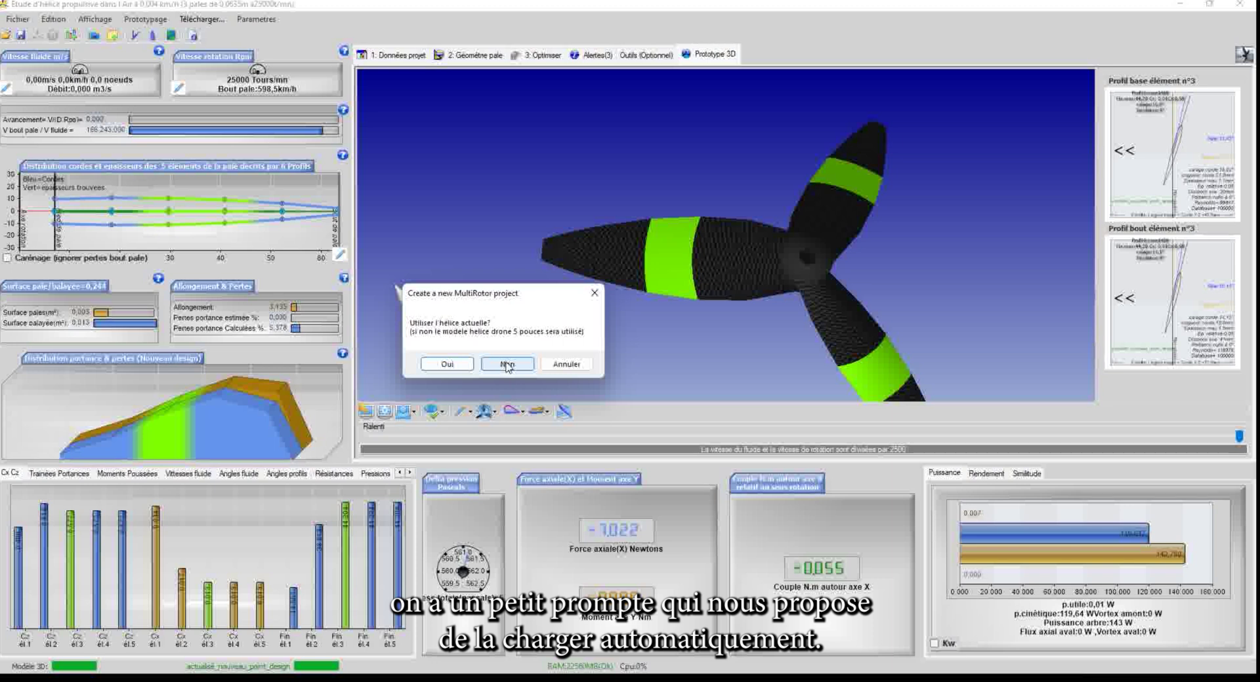
left_click(506, 364)
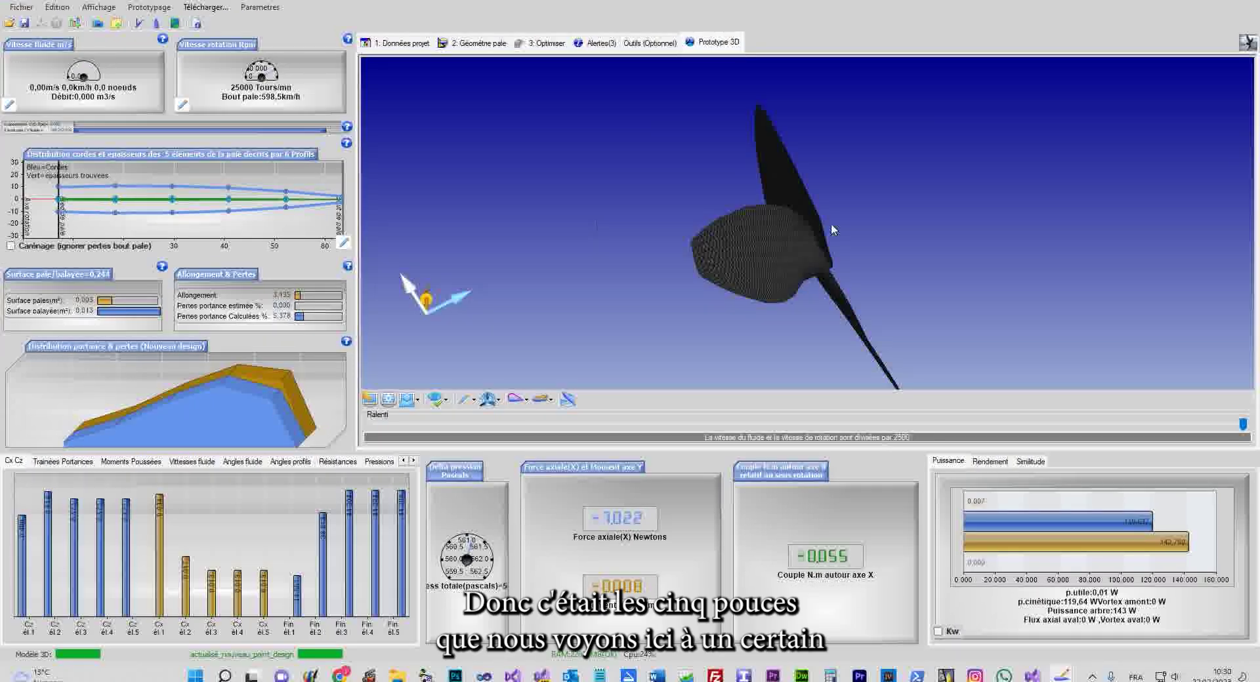
left_click_drag(773, 222, 982, 151)
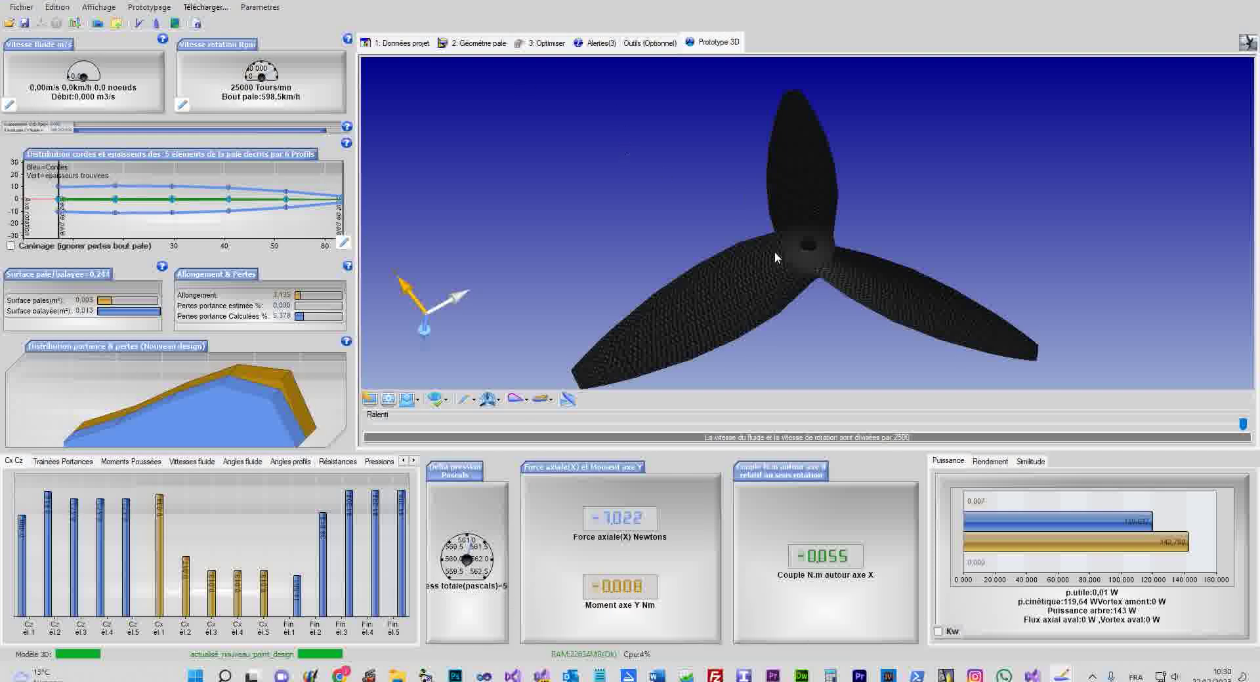
Examine the hover propeller's blade pitch from several angles in the 3D prototype and check its propulsive and kinetic efficiency
left_click_drag(819, 354, 783, 188)
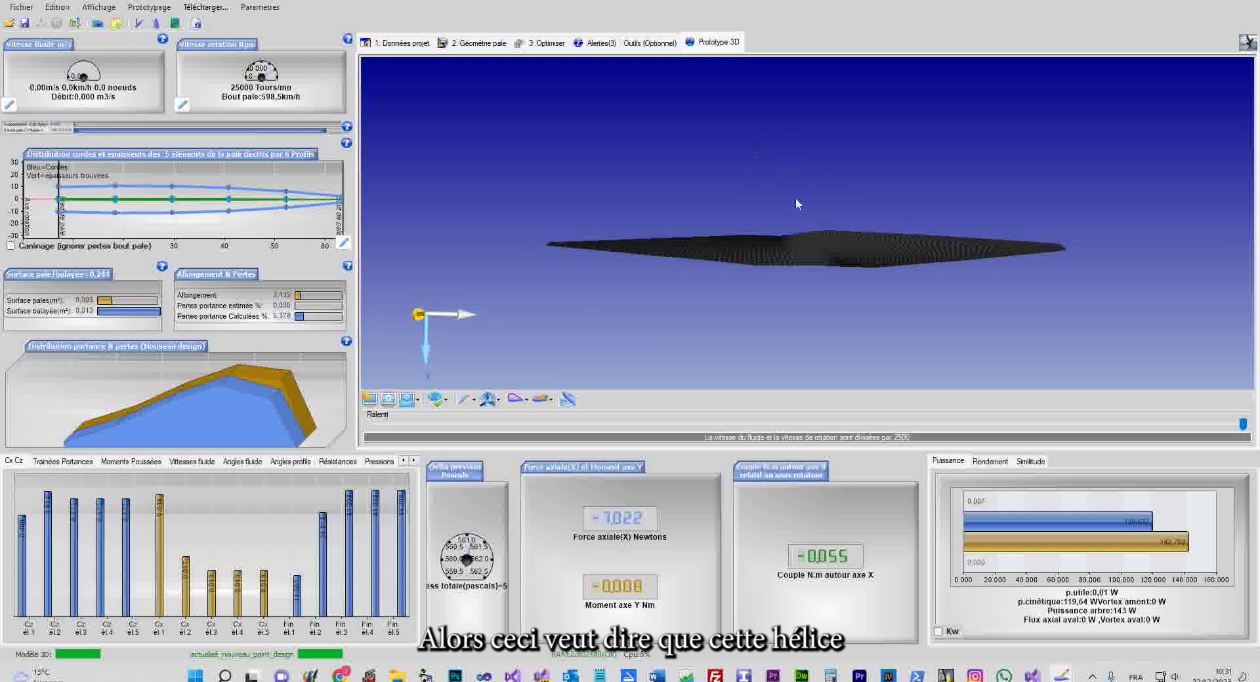
scroll(807, 196, "up", 5)
left_click_drag(795, 184, 777, 246)
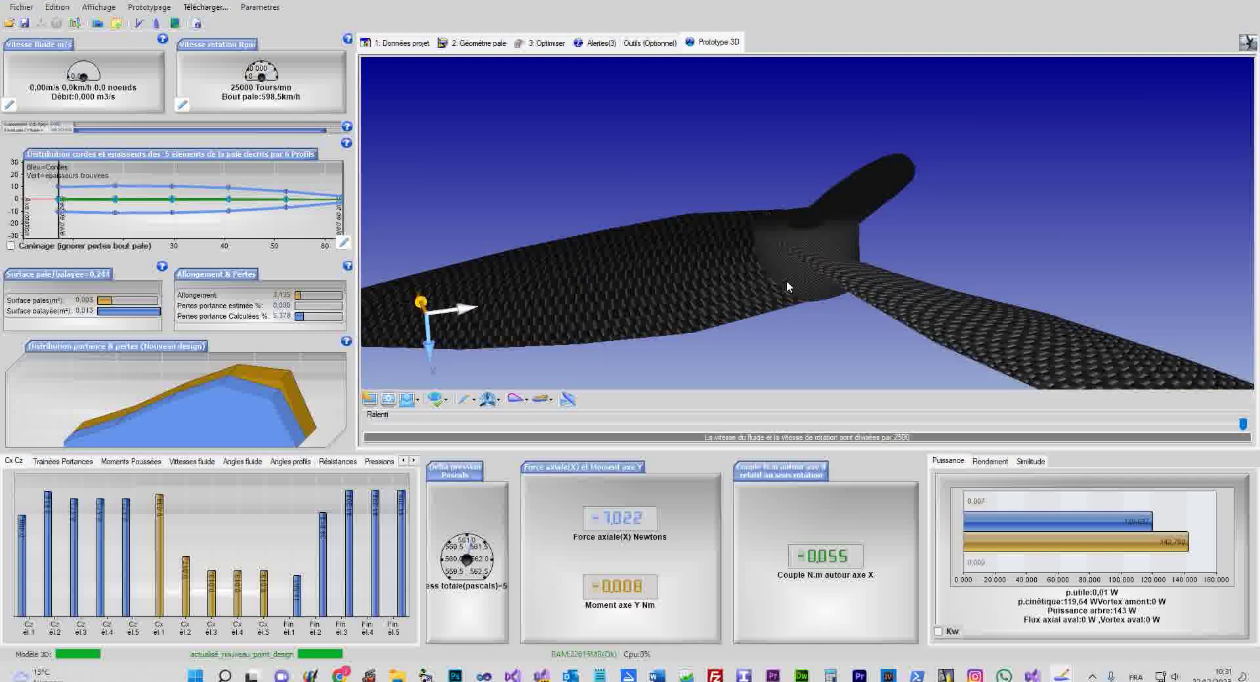
left_click_drag(788, 342, 798, 287)
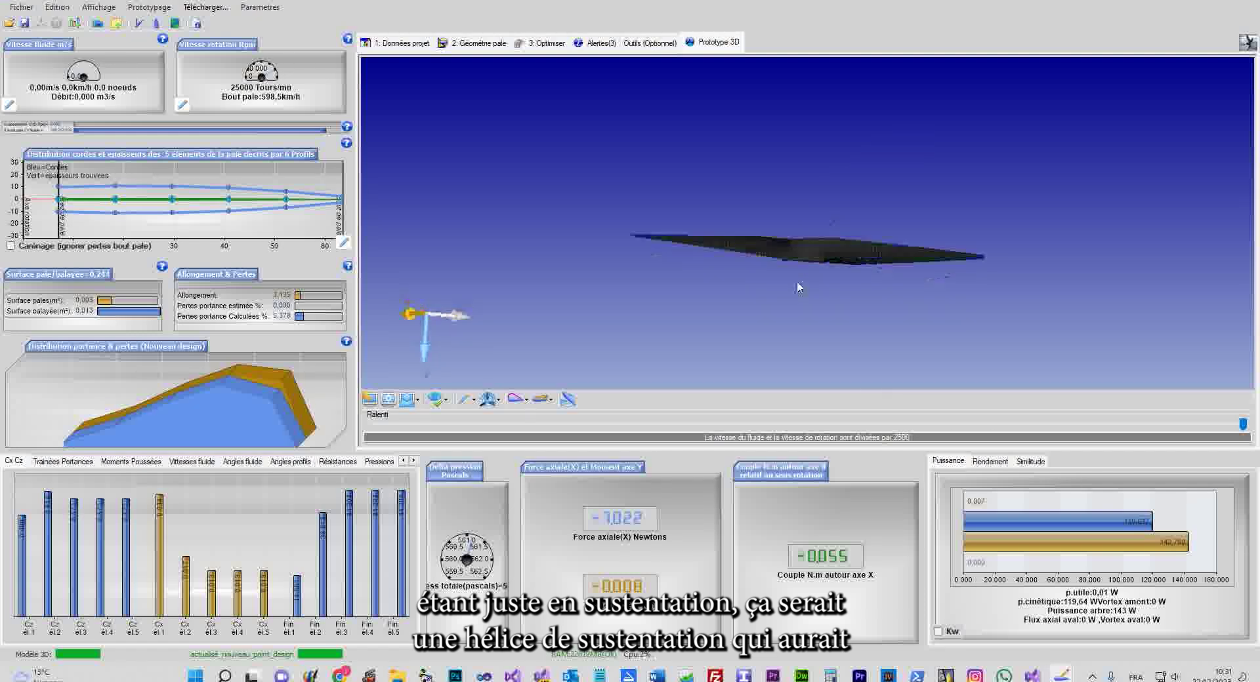
left_click(987, 464)
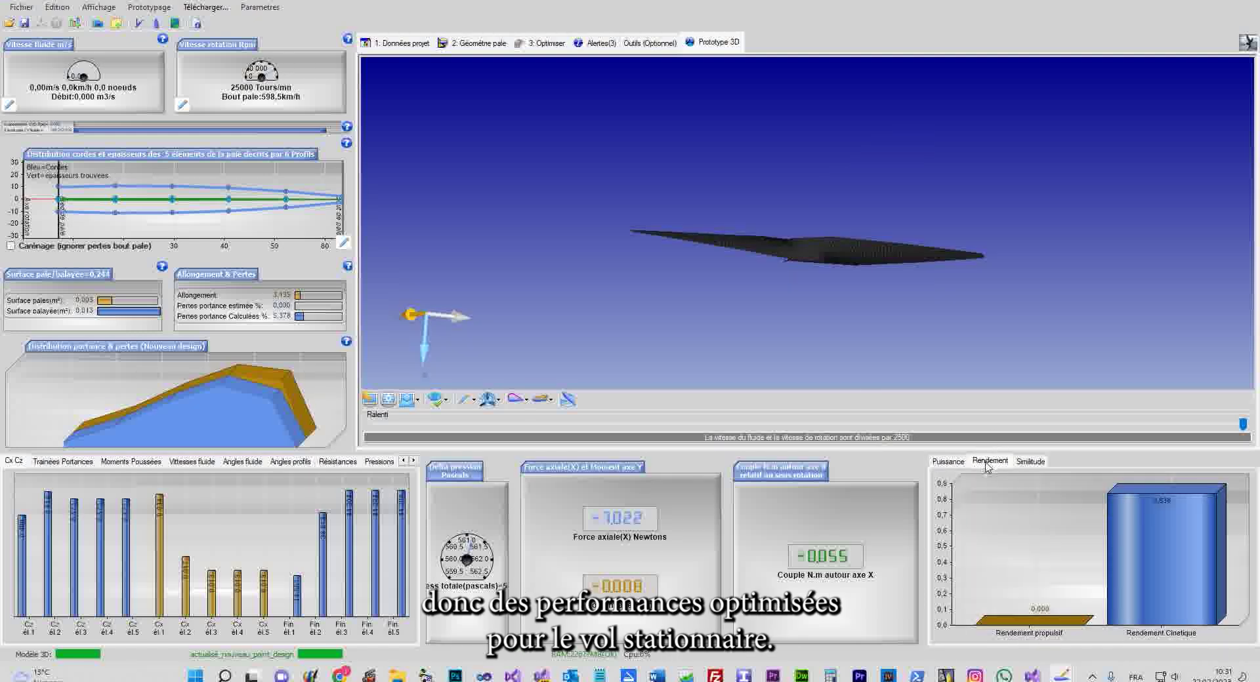
left_click_drag(819, 177, 819, 249)
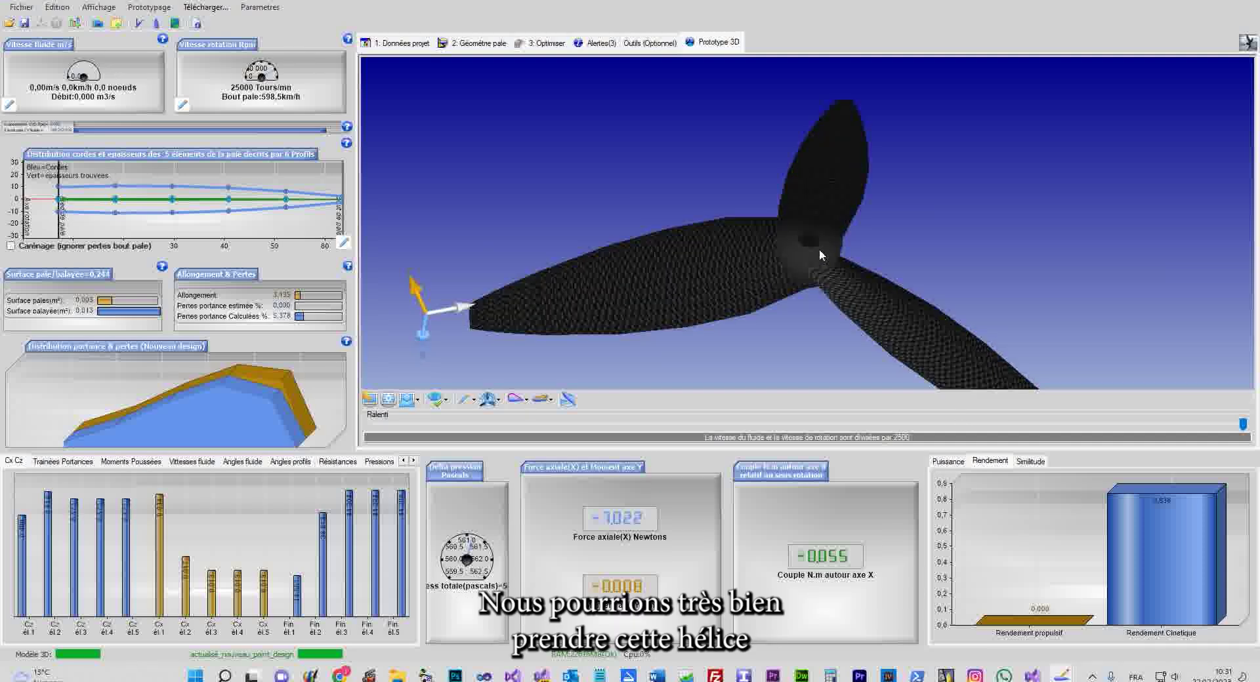
Set the upstream fluid speed to 20 m/s and rebuild the optimized propeller for this operating point
left_click(9, 105)
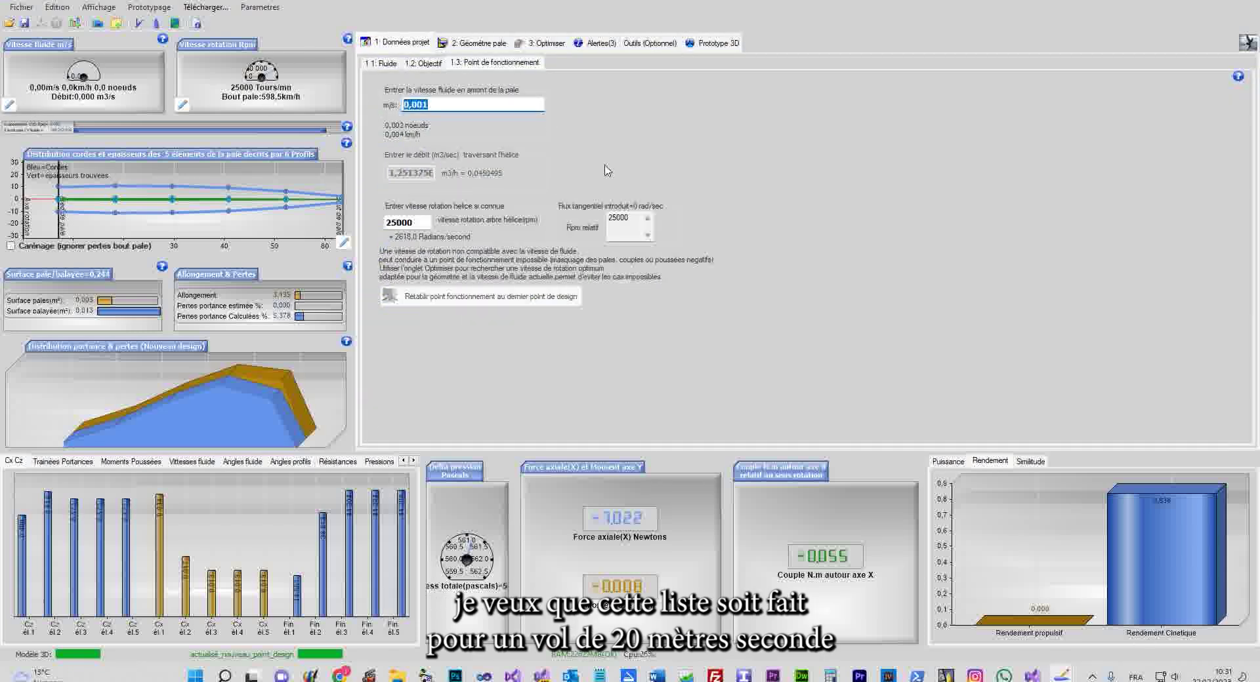
type("2")
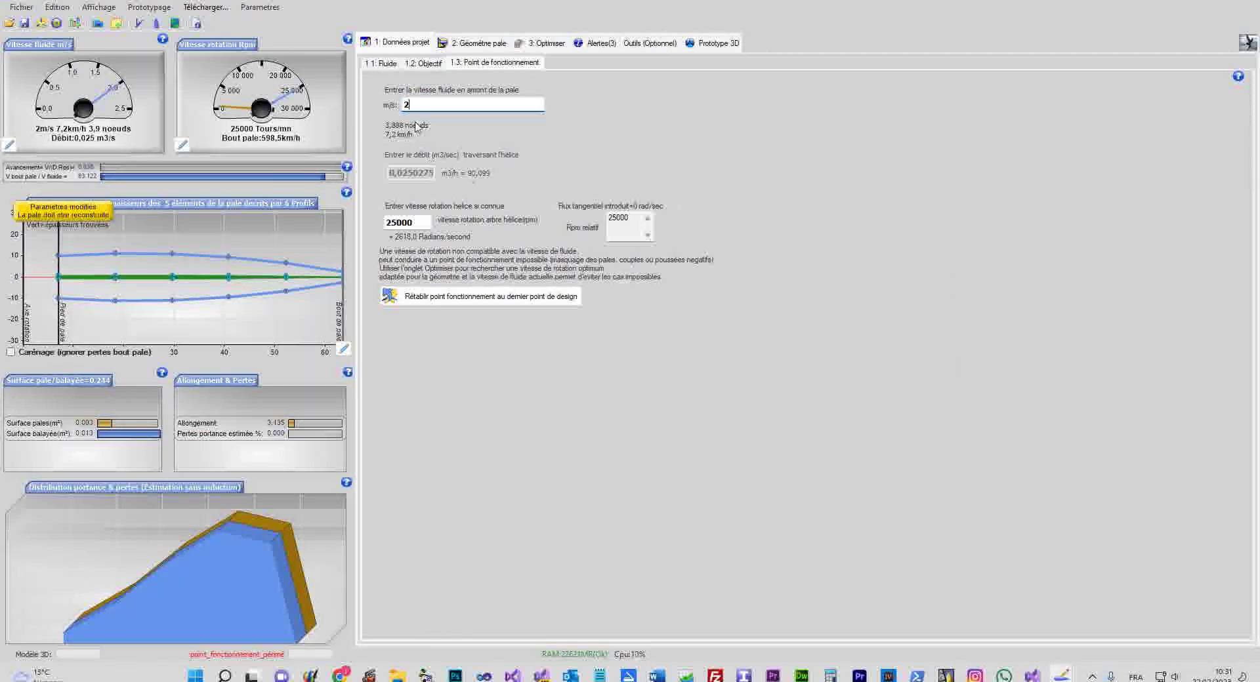
type("0")
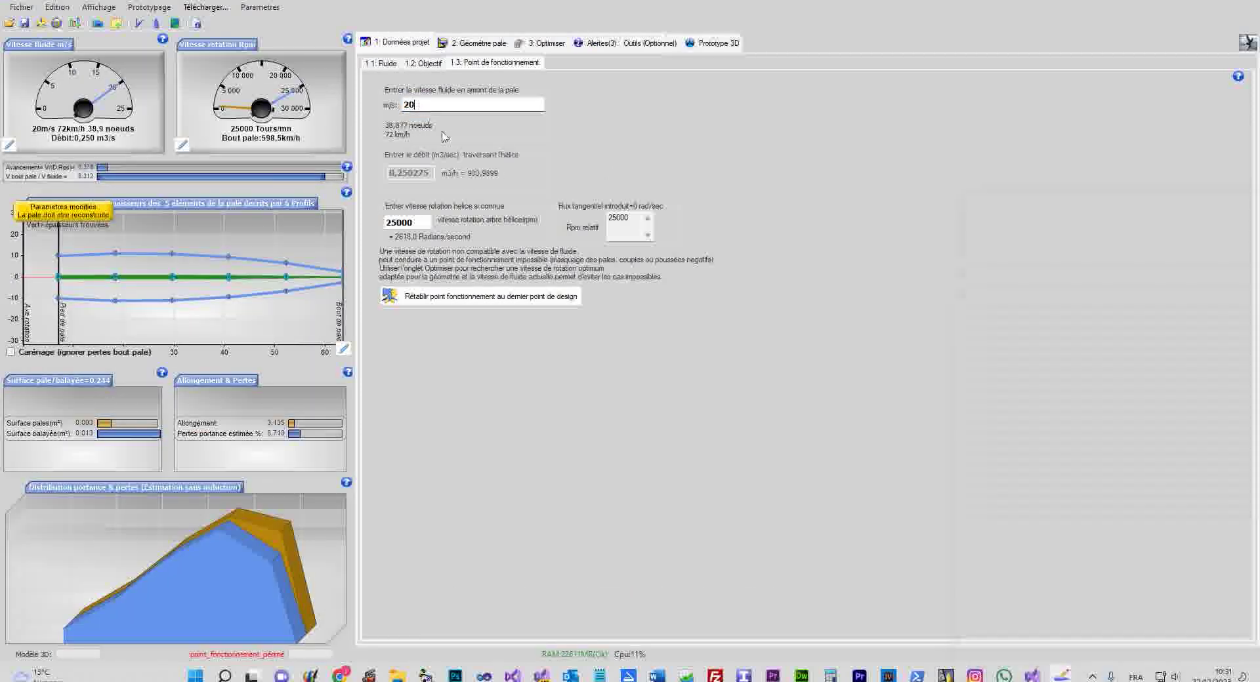
left_click(41, 23)
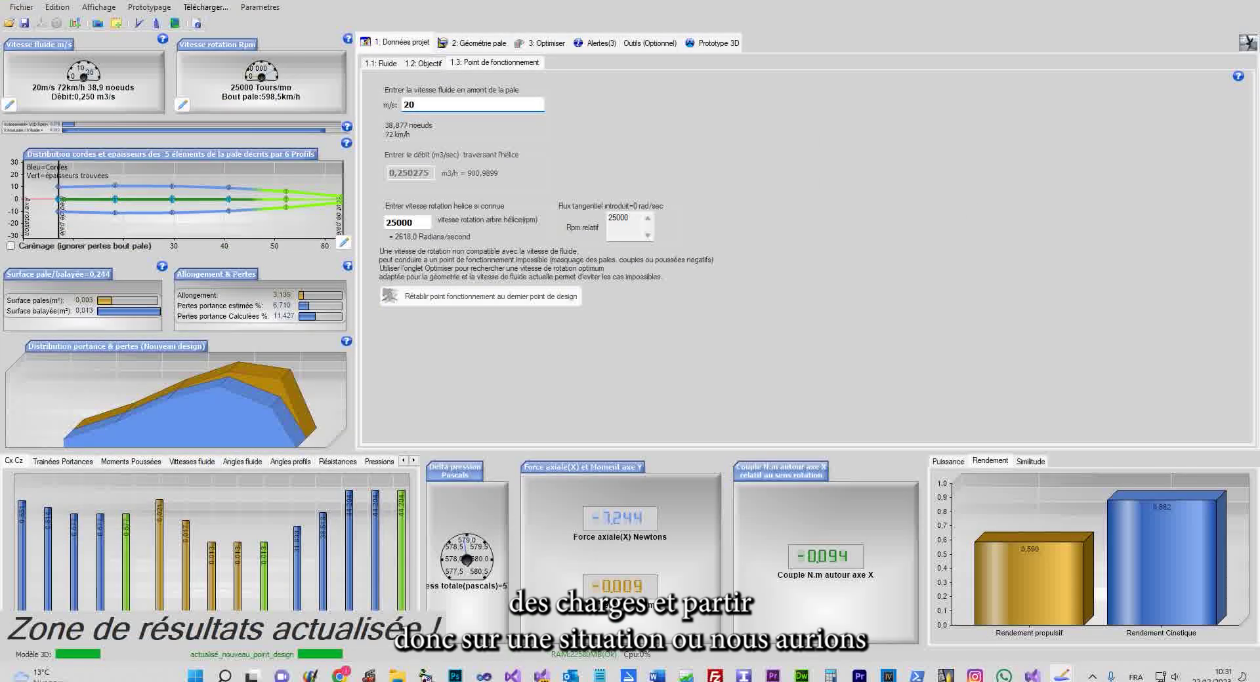
Inspect the rebuilt 3D prototype's blade twist and pitch from the front, the side and close to the hub
left_click(719, 43)
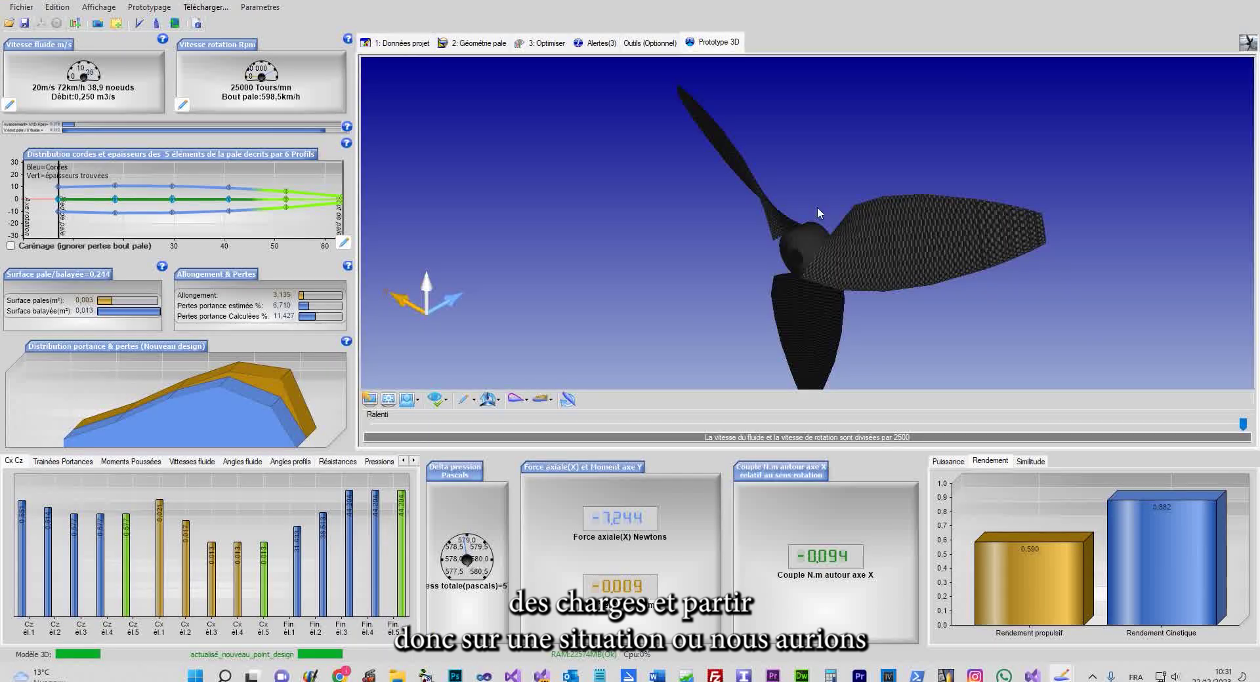
left_click_drag(794, 235, 900, 59)
left_click_drag(811, 274, 919, 336)
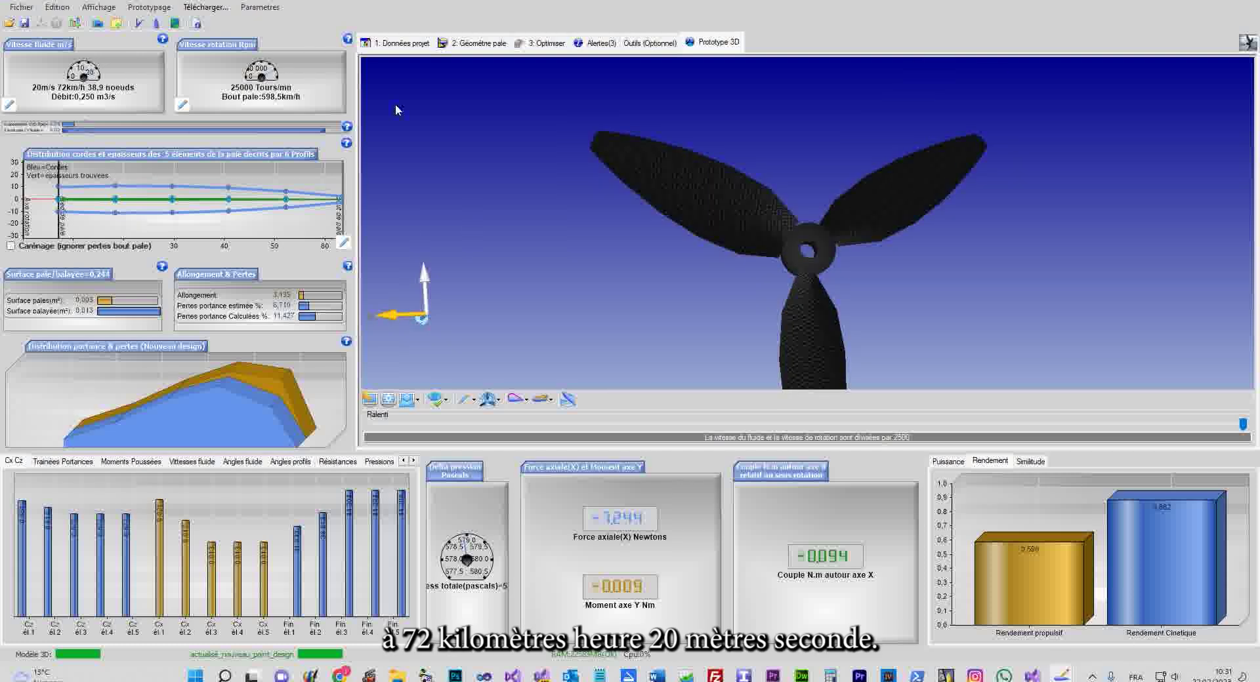
left_click_drag(773, 180, 903, 148)
scroll(824, 253, "up", 5)
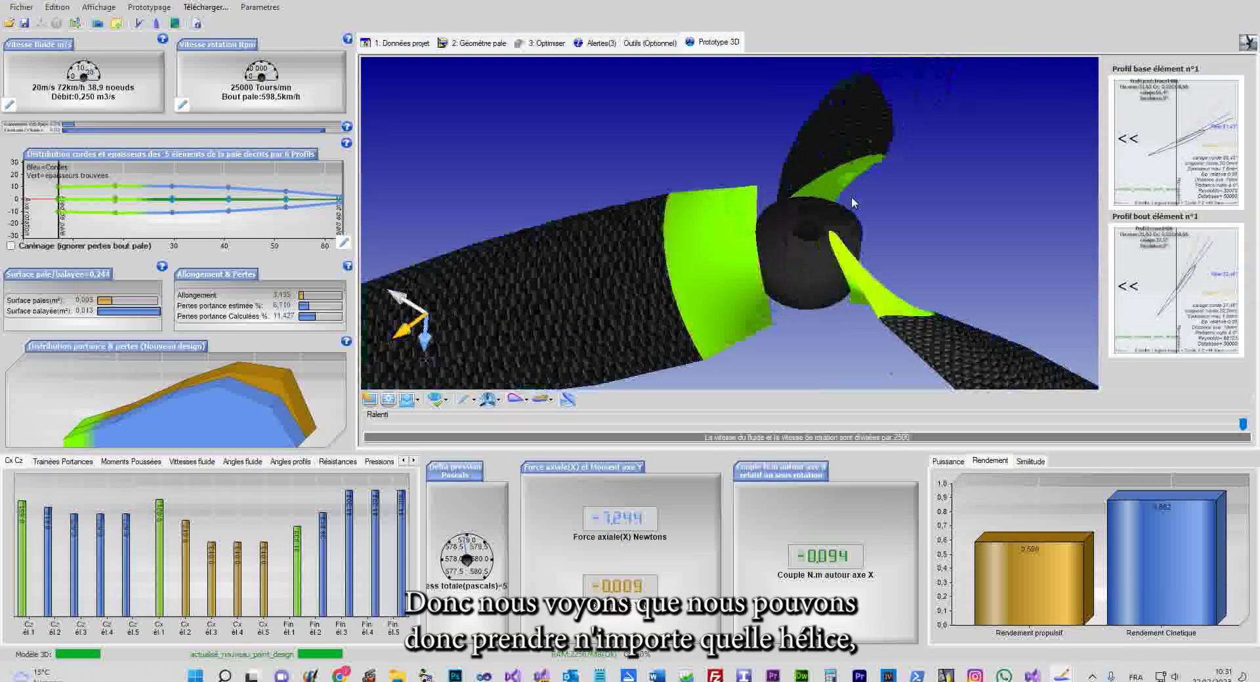
left_click_drag(626, 250, 696, 184)
left_click_drag(896, 201, 796, 235)
left_click_drag(855, 356, 813, 234)
left_click_drag(810, 153, 744, 178)
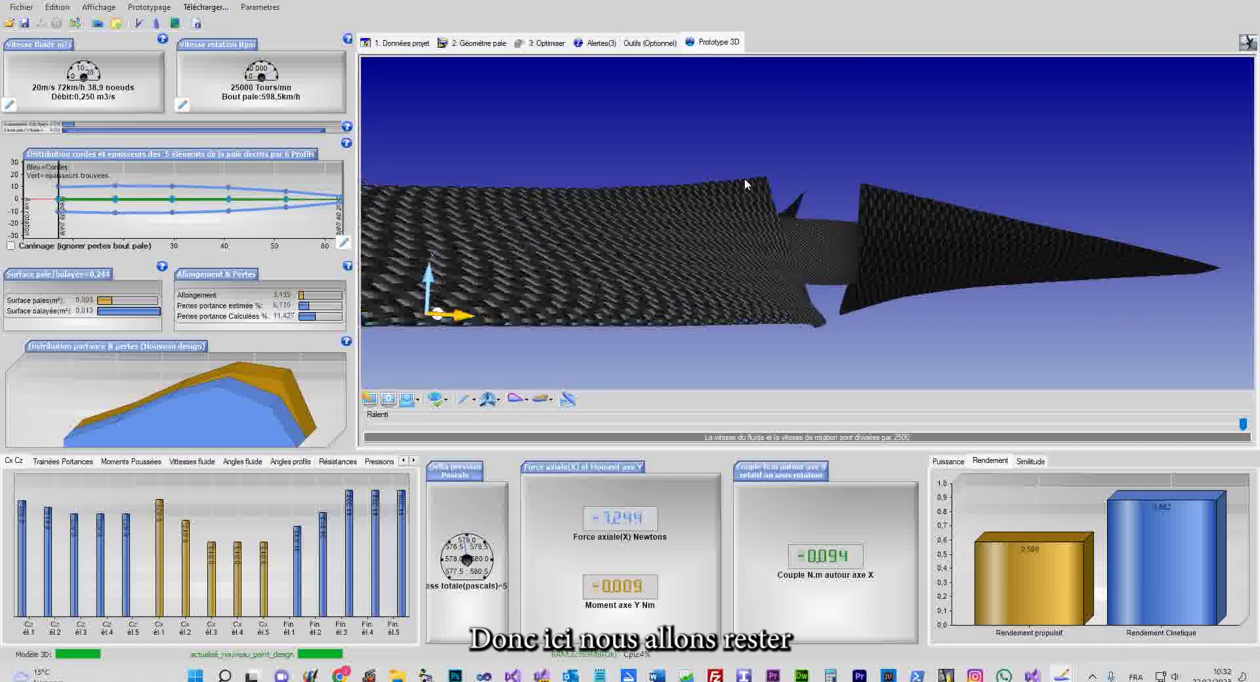
Set the upstream fluid speed to 0,01 m/s, rebuild the propeller for hovering flight and display its 3D prototype
left_click(10, 105)
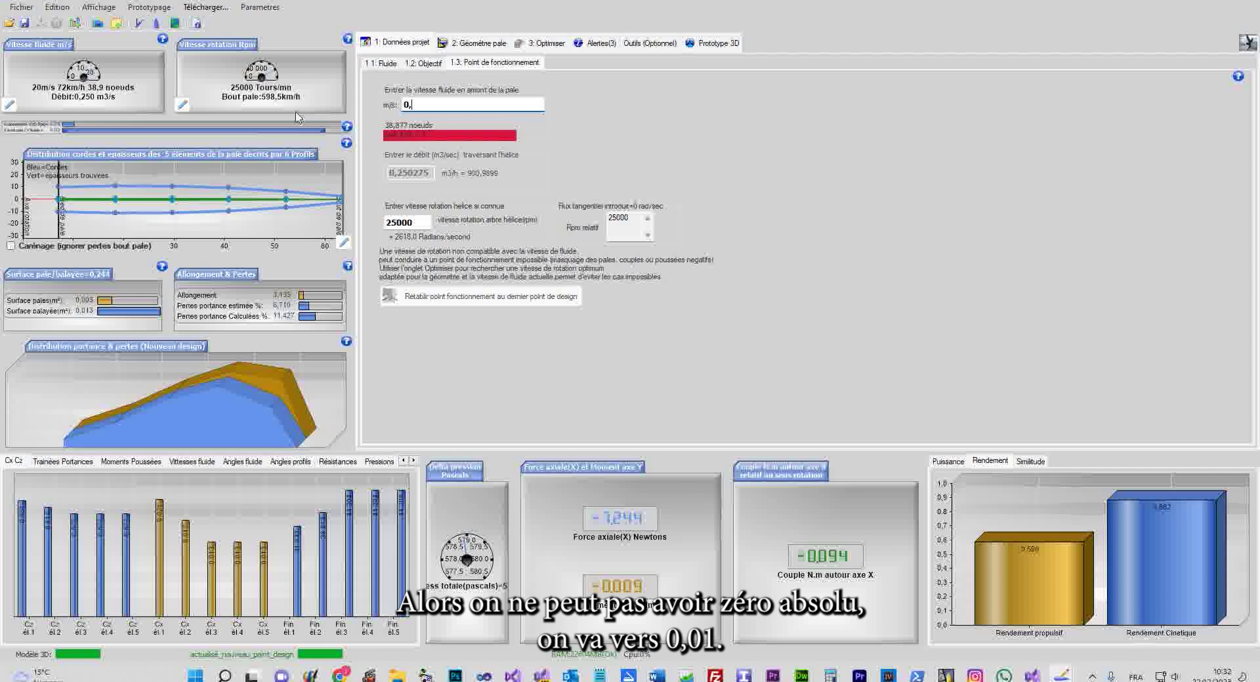
type("01")
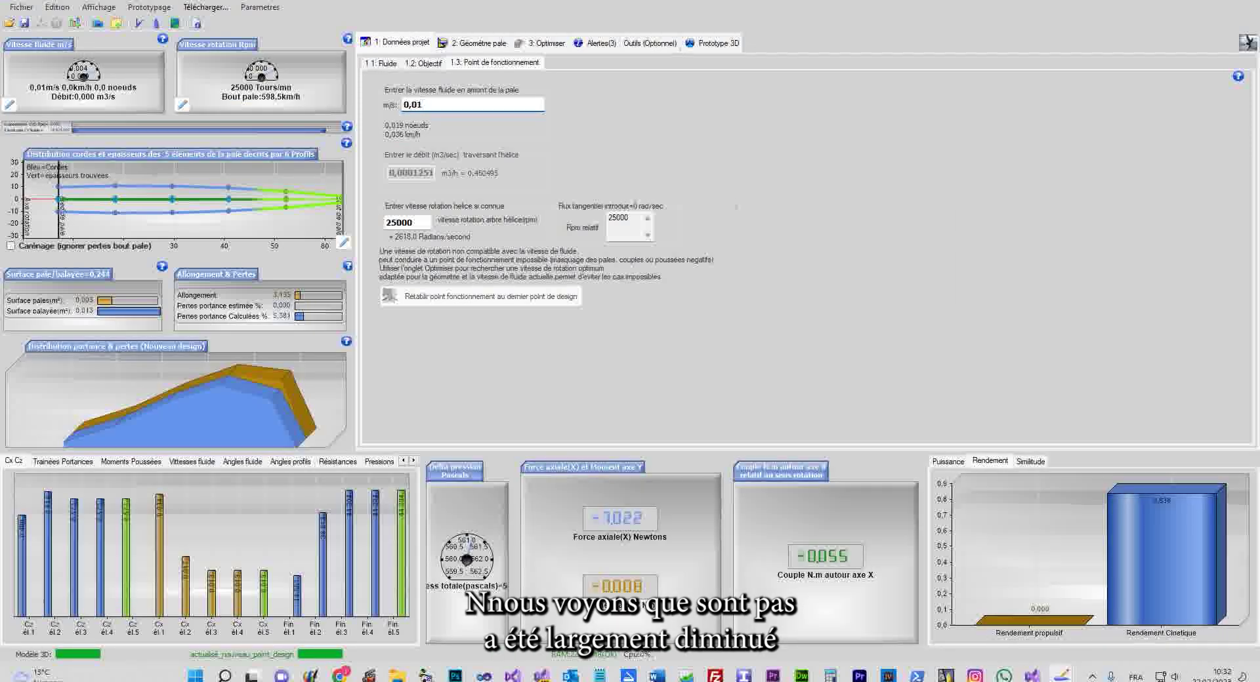
left_click(715, 43)
Examine the blade pitch of the propeller rebuilt for hovering from several viewing angles
left_click_drag(782, 280, 975, 183)
left_click_drag(803, 315, 976, 317)
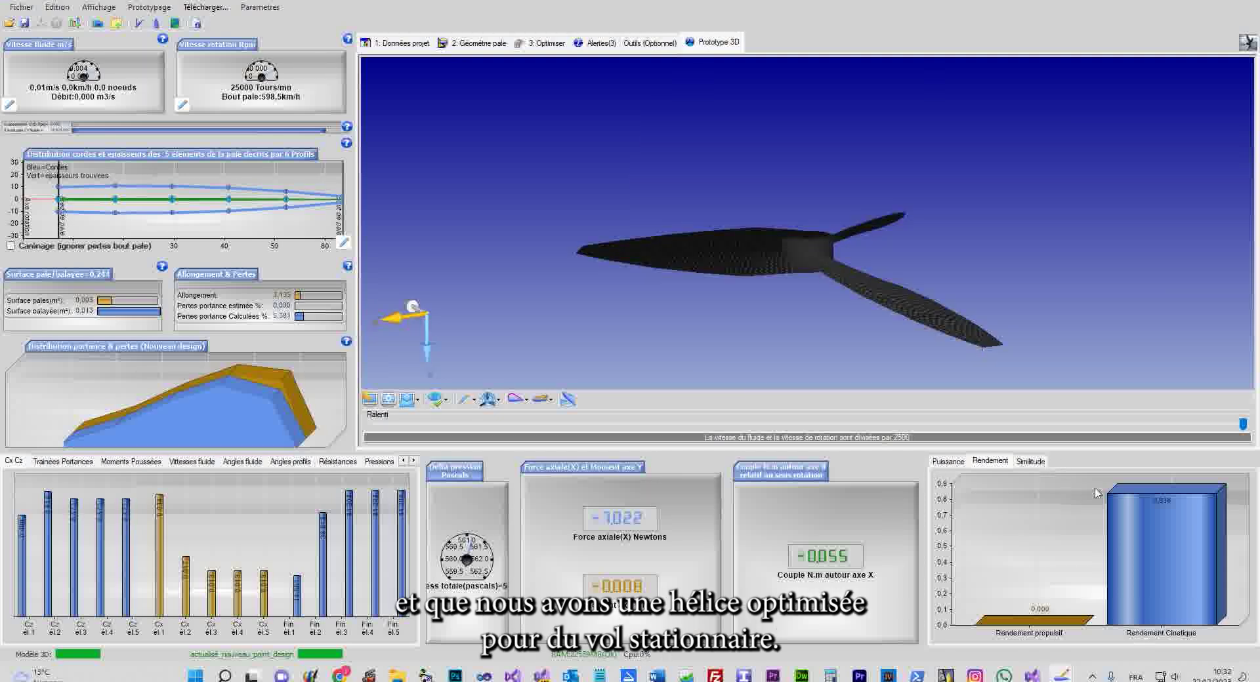
left_click_drag(696, 330, 830, 258)
left_click(793, 273)
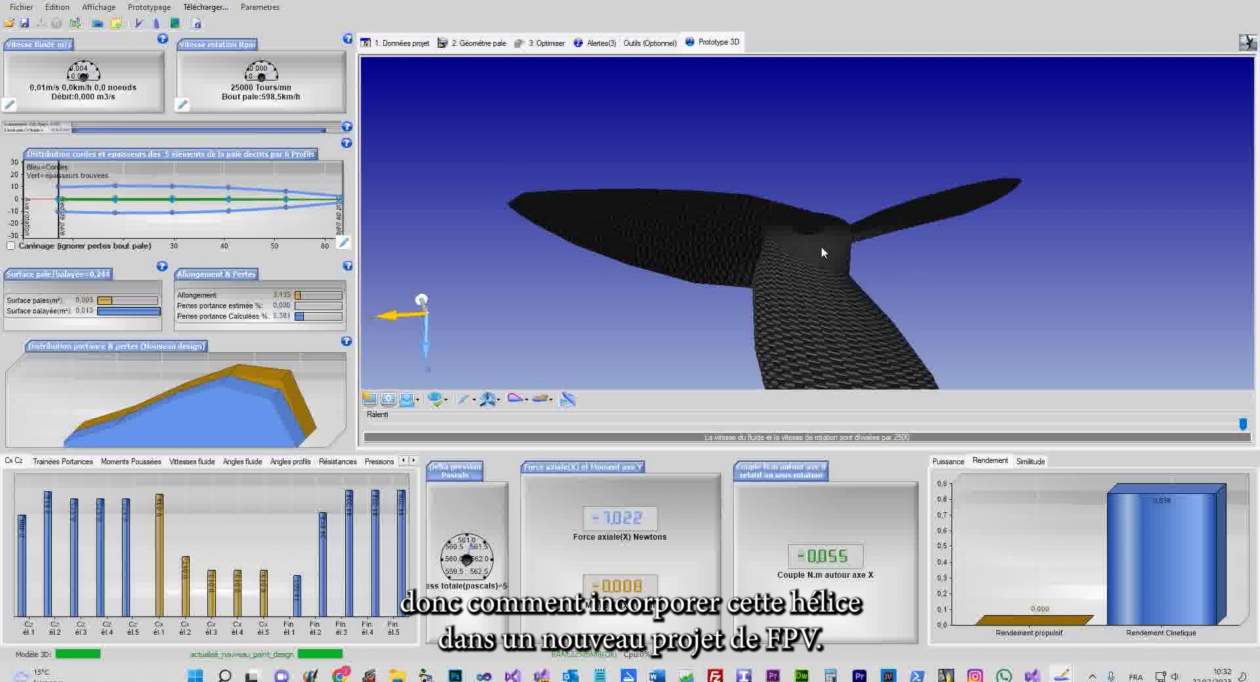
left_click_drag(945, 295, 863, 292)
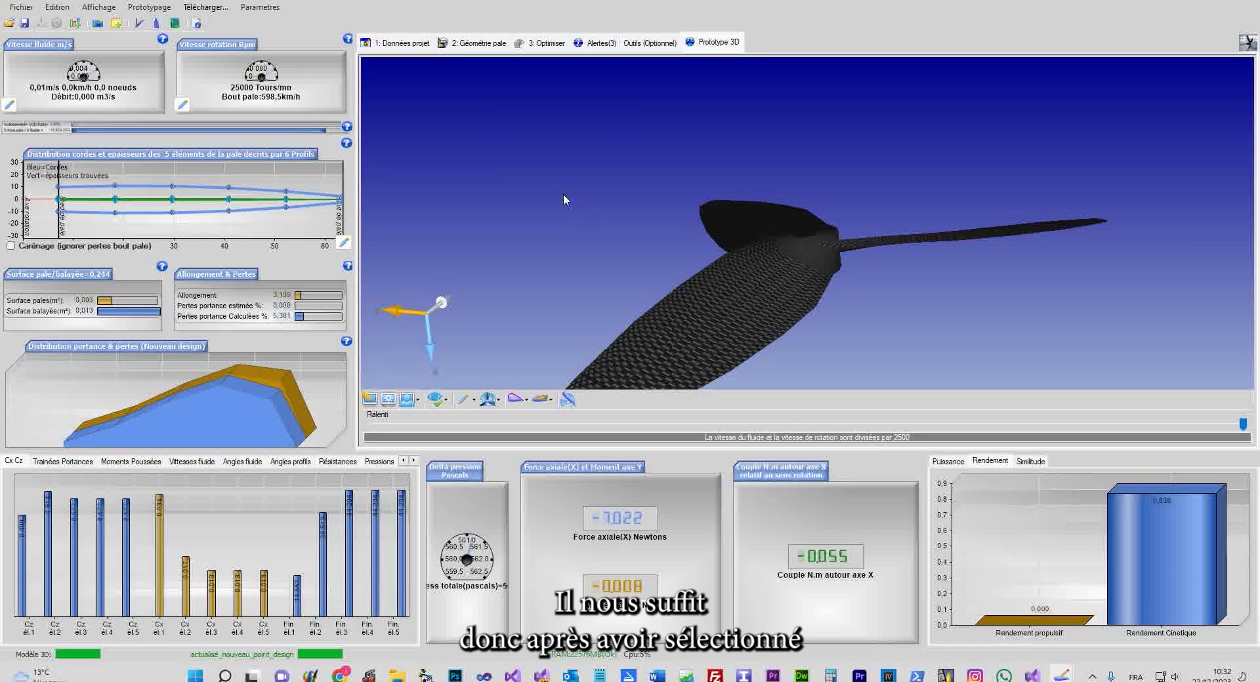
Create a new multi-rotor project that uses the current propeller
left_click(21, 7)
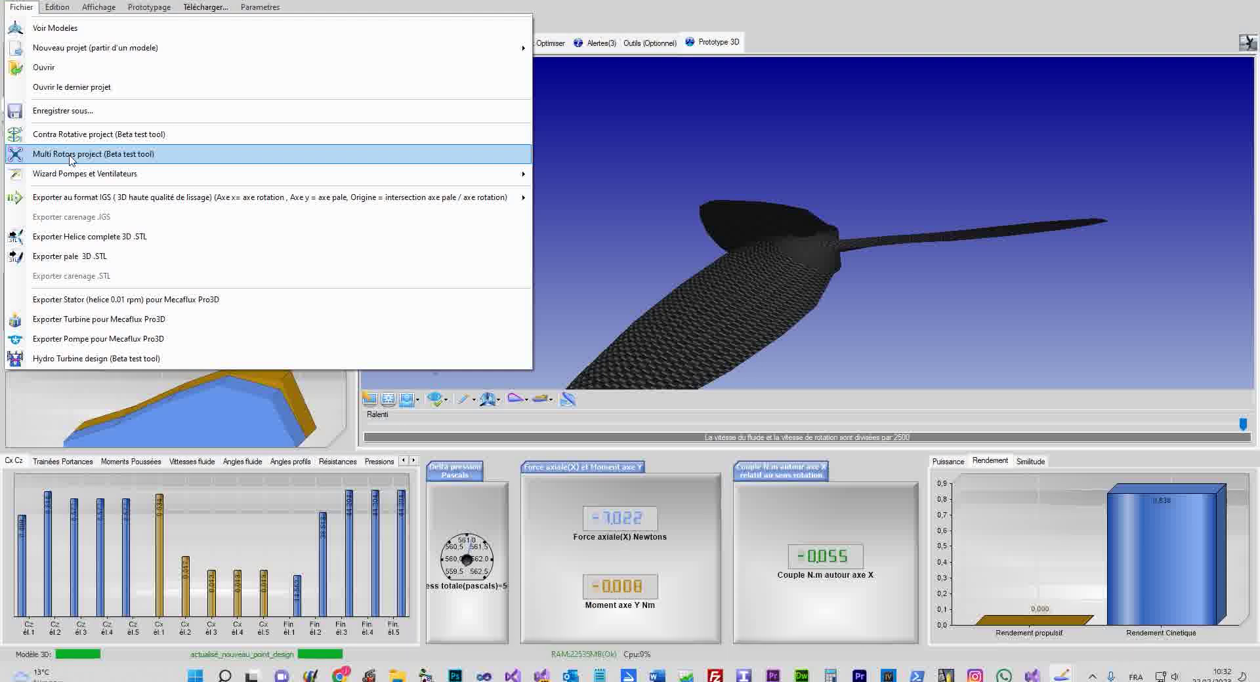
left_click(254, 150)
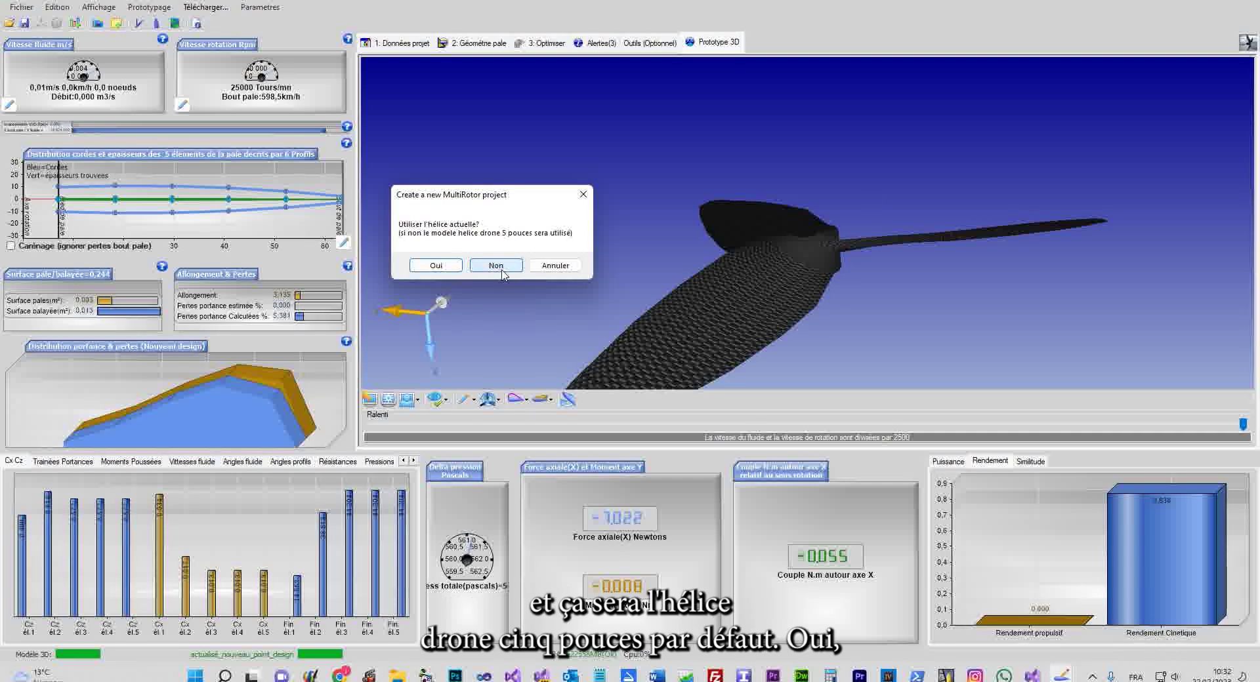
left_click(435, 265)
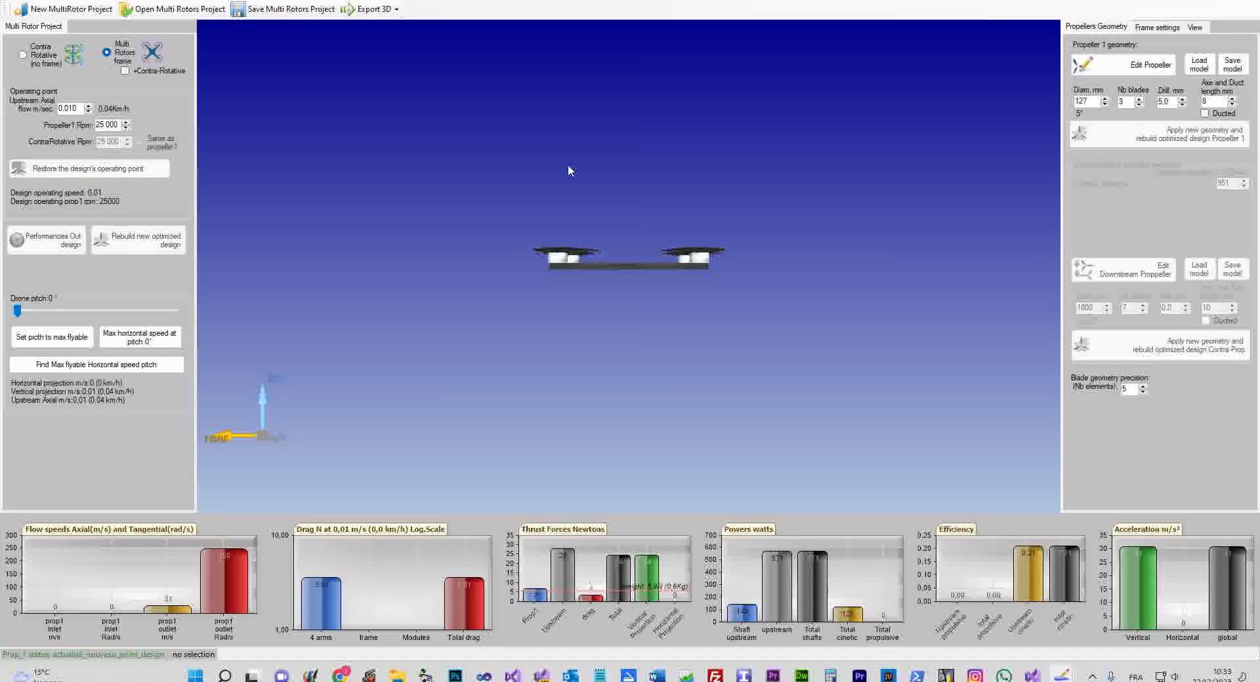
Inspect the four-arm drone's frame base, arms and propellers from above and from the sides
left_click_drag(640, 245, 605, 381)
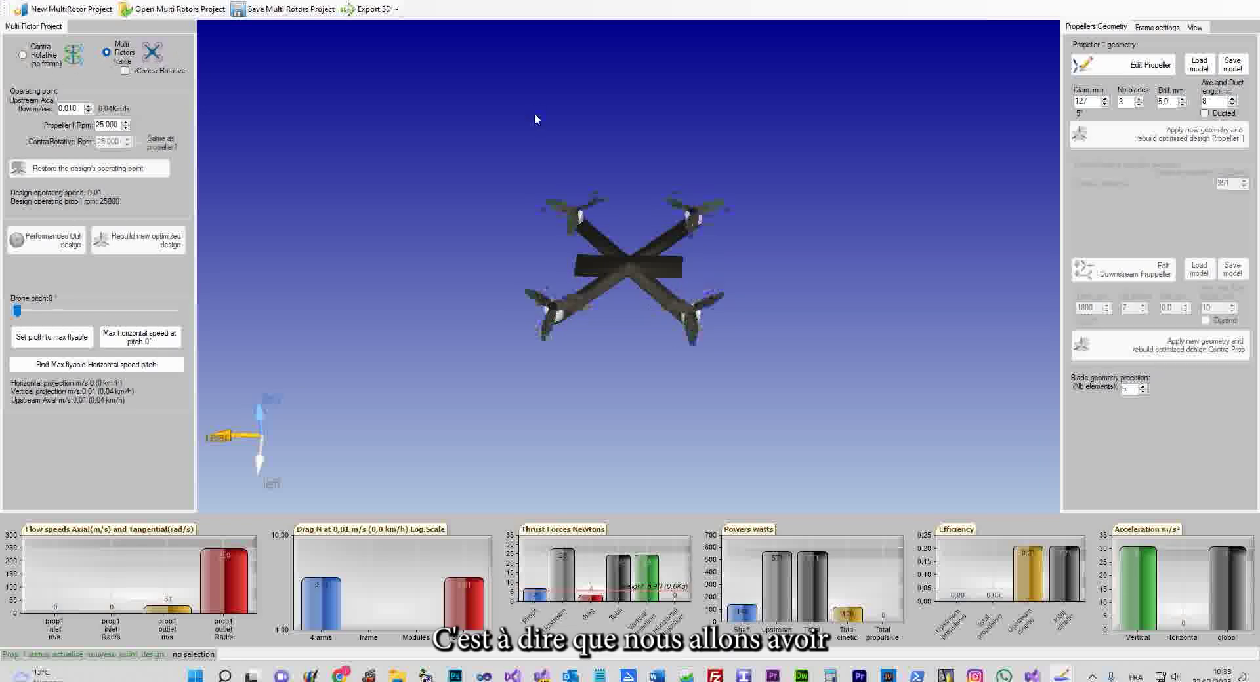
left_click(631, 257)
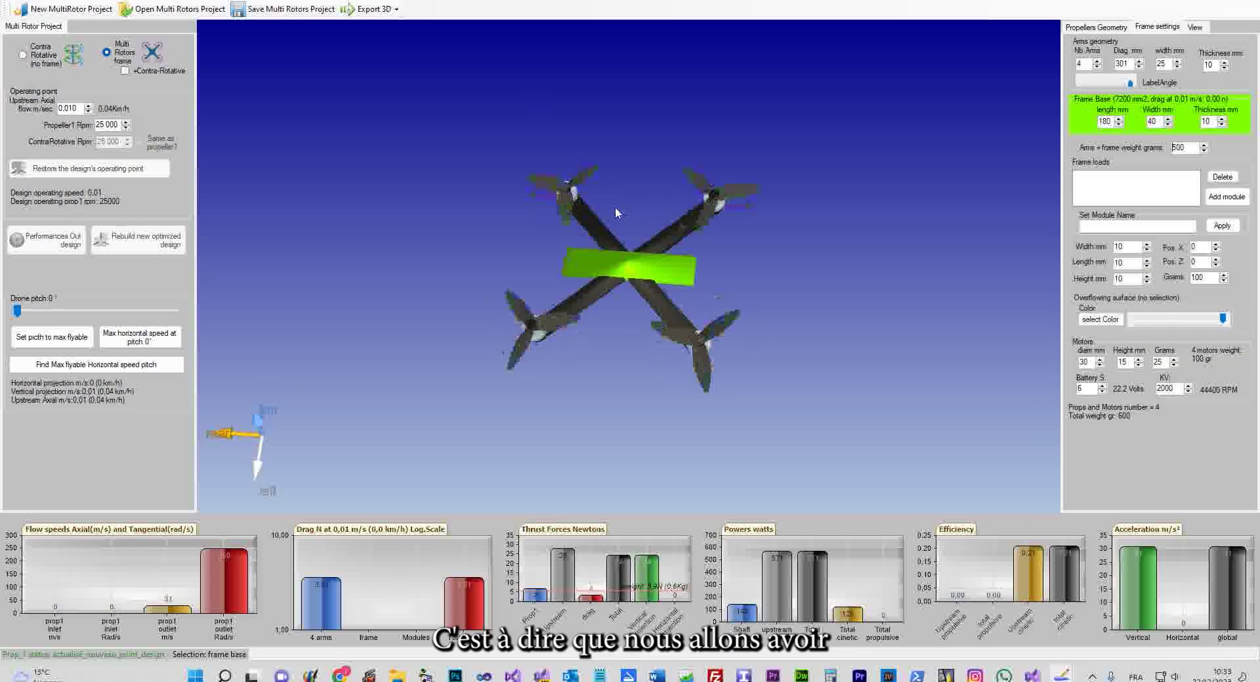
left_click_drag(801, 322, 765, 248)
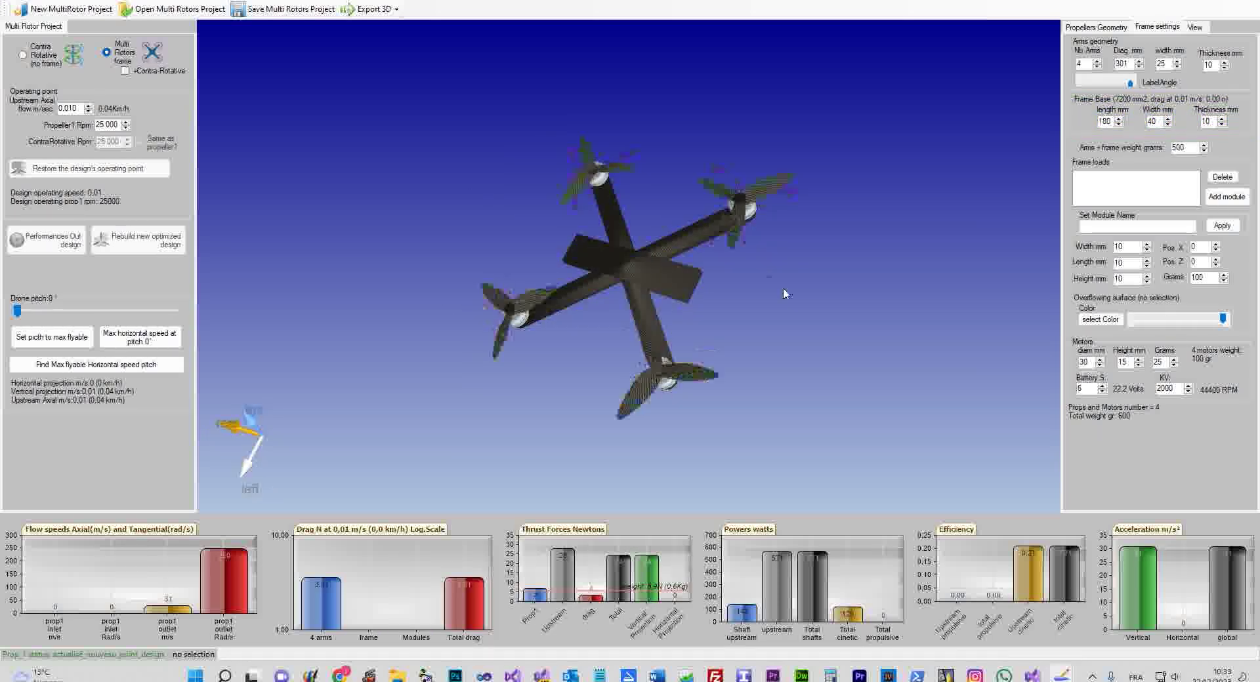
left_click_drag(706, 290, 623, 370)
left_click(592, 270)
left_click_drag(591, 269, 674, 248)
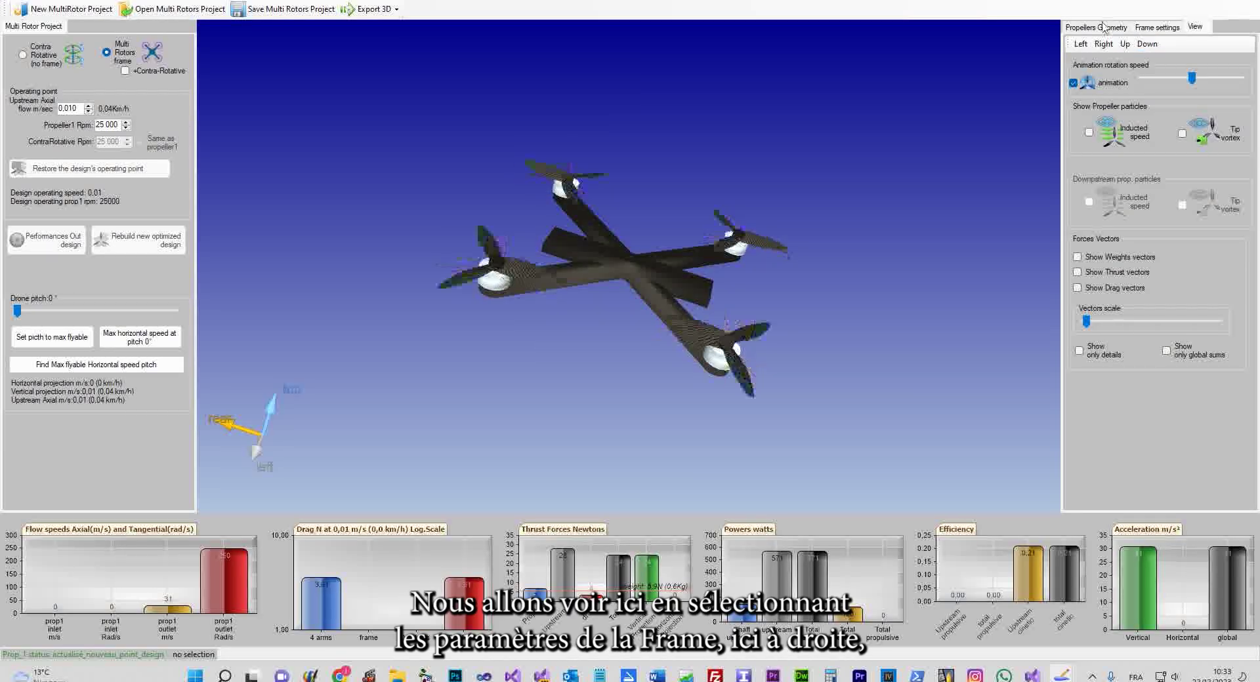
Set the frame's number of arms to 6 and the arm diagonal to 601 mm
left_click(1158, 27)
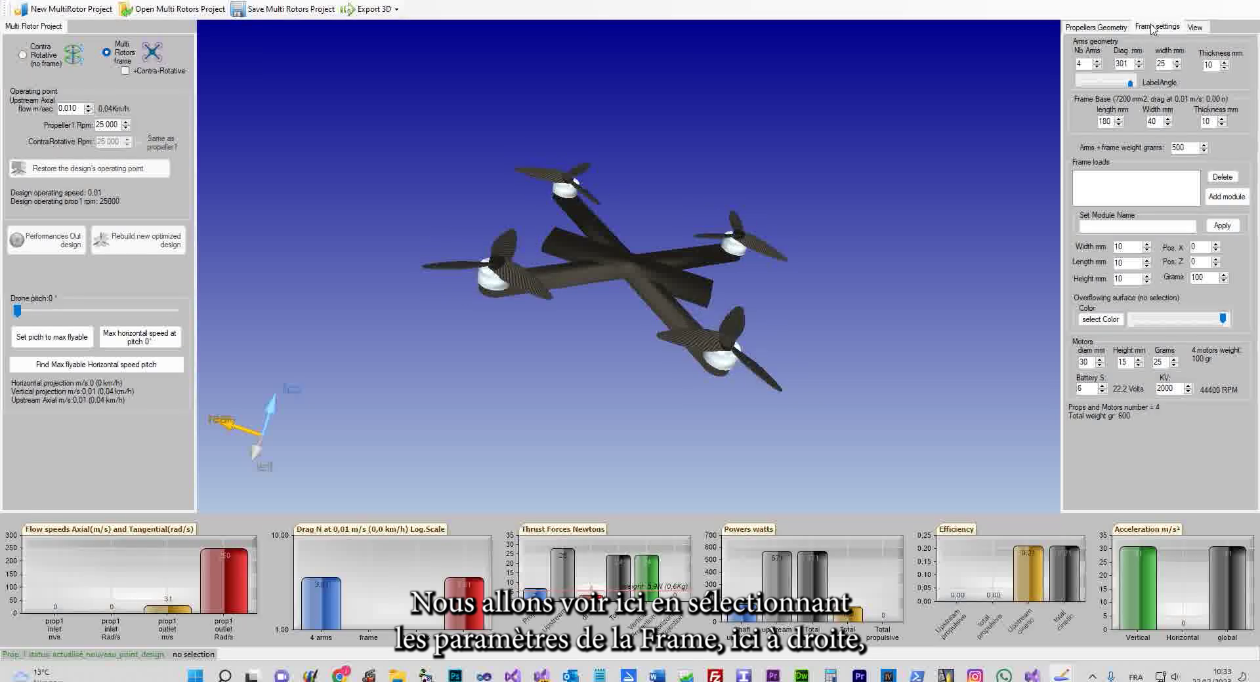
left_click(1096, 63)
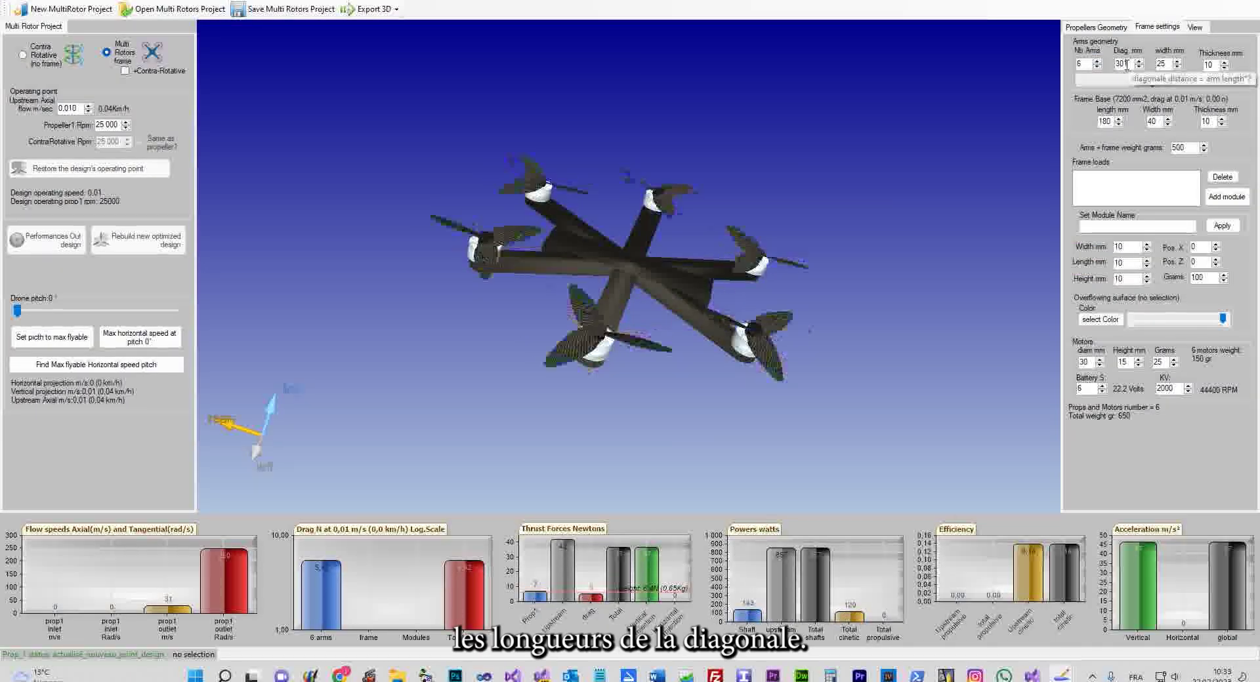
left_click_drag(1120, 64, 1109, 69)
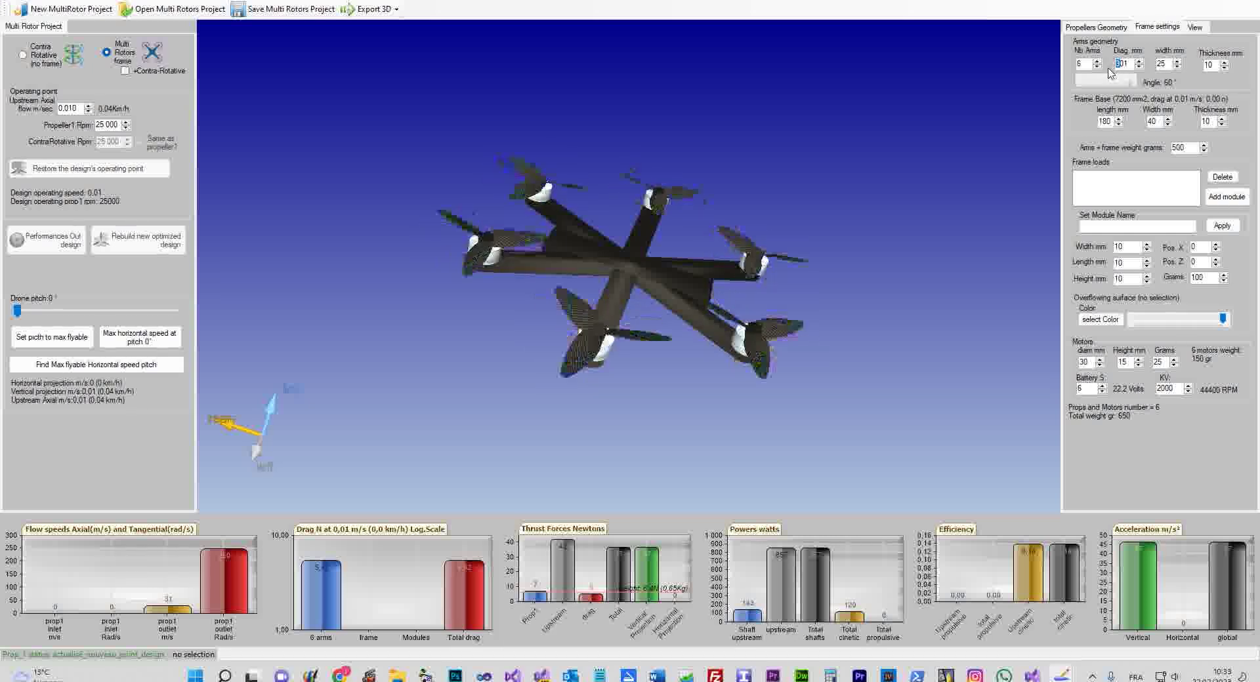
type("6")
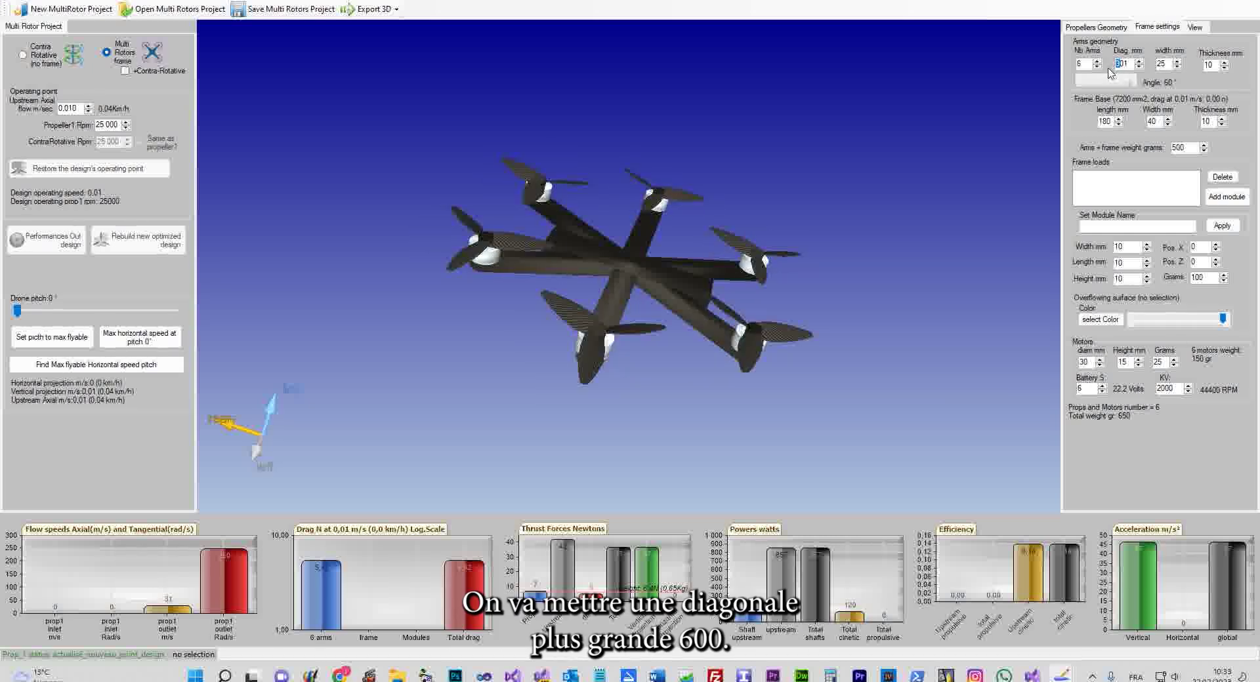
left_click(1163, 64)
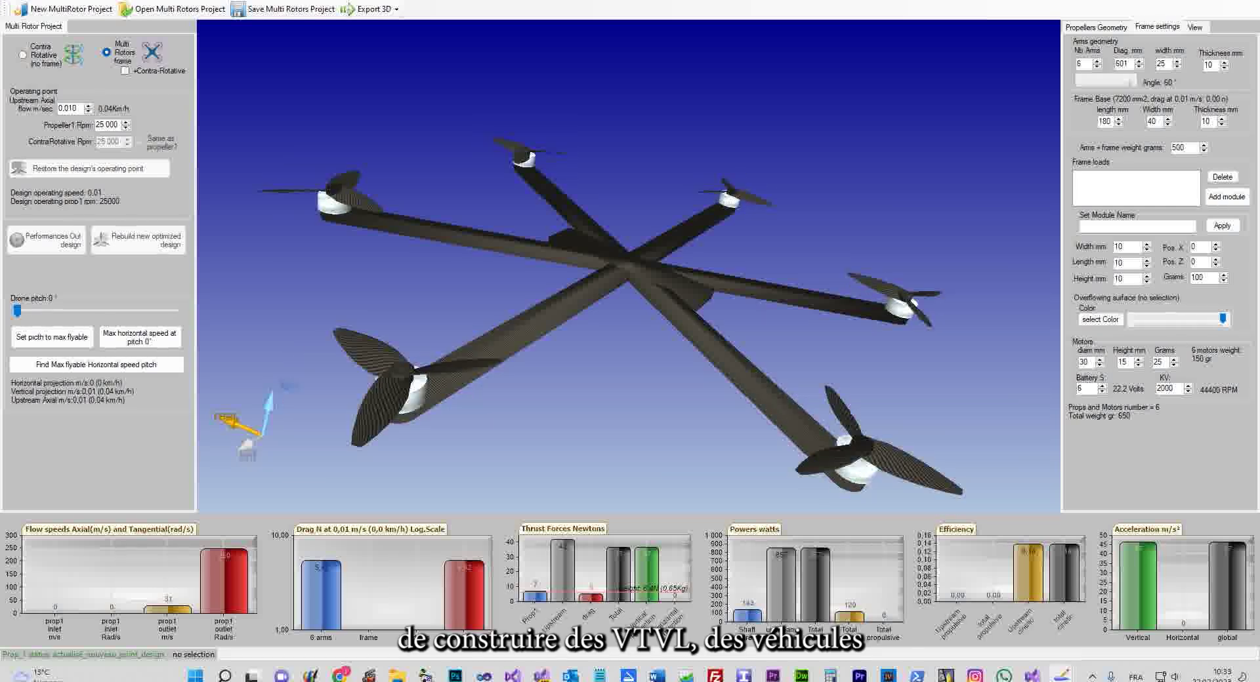
Select the frame base and set the combined arms and frame weight to 1501 grams
left_click_drag(423, 415, 680, 308)
left_click(679, 309)
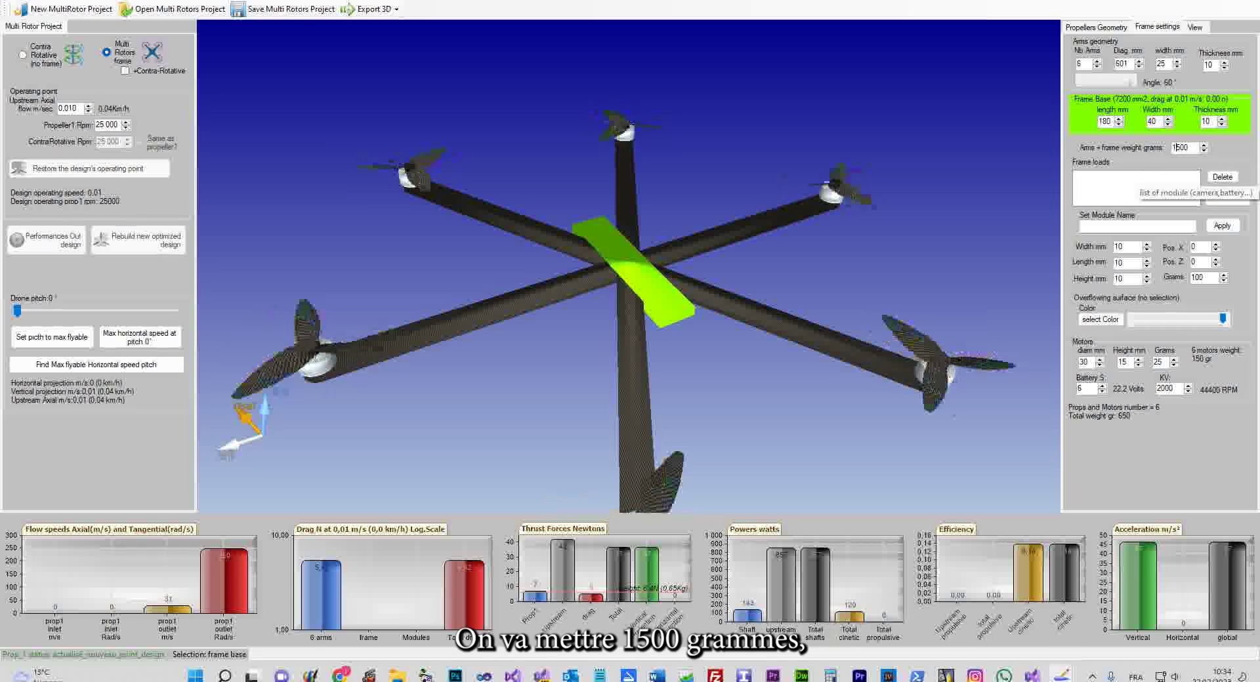
left_click(1204, 151)
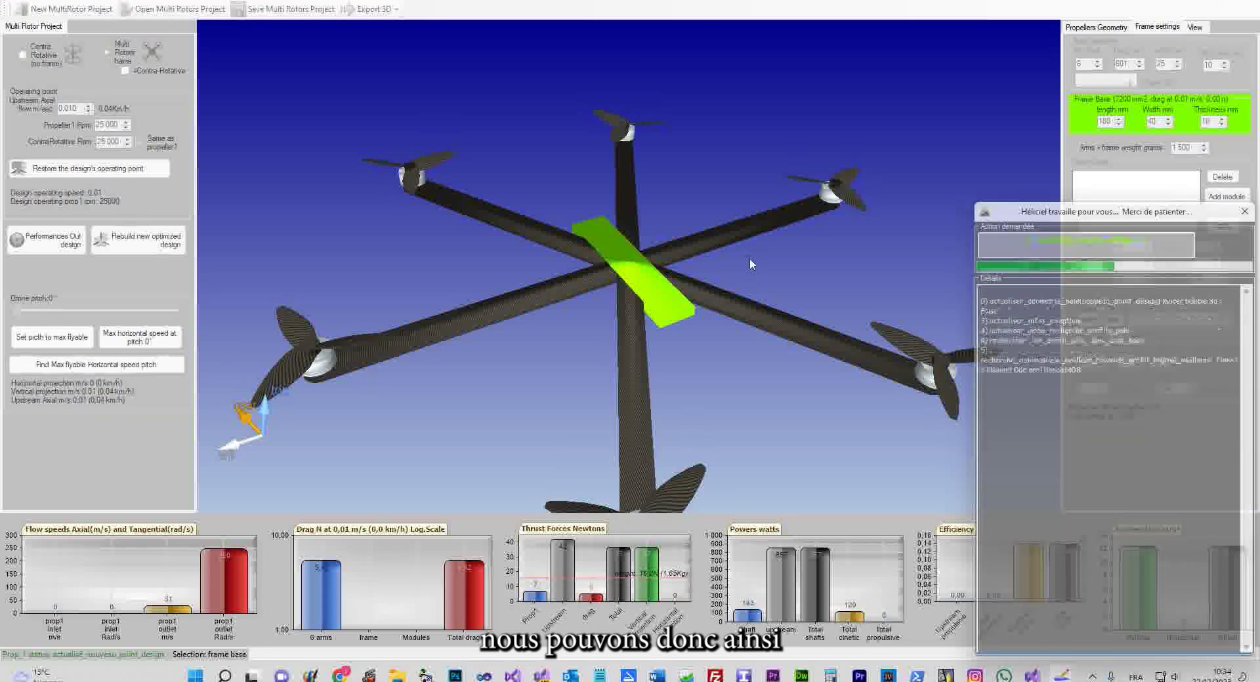
Add a load module named "camera" to the frame
left_click_drag(654, 291, 677, 266)
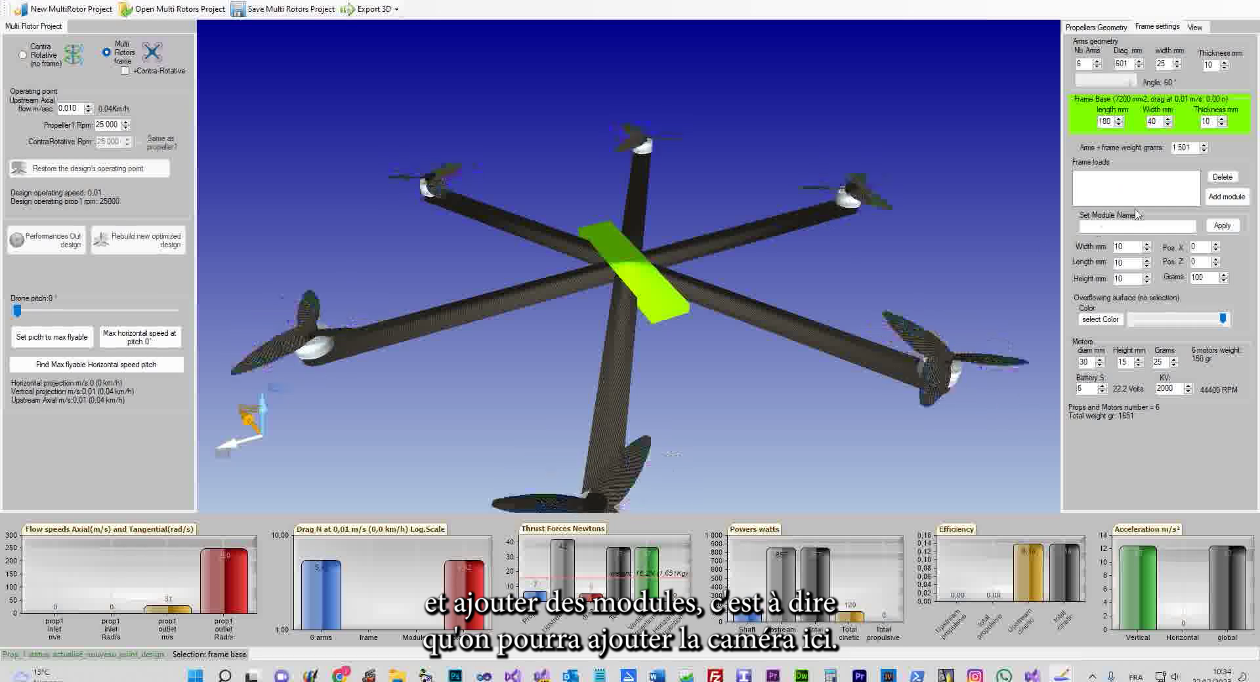
left_click(1215, 199)
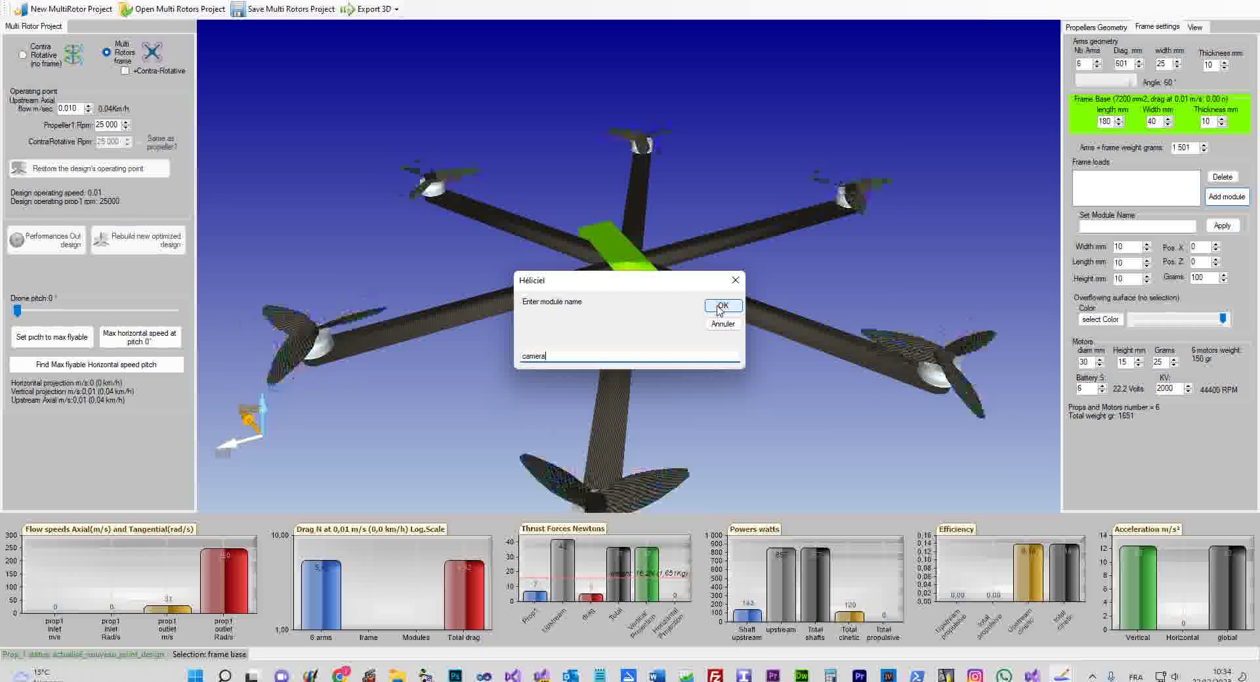
type("camera")
left_click(721, 305)
Position the camera module at X 111 and Z 30 relative to the frame
left_click_drag(667, 354, 626, 266)
left_click(1197, 261)
type("32")
key("BackSpace")
type("0")
double_click(1198, 247)
type("10")
key("BackSpace")
type("1")
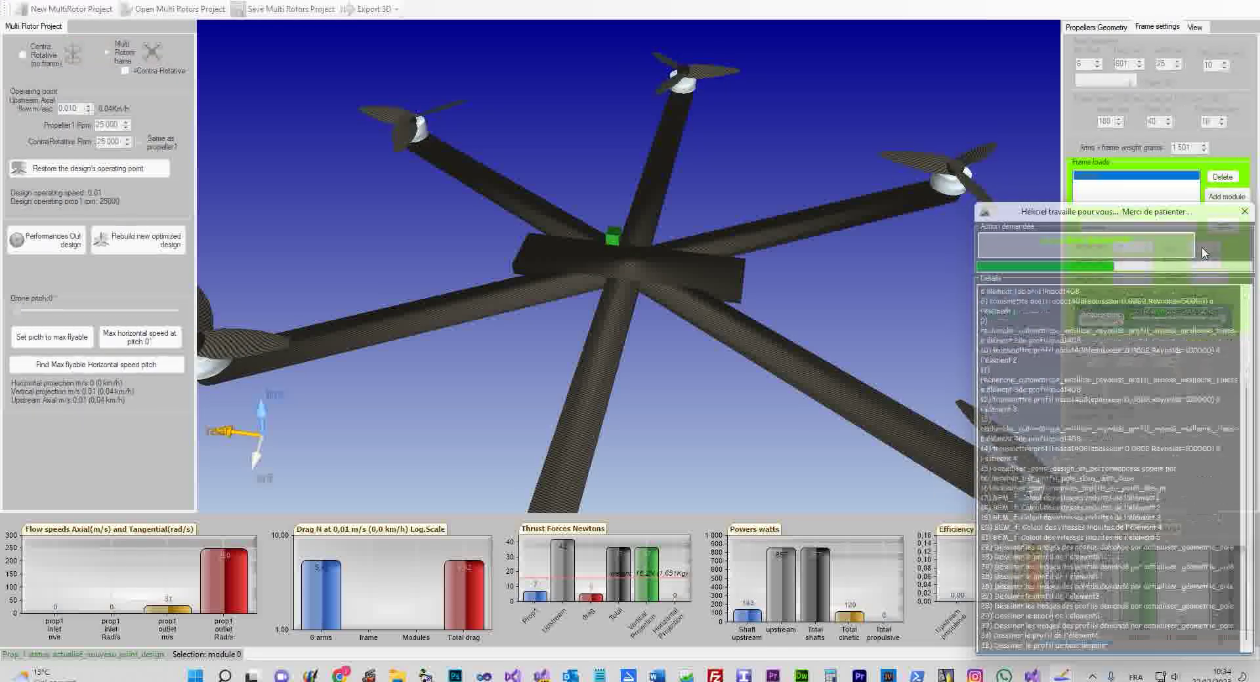
type("1")
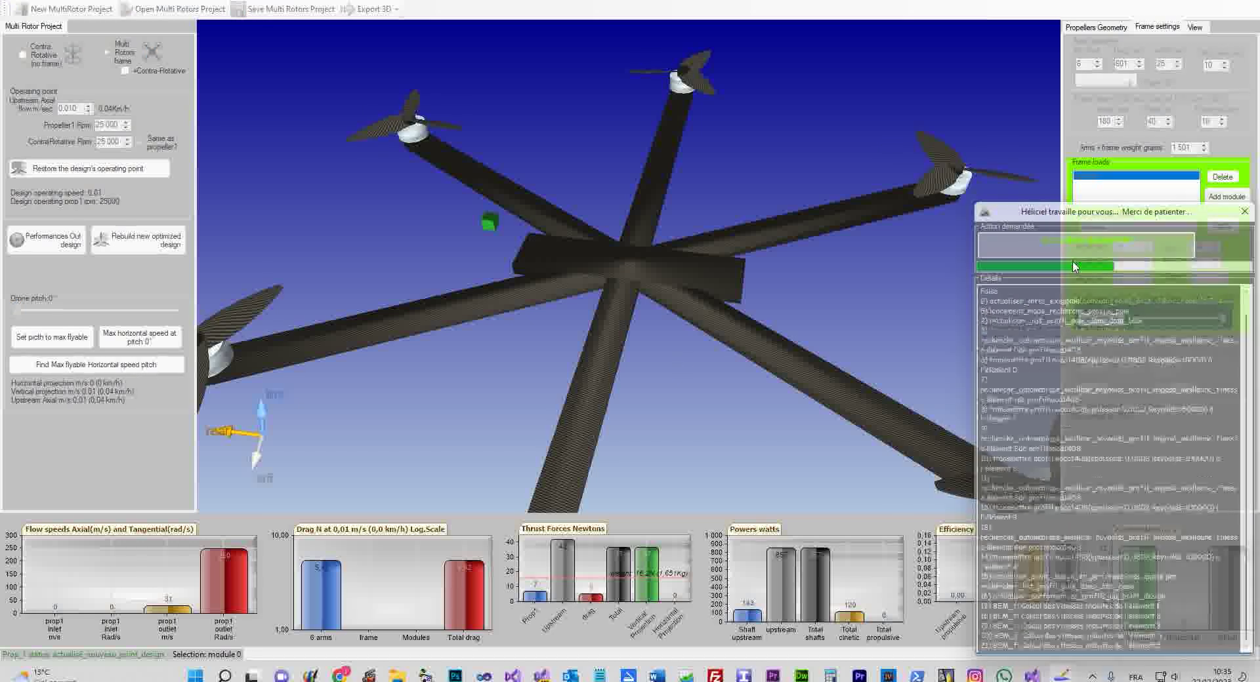
Set the camera module's width to 51 mm, length to 20 mm and height to 30 mm
double_click(1129, 247)
type("110")
key("BackSpace")
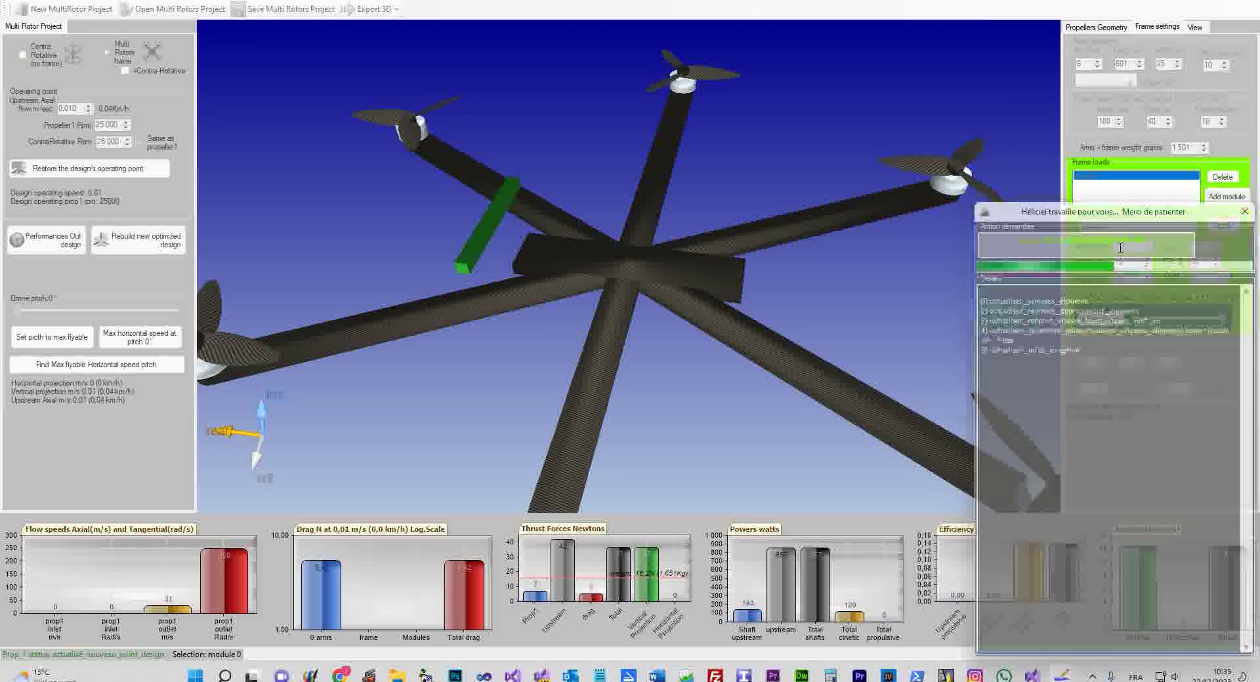
type("1")
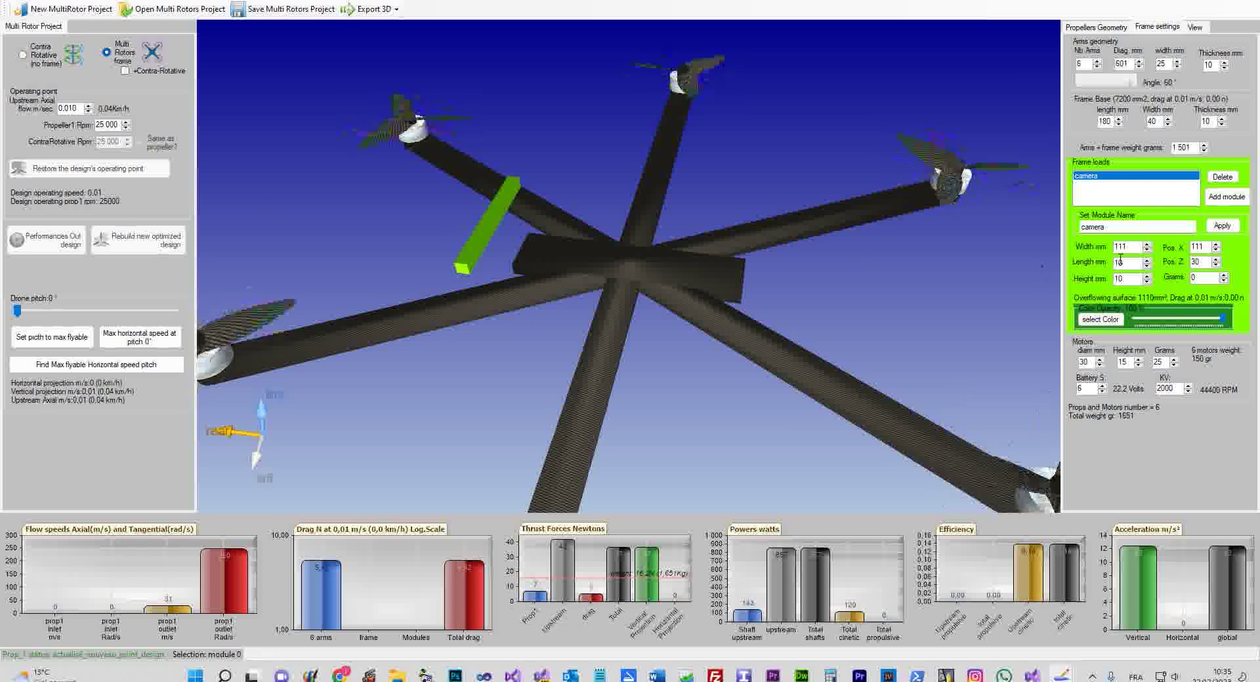
type("1")
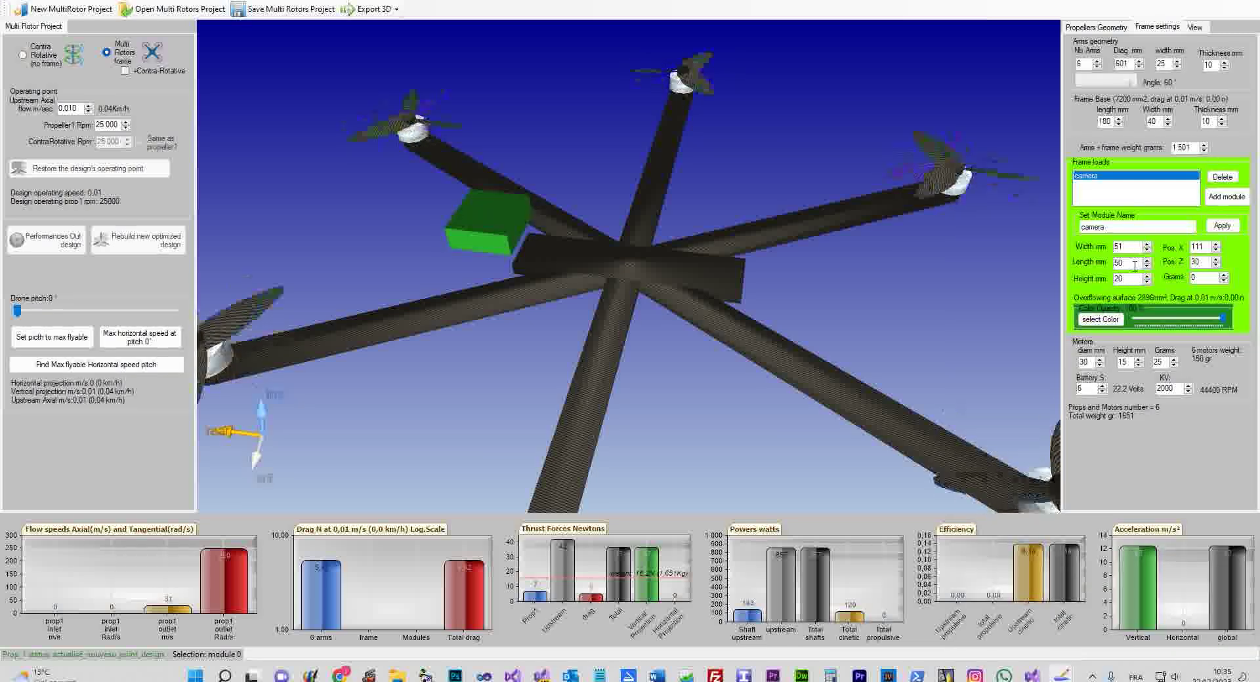
left_click_drag(496, 366, 682, 335)
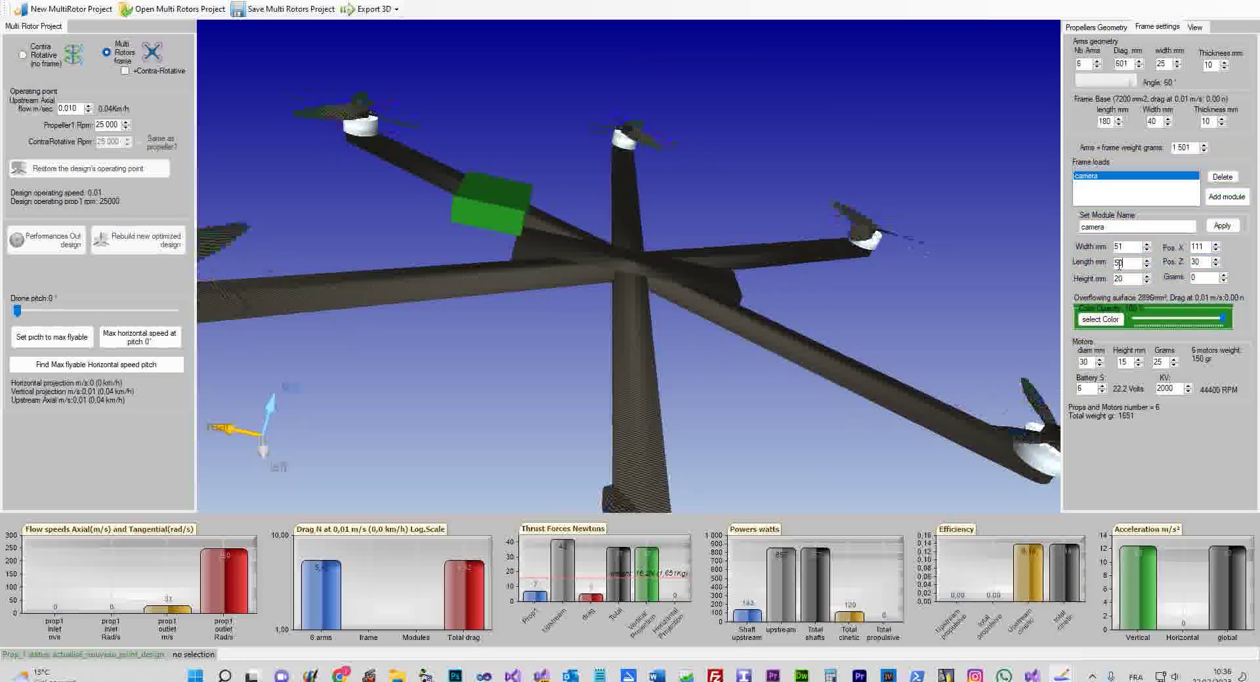
type("20")
key("Tab")
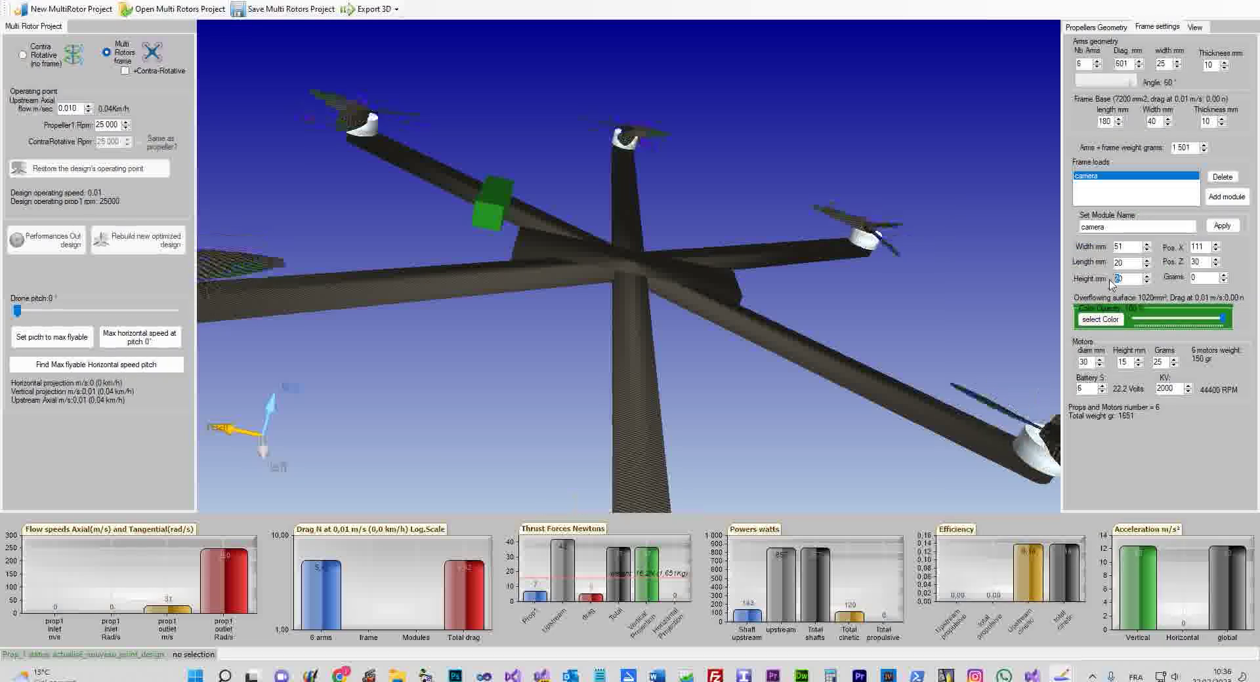
left_click_drag(537, 358, 569, 387)
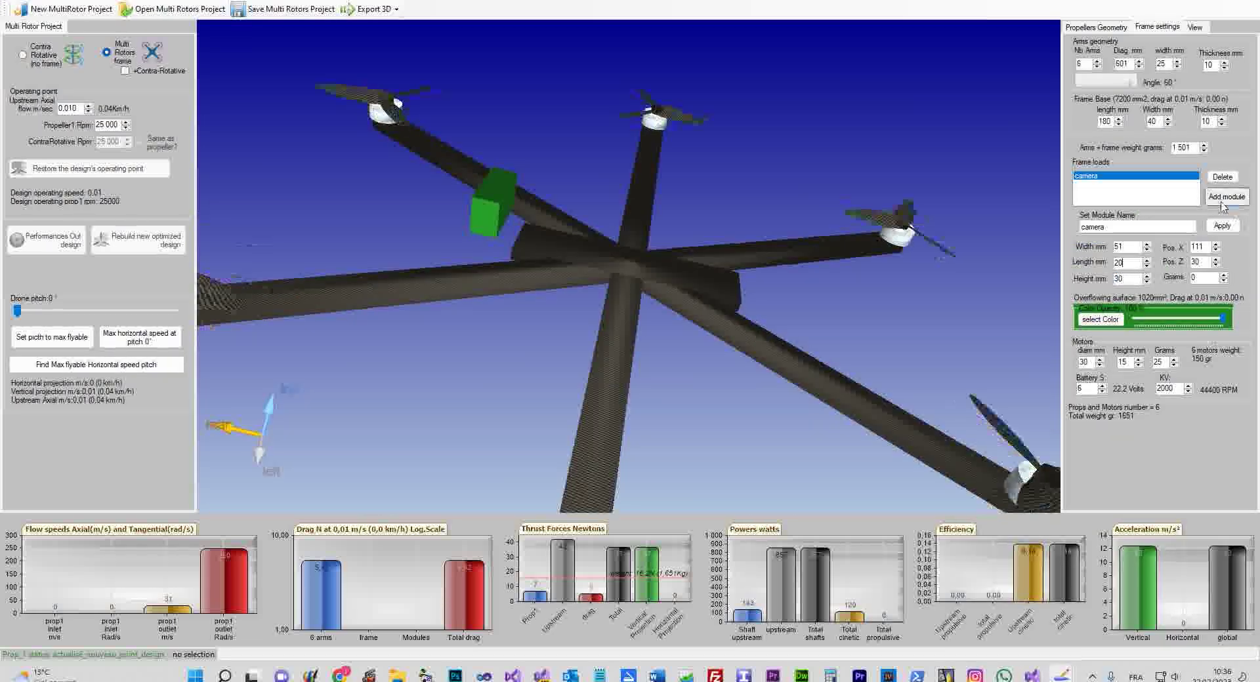
Set the camera module's weight to 90 grams and check its placement on the drone
left_click_drag(961, 341, 745, 365)
left_click_drag(505, 226, 584, 243)
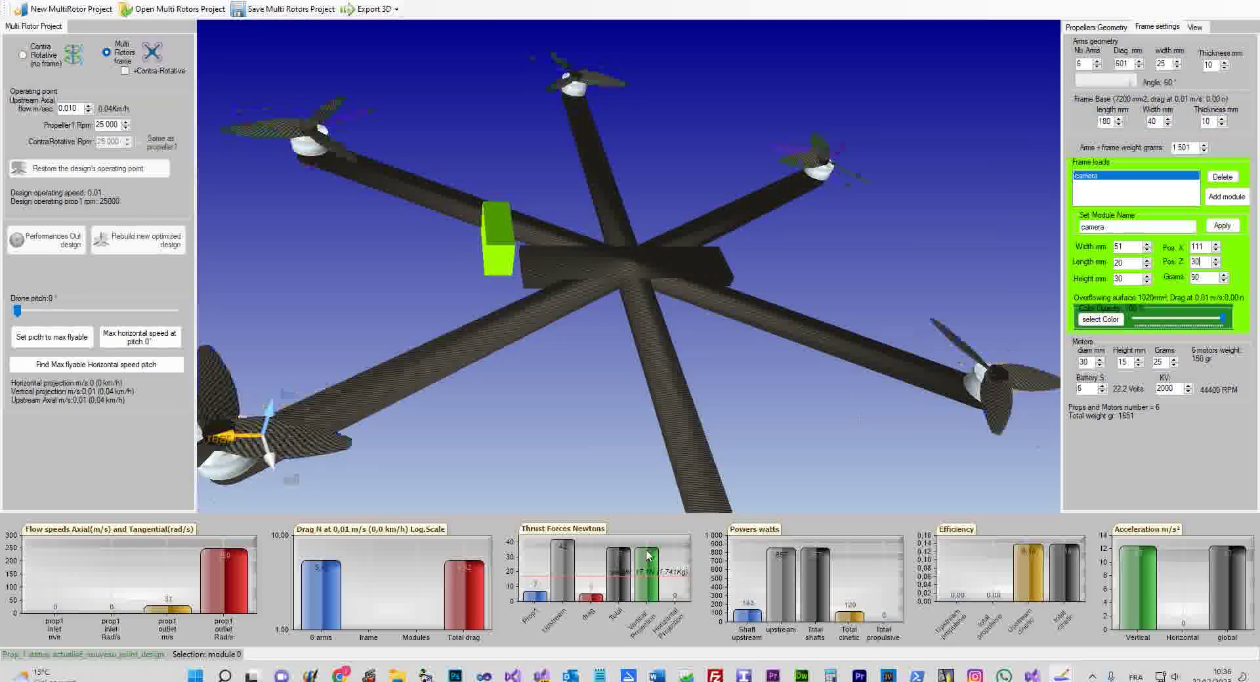
left_click_drag(689, 341, 715, 367)
left_click_drag(622, 379, 748, 373)
Select the frame base and set its width to 80 mm
left_click_drag(462, 292, 521, 355)
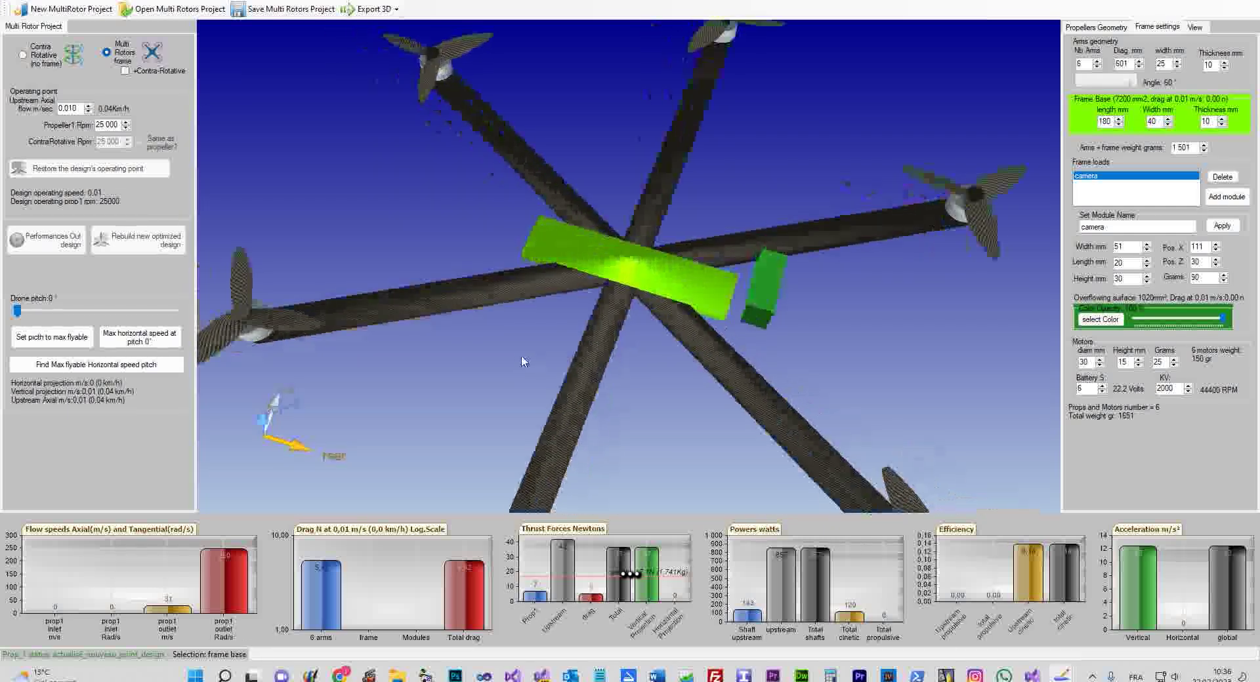
left_click_drag(676, 341, 754, 301)
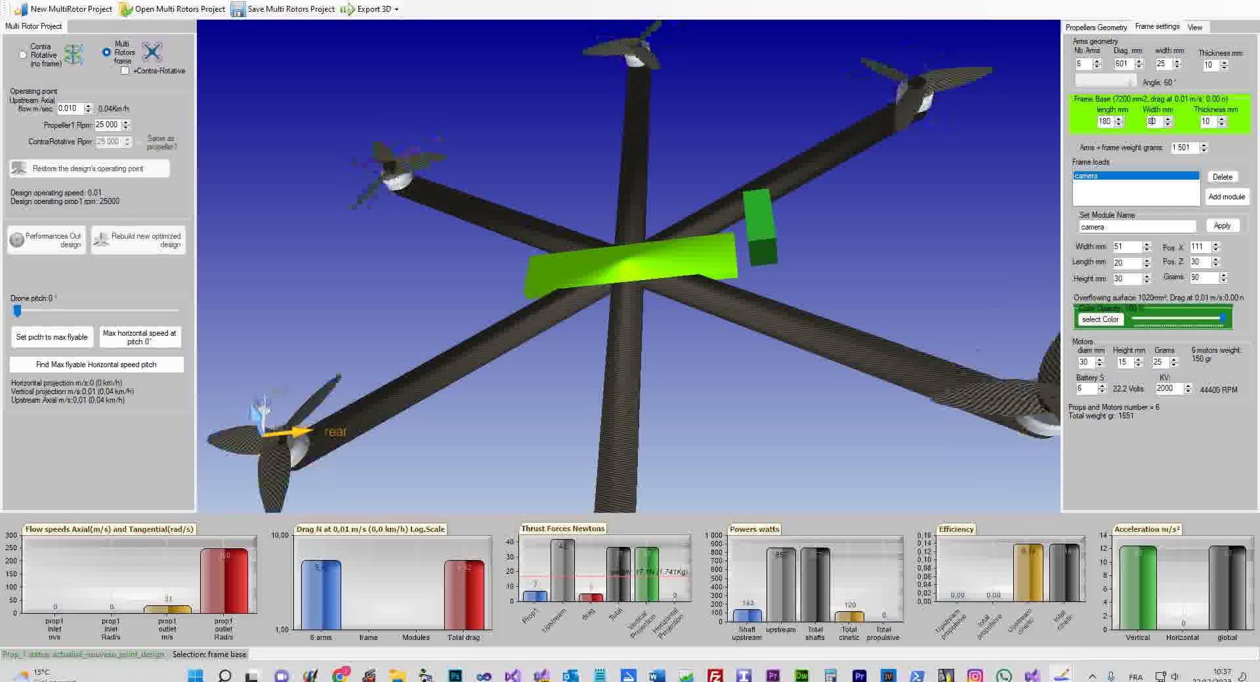
left_click(1213, 122)
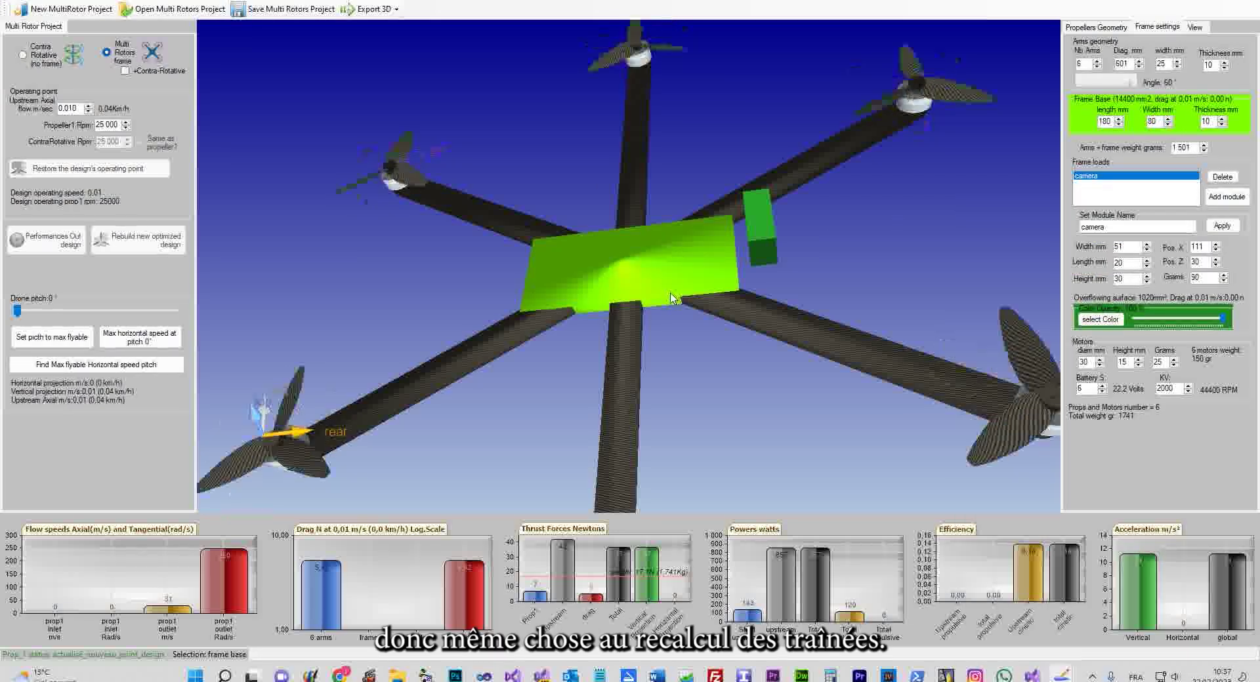
Inspect the widened frame base from several sides and select a propeller and a motor to view their settings
left_click_drag(726, 367, 647, 413)
left_click_drag(656, 296, 654, 239)
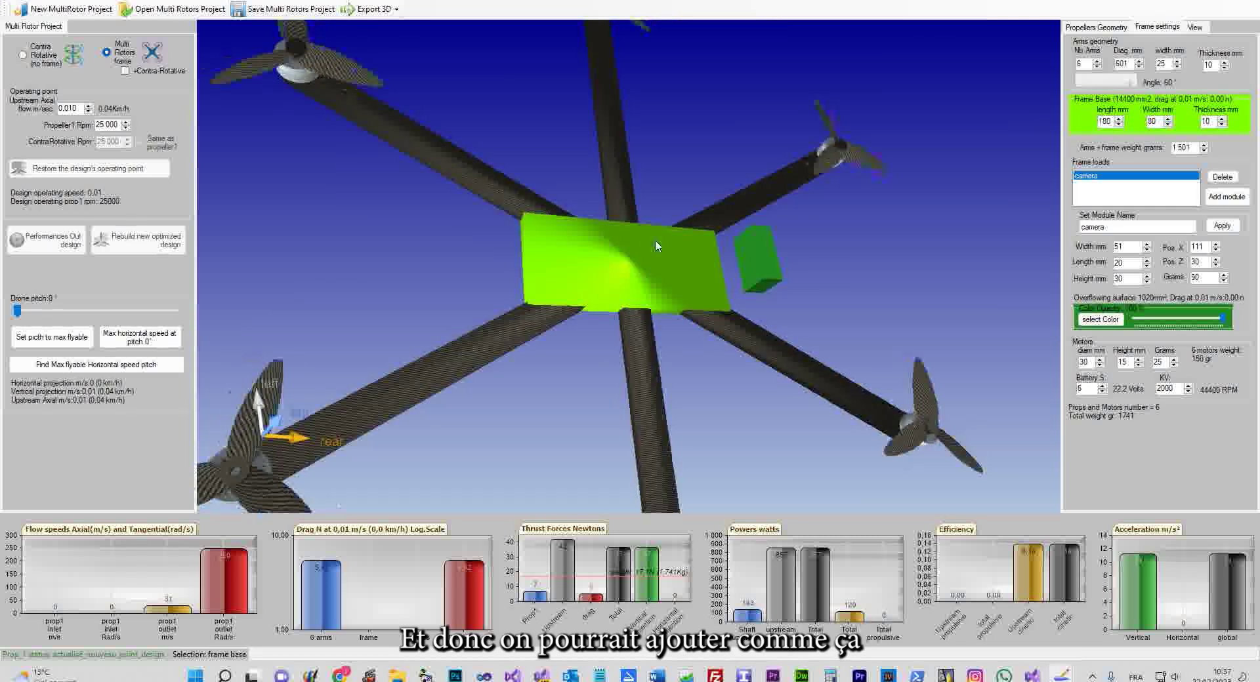
left_click_drag(596, 407, 567, 332)
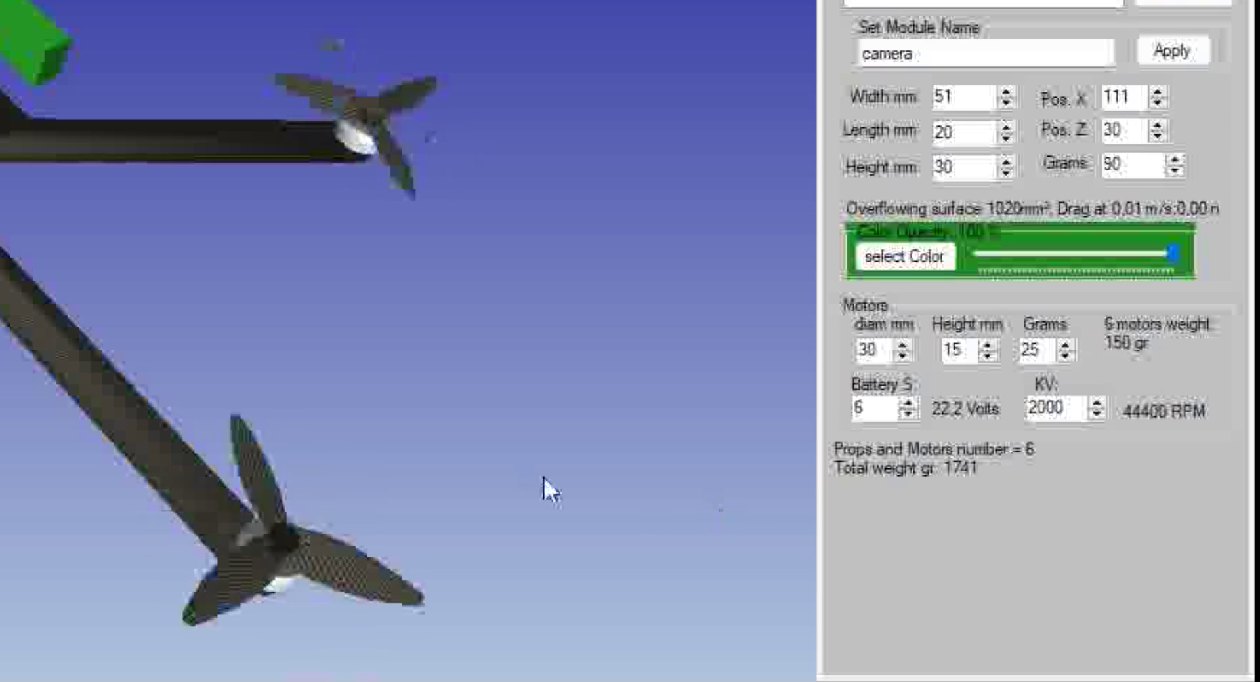
left_click_drag(286, 550, 80, 112)
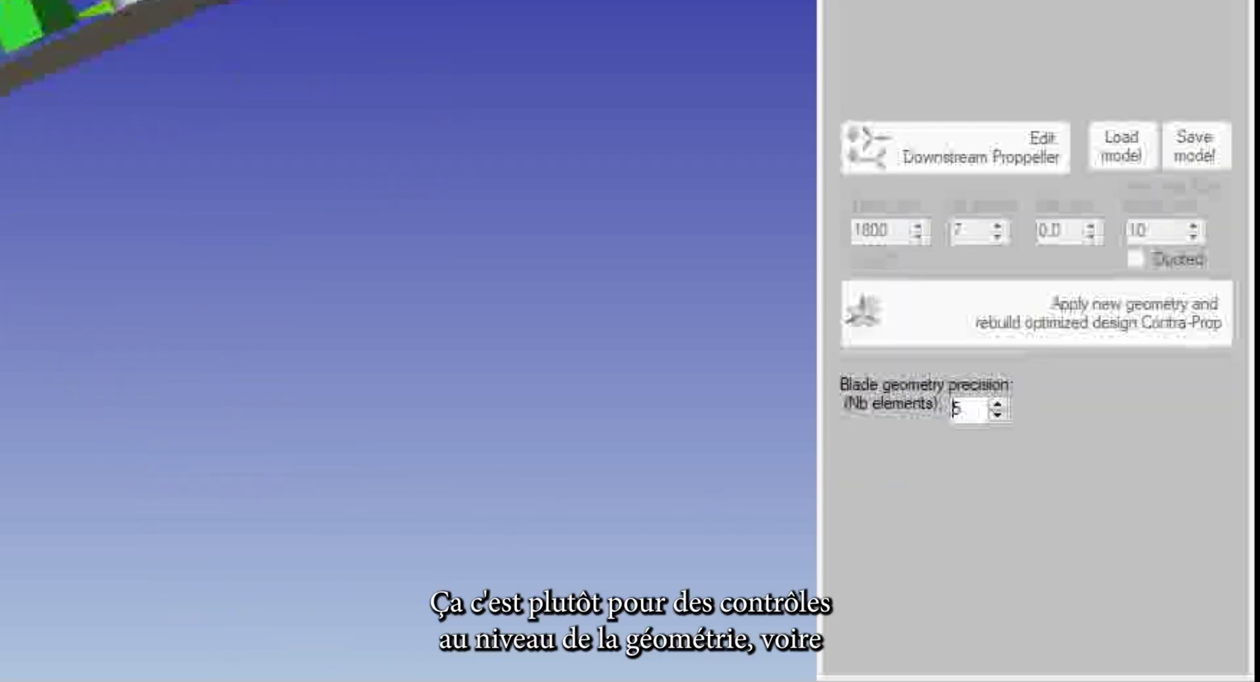
left_click_drag(497, 77, 238, 371)
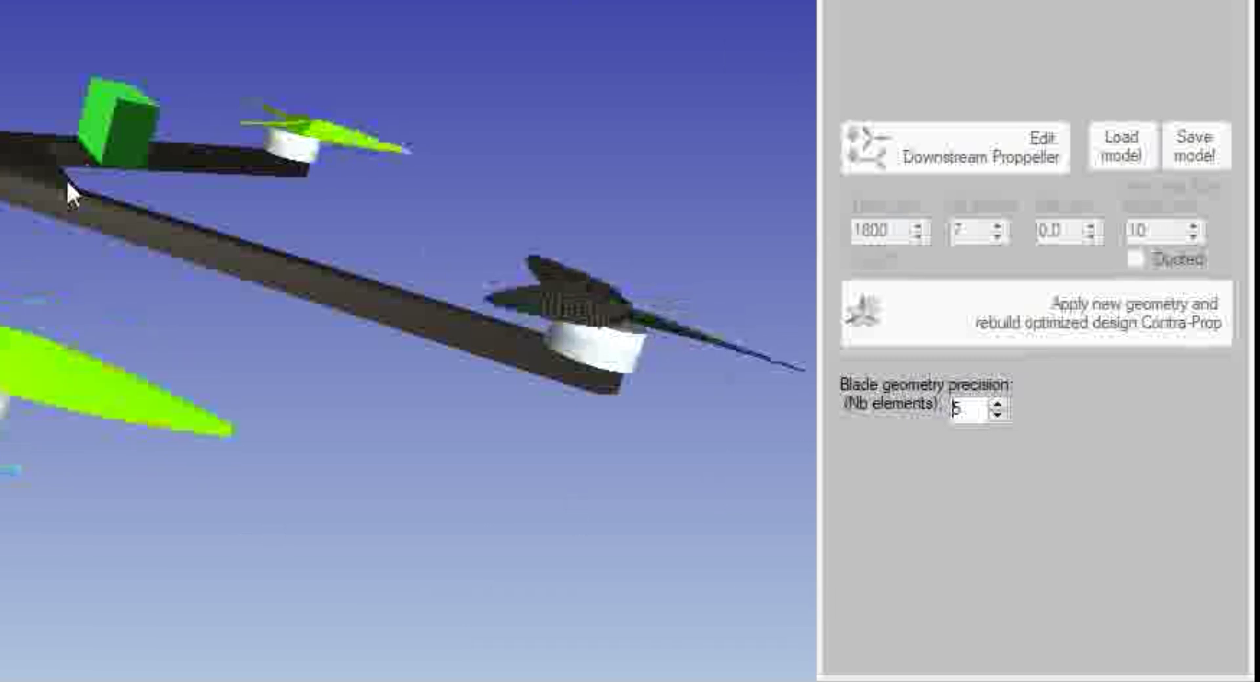
left_click(2, 408)
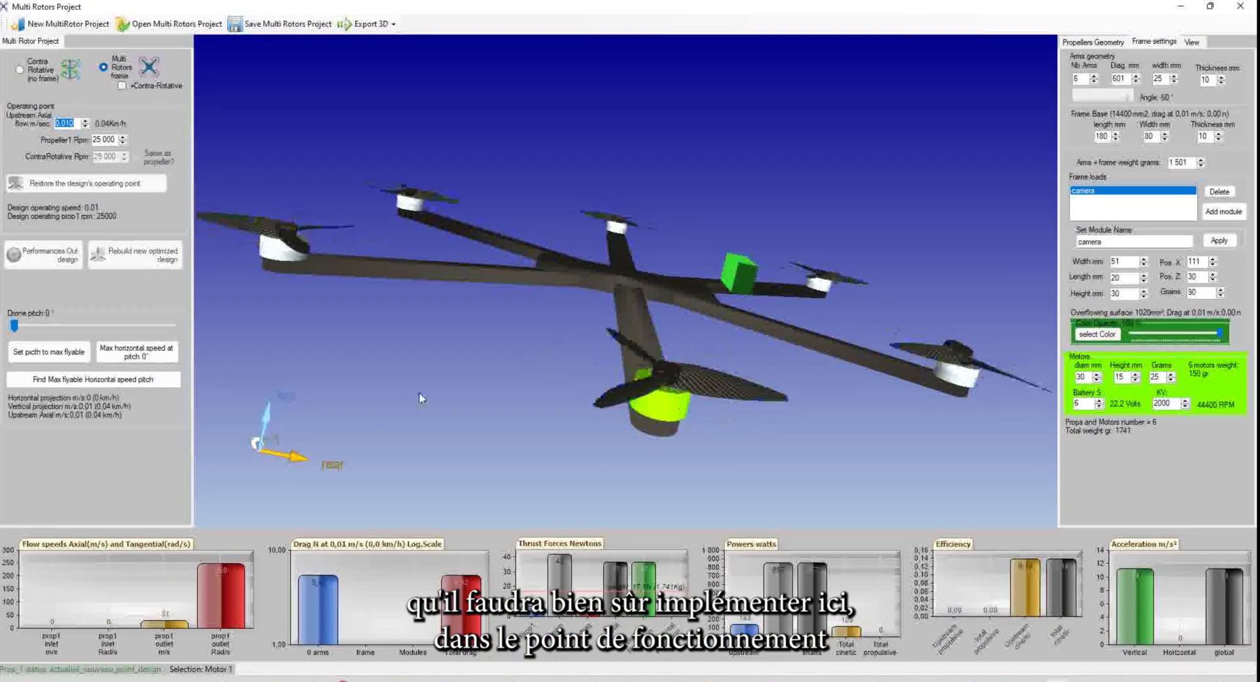
Review the propeller speed in the operating point and examine the six-arm drone from above and from the sides
left_click(102, 139)
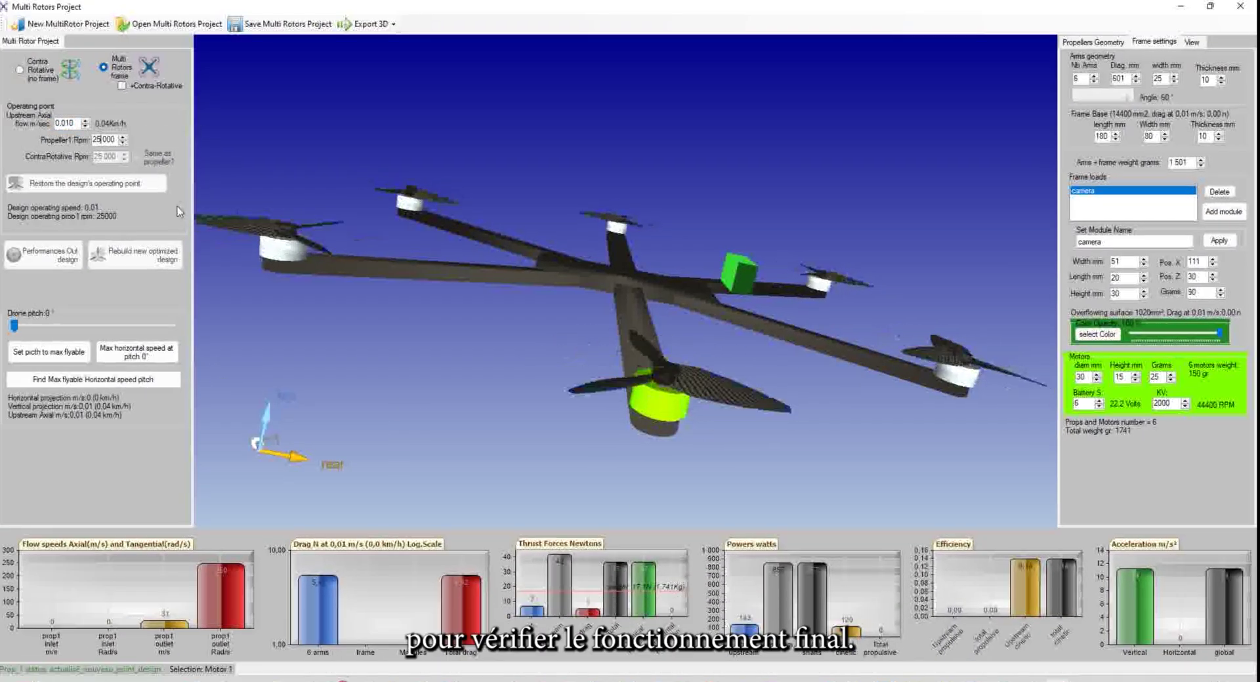
left_click_drag(707, 149, 721, 313)
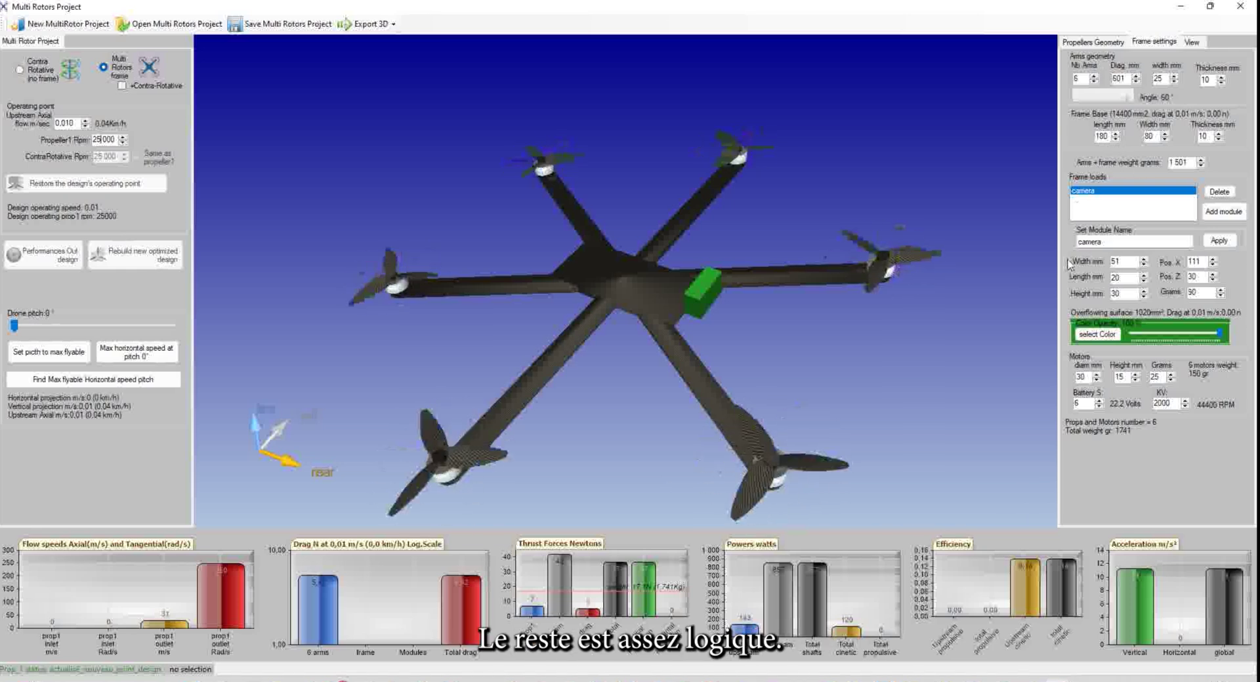
left_click_drag(641, 427, 693, 387)
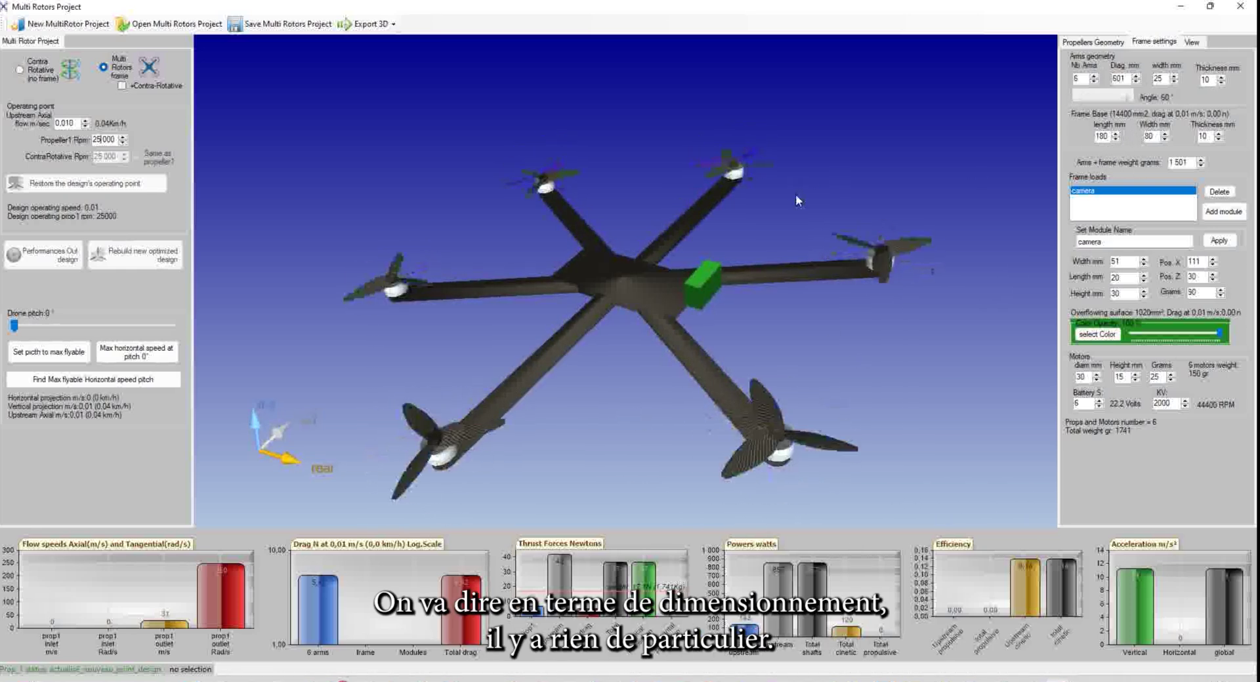
left_click_drag(787, 322, 766, 360)
left_click_drag(731, 322, 590, 308)
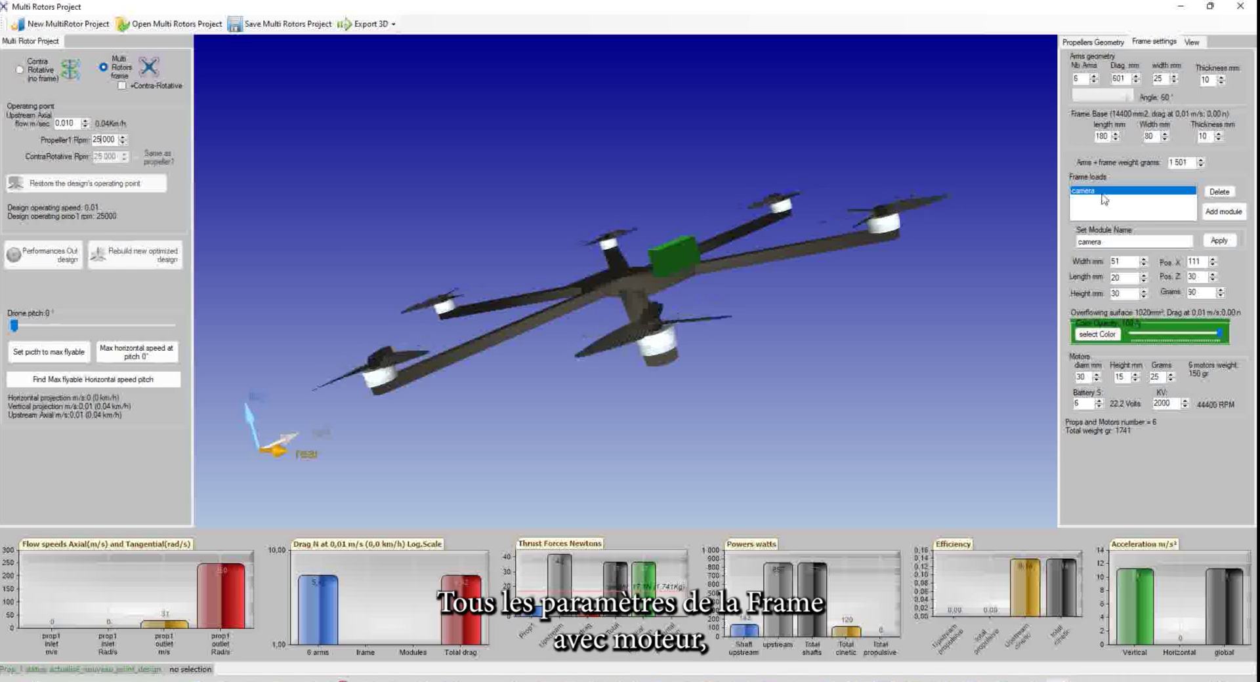
left_click_drag(844, 506, 849, 517)
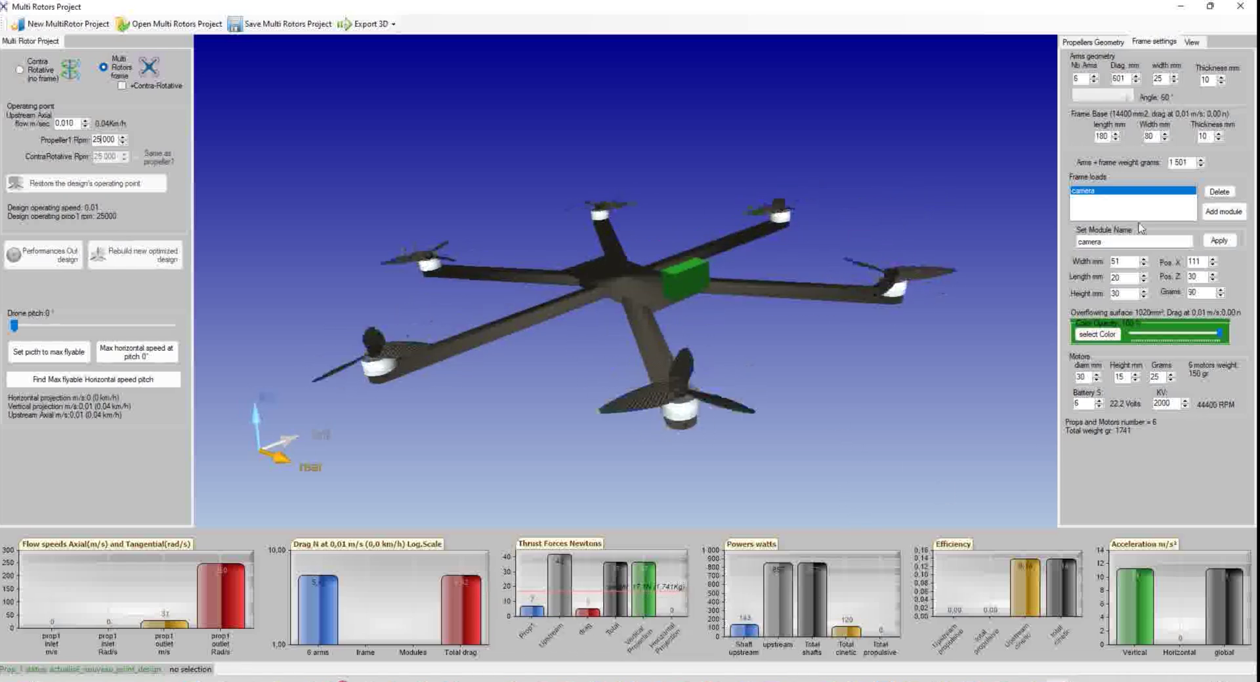
Set the frame's number of arms to 4 and open the propeller geometry settings
left_click(1093, 82)
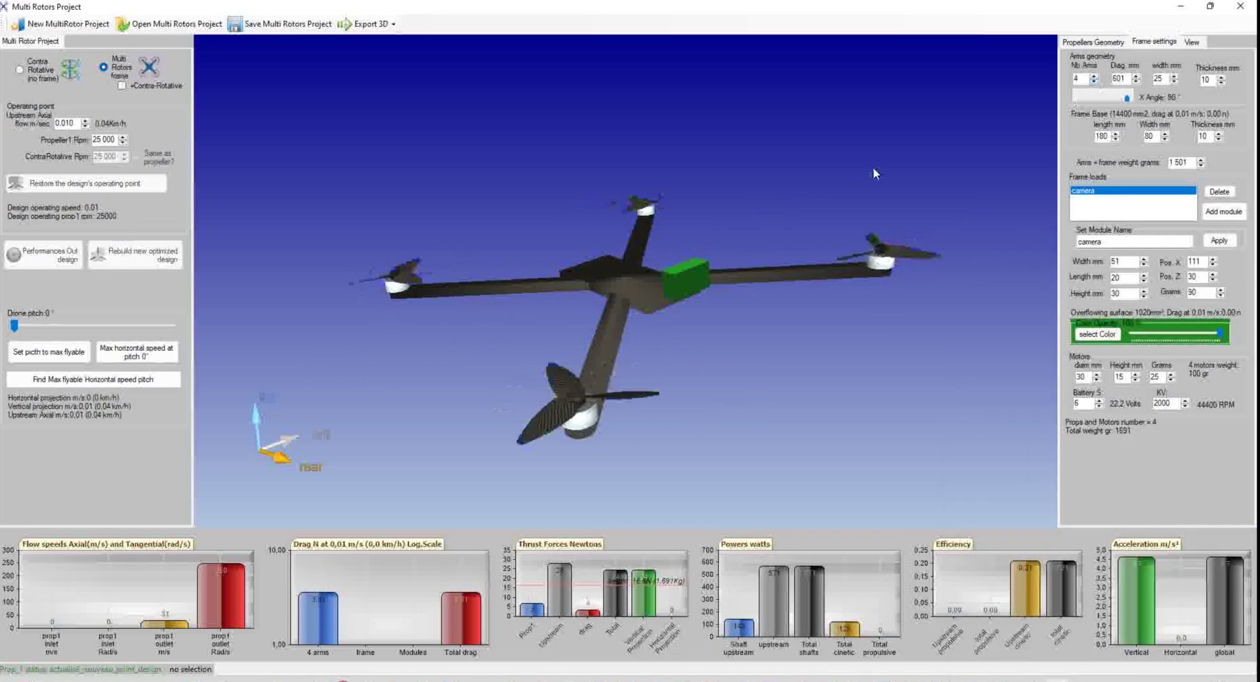
left_click_drag(599, 320, 600, 377)
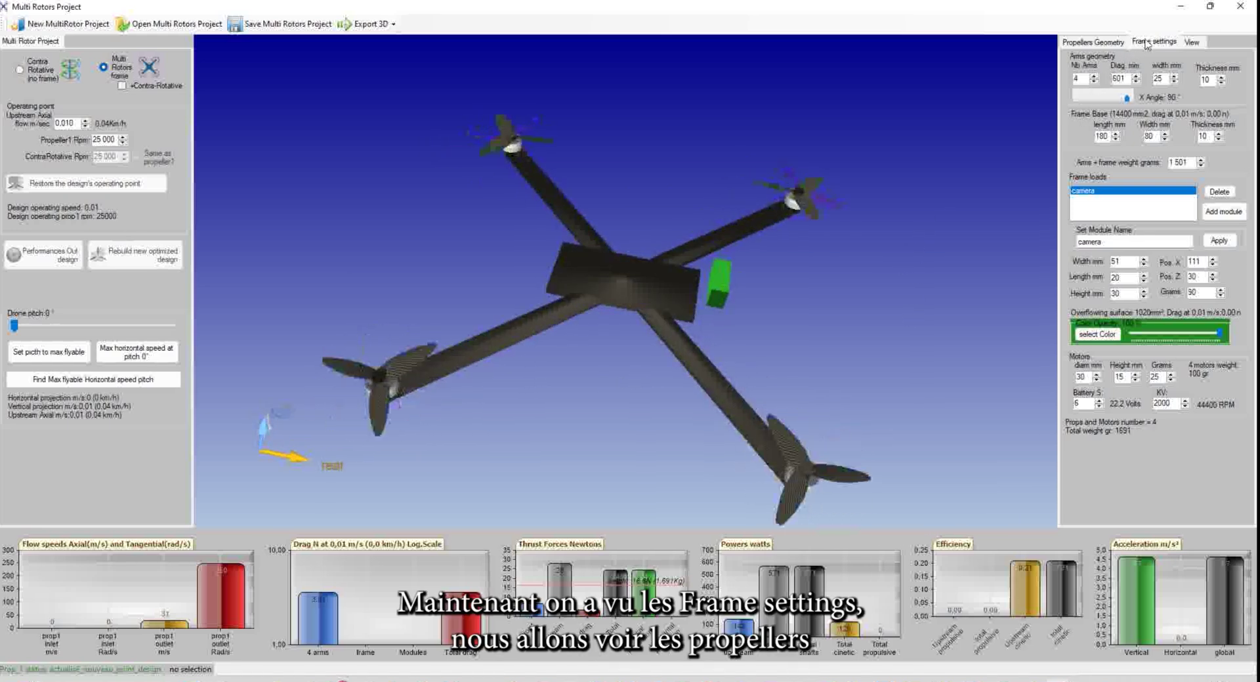
left_click(1097, 44)
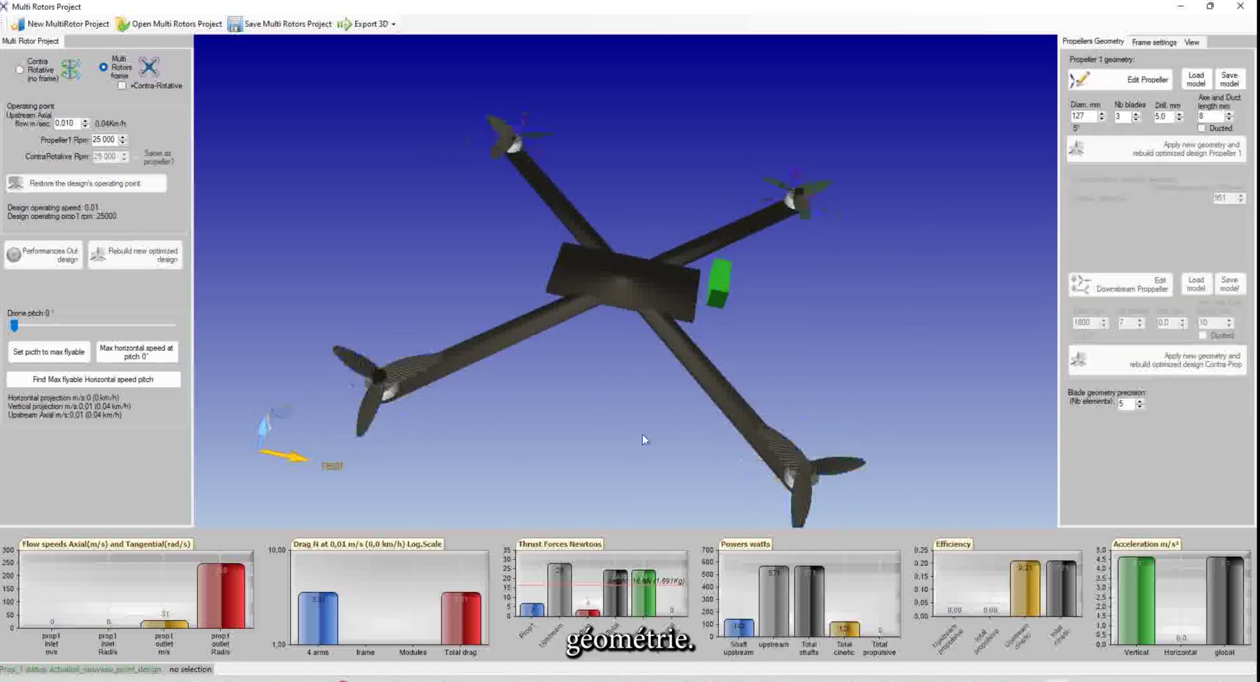
left_click_drag(612, 443, 798, 316)
left_click_drag(652, 261, 882, 231)
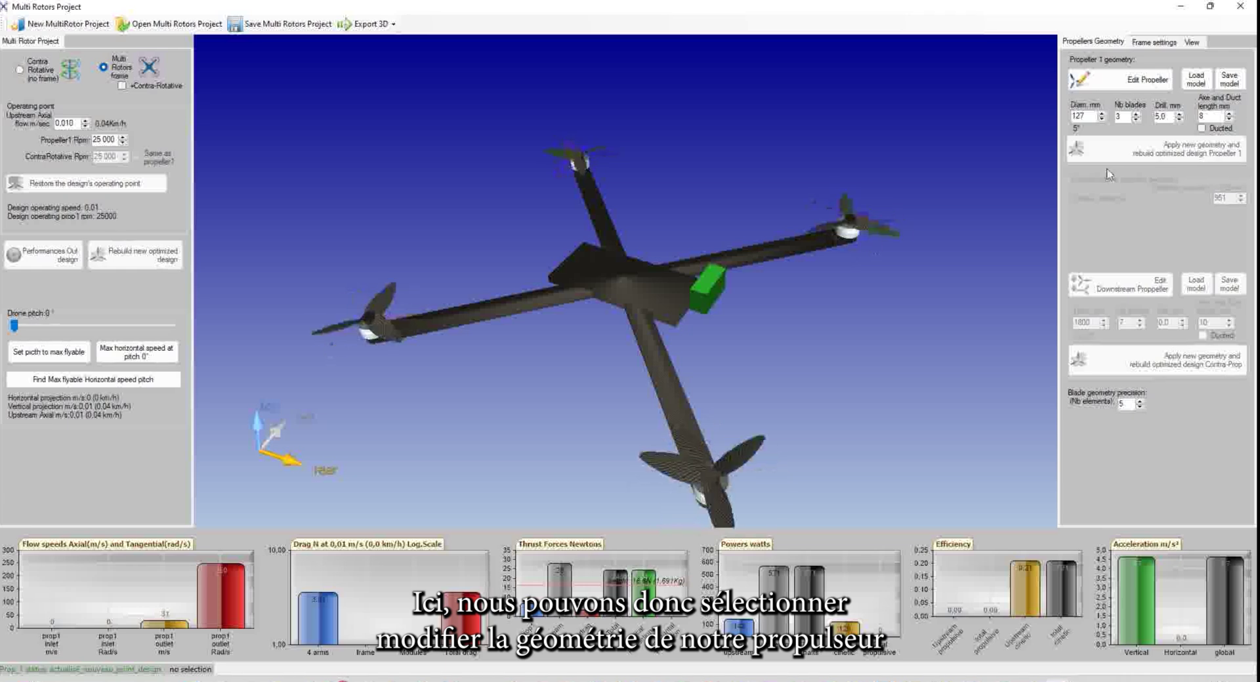
Display the induced speed and tip vortex particles on the drone's propellers
left_click(1191, 43)
left_click_drag(1190, 96, 1186, 93)
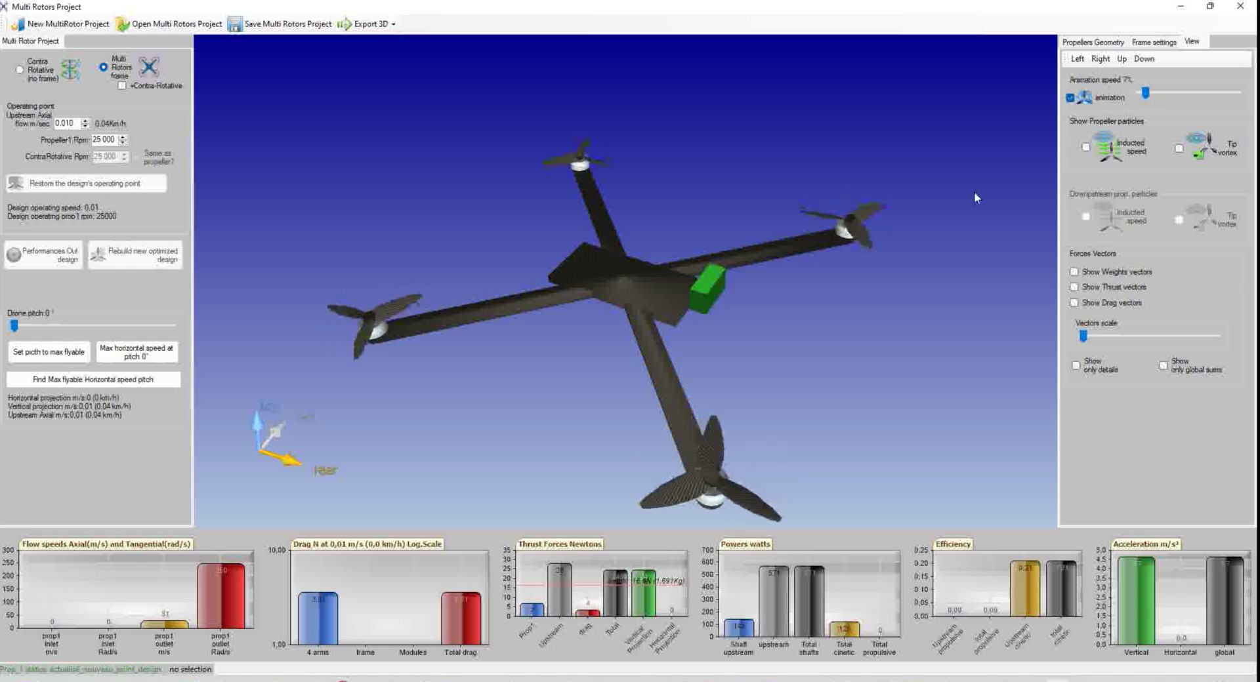
left_click(1179, 149)
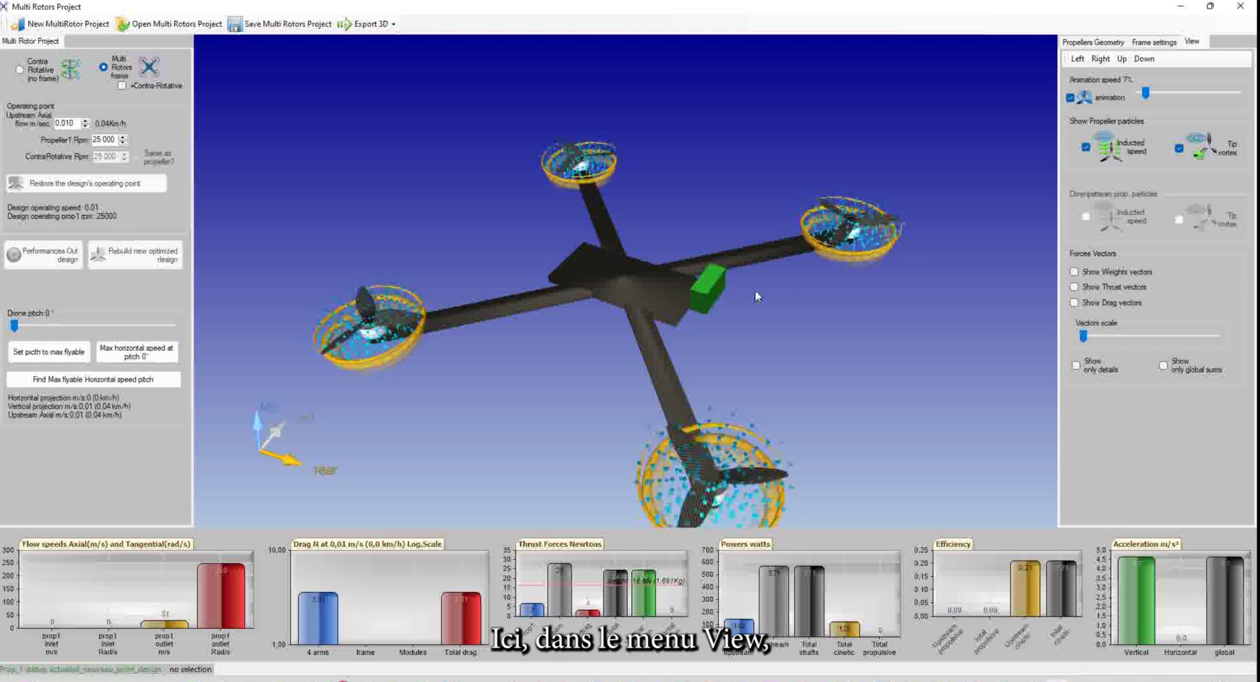
Examine the particle flow around the four rotors up close from several angles, and hide both particle displays
left_click_drag(565, 384, 674, 355)
scroll(866, 336, "up", 3)
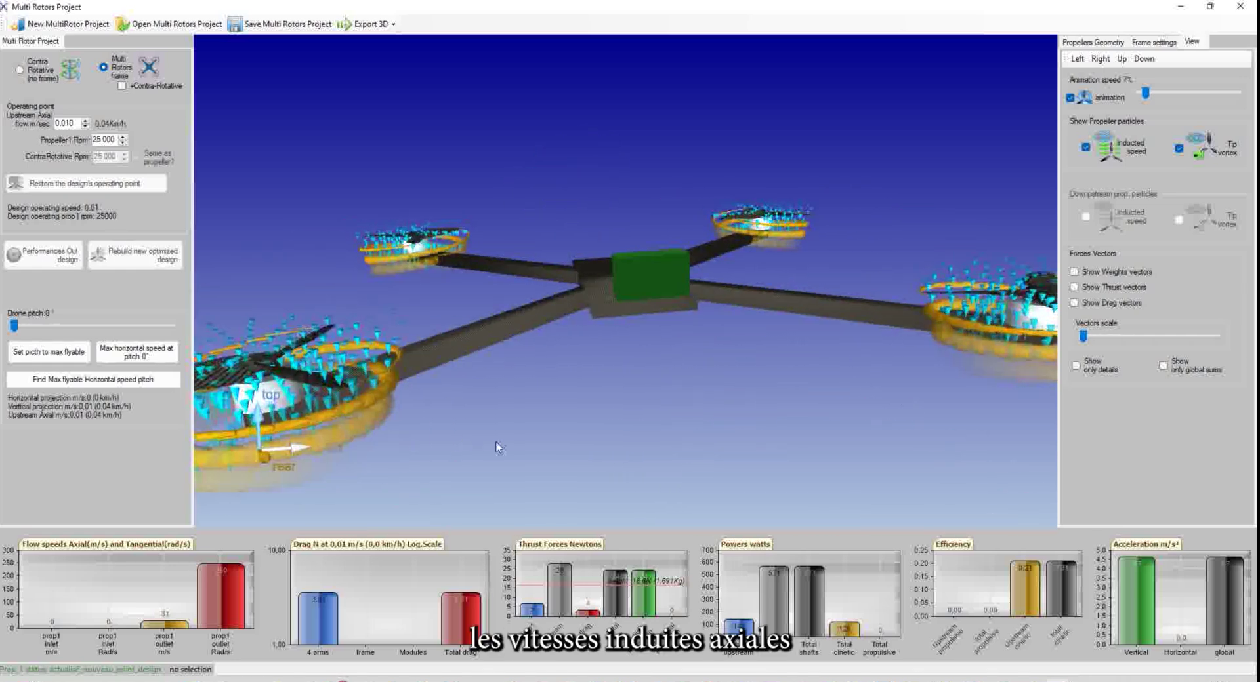
left_click_drag(492, 425, 534, 330)
left_click_drag(812, 372, 813, 441)
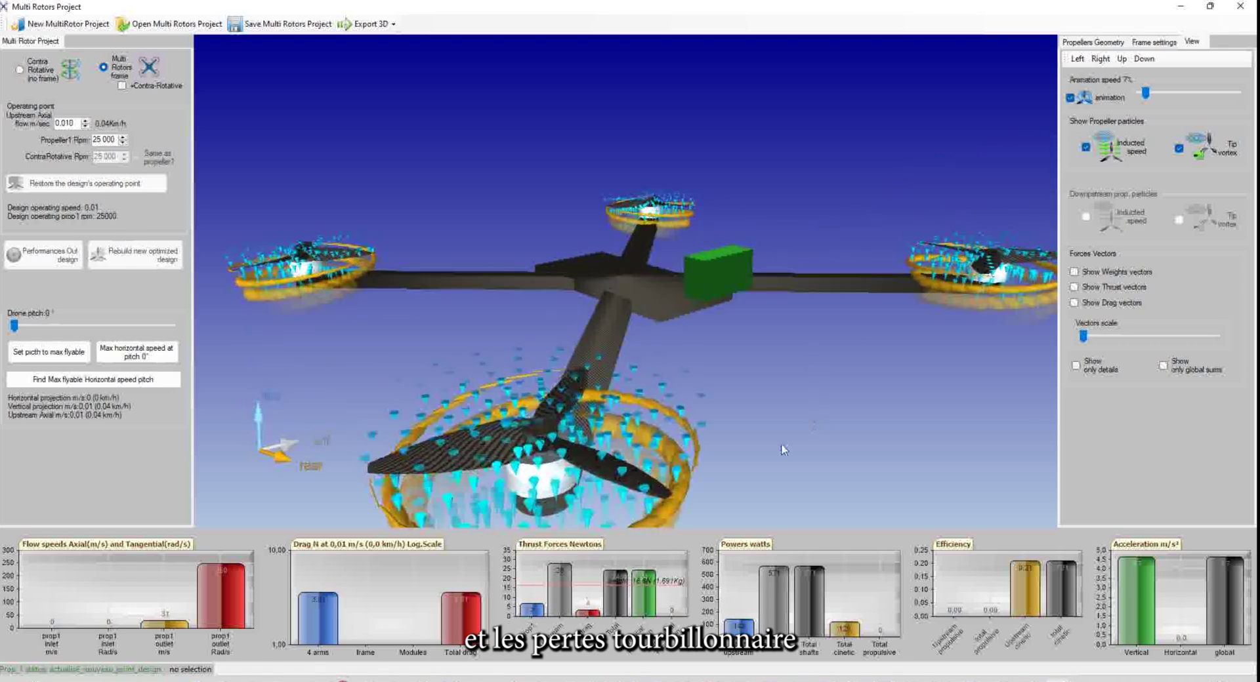
left_click_drag(945, 439, 894, 442)
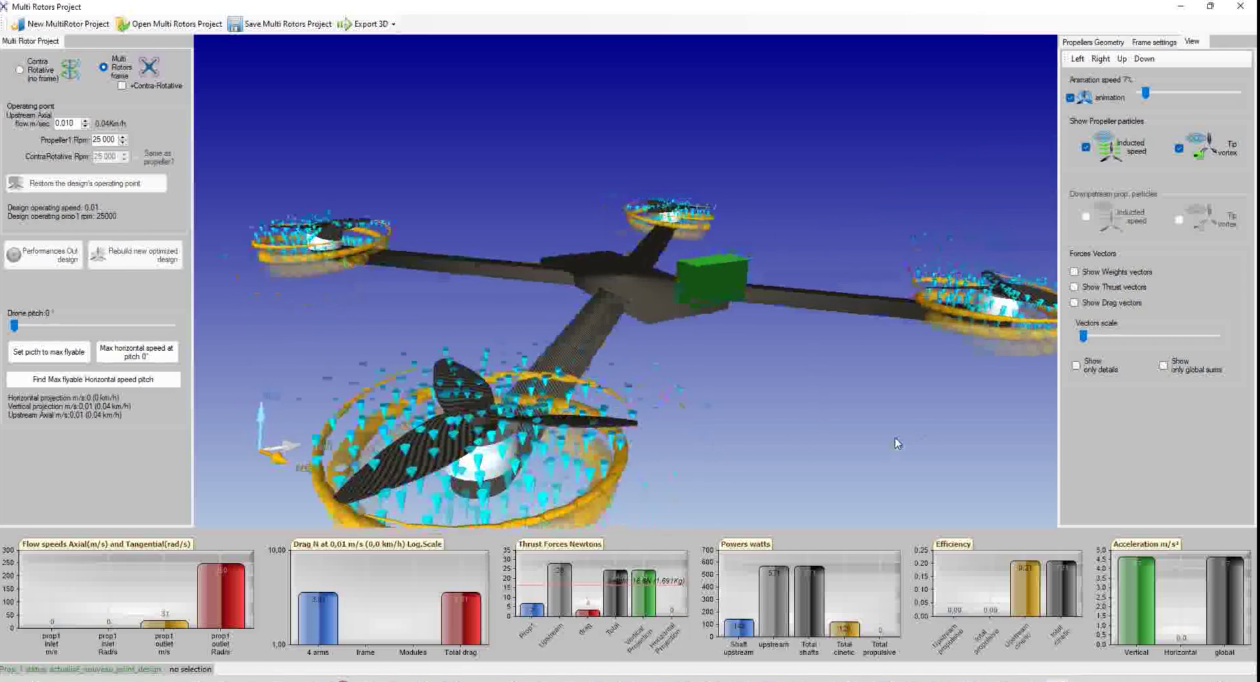
left_click(1179, 149)
left_click(1085, 147)
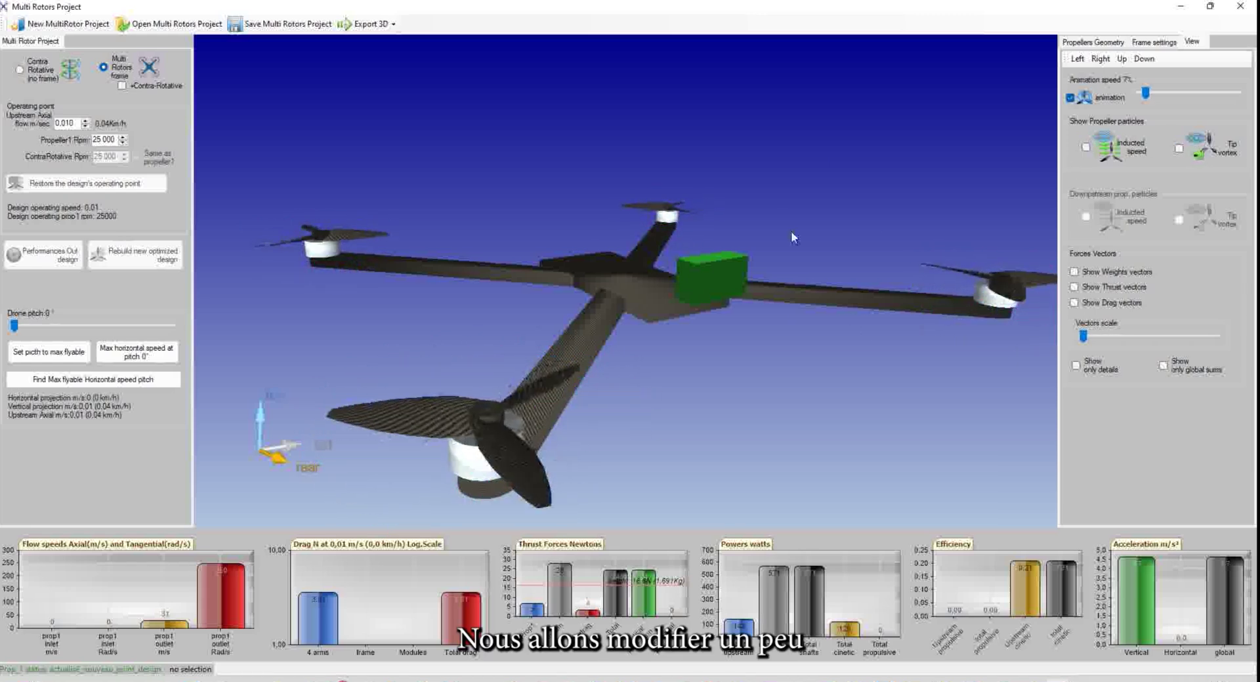
Set the arm diagonal of the four-arm frame to 401 mm
left_click(1115, 44)
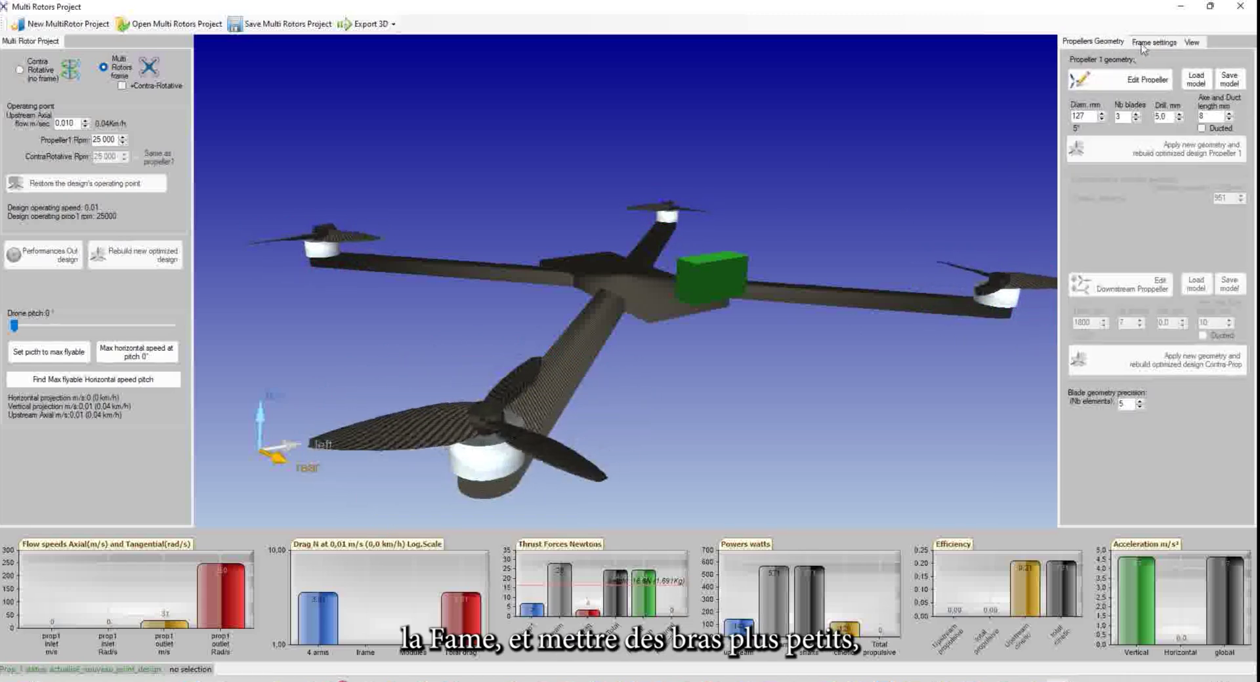
left_click(1143, 44)
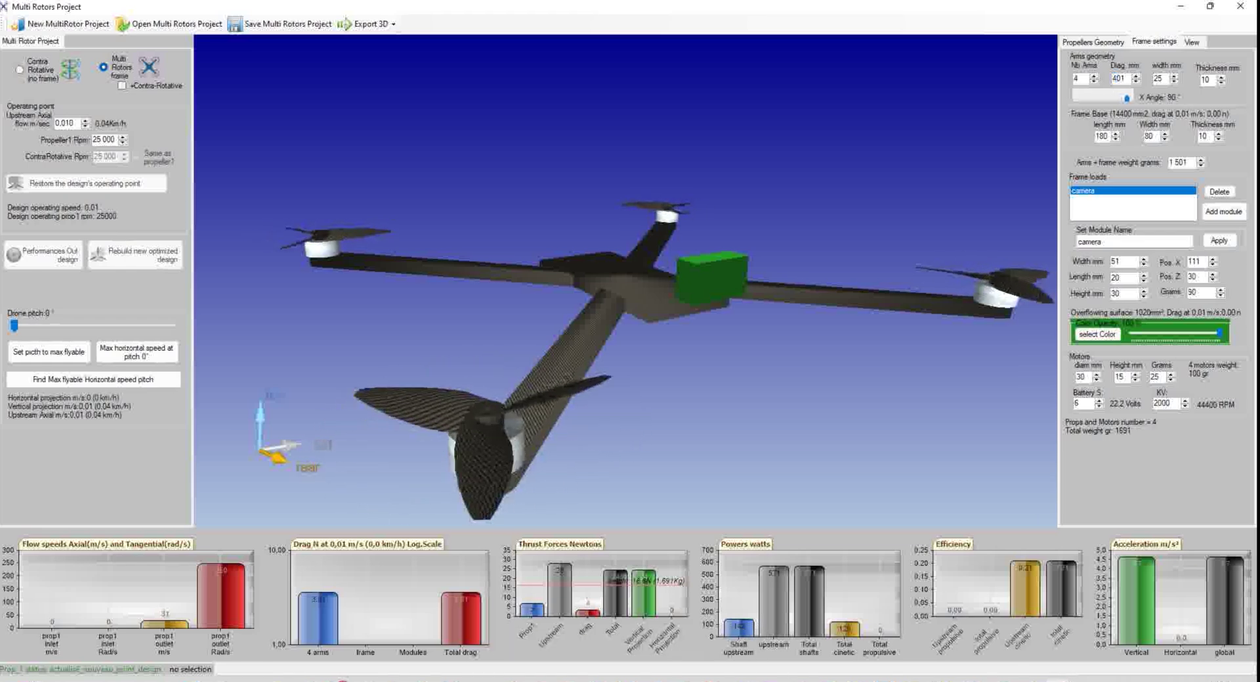
left_click(1093, 77)
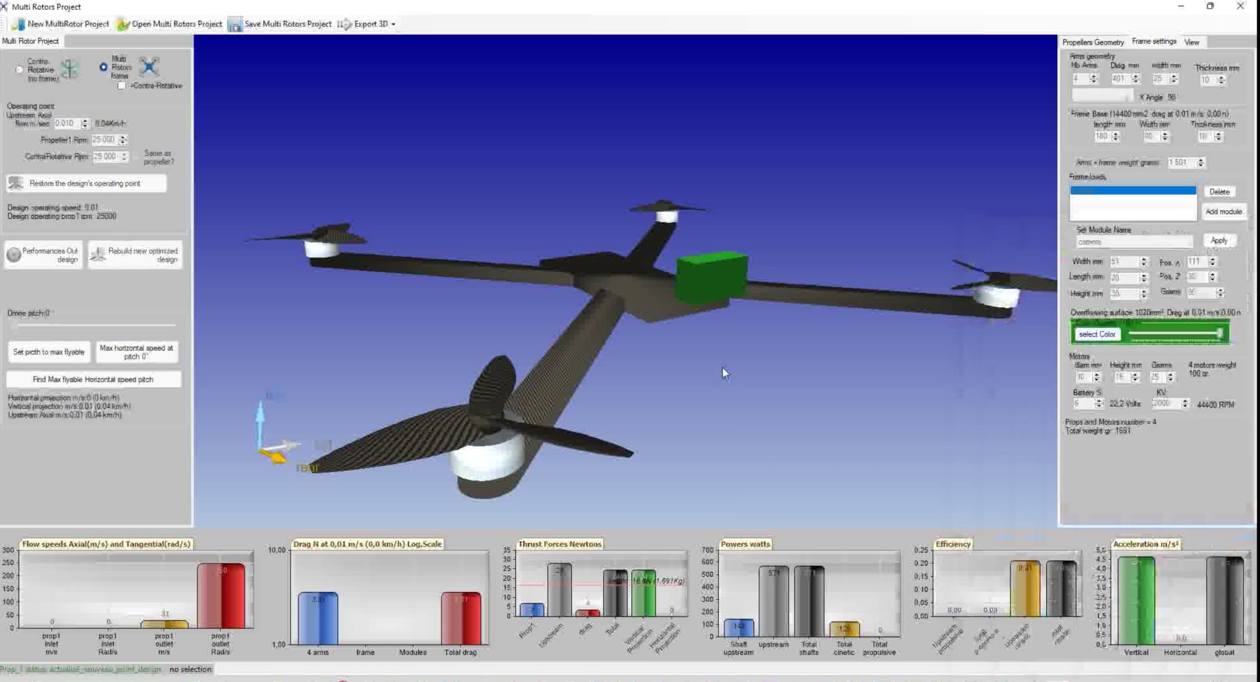
Open the drone's upstream propeller for editing and inspect its straight blades in the 3D prototype view
left_click_drag(757, 203, 634, 456)
left_click(593, 470)
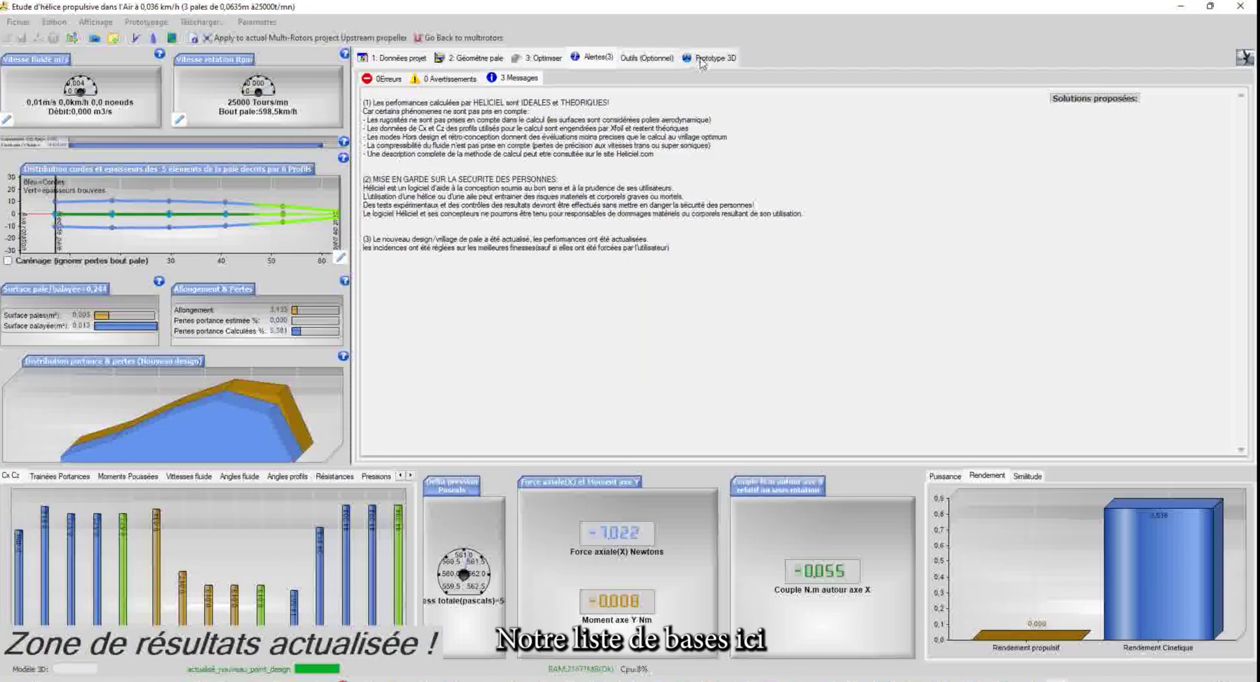
left_click(699, 60)
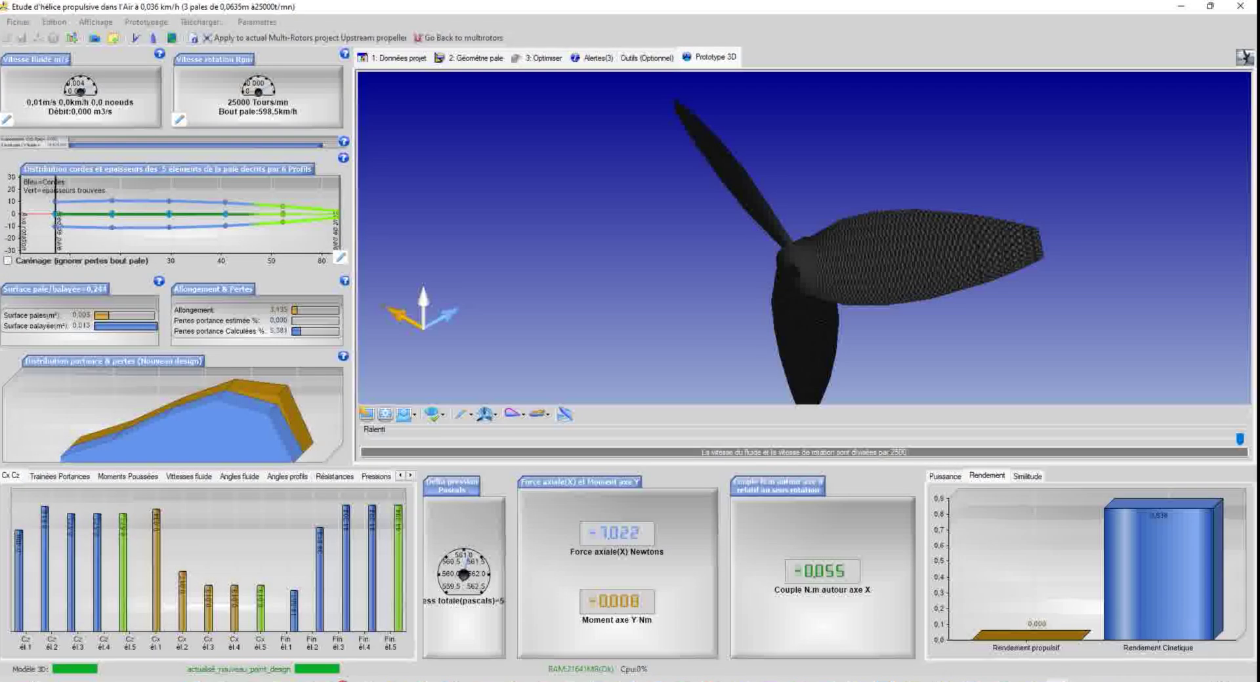
left_click_drag(722, 287, 797, 160)
left_click(896, 270)
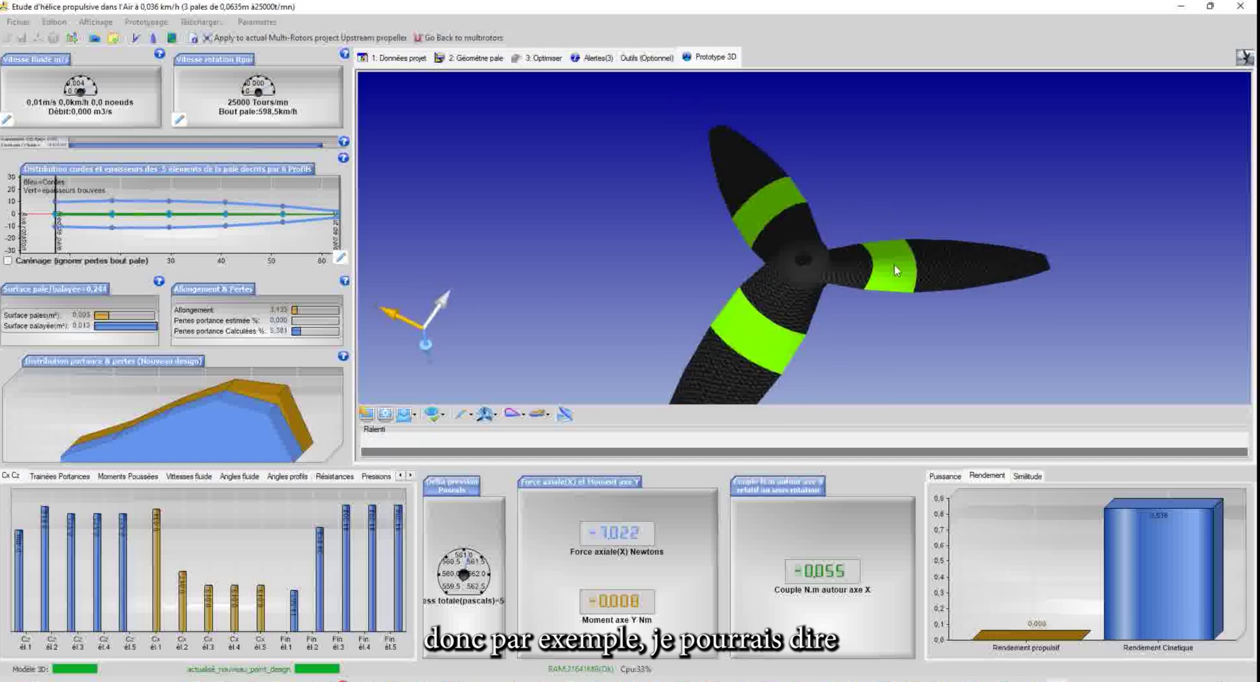
left_click(619, 278)
scroll(788, 312, "down", 3)
left_click_drag(843, 325, 859, 265)
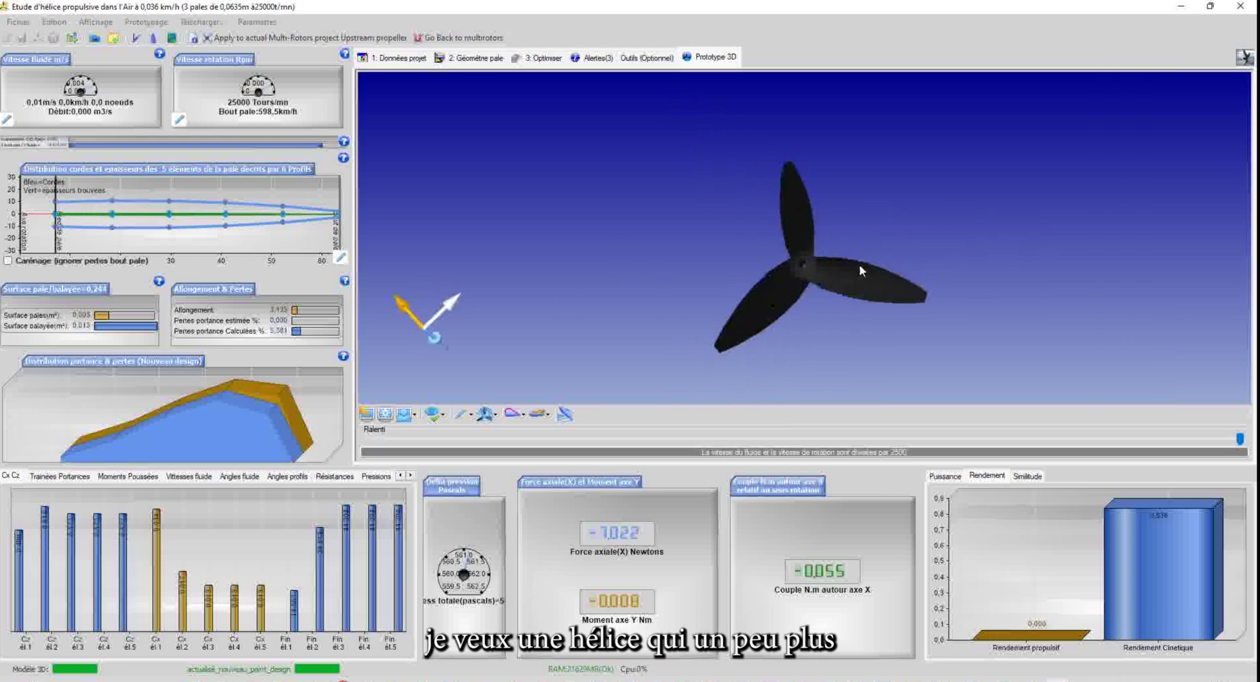
left_click(844, 278)
left_click(276, 37)
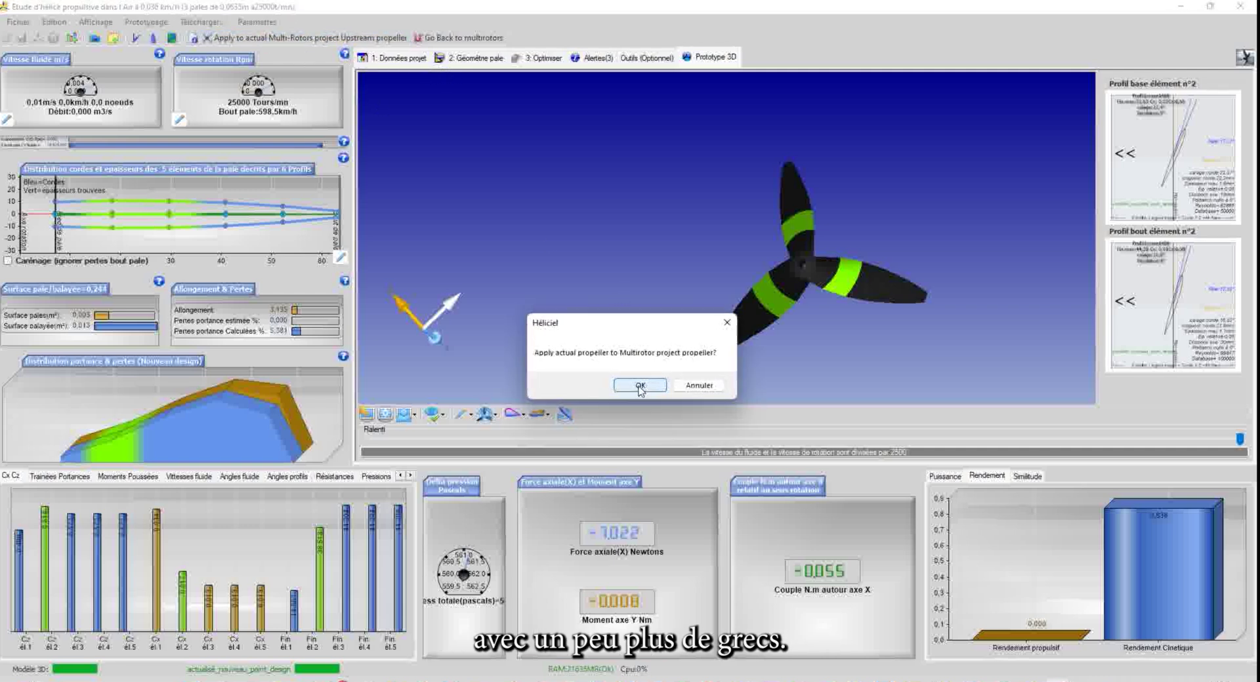
left_click(640, 387)
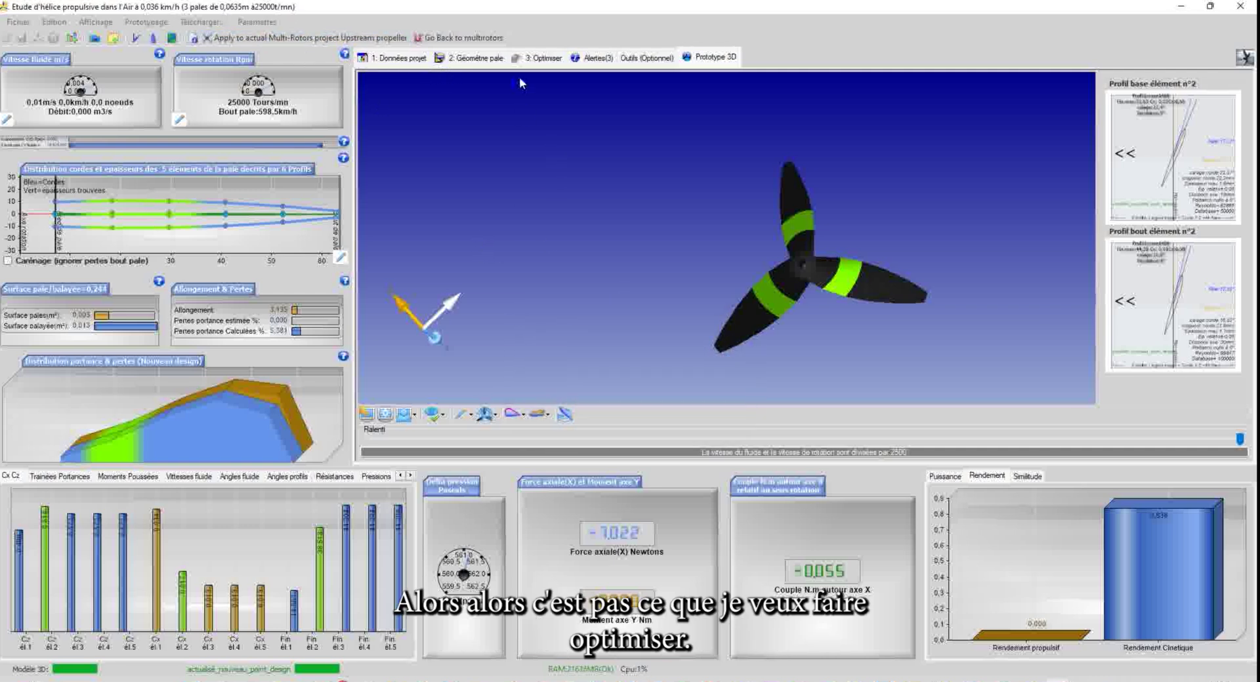
left_click(515, 60)
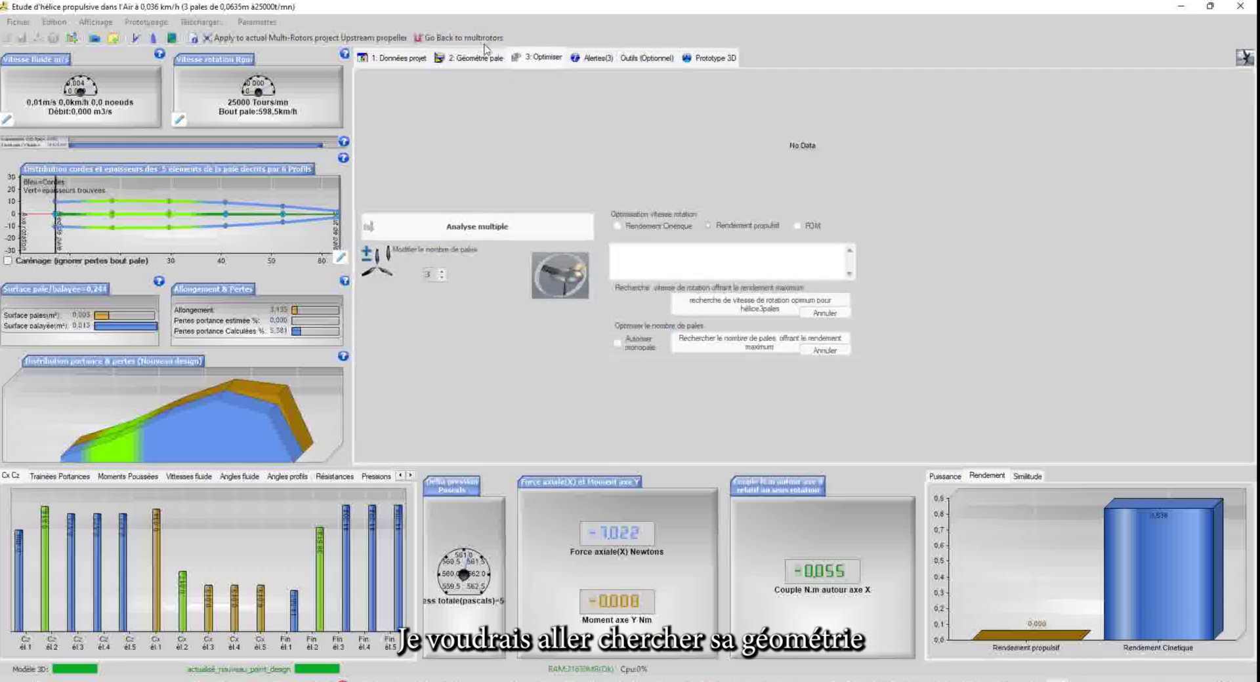
Switch the blade's generating line in the advanced geometry options from straight to curved or conical
left_click(482, 58)
left_click(521, 78)
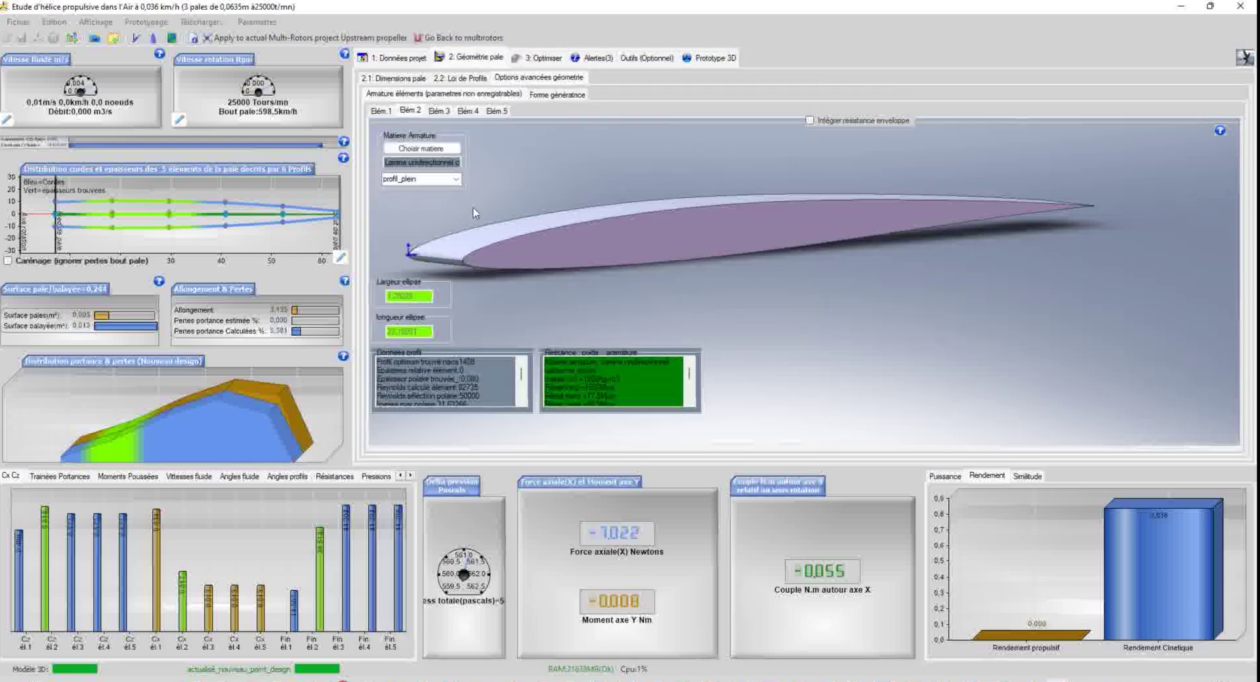
left_click(544, 96)
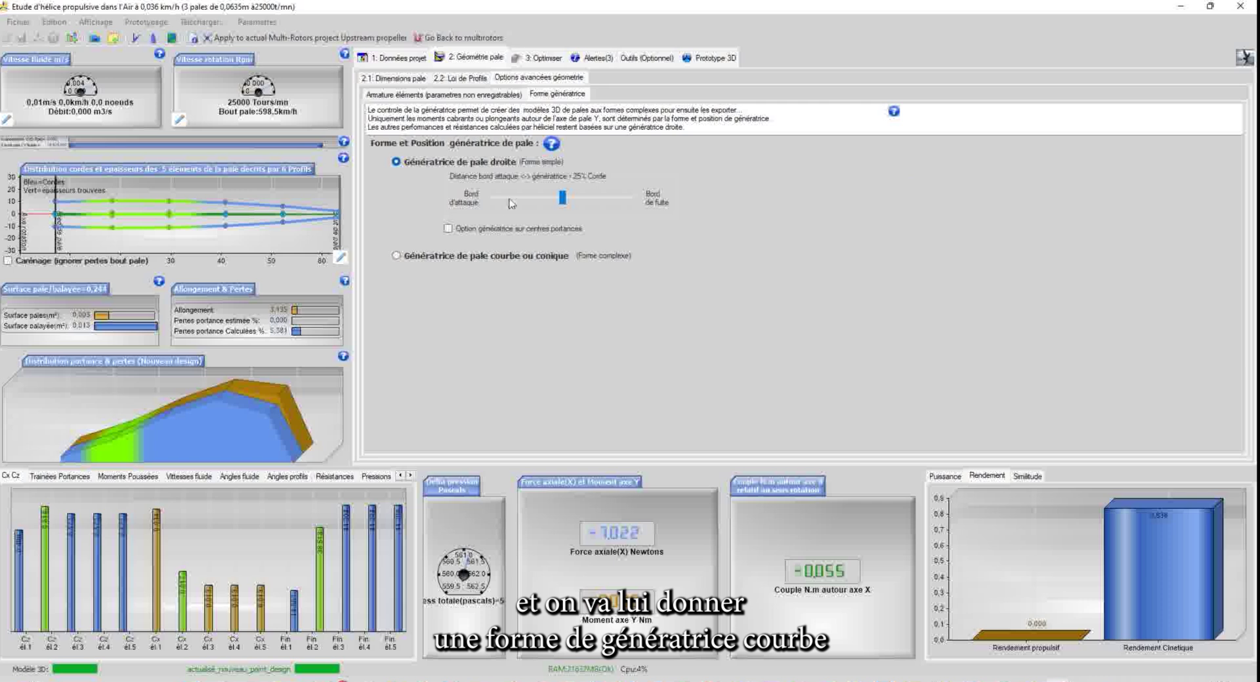
left_click(426, 260)
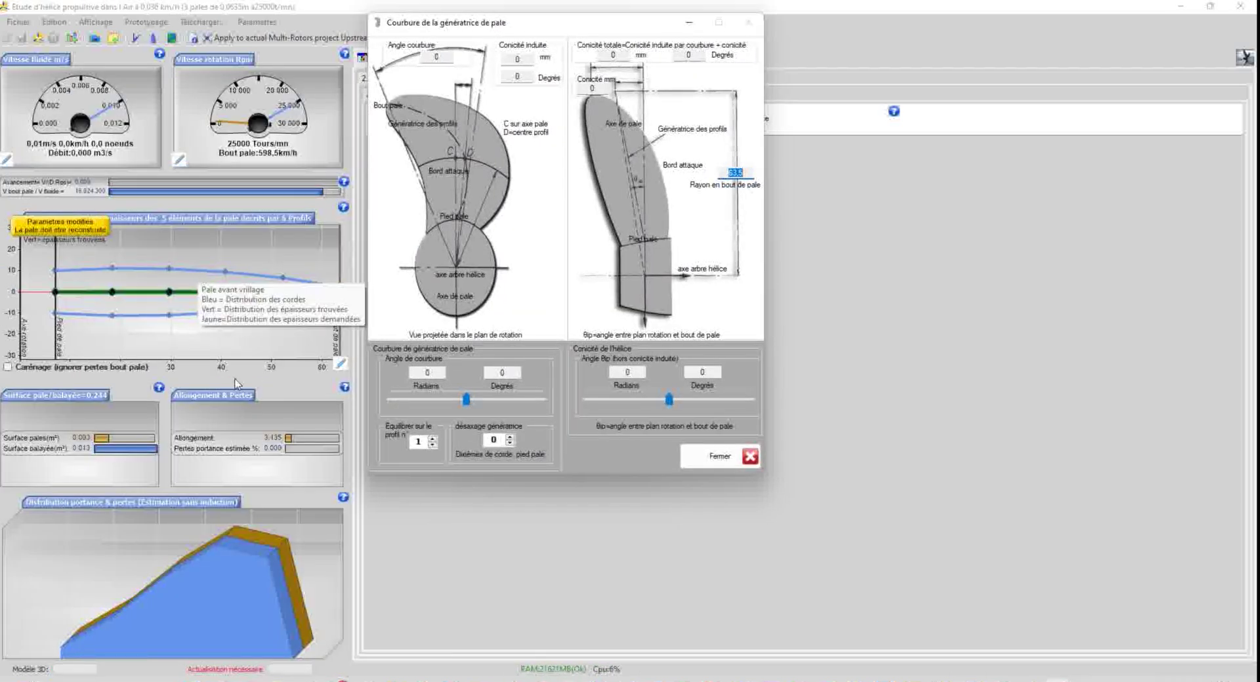
Give the blade generatrix a curvature angle of 26 degrees and balance it on profile number 3
left_click(469, 399)
left_click_drag(469, 398, 482, 398)
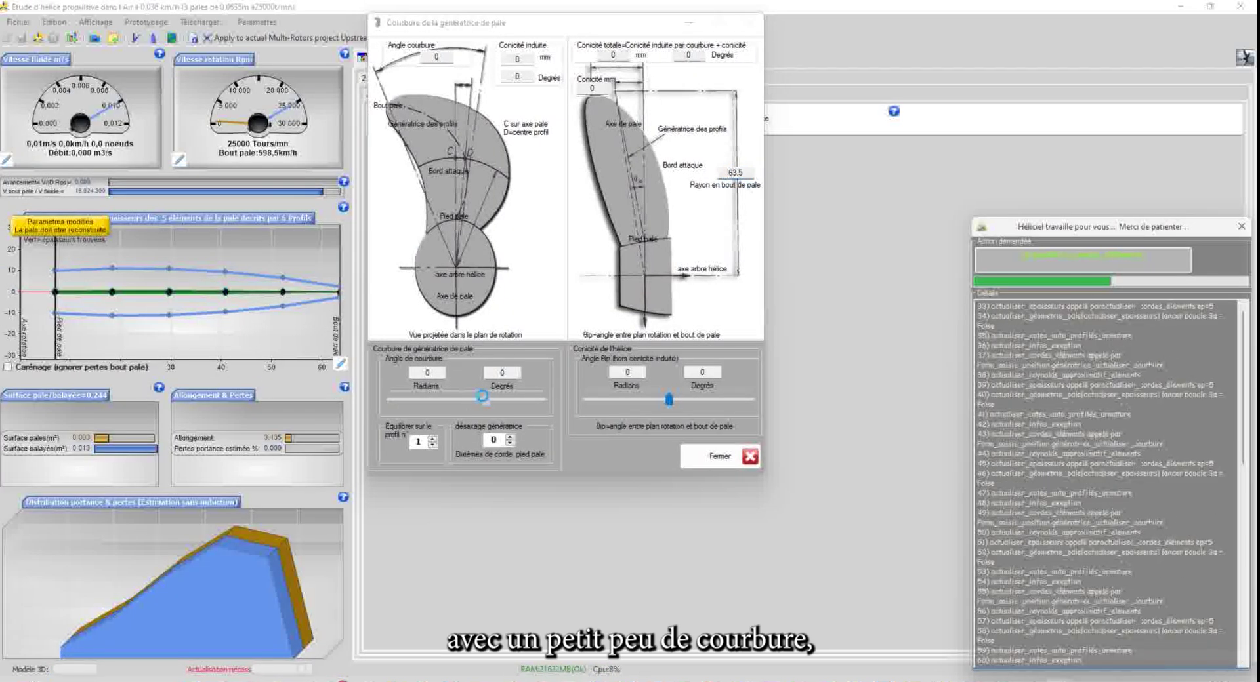
left_click(432, 440)
left_click(432, 440)
left_click(433, 439)
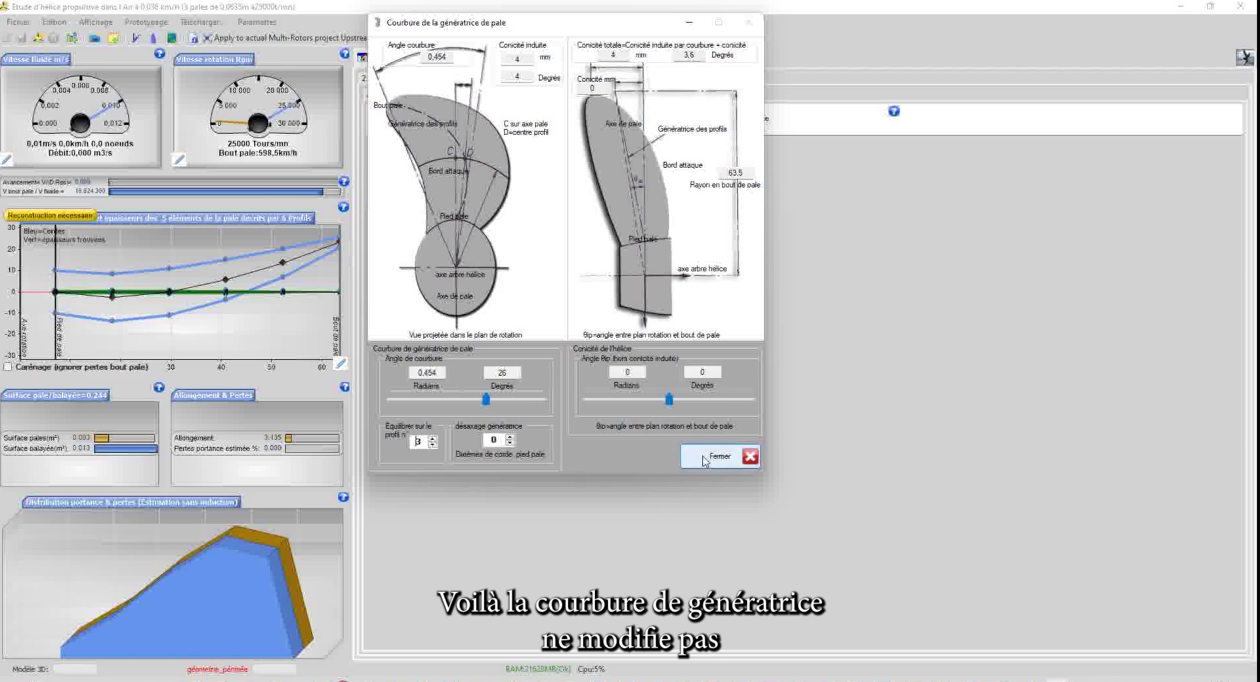
left_click(704, 461)
left_click(658, 389)
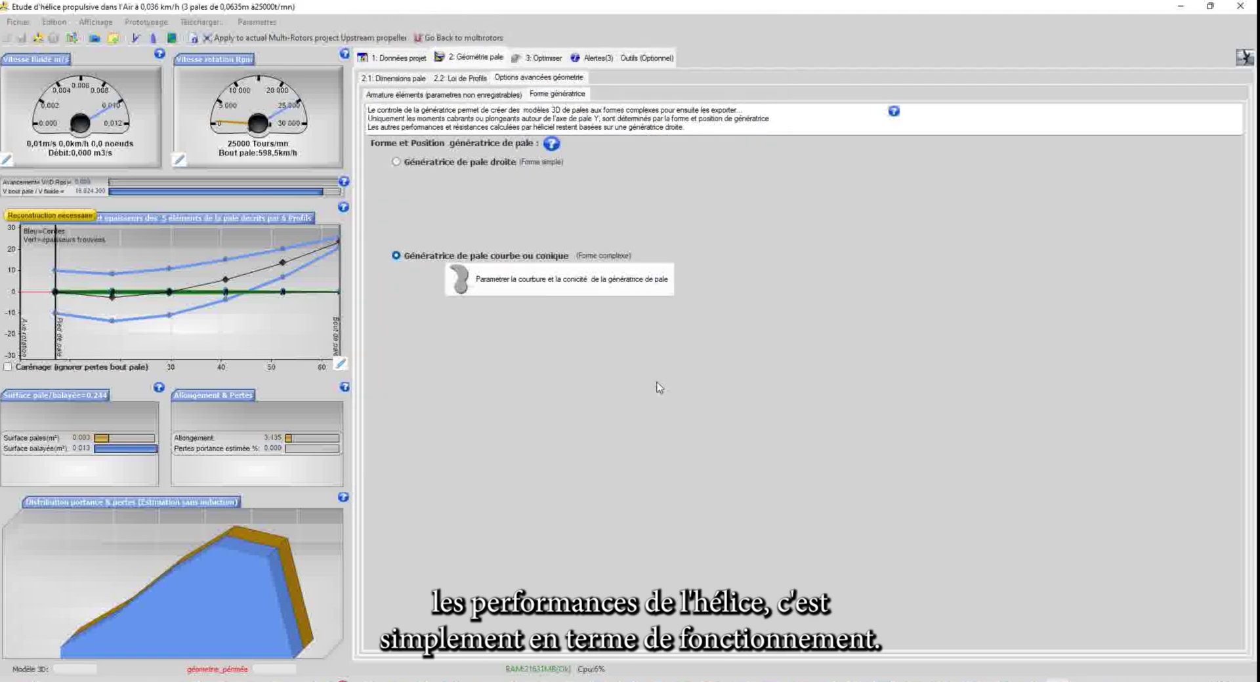
Rebuild the blade with the curved generatrix and examine the propeller's 3D prototype from several angles
left_click(37, 38)
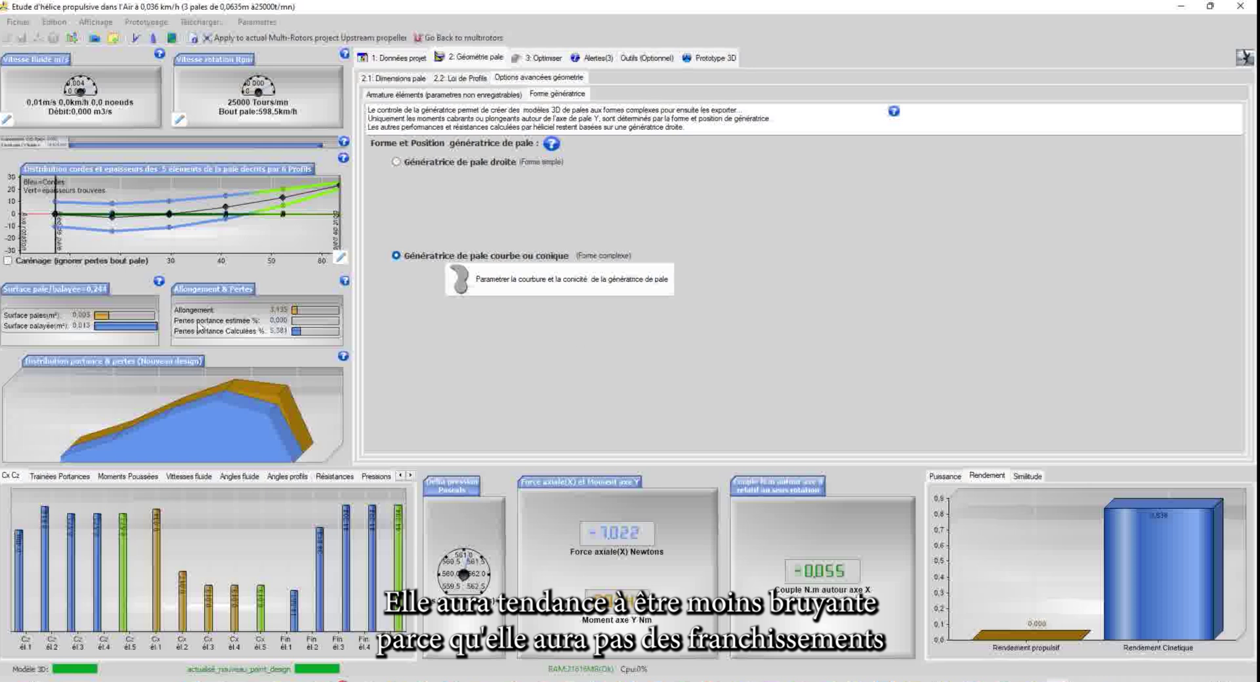
left_click(714, 60)
left_click_drag(741, 175, 746, 204)
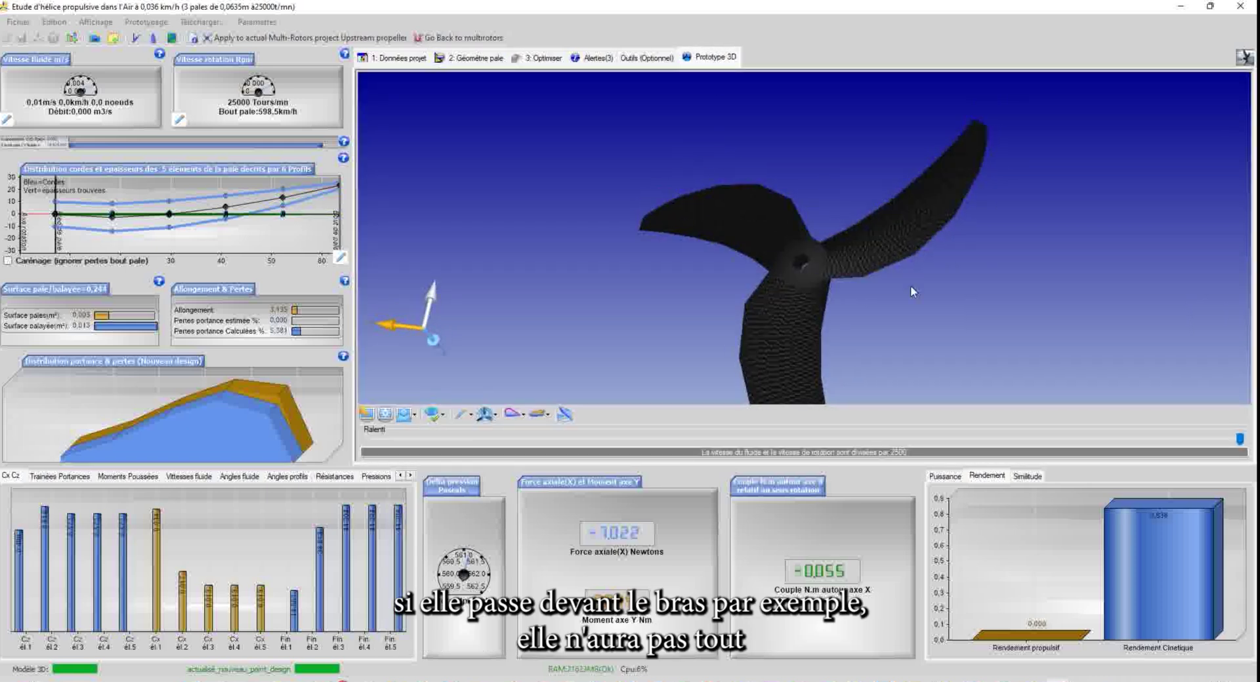
left_click_drag(911, 290, 928, 309)
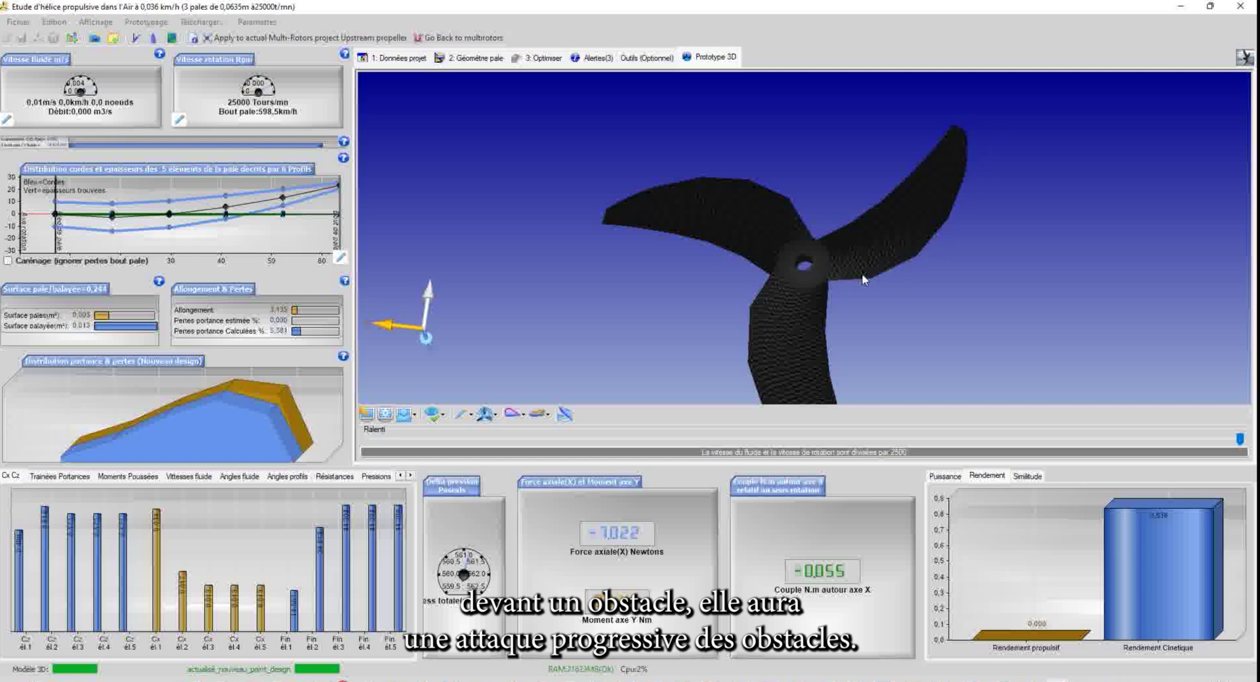
left_click_drag(812, 278, 626, 229)
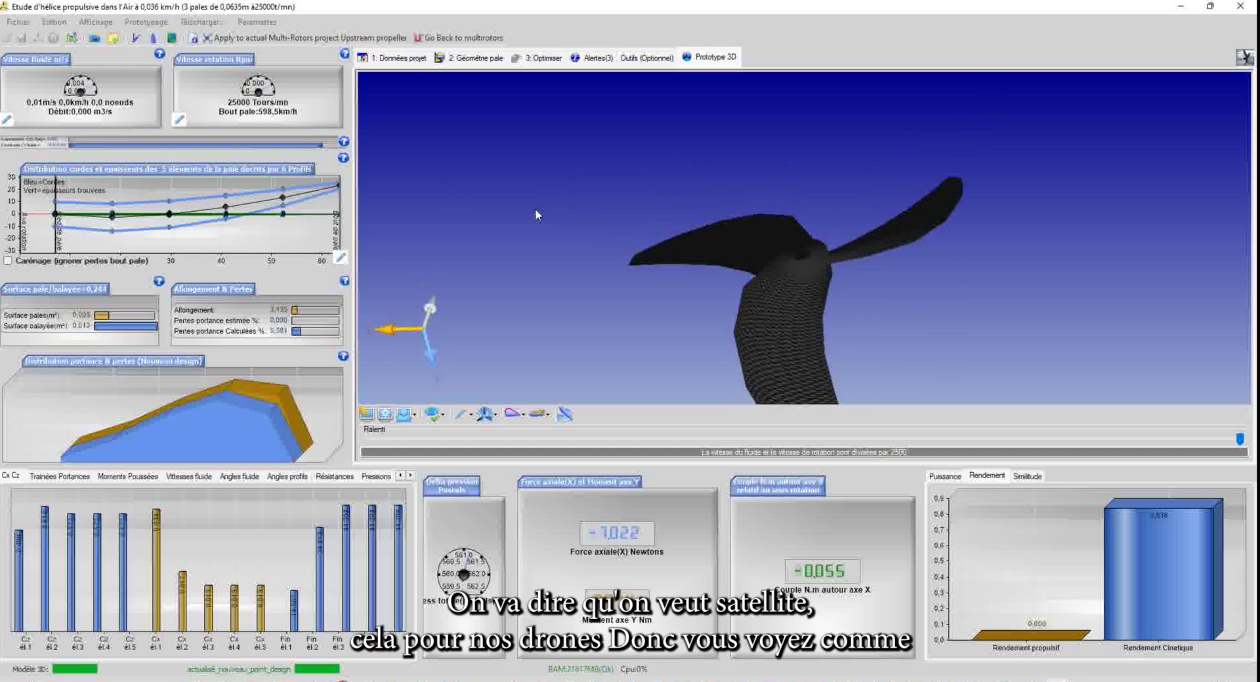
left_click_drag(782, 245, 856, 270)
left_click_drag(799, 343, 820, 263)
left_click(880, 301)
left_click_drag(880, 302, 387, 143)
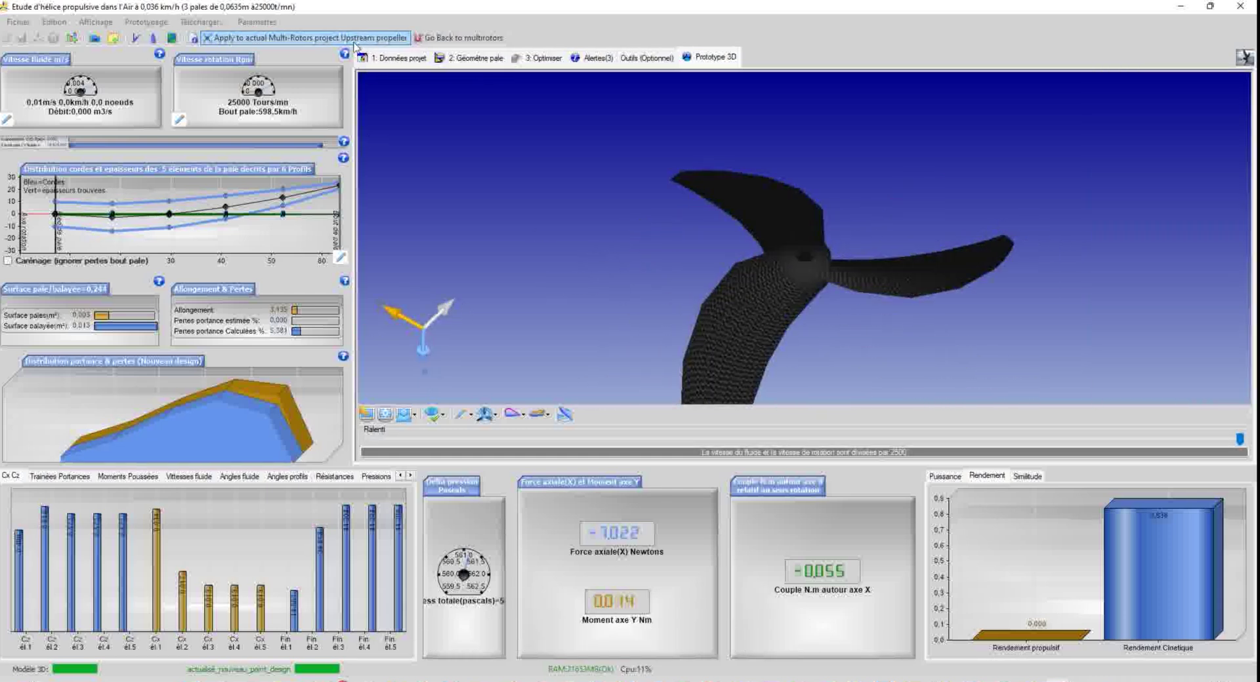
Apply the curved propeller to the multi-rotor project's upstream propeller and view it on the drone
left_click(336, 43)
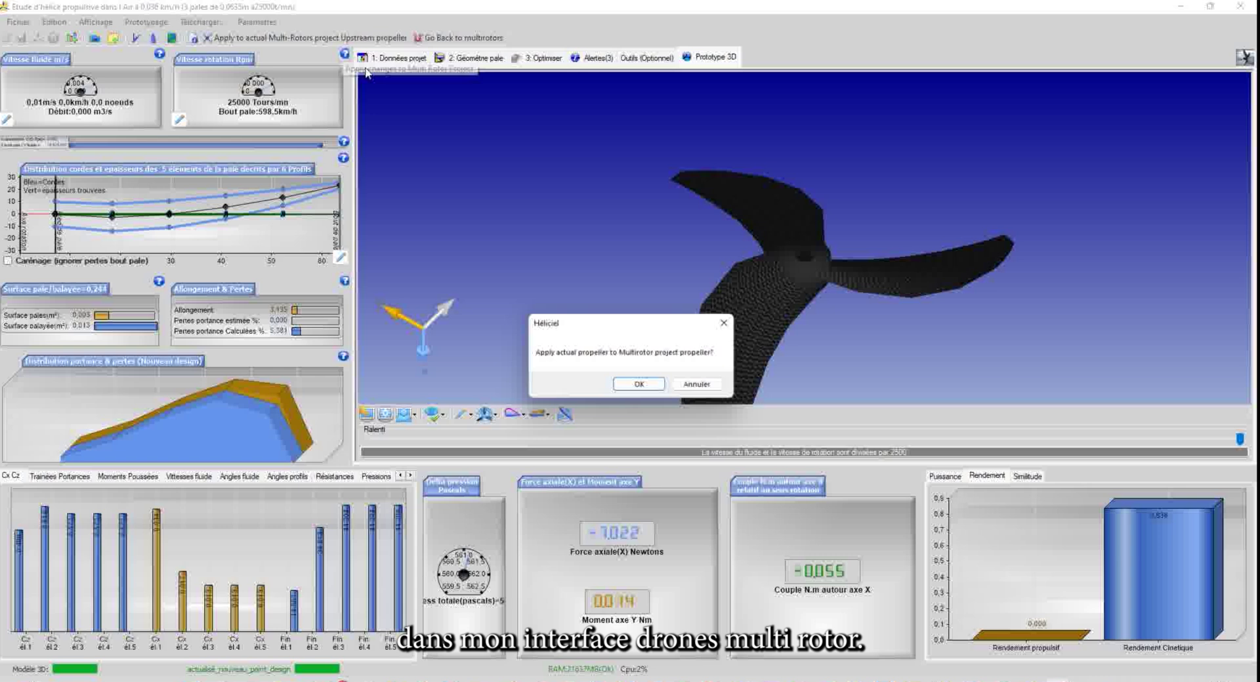
left_click(640, 386)
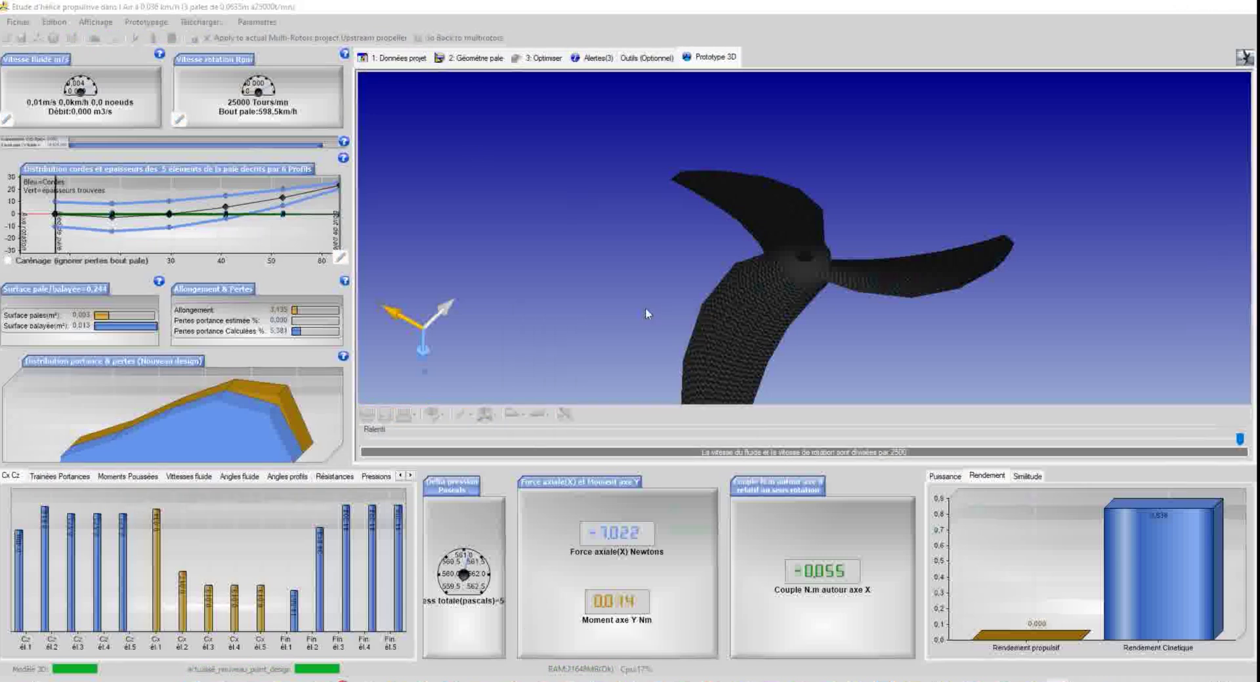
left_click_drag(663, 379, 709, 338)
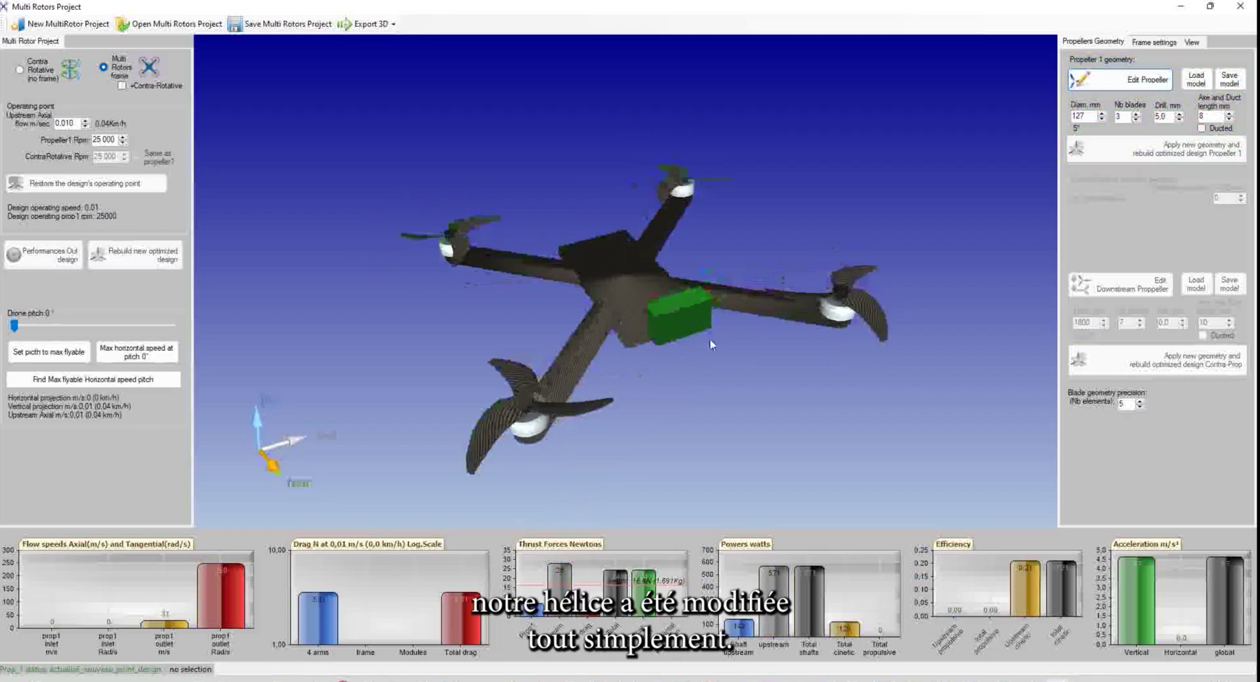
left_click_drag(866, 298, 865, 347)
left_click(683, 392)
left_click_drag(635, 316, 664, 345)
left_click(663, 394)
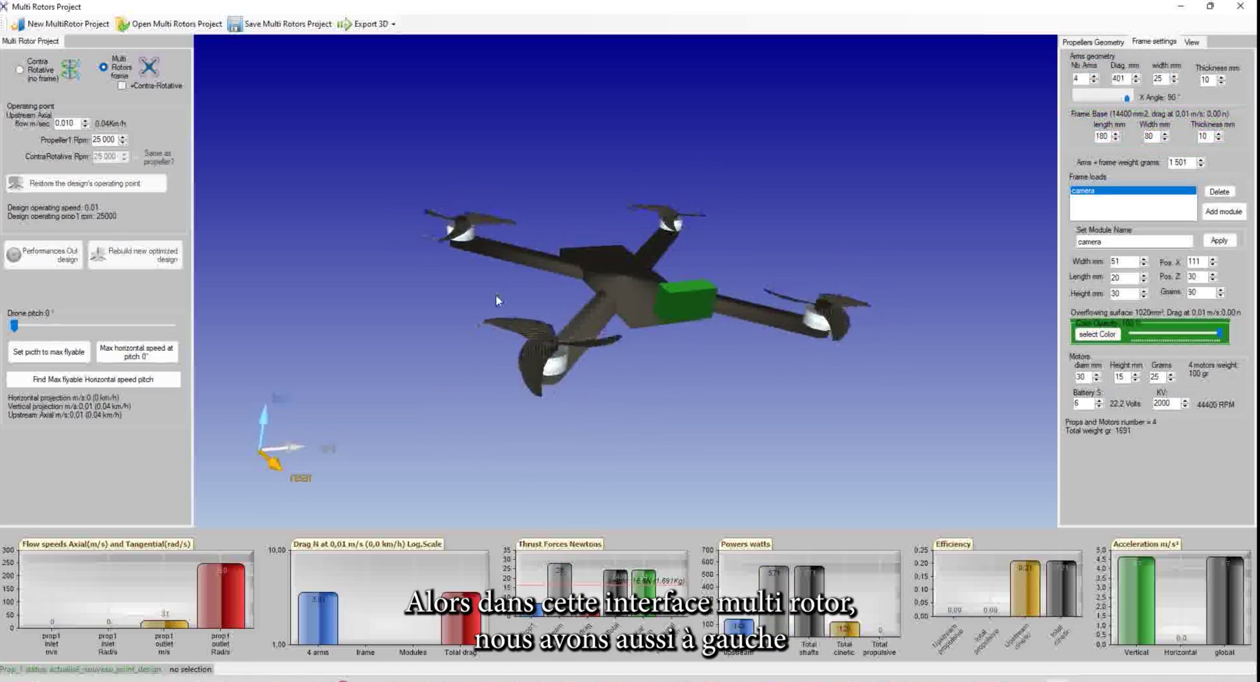
Set the operating point's upstream axial flow speed to 20 m/s
double_click(74, 123)
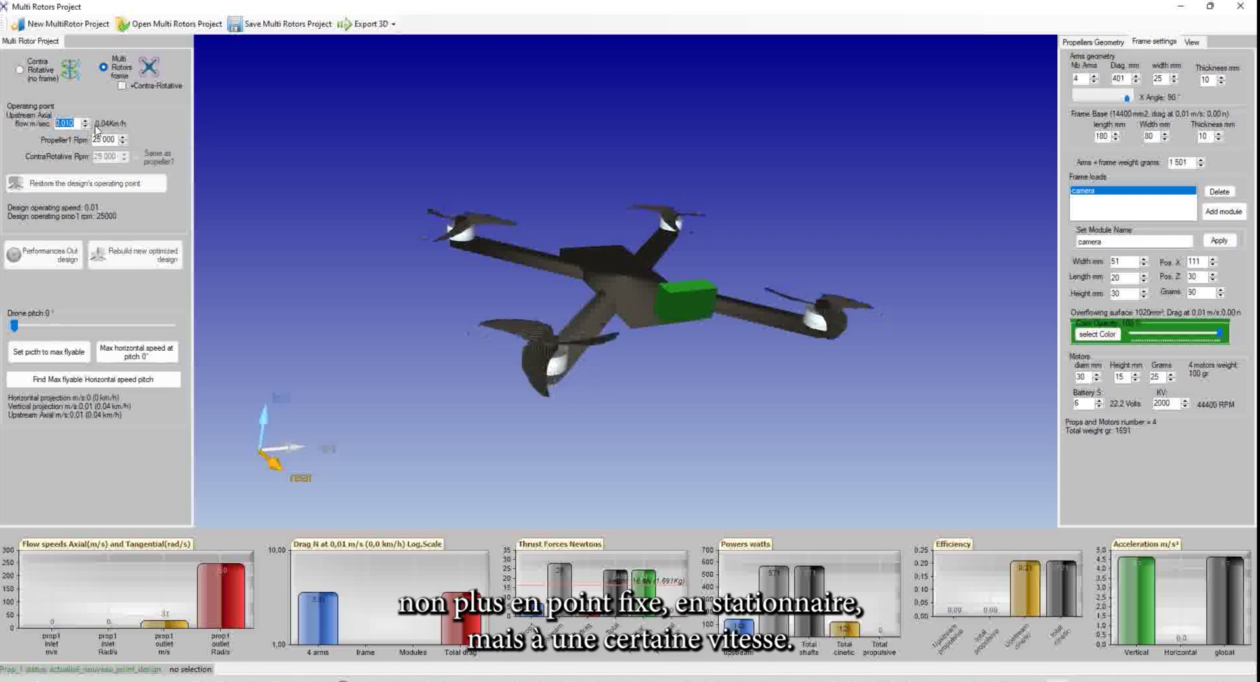
left_click_drag(715, 415, 692, 386)
double_click(68, 125)
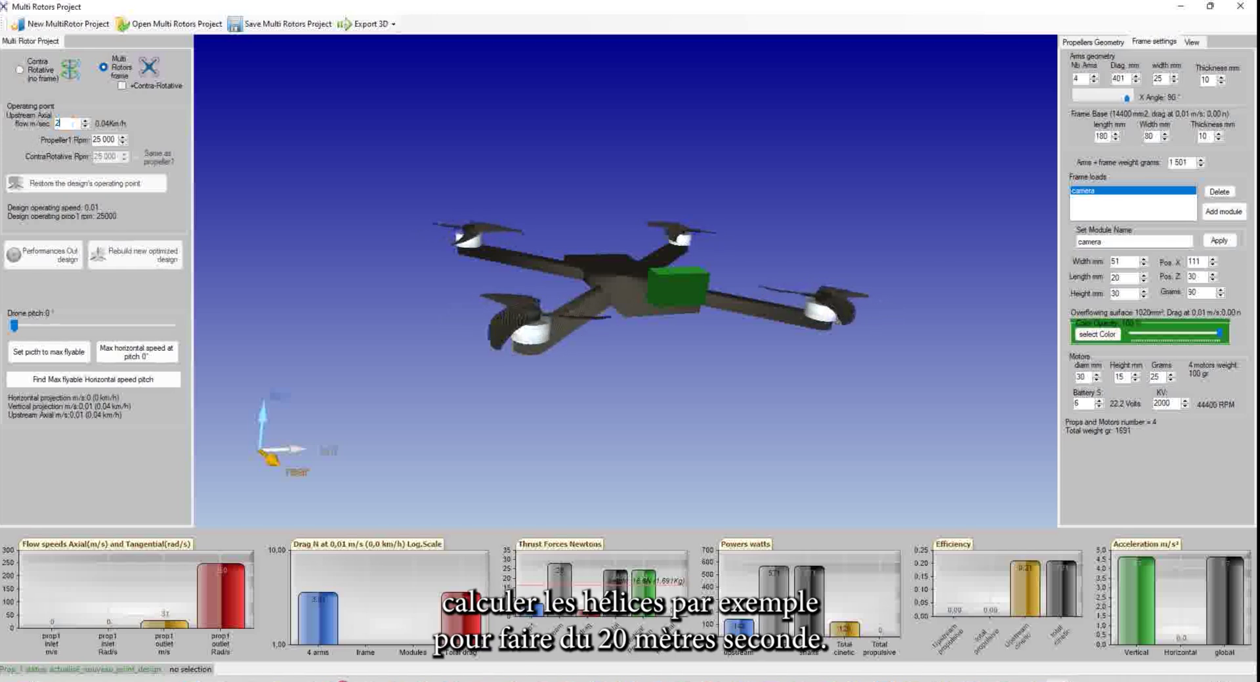
left_click(108, 139)
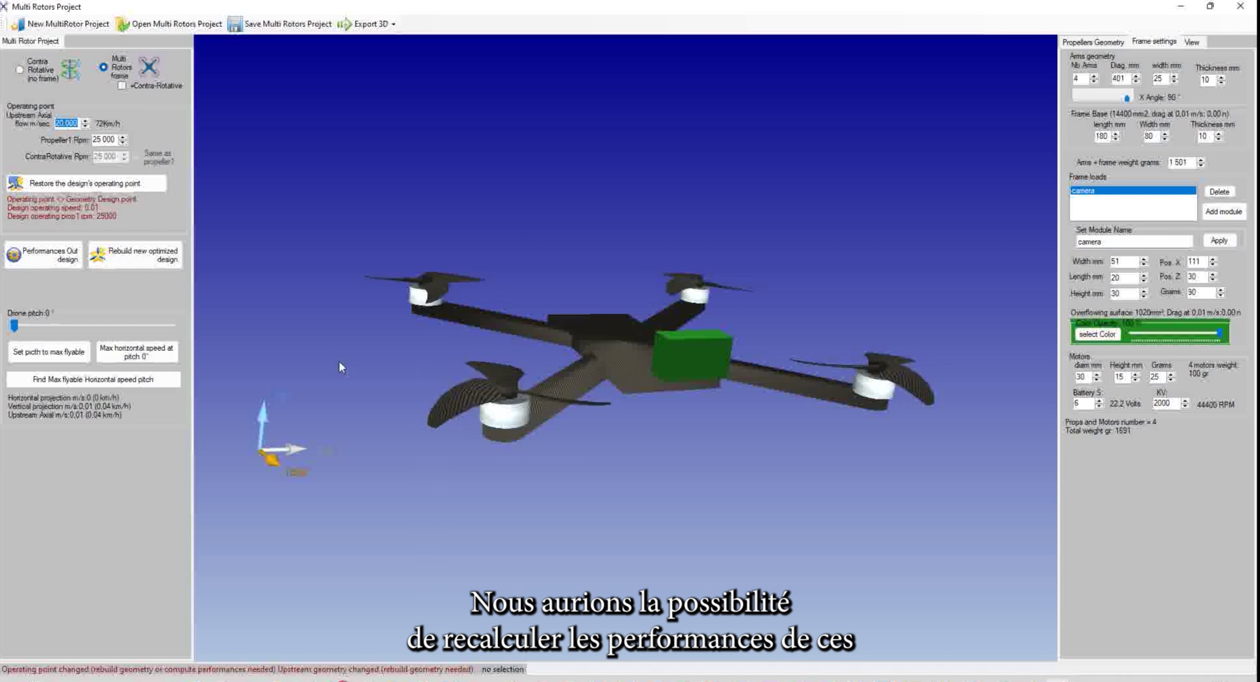
Compute the propellers' out-of-design performances at 20 m/s and examine the thrust, drag and vertical acceleration results
left_click(38, 260)
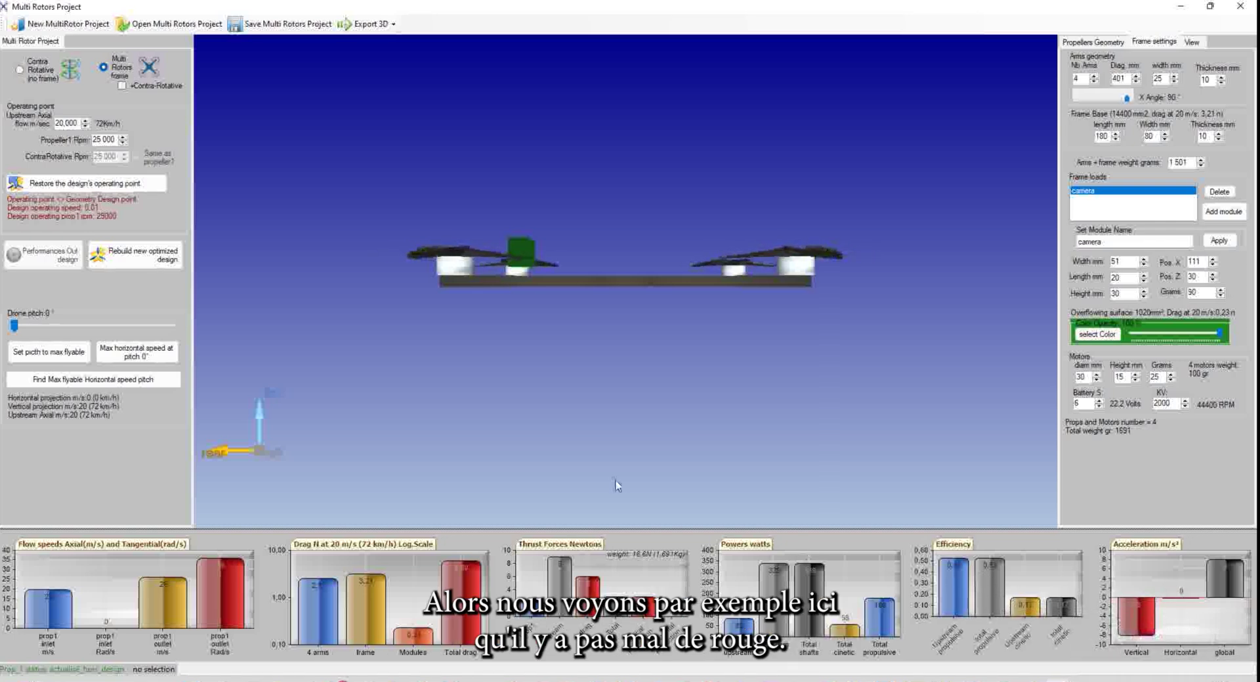
left_click_drag(684, 365, 652, 465)
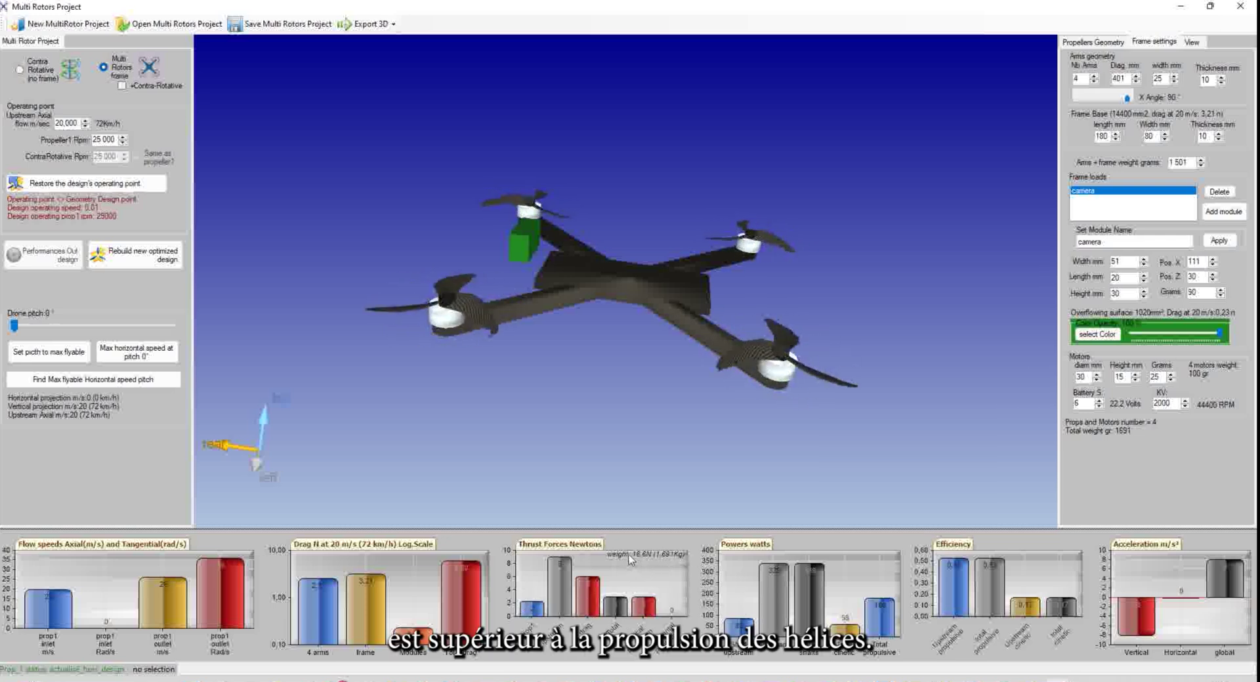
left_click(464, 328)
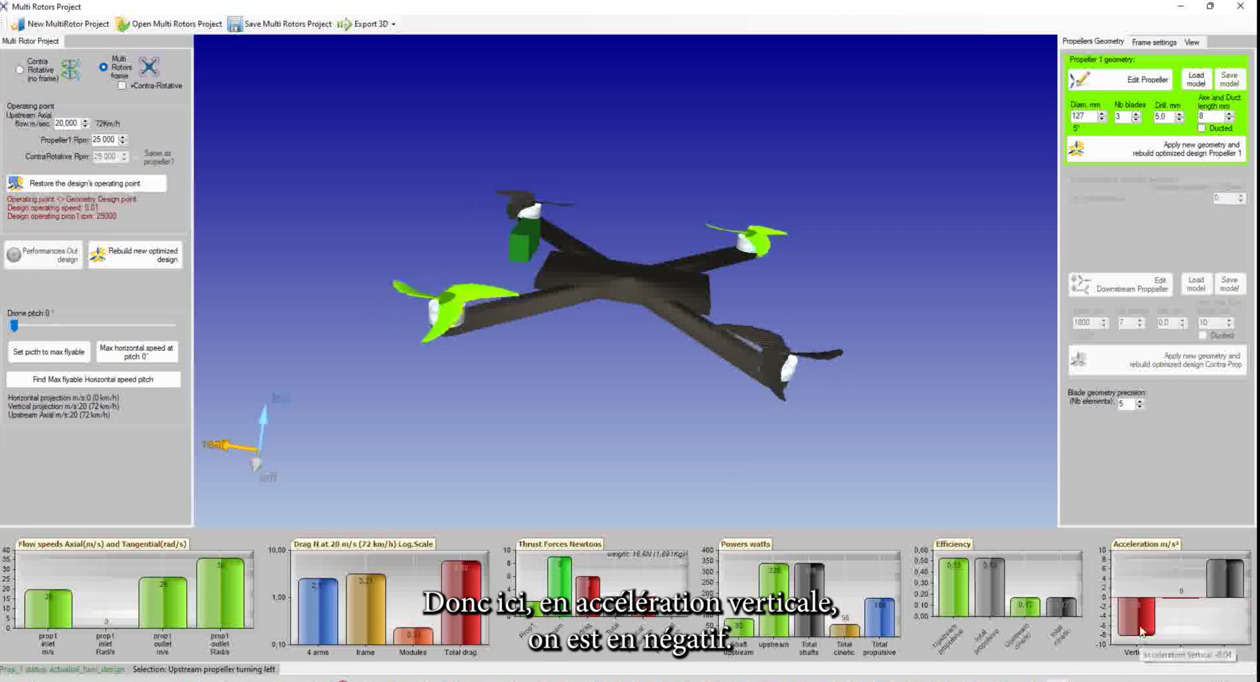
left_click_drag(647, 449, 435, 329)
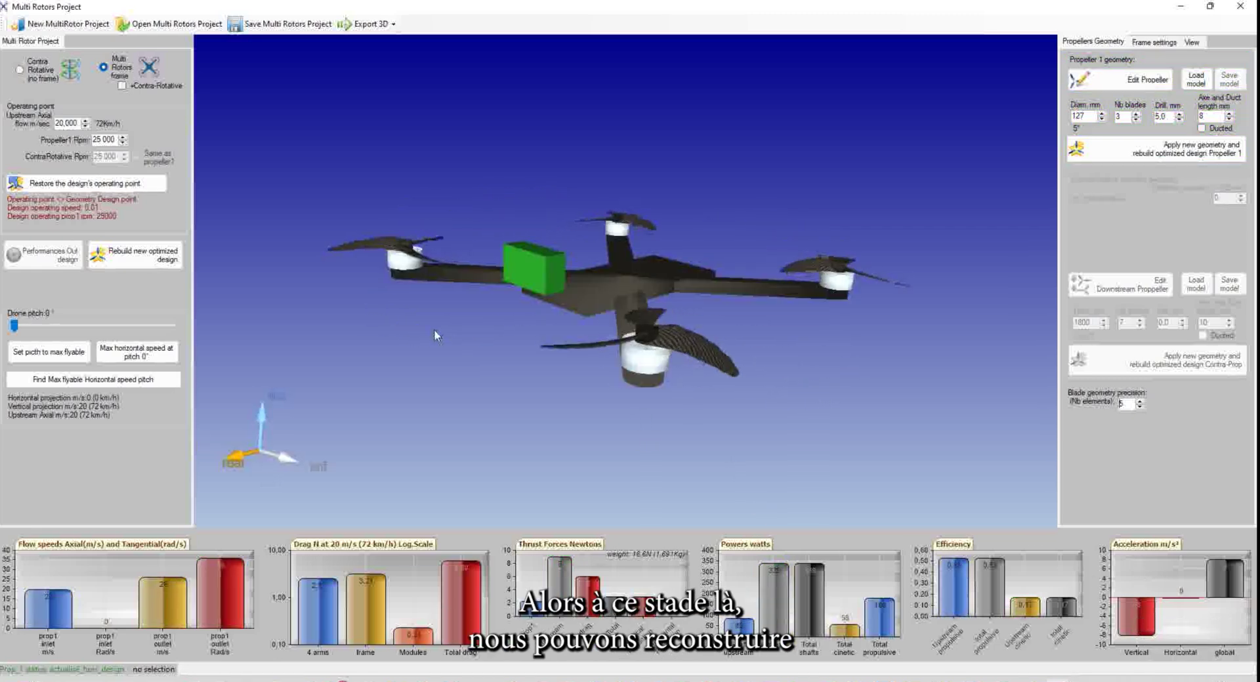
Rebuild the optimized propeller design for 20 m/s and review its thrust compared with the drone's weight
left_click(655, 368)
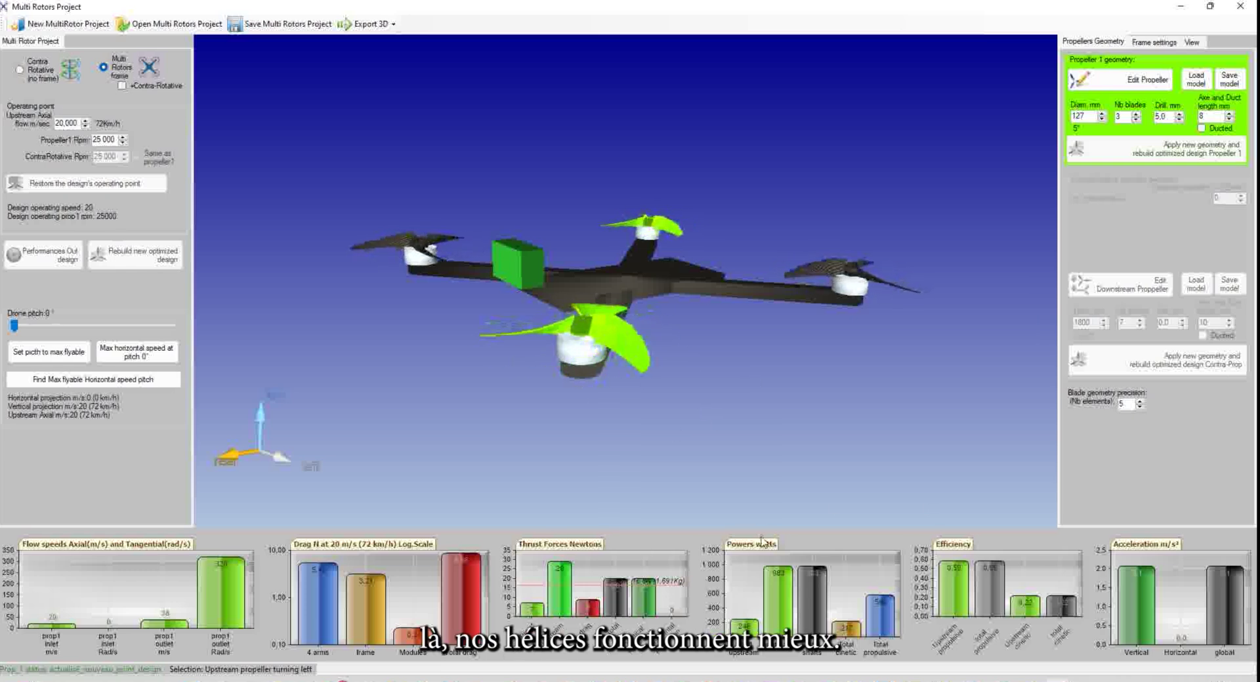
mouse_move(643, 614)
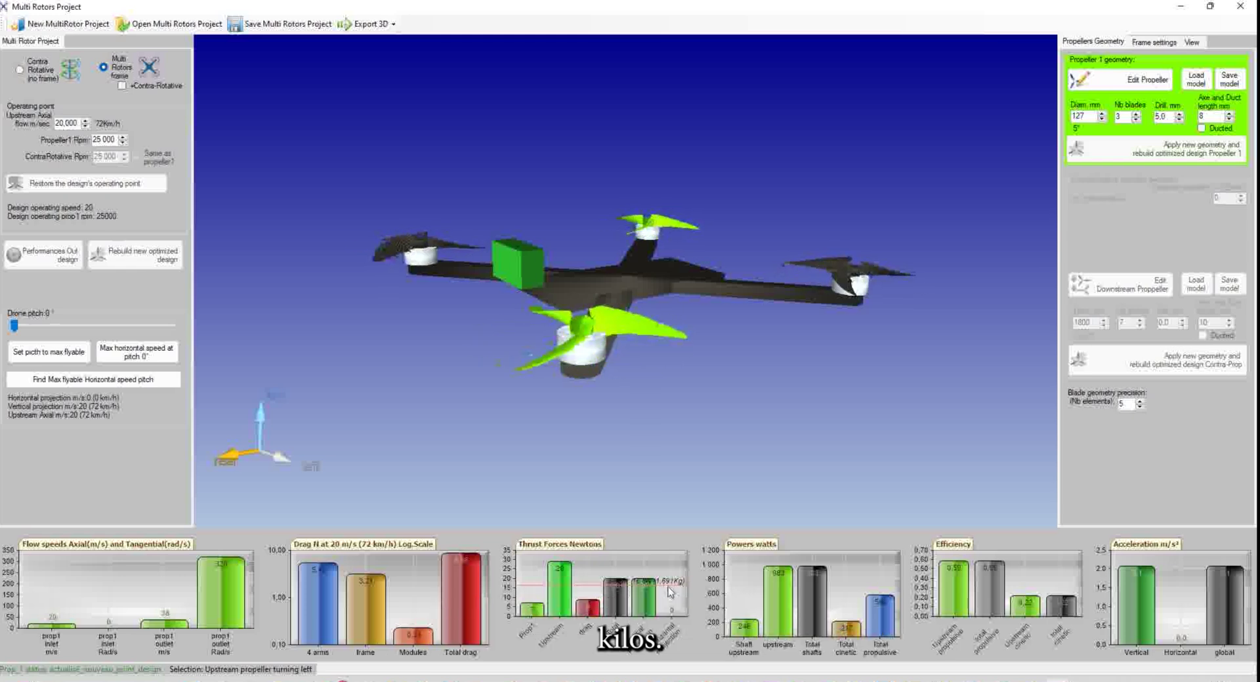
left_click_drag(639, 259, 587, 243)
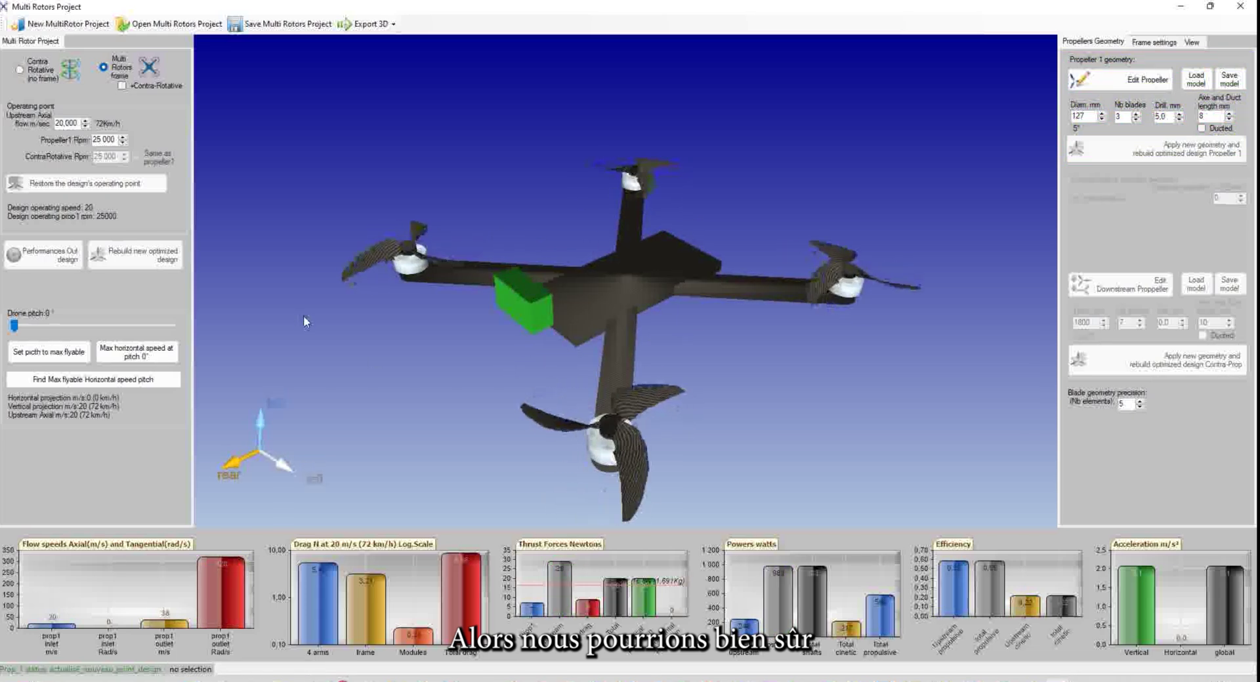
Add contra-rotating propellers to the multi-rotor frame and view the paired rotors on the arms
left_click_drag(371, 402, 371, 372)
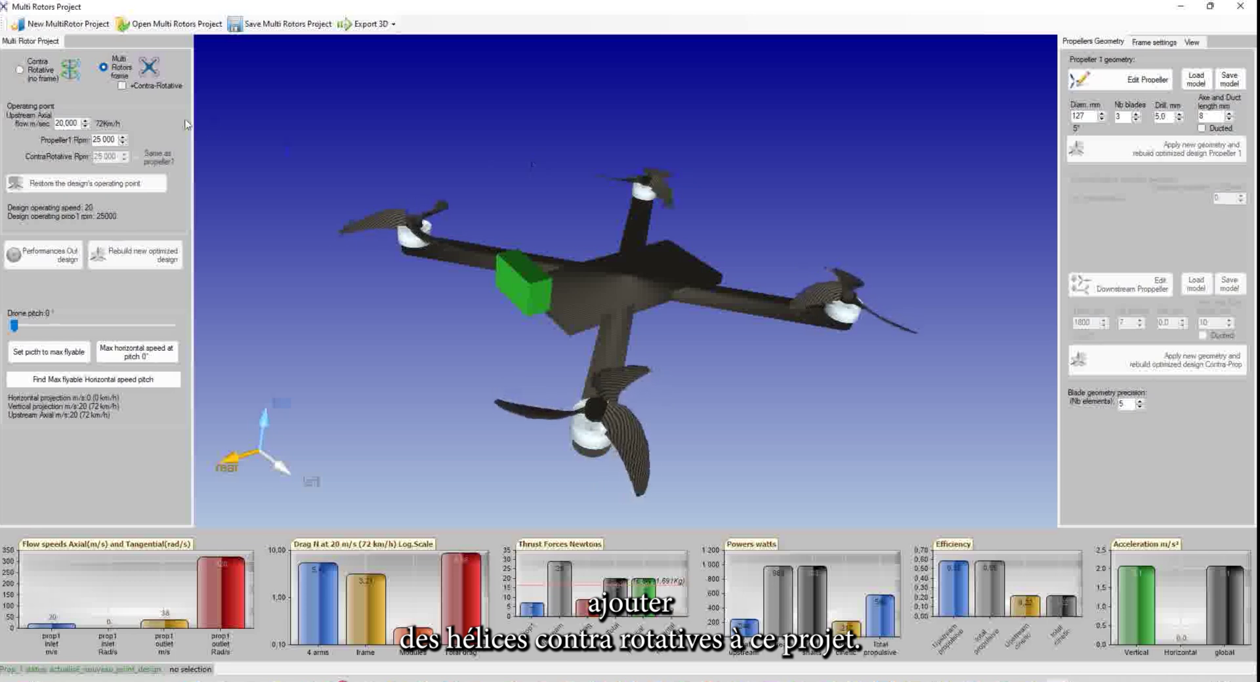
left_click(127, 90)
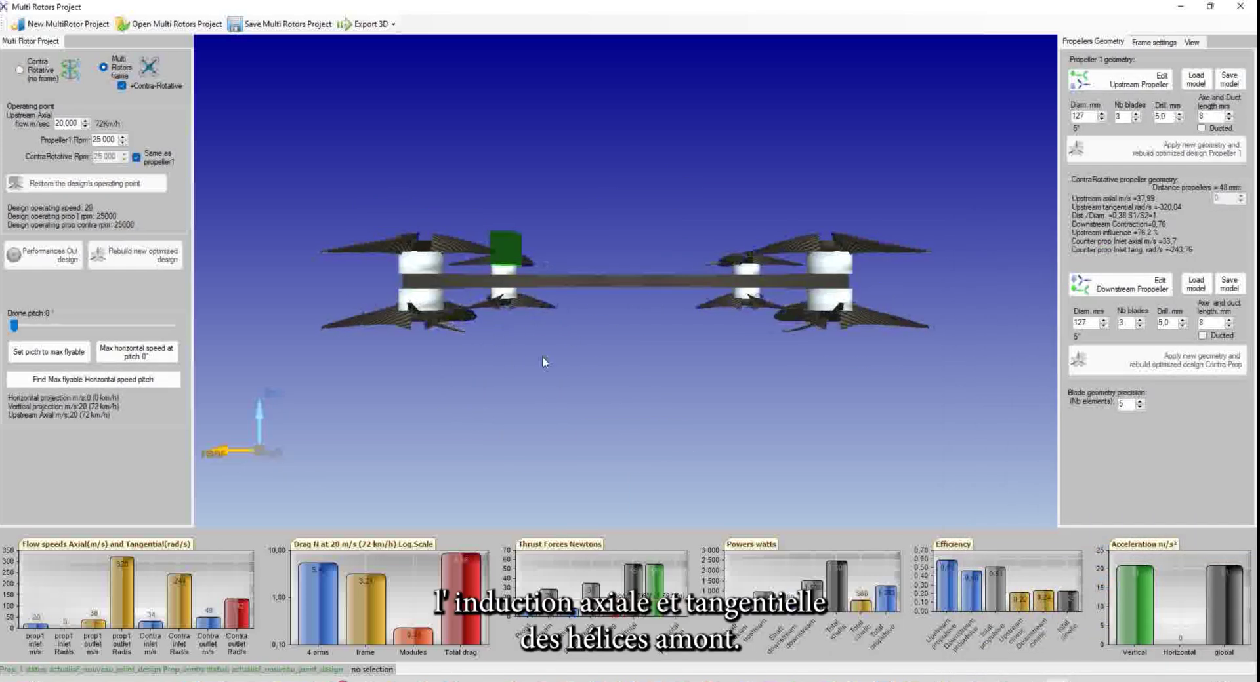
left_click_drag(604, 331, 602, 368)
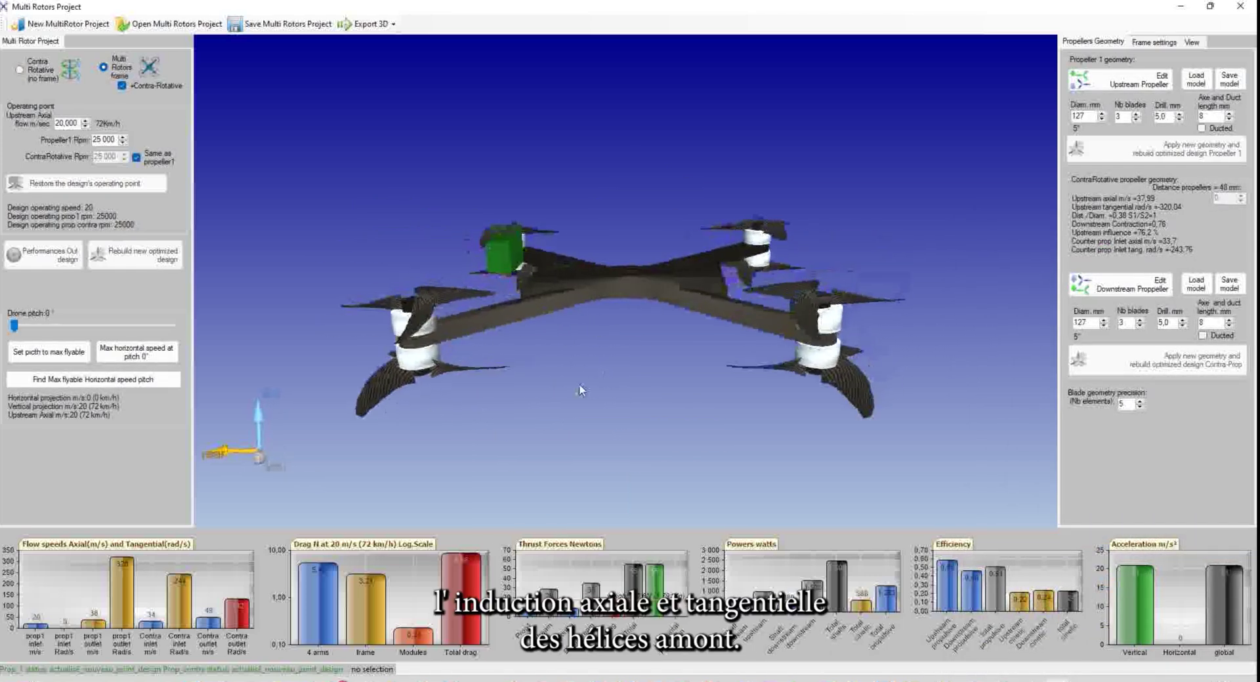
Examine the upstream and downstream contra-rotating propellers on the drone's arms from several angles
left_click(789, 311)
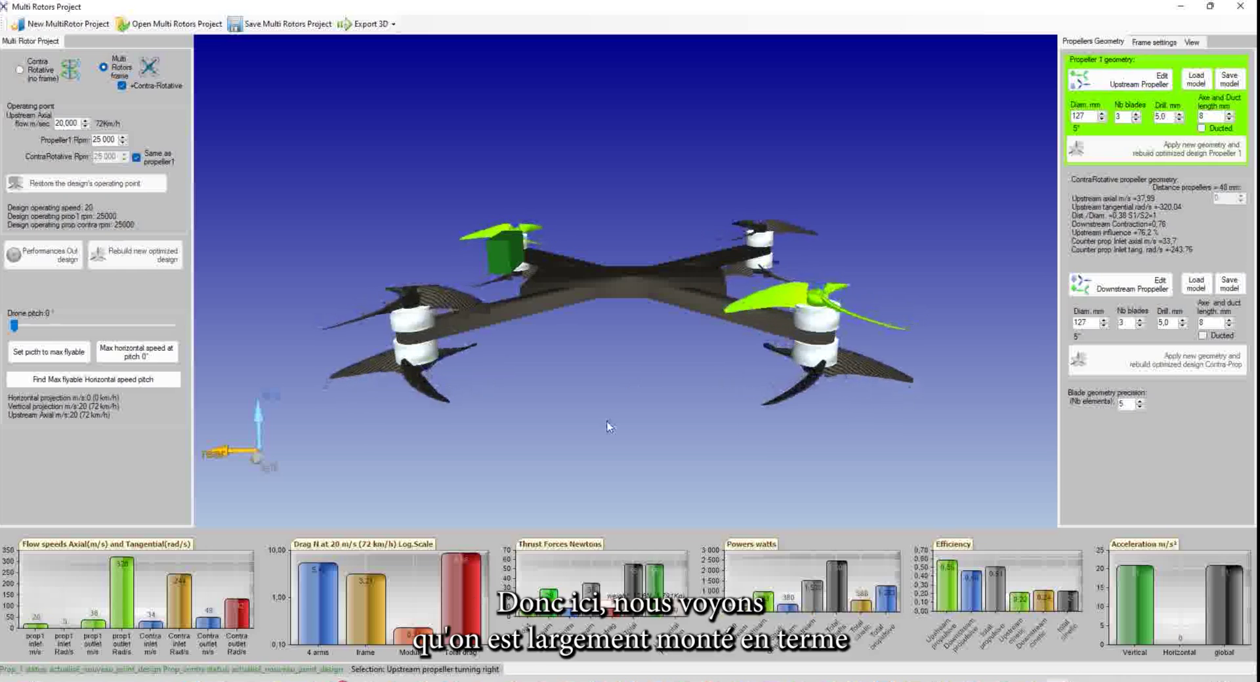
mouse_move(625, 572)
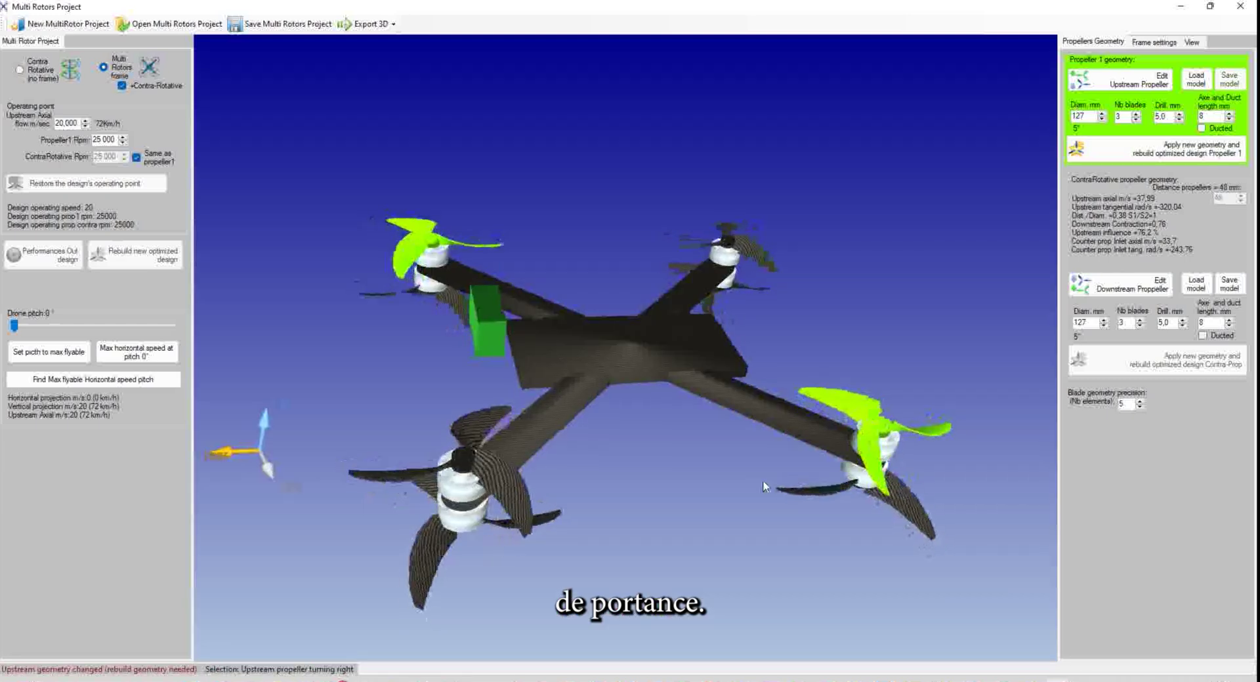
left_click_drag(762, 479, 877, 425)
left_click_drag(529, 475, 734, 487)
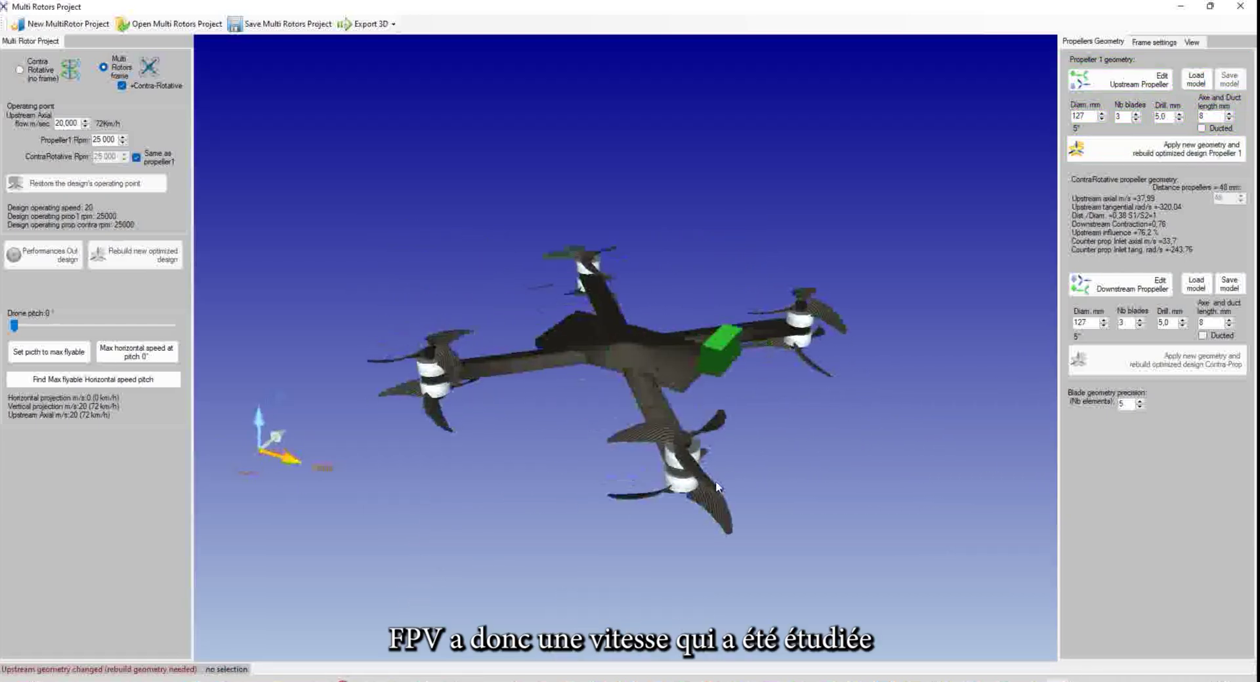
left_click_drag(584, 469, 696, 439)
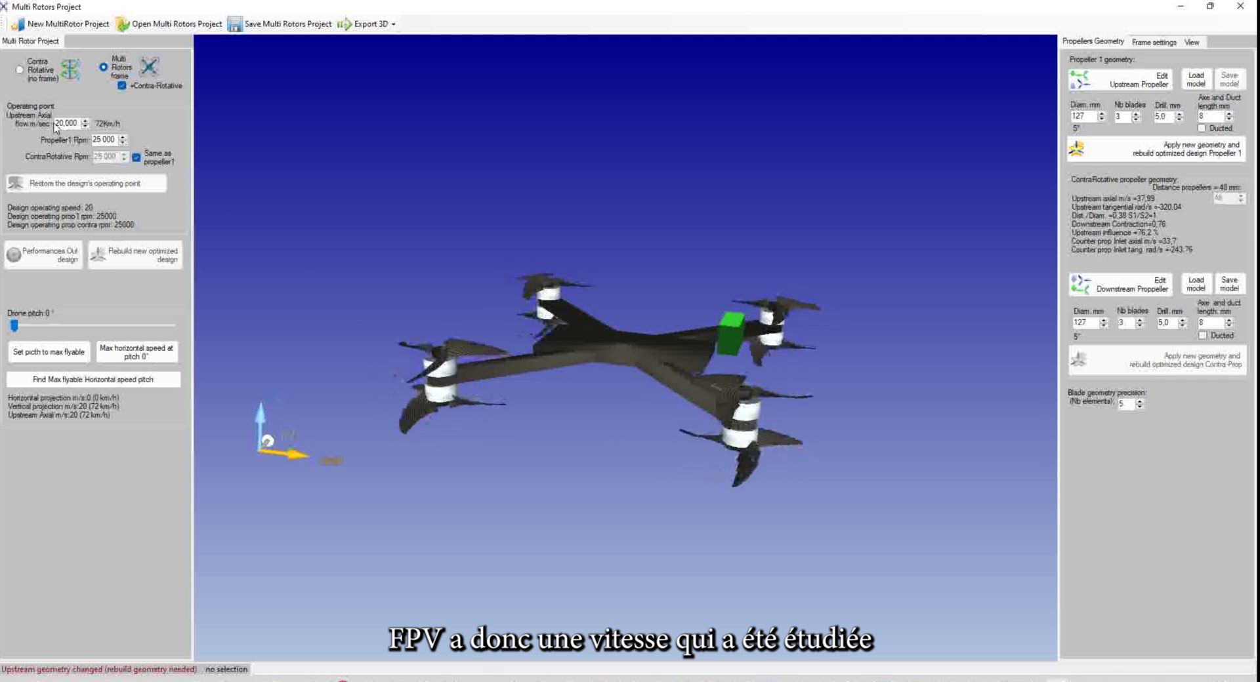
left_click_drag(652, 243, 577, 320)
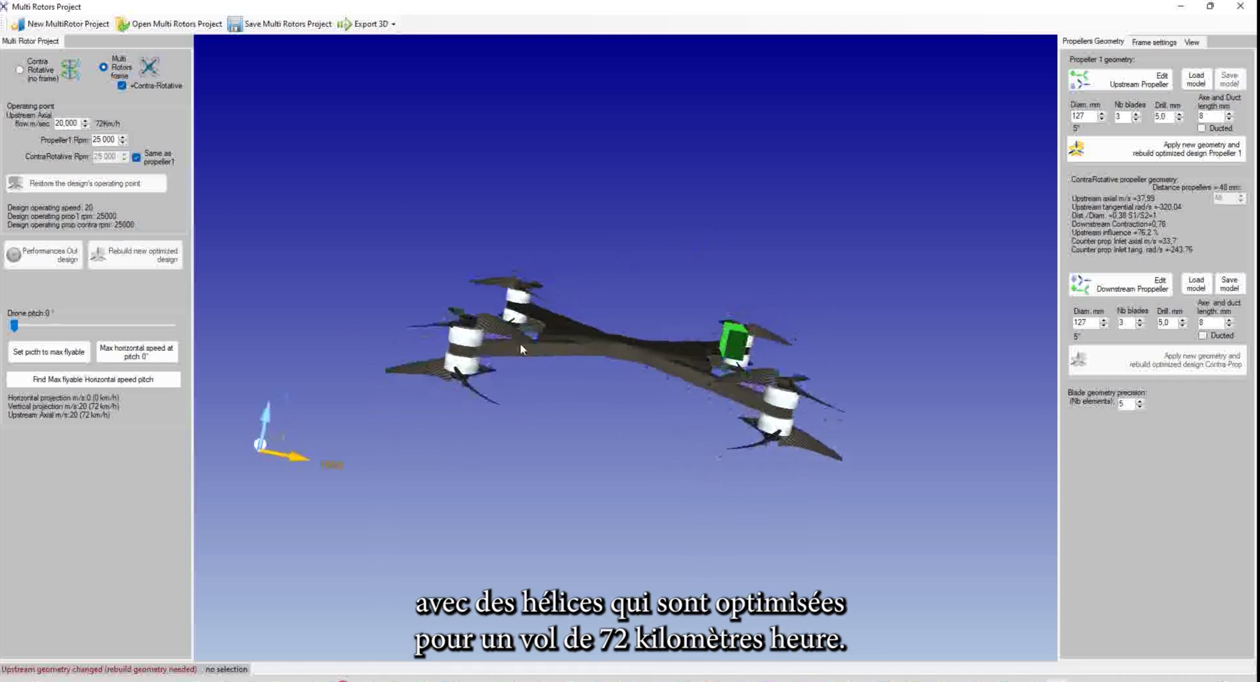
left_click(451, 387)
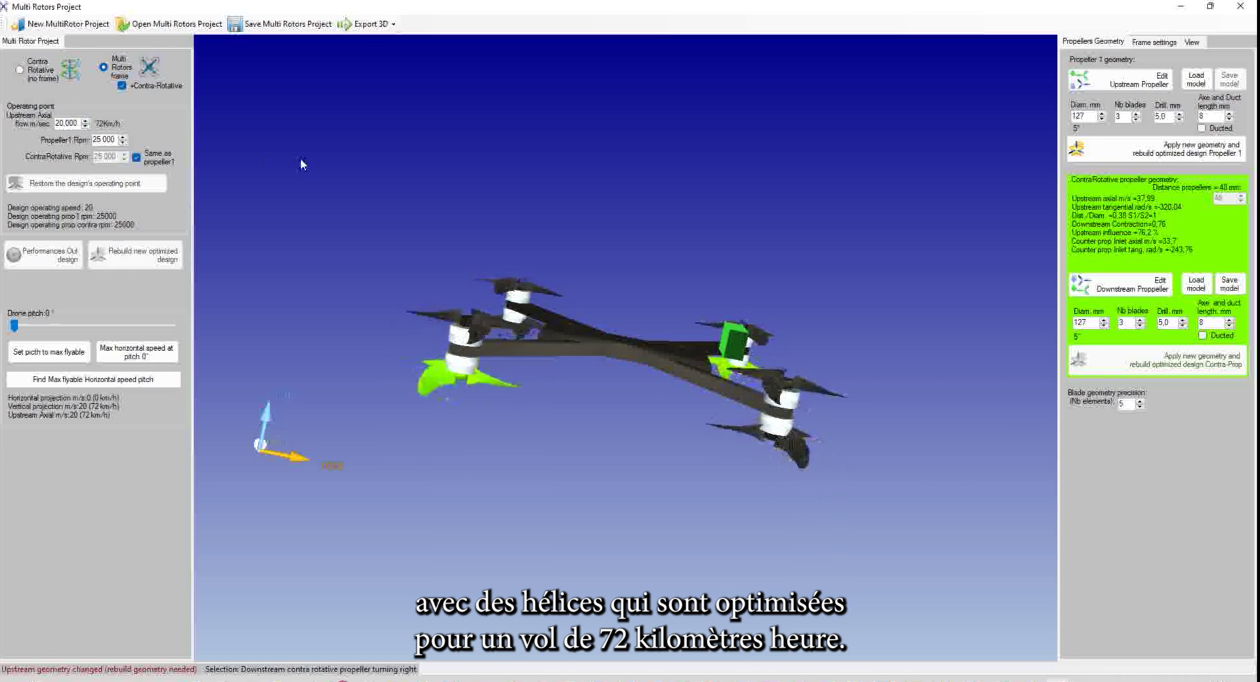
left_click(636, 273)
left_click_drag(596, 431, 650, 418)
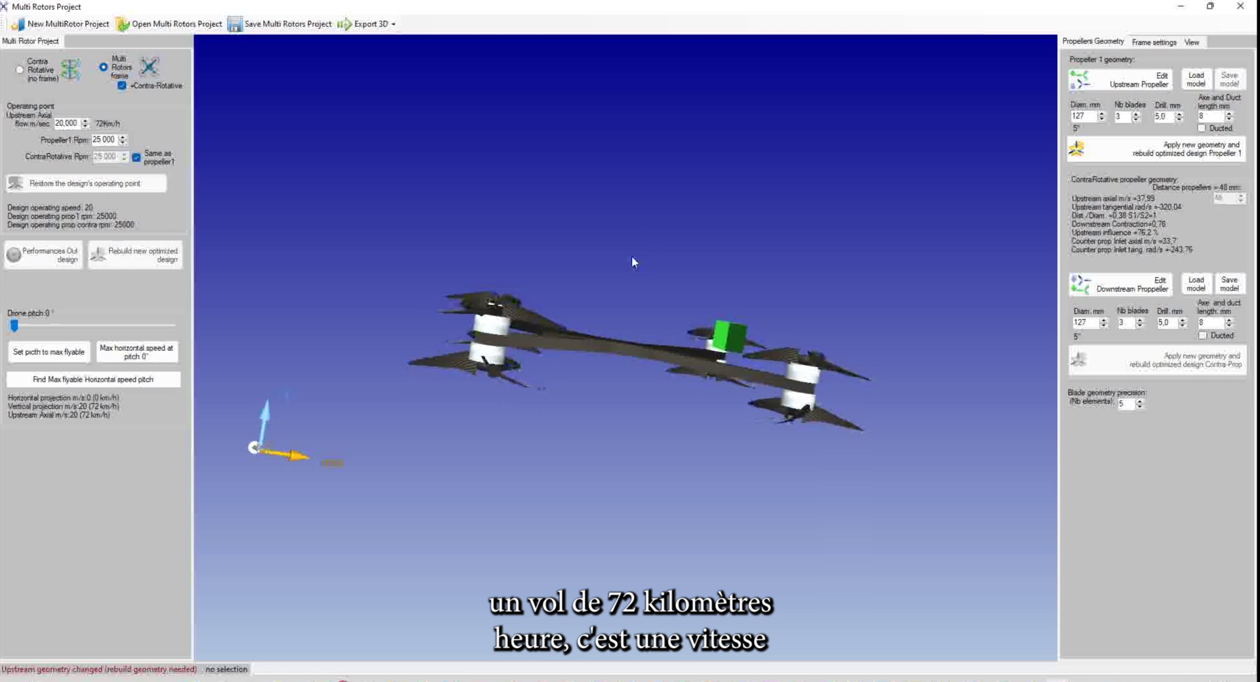
left_click_drag(631, 256, 623, 454)
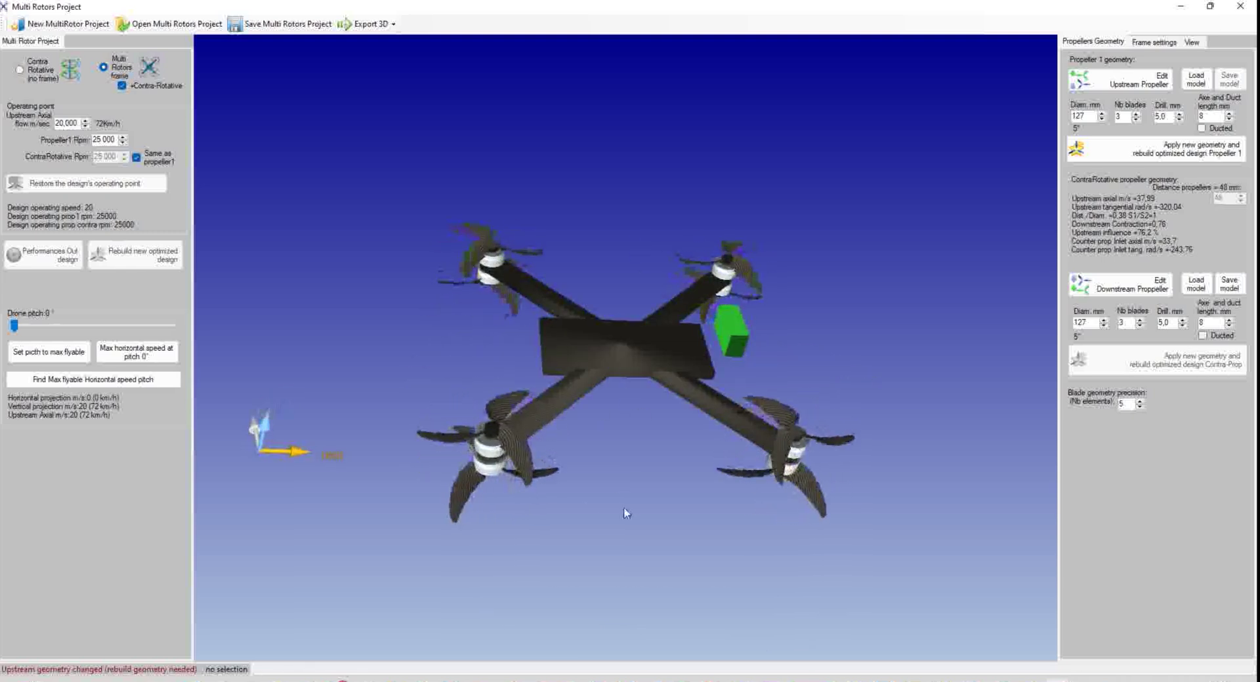
left_click_drag(625, 506, 596, 463)
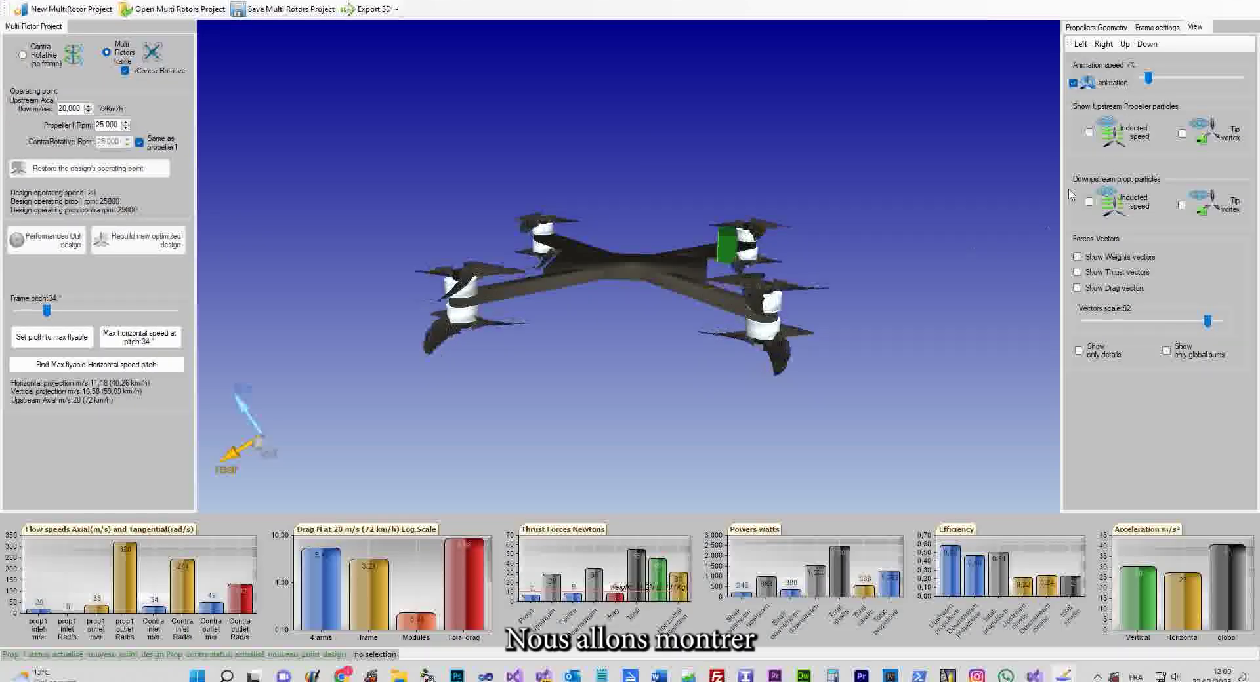
Display the induced speed and tip vortex particles for the upstream and downstream propellers and inspect the flow around the tilted drone
left_click(1106, 139)
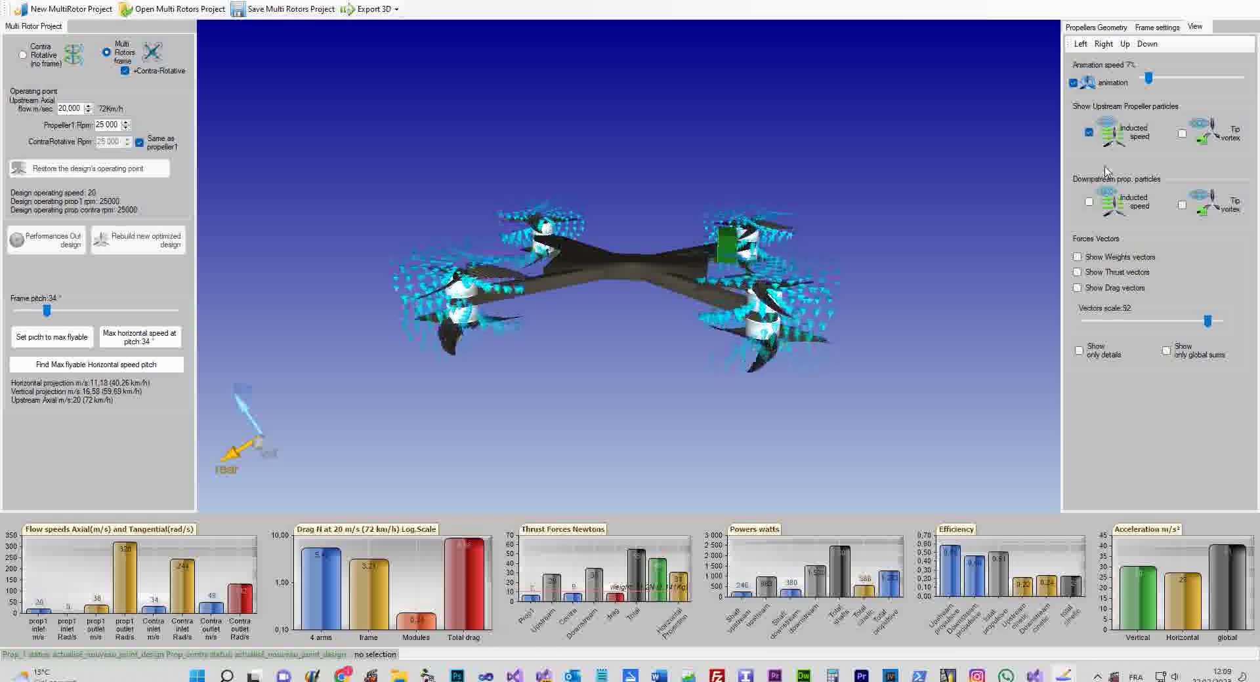
left_click_drag(564, 372, 370, 158)
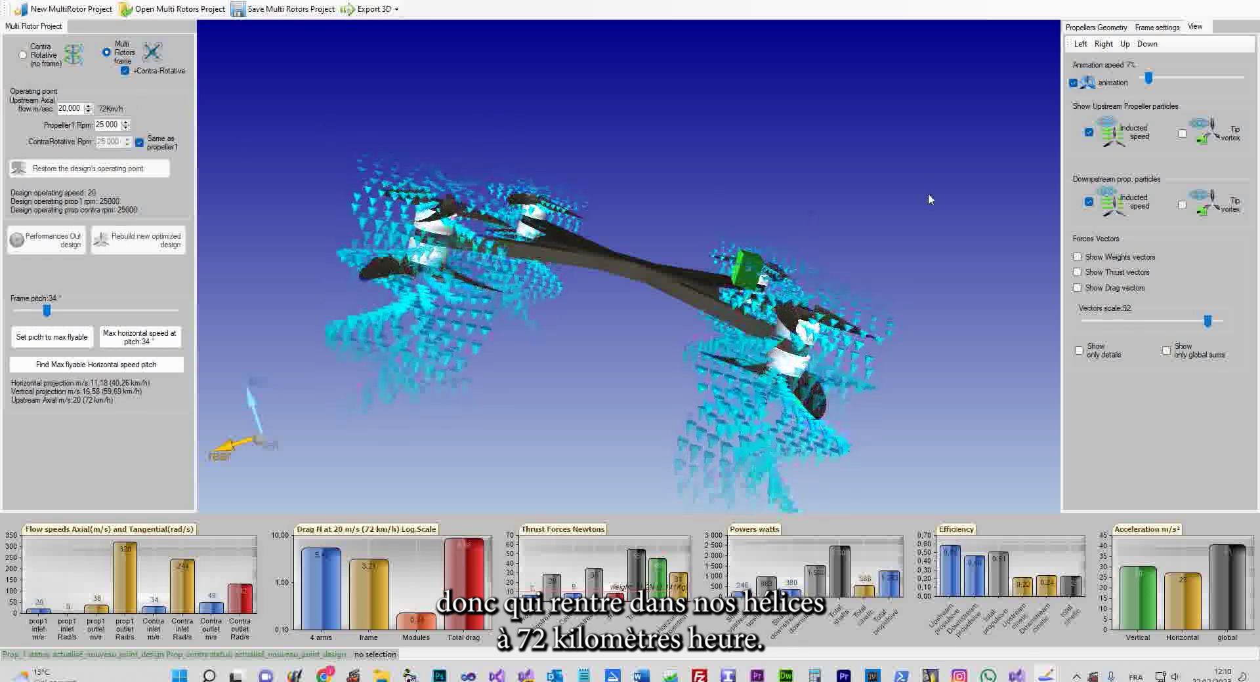
left_click(1182, 135)
left_click(1181, 206)
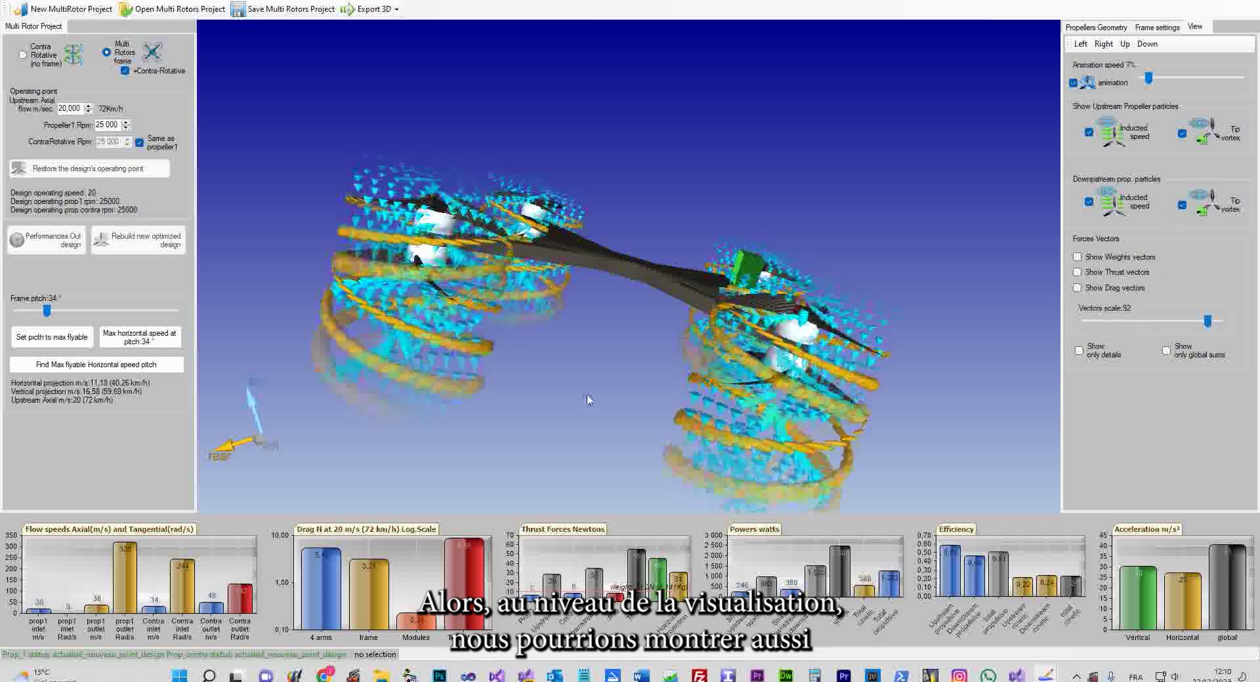
left_click_drag(559, 379, 735, 311)
left_click_drag(496, 355, 904, 252)
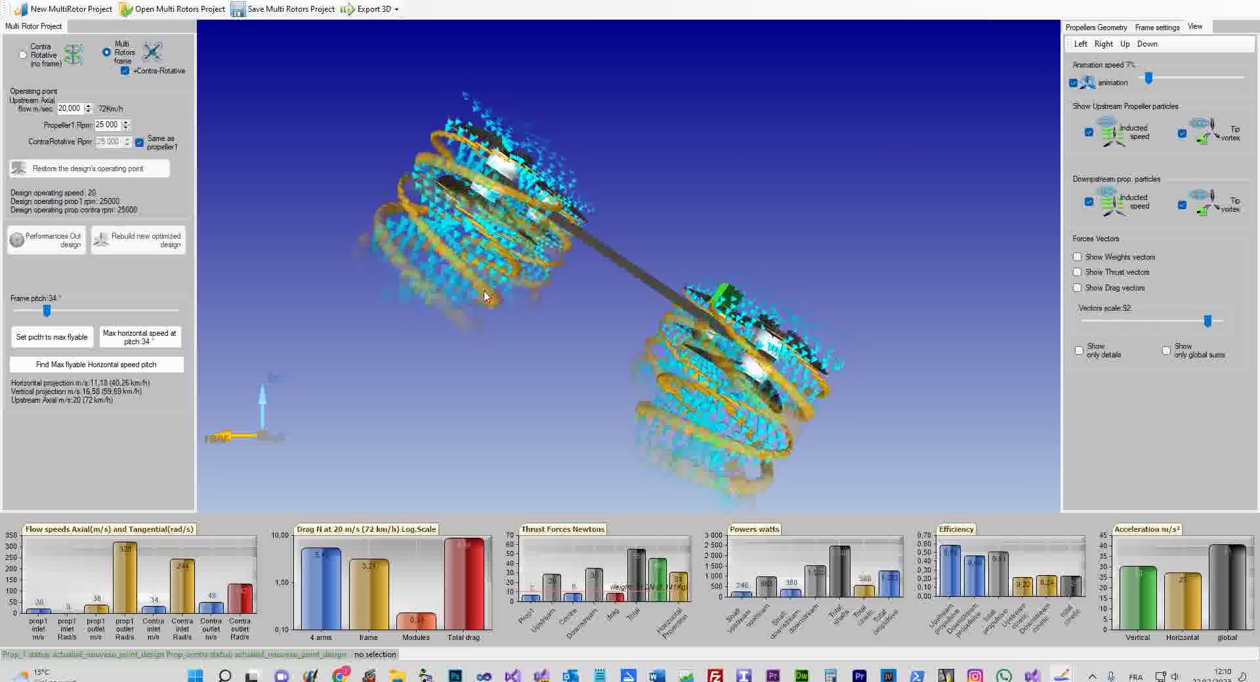
Compare the flight behaviour at a frame pitch of 0° and set the frame pitch to 59°
left_click_drag(46, 312, 9, 311)
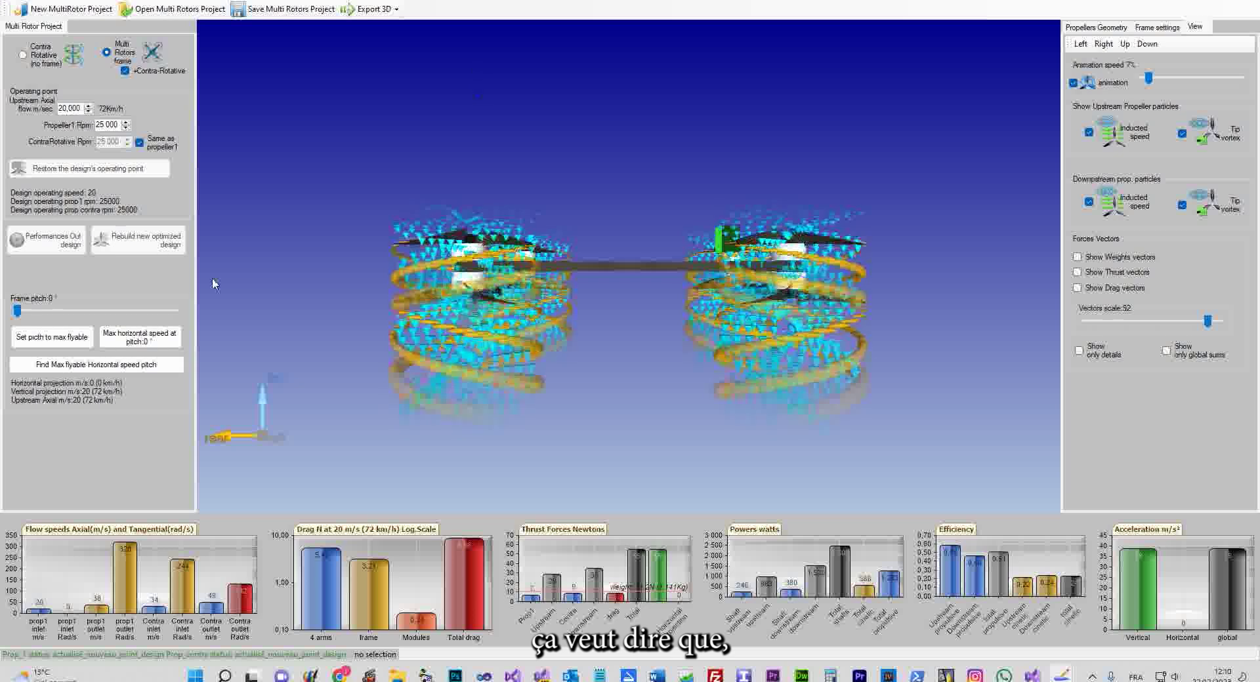
mouse_move(651, 128)
left_mouse_down()
mouse_move(650, 205)
mouse_move(647, 129)
left_mouse_up()
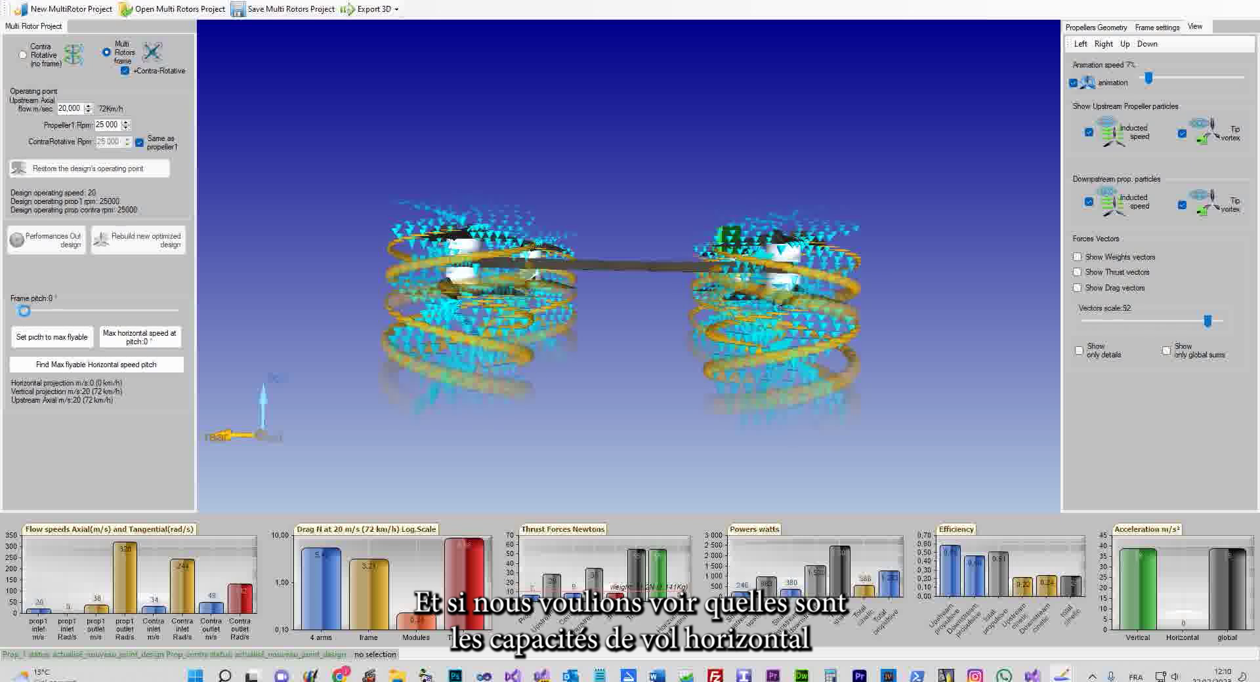
left_click_drag(34, 311, 69, 312)
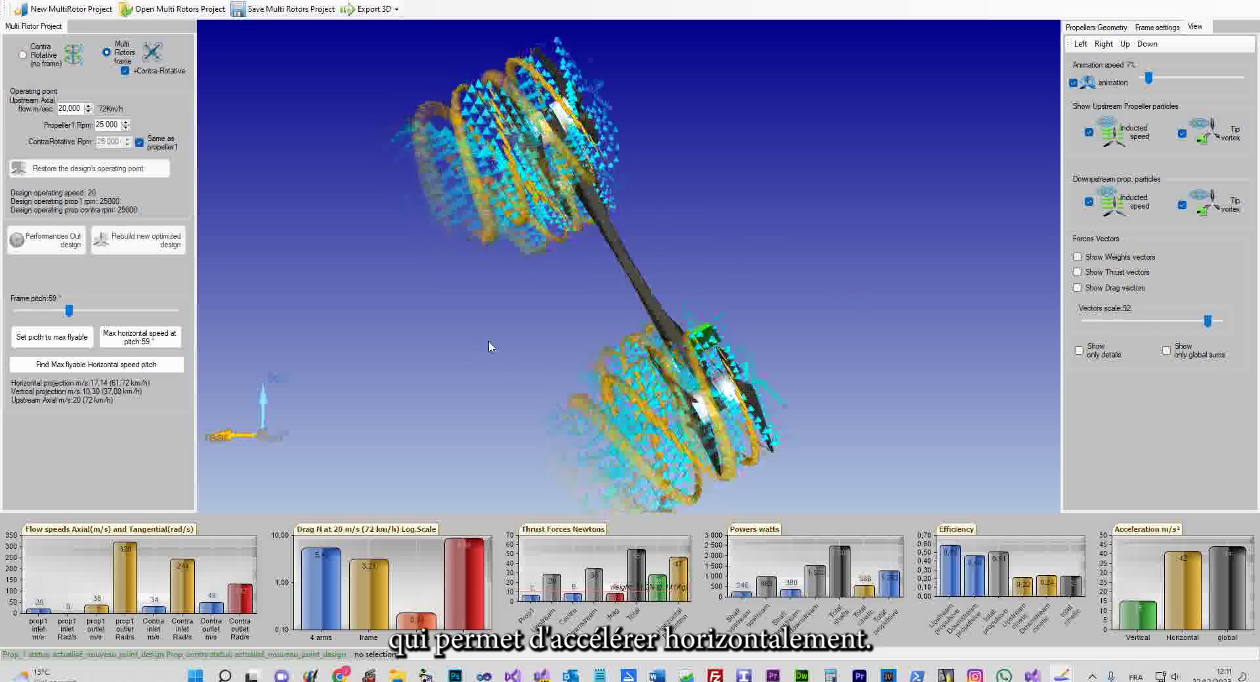
Hide the induced speed and tip vortex particles of both the upstream and downstream propellers
left_click(1112, 134)
left_click(1201, 134)
left_click(1203, 205)
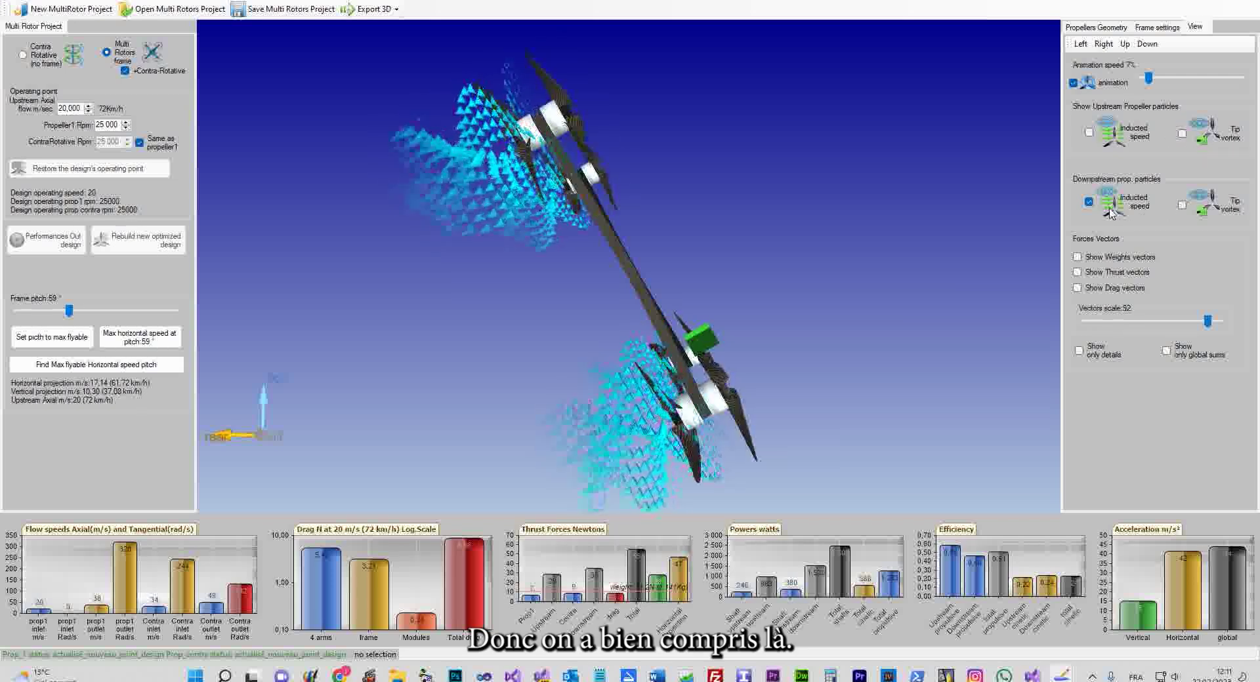
left_click(1112, 203)
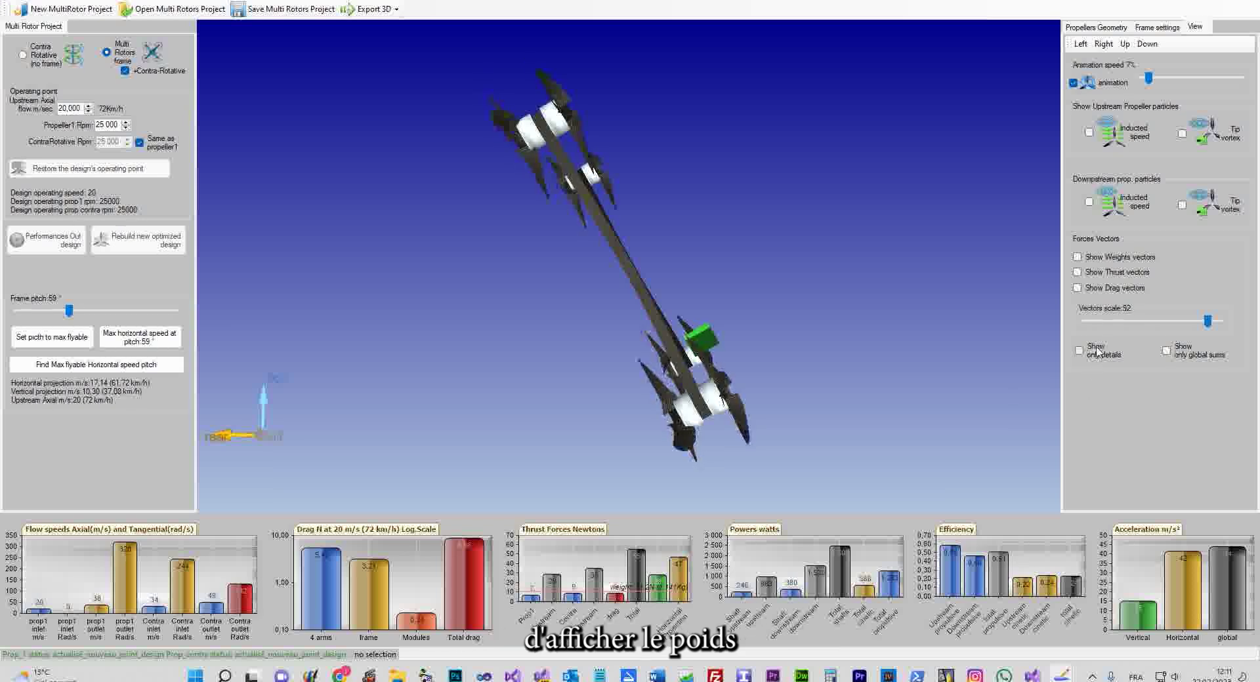
Show the weight vectors on the drone, limiting the force display to details only
left_click(1077, 257)
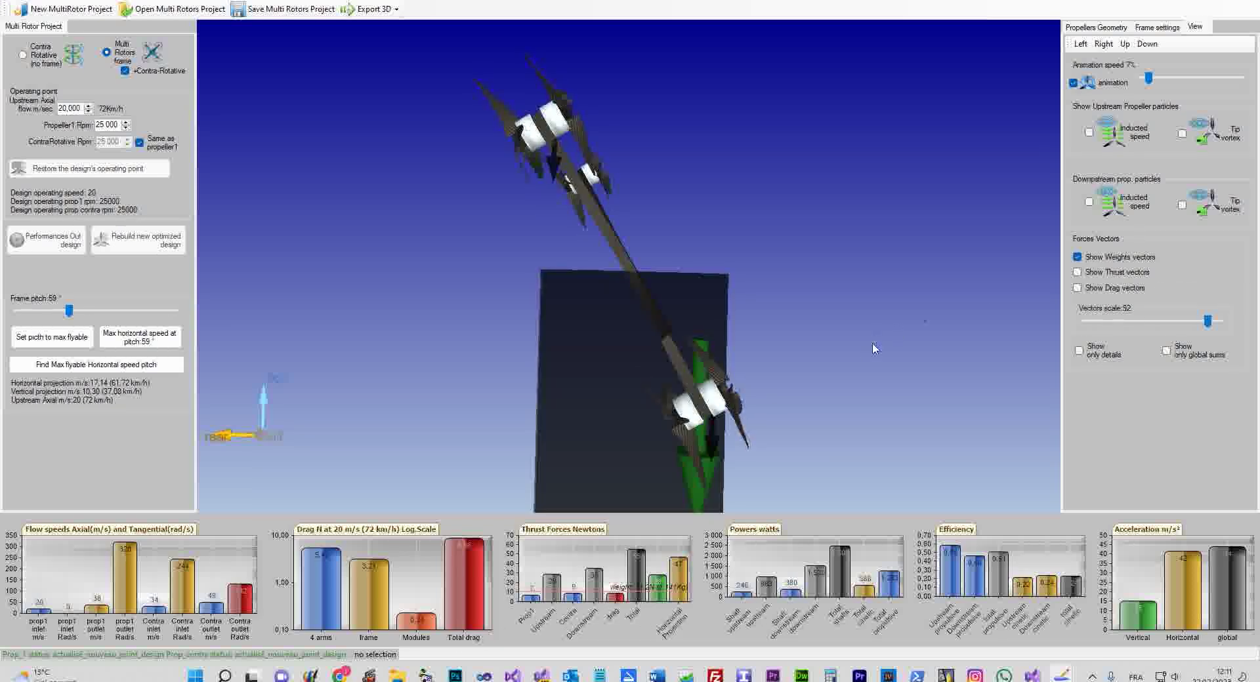
left_click(1102, 355)
left_click_drag(926, 354, 871, 384)
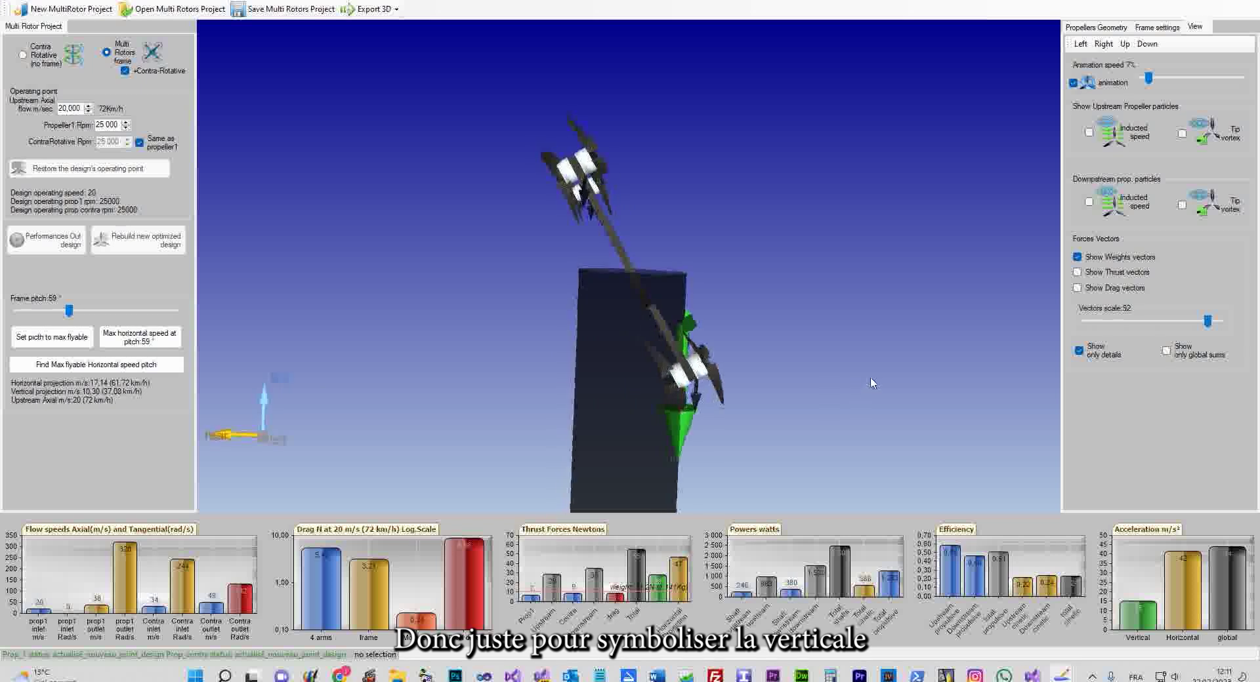
left_click_drag(502, 293, 485, 321)
scroll(648, 302, "up", 2)
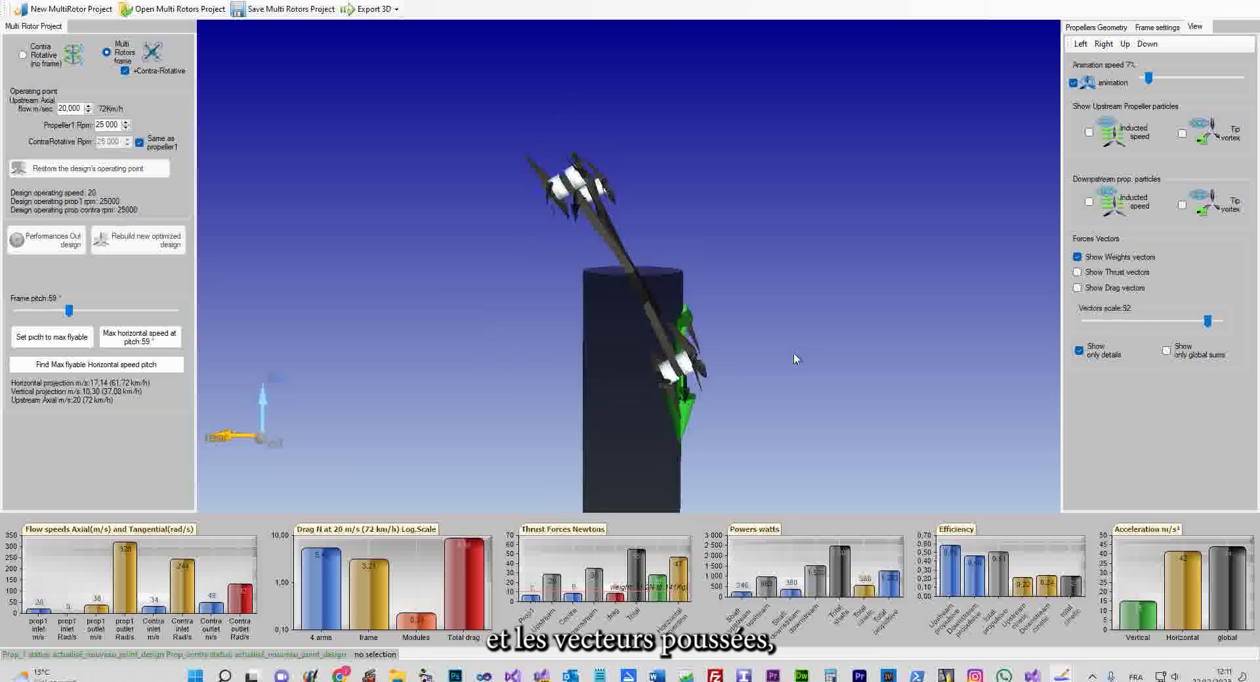
Show the thrust vectors and reduce the vectors scale to 7 so the force arrows fit the drone
left_click(1077, 272)
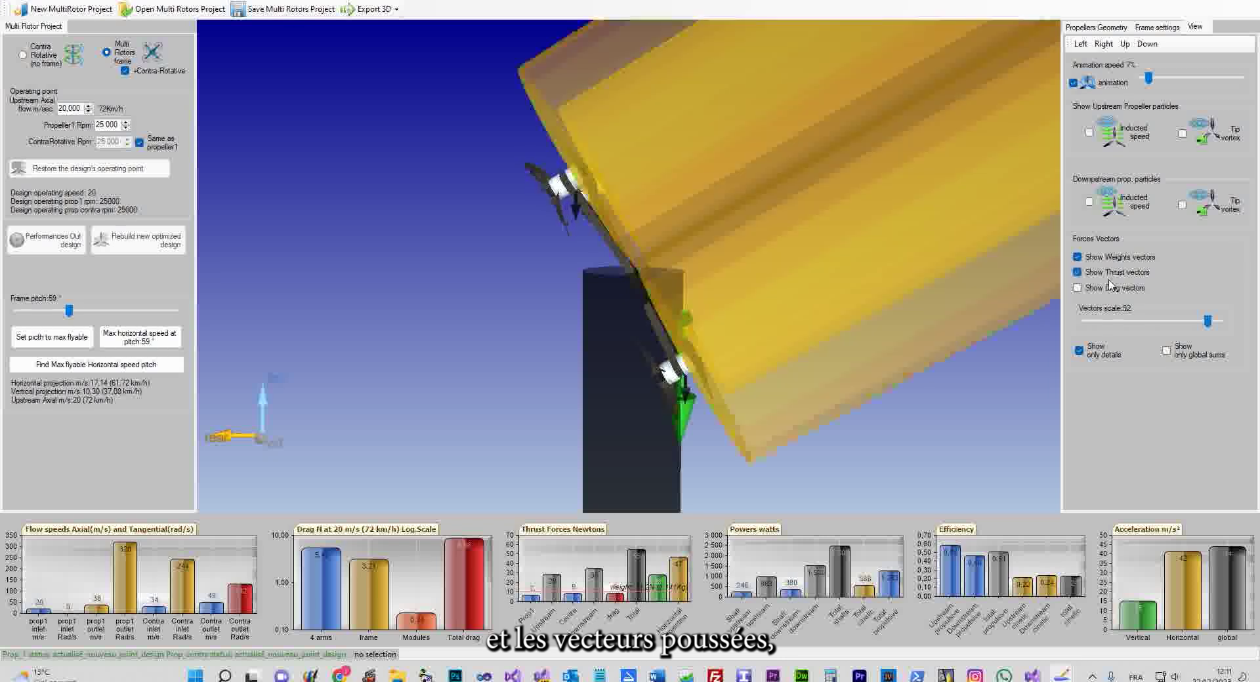
left_click_drag(1207, 321, 1092, 333)
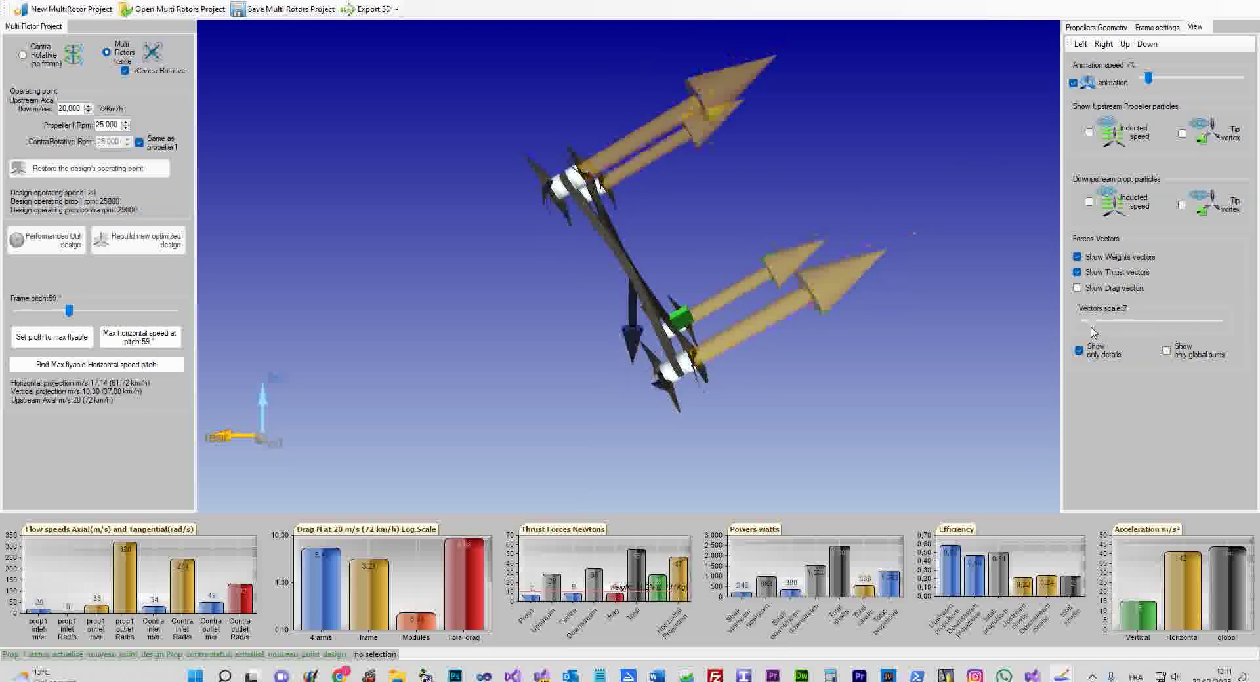
left_click_drag(688, 234, 647, 243)
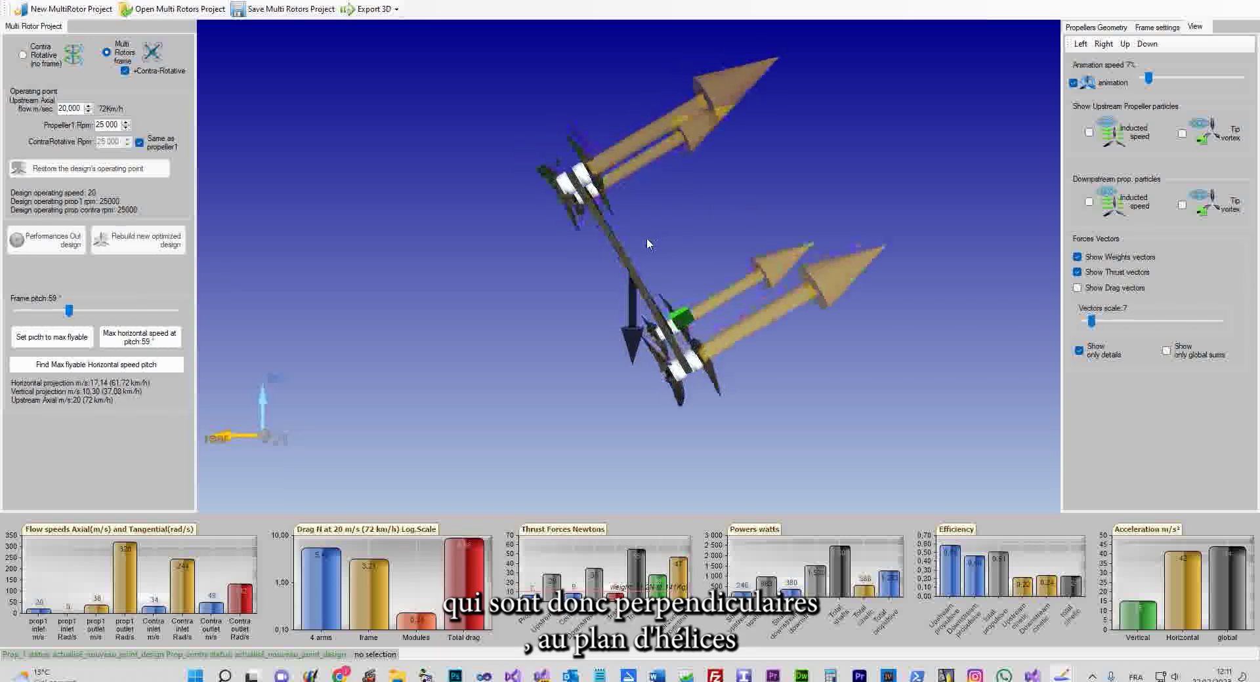
mouse_move(708, 196)
left_mouse_down()
mouse_move(671, 230)
mouse_move(710, 195)
left_mouse_up()
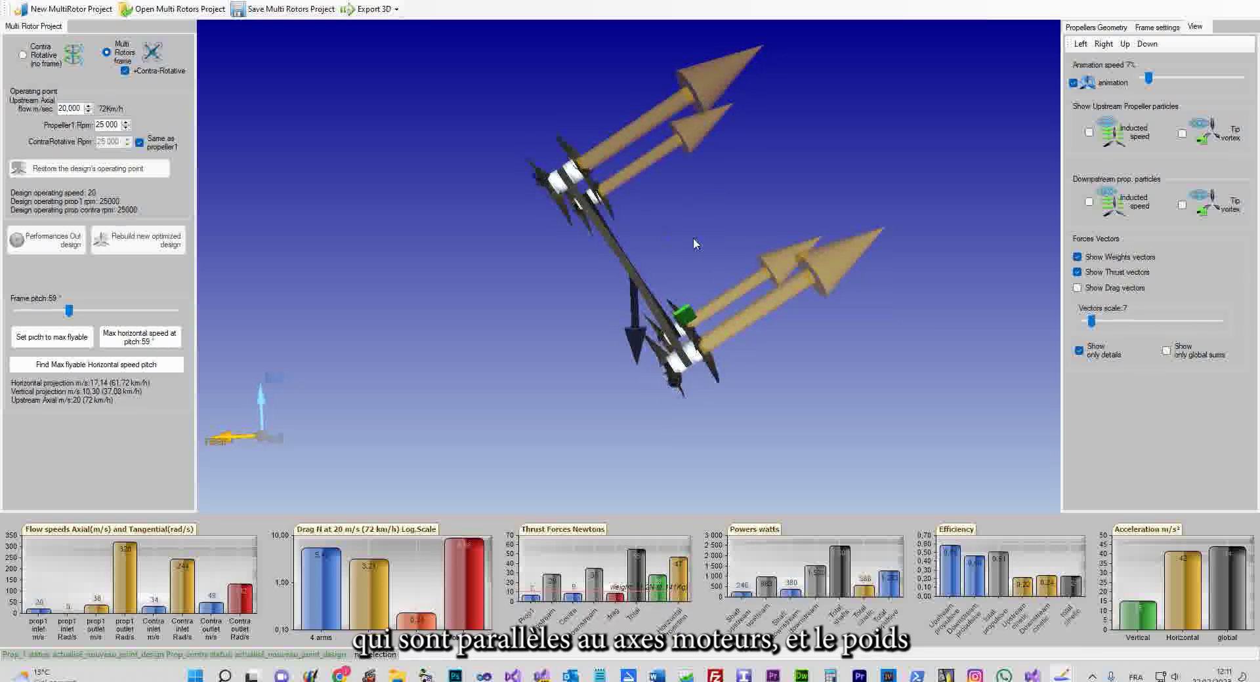
Select the propeller thrust vectors and the frame's weight vector in the 3D view to read their forces
scroll(647, 301, "up", 3)
left_click_drag(641, 357, 656, 309)
left_click(879, 249)
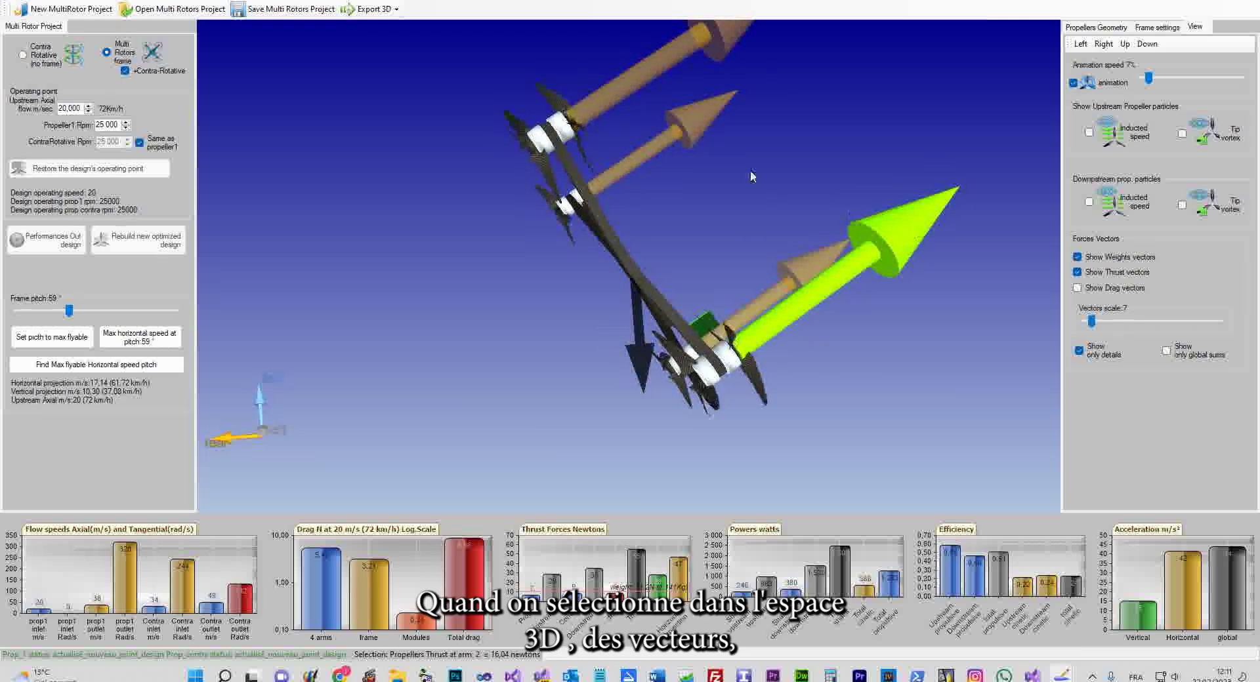
left_click(706, 131)
left_click(635, 322)
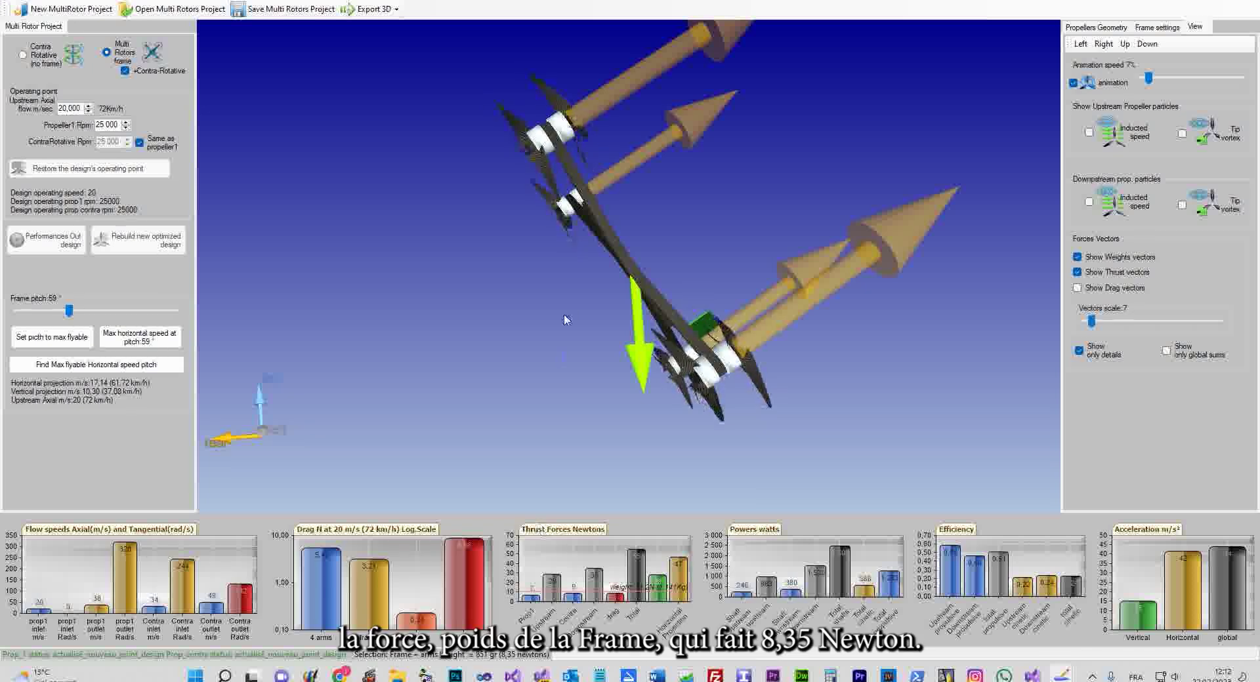
Select the frame base and set the arms and frame weight to 1852 grams, checking the enlarged weight vector
left_click_drag(702, 253, 640, 276)
left_click(638, 276)
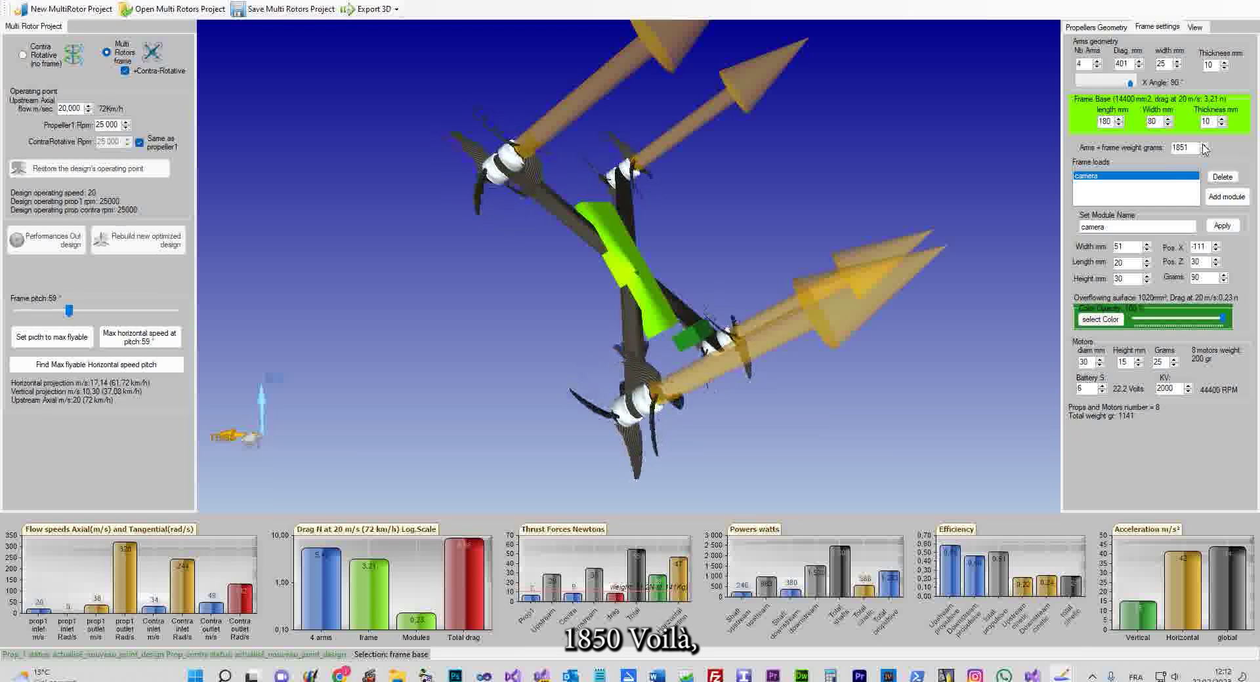
left_click(1202, 144)
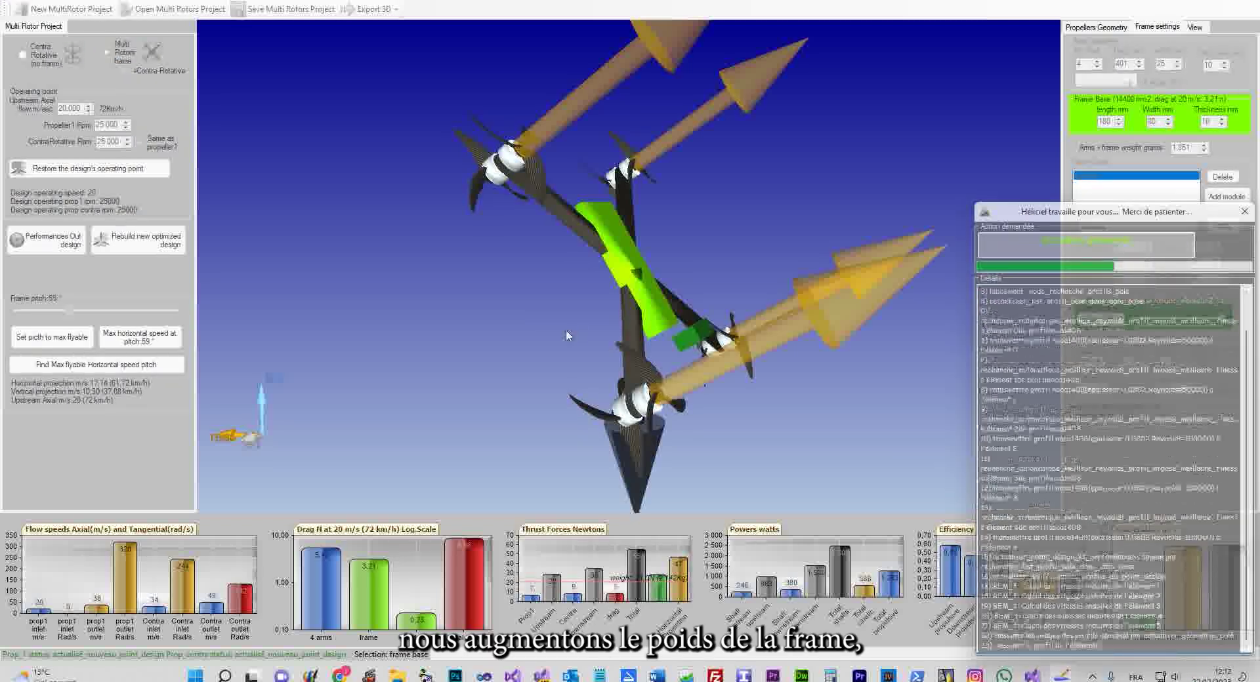
left_click_drag(610, 308, 652, 311)
left_click_drag(702, 234, 503, 368)
left_click_drag(834, 445, 814, 442)
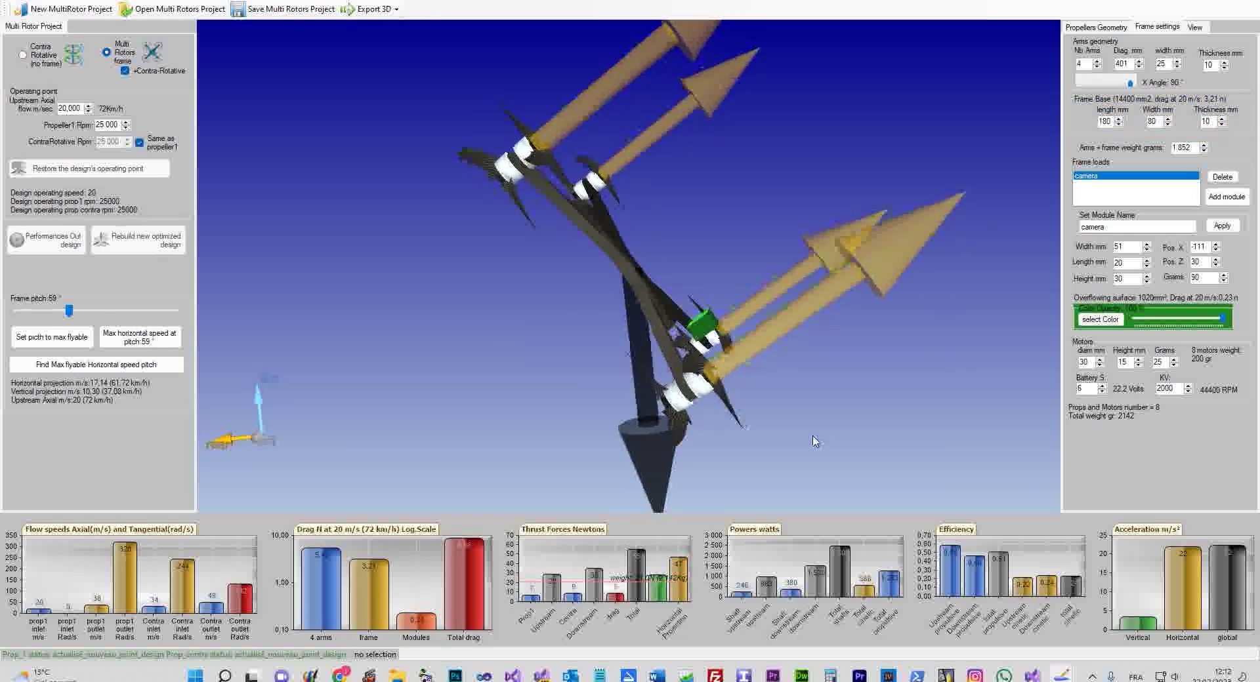
Set the frame pitch to 64° in the left view and check the vertical and horizontal accelerations
left_click(1194, 27)
left_click(1080, 44)
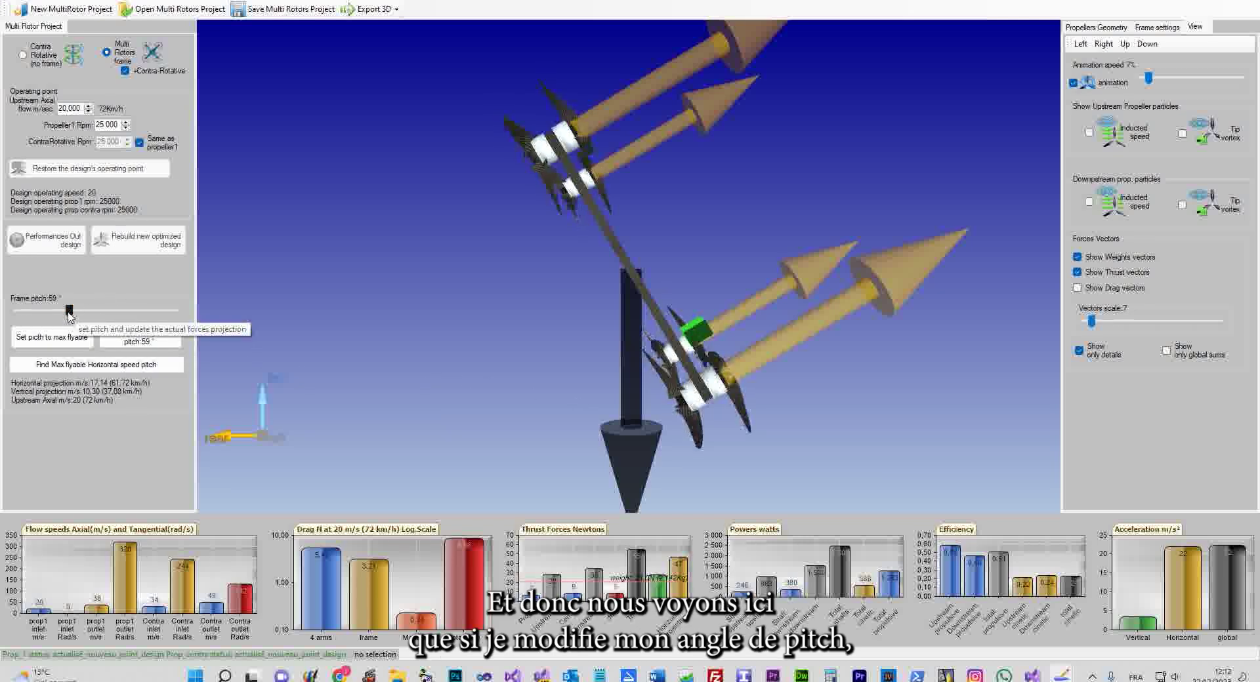
key("Right")
key("Right")
key("Right")
key("Right")
key("Right")
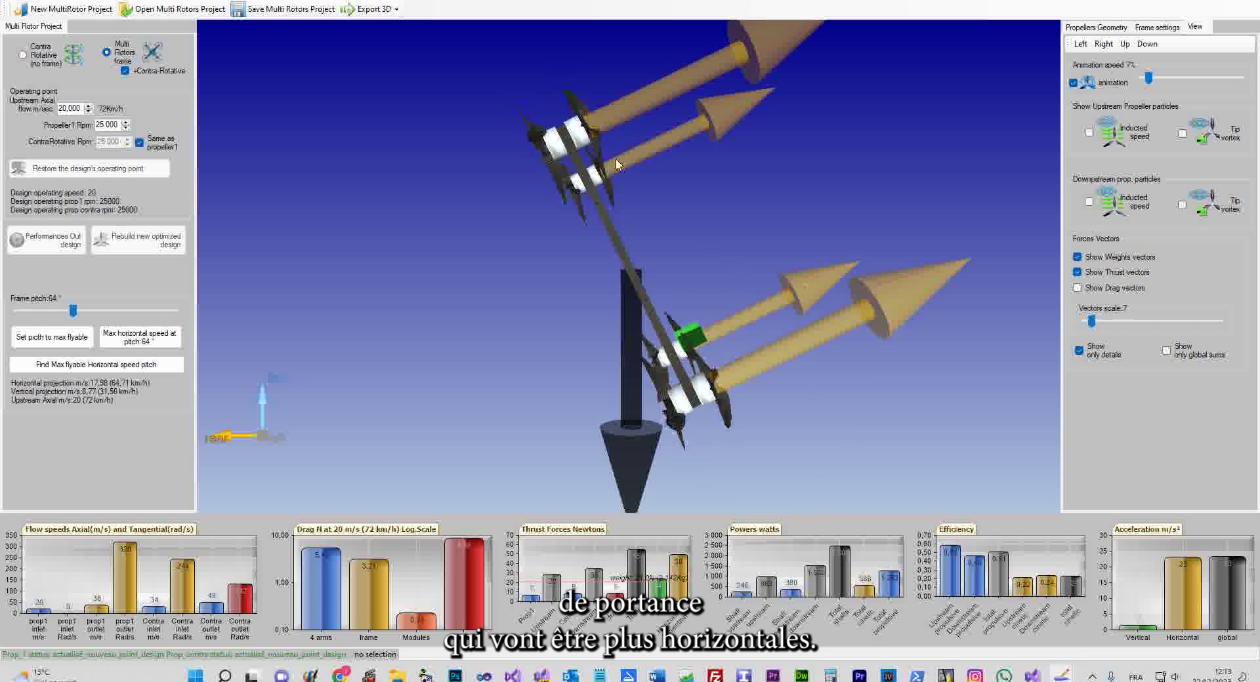
mouse_move(1143, 589)
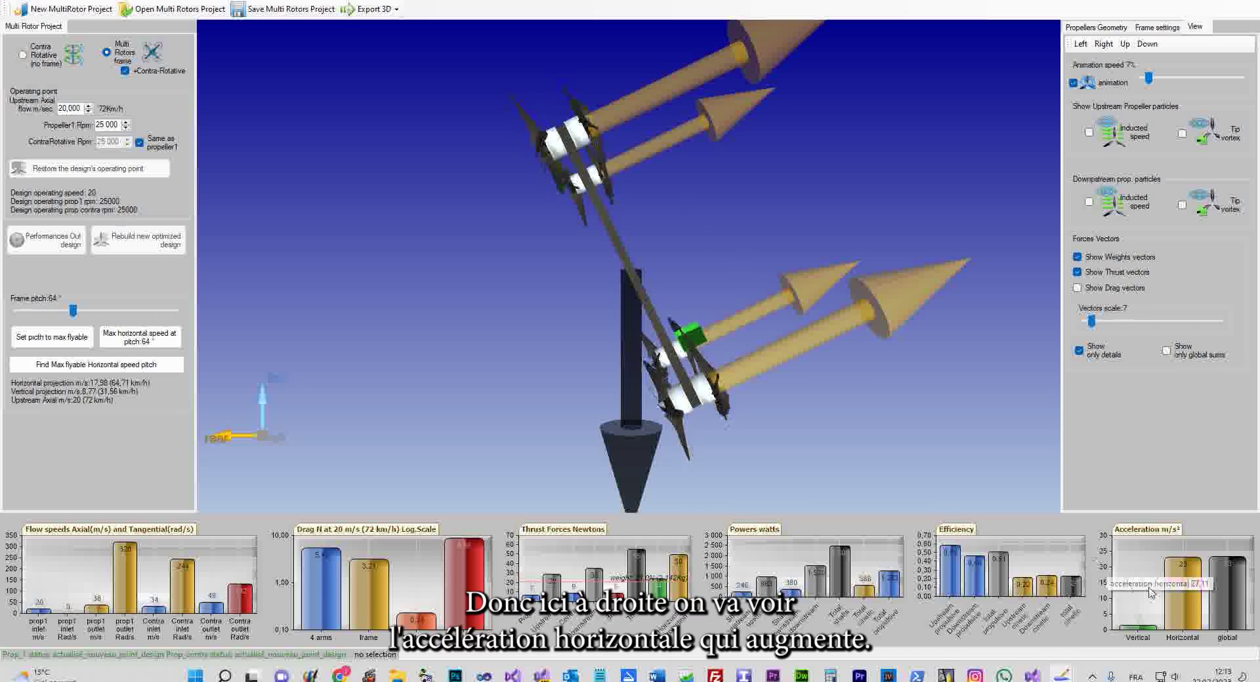
mouse_move(1182, 593)
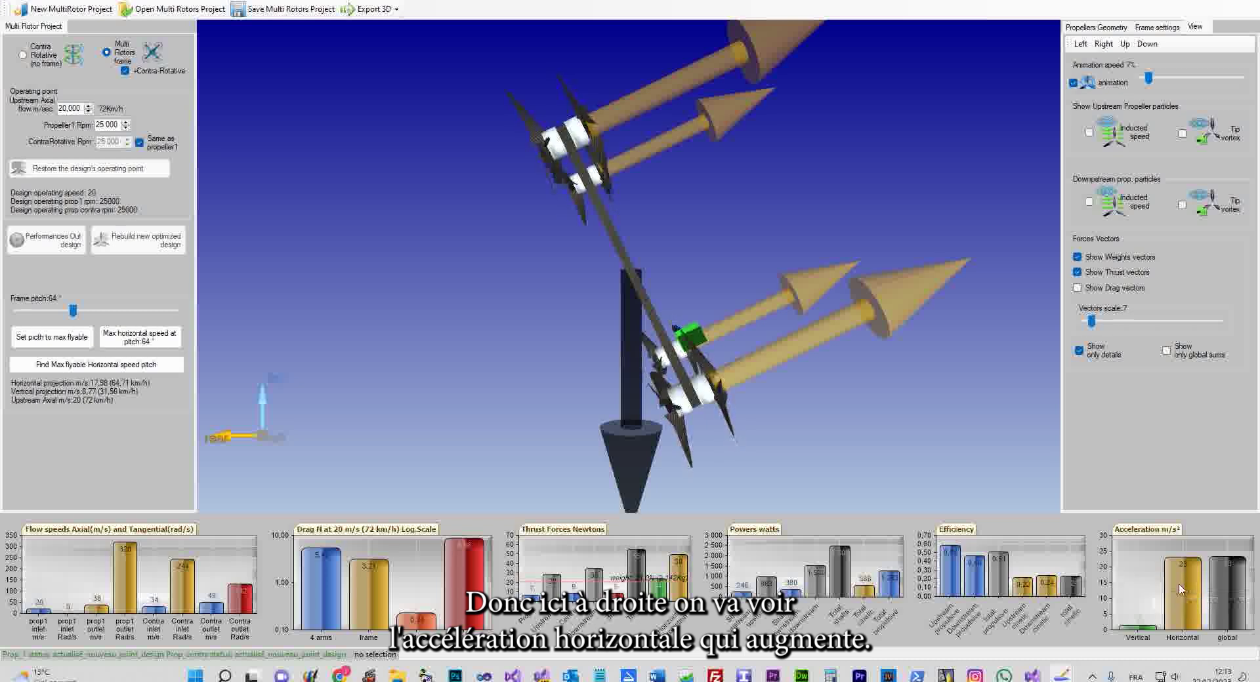
mouse_move(1142, 632)
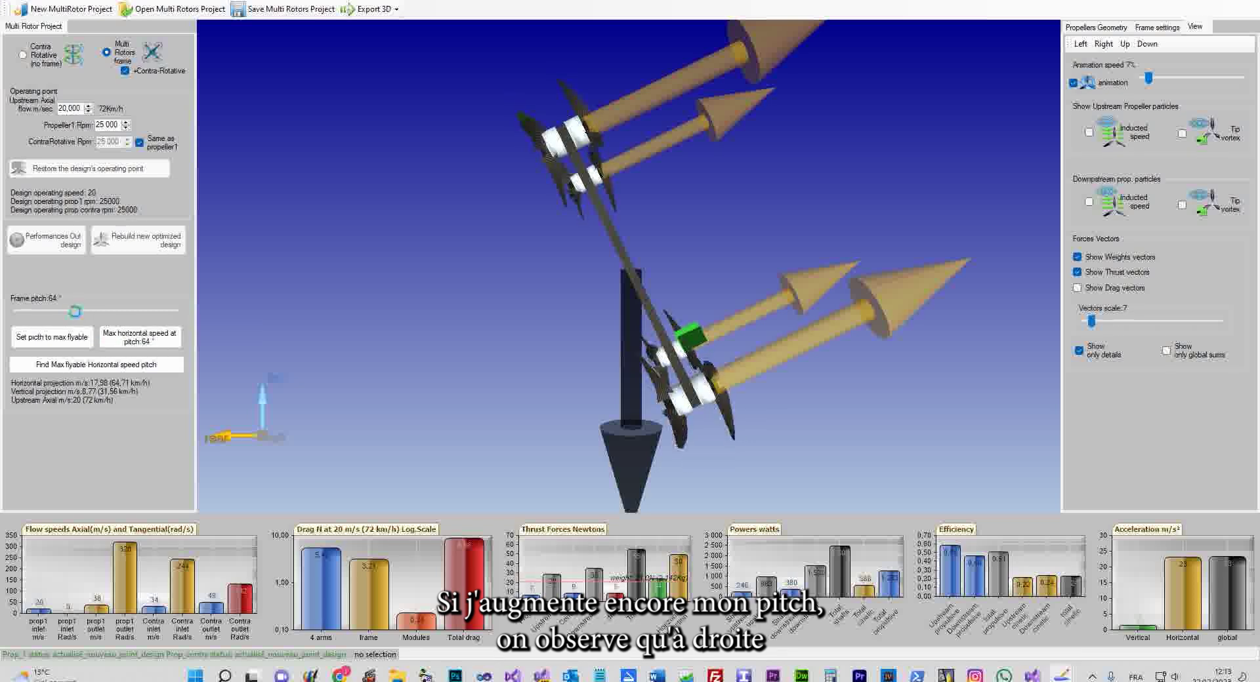
Vary the frame pitch through 69°, 71°, 65° and 68° and compare the resulting vertical acceleration
left_click(75, 312)
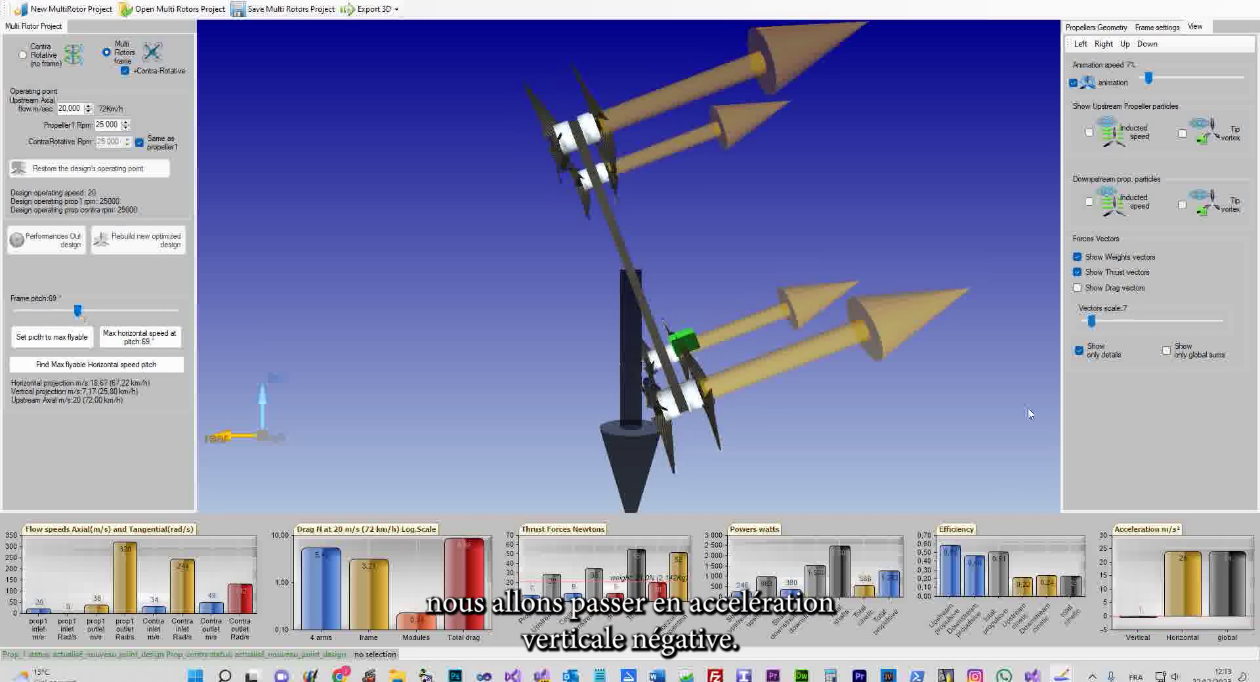
mouse_move(1140, 620)
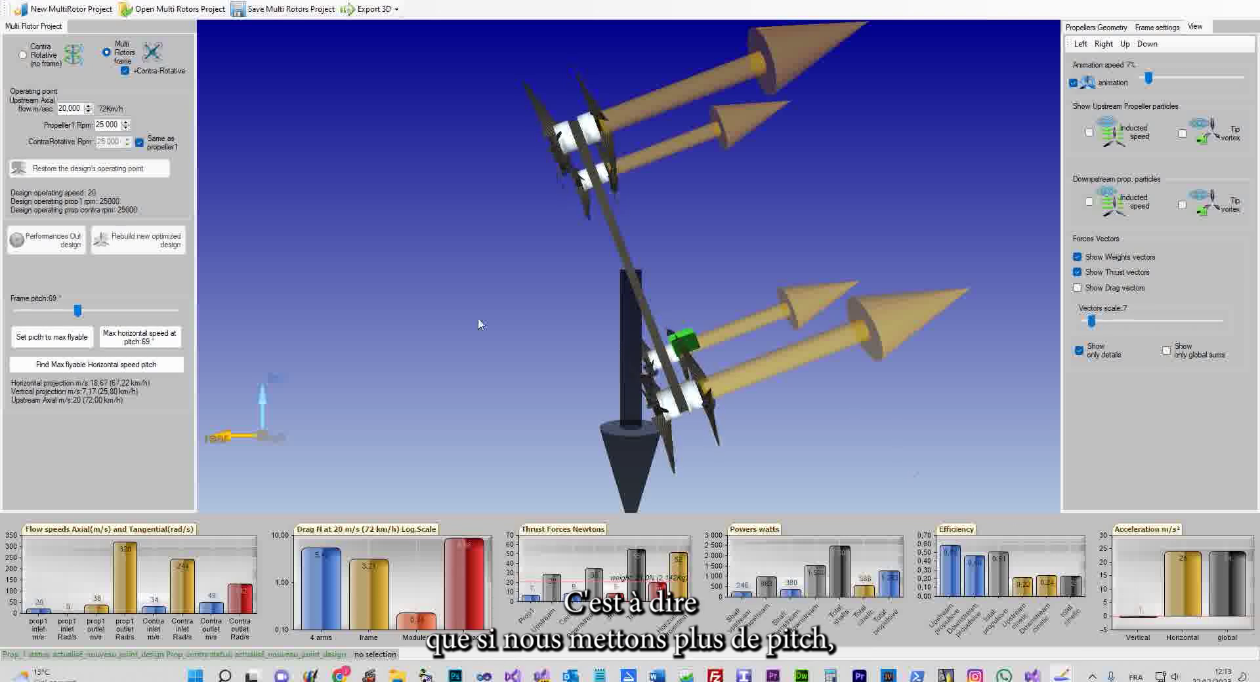
left_click_drag(78, 312, 86, 311)
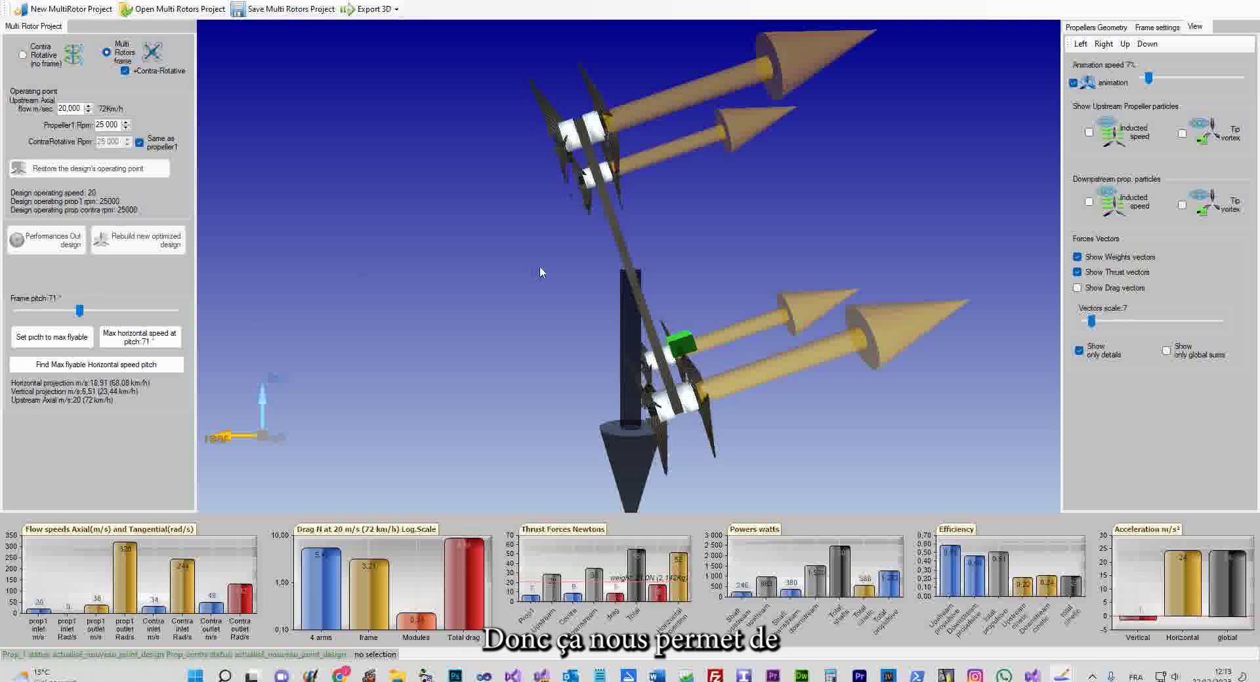
left_click_drag(79, 310, 72, 309)
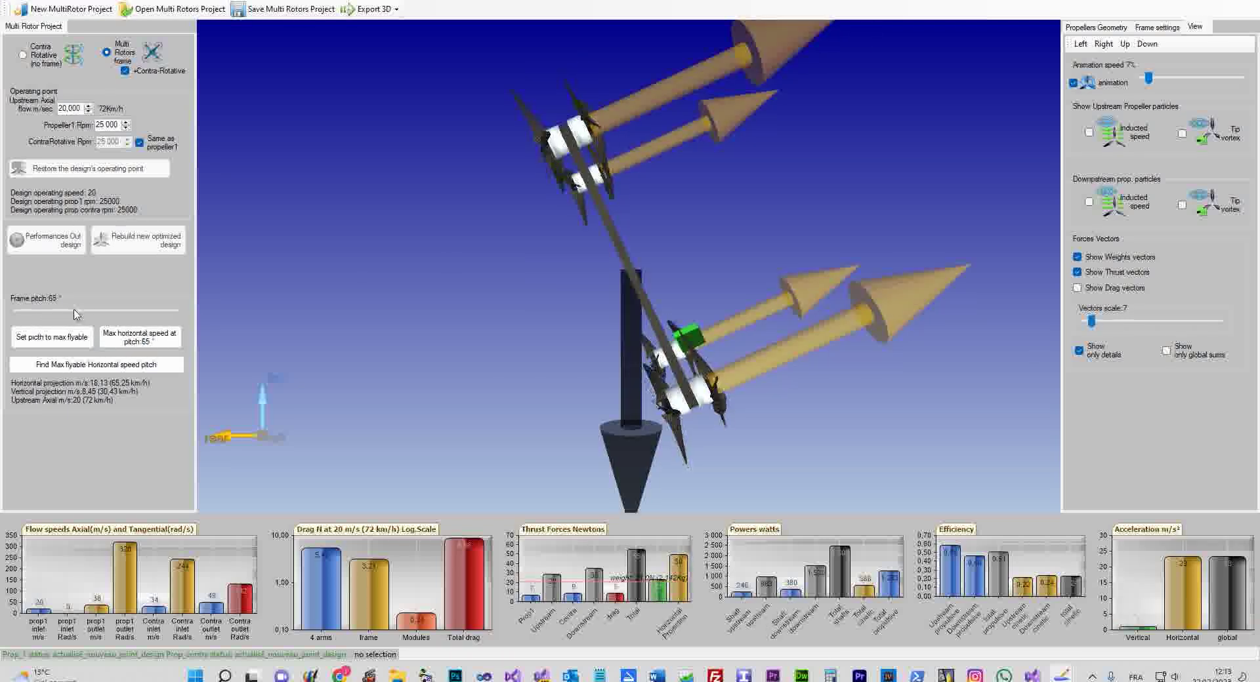
left_click_drag(76, 309, 77, 310)
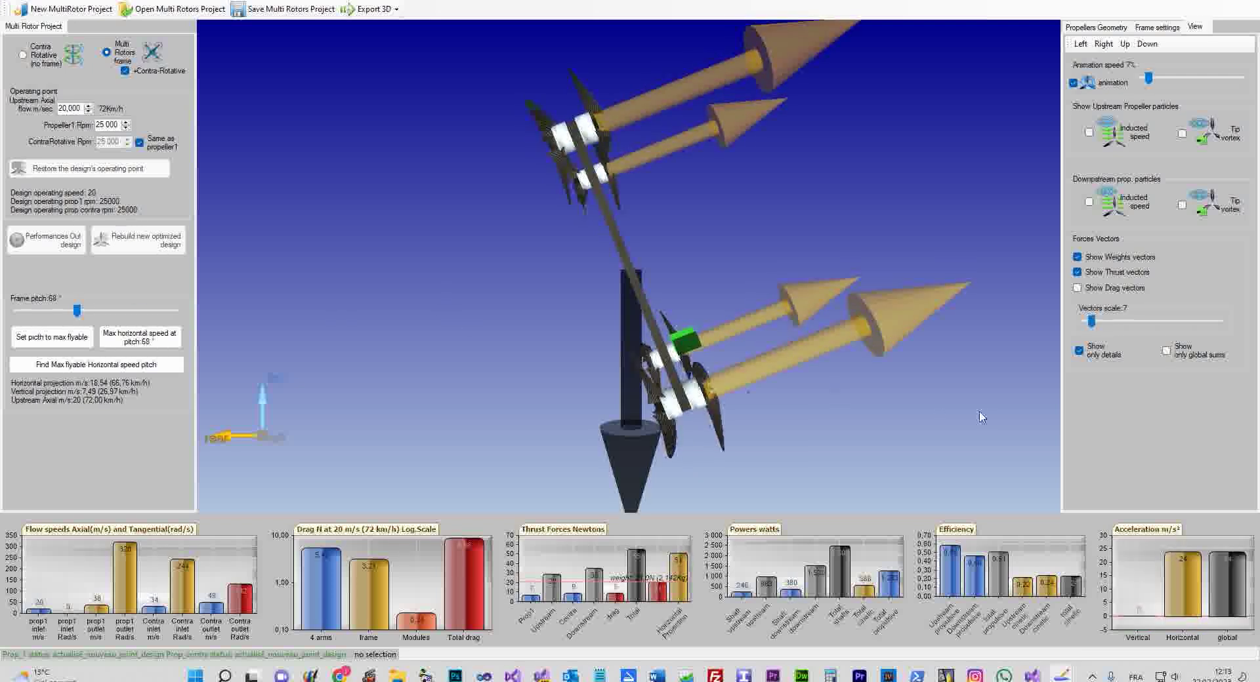
left_click_drag(892, 427, 486, 379)
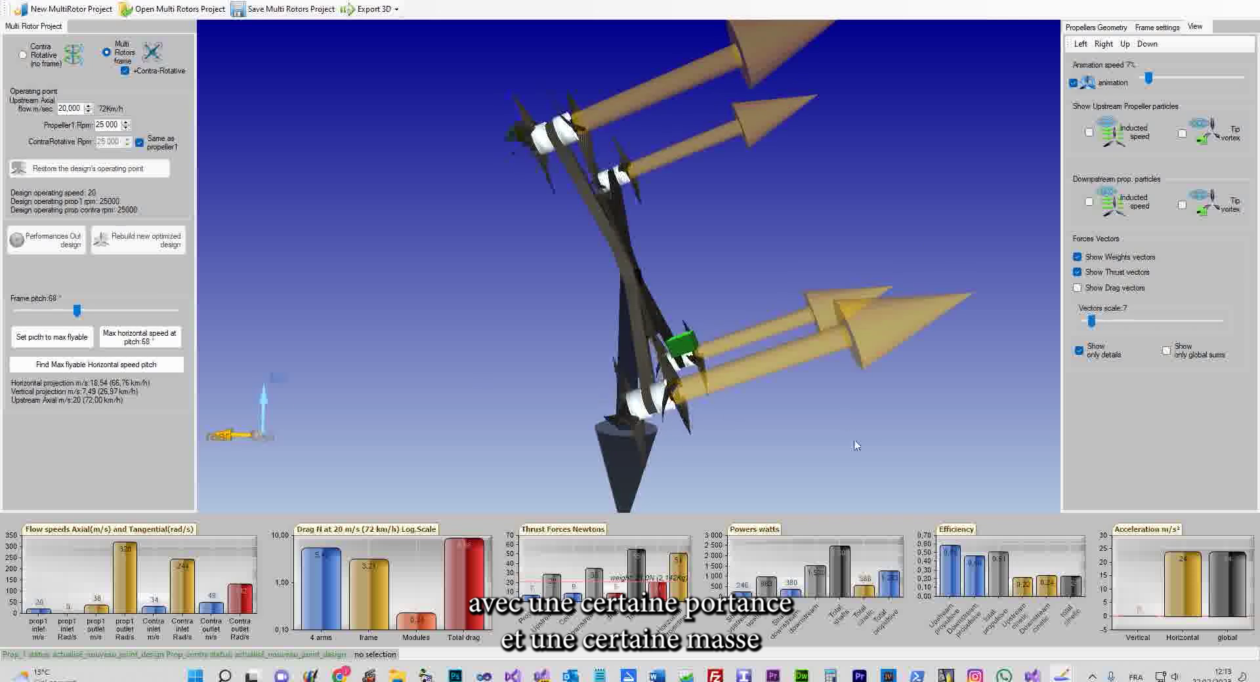
Restore the left view, set the frame pitch to the maximum flyable angle and calculate the maximum horizontal speed at that pitch
left_click_drag(77, 310, 72, 309)
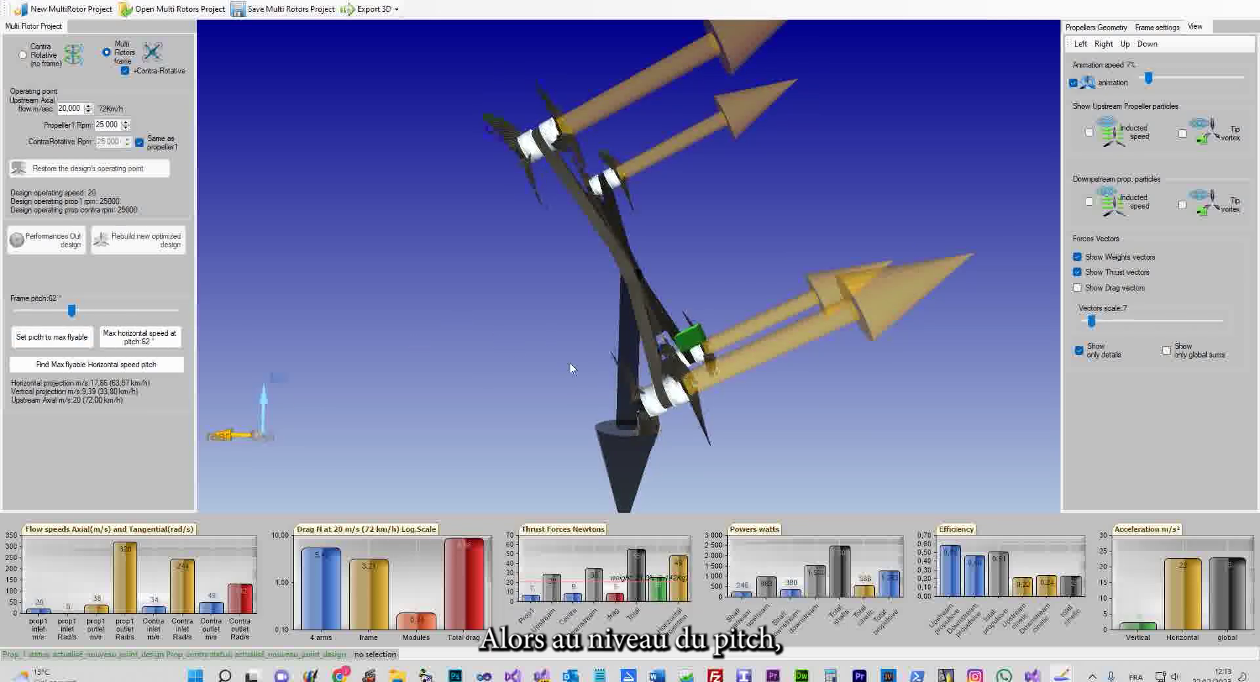
left_click(1083, 46)
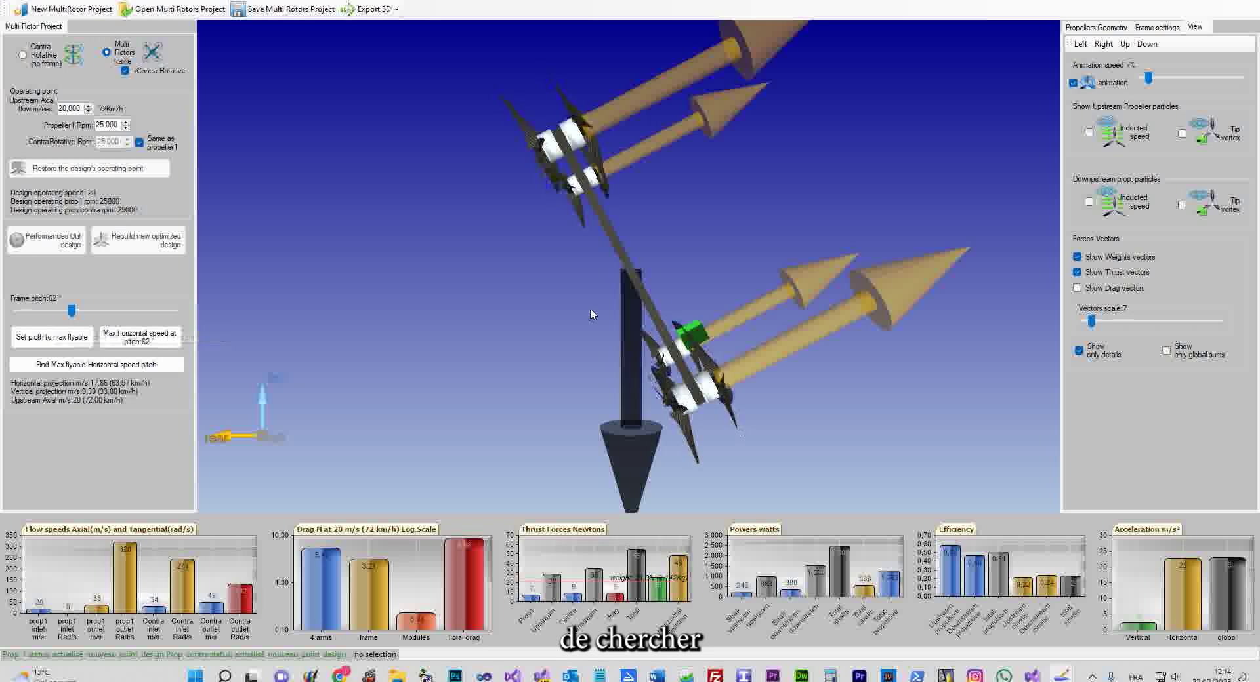
left_click(57, 339)
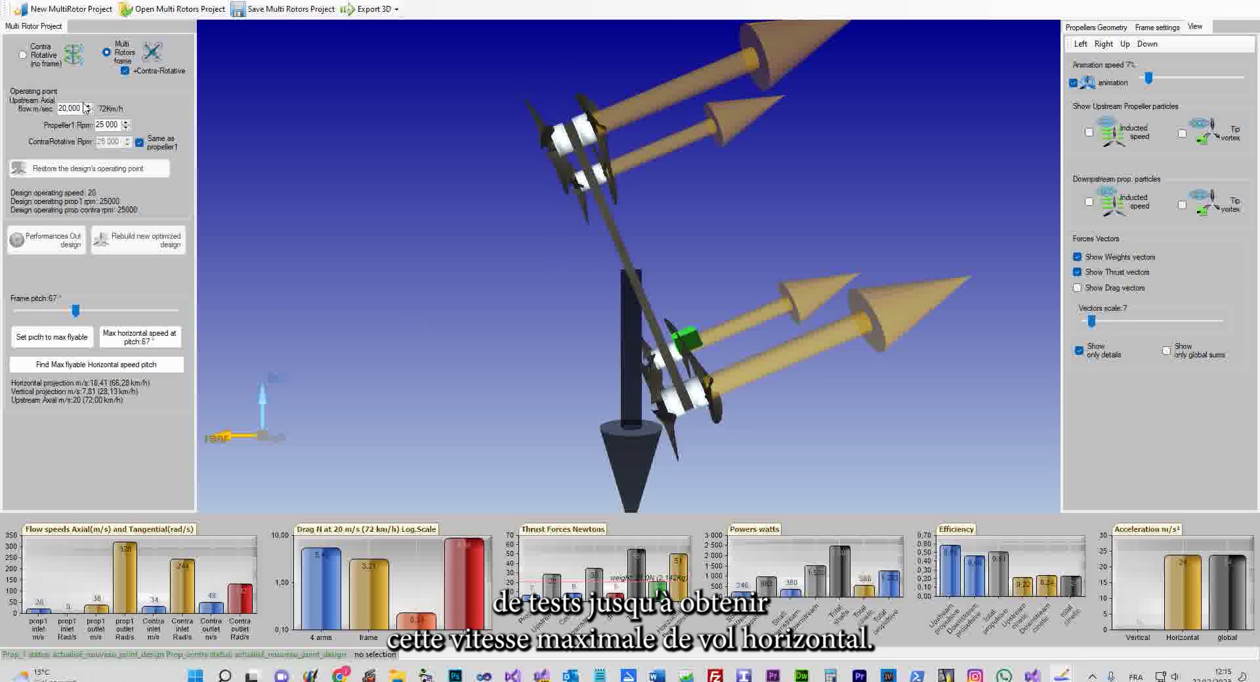
left_click(136, 339)
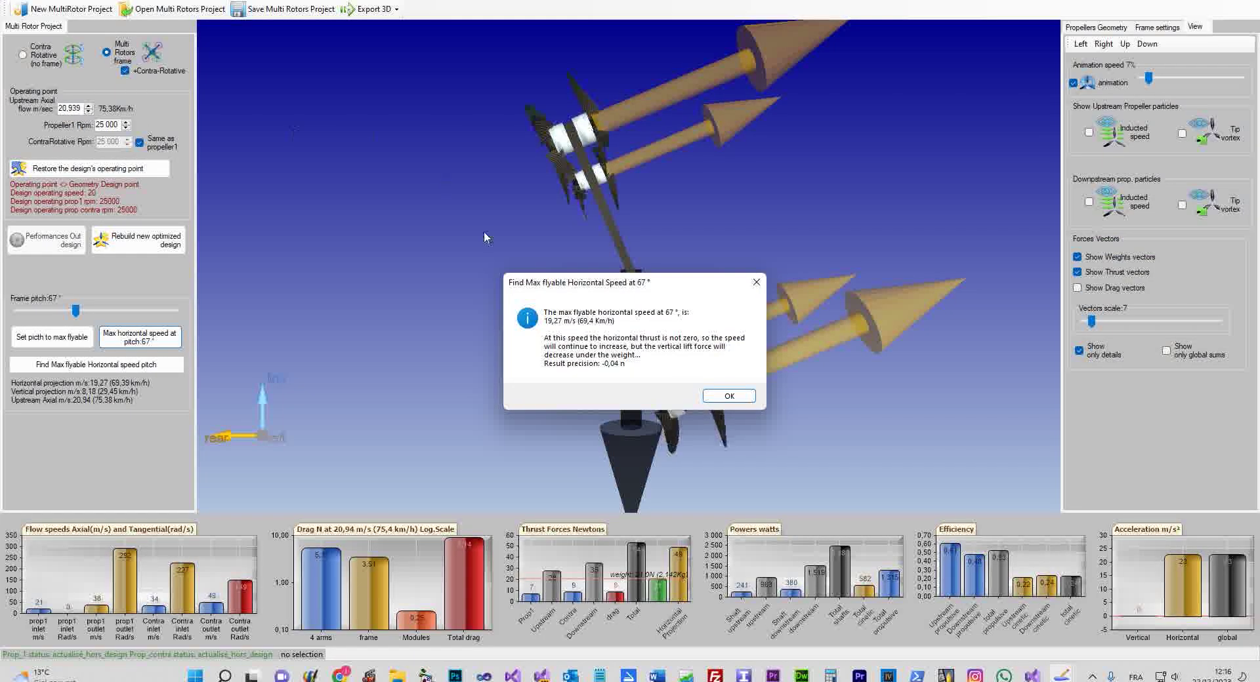
left_click(727, 397)
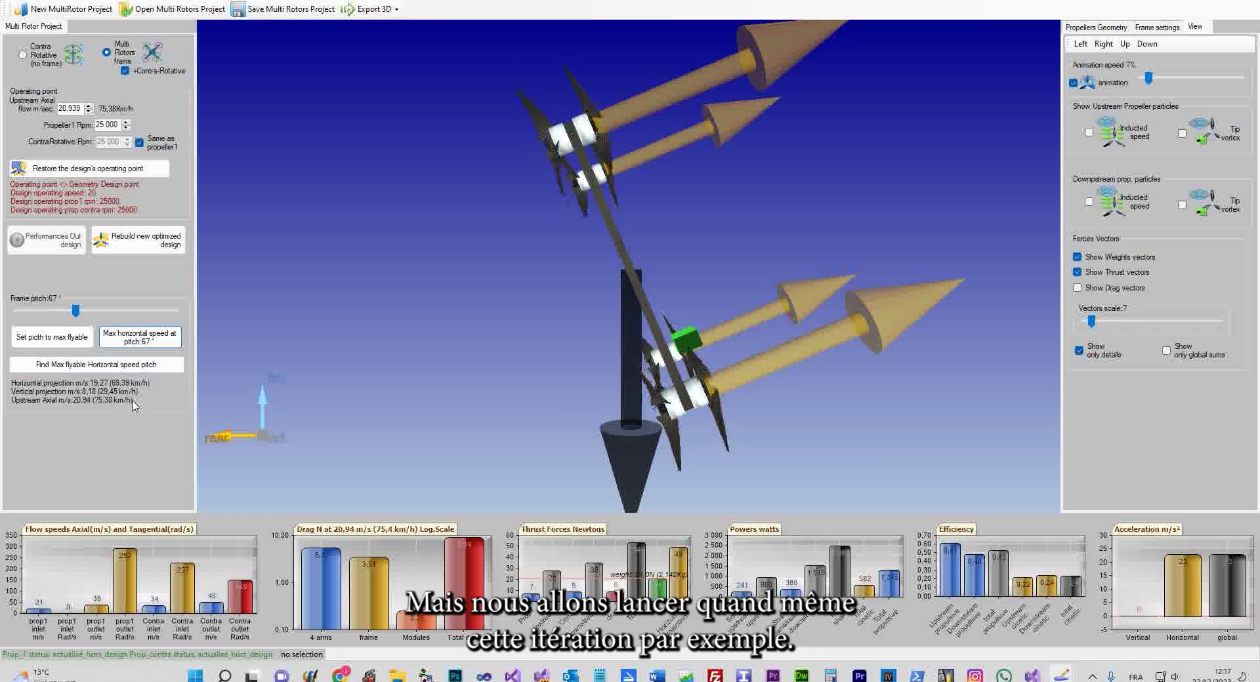
Find the pitch of maximum flyable horizontal speed by iterating all pitch angles, then read and close the result
left_click(109, 365)
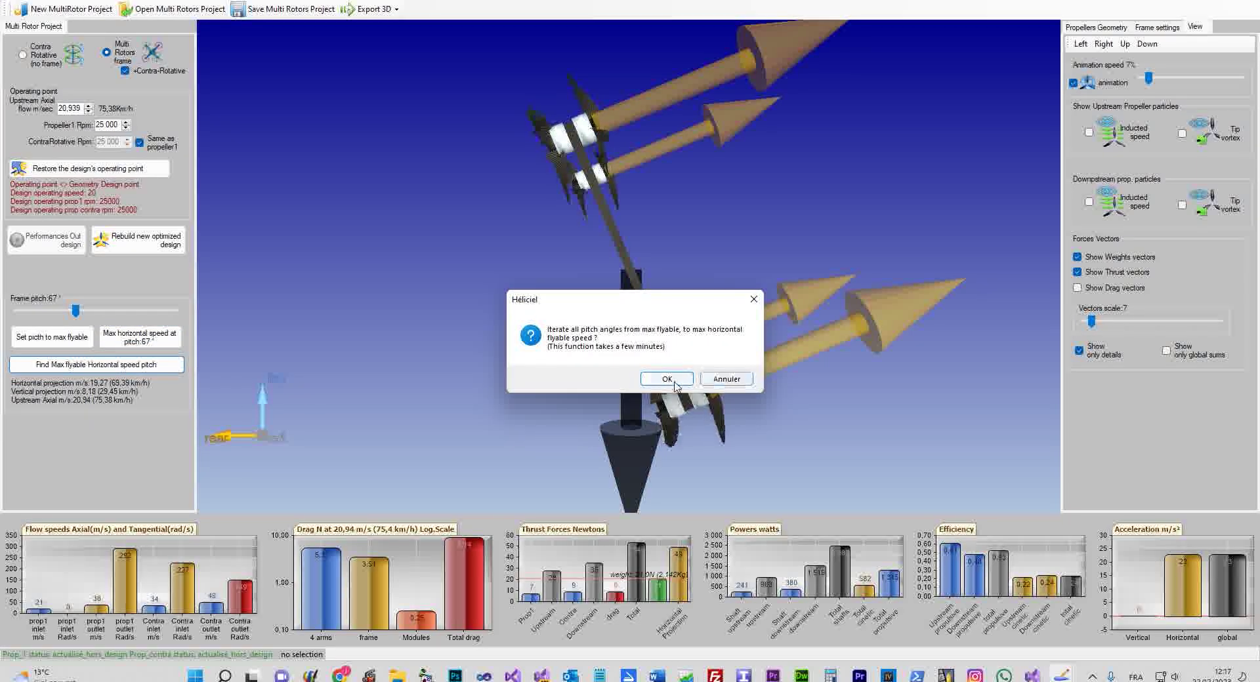
left_click(675, 382)
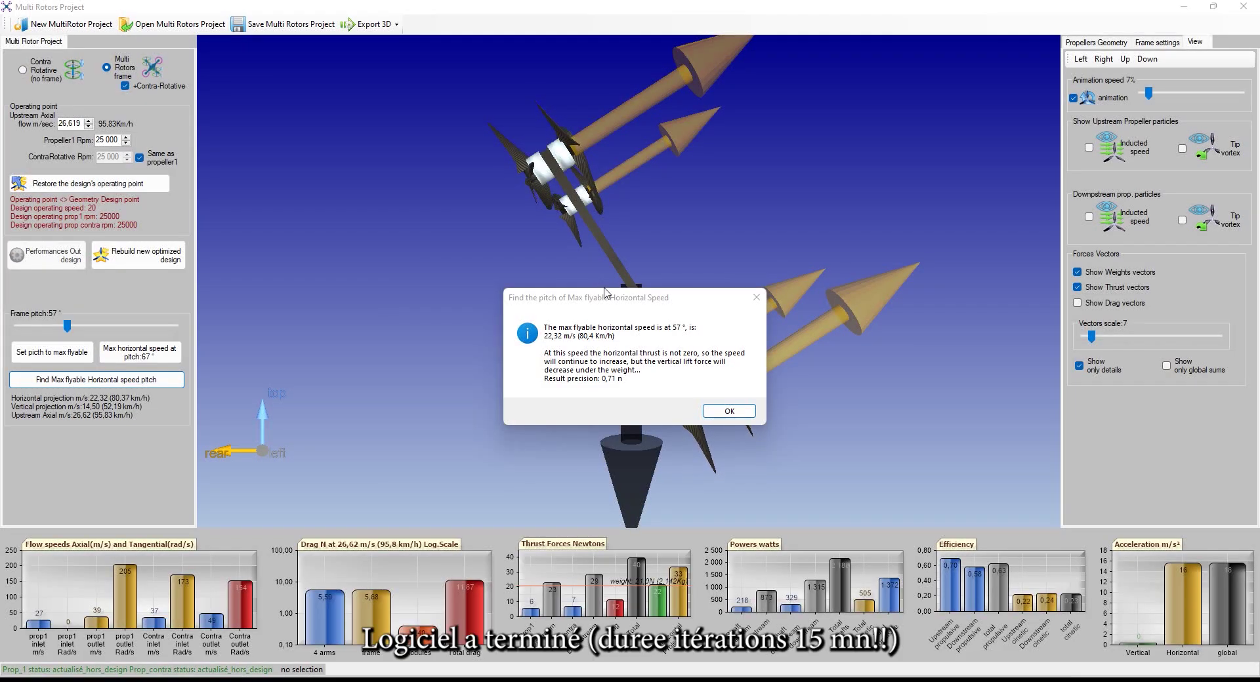
left_click_drag(608, 301, 420, 293)
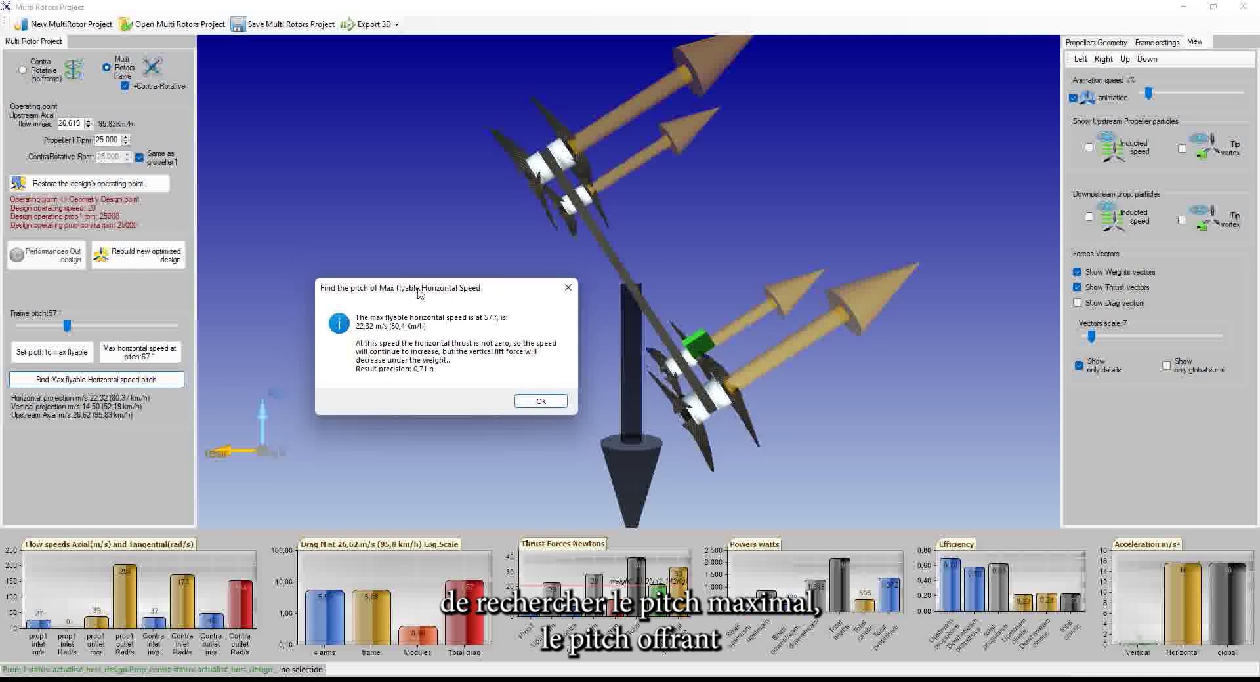
left_click_drag(422, 293, 429, 291)
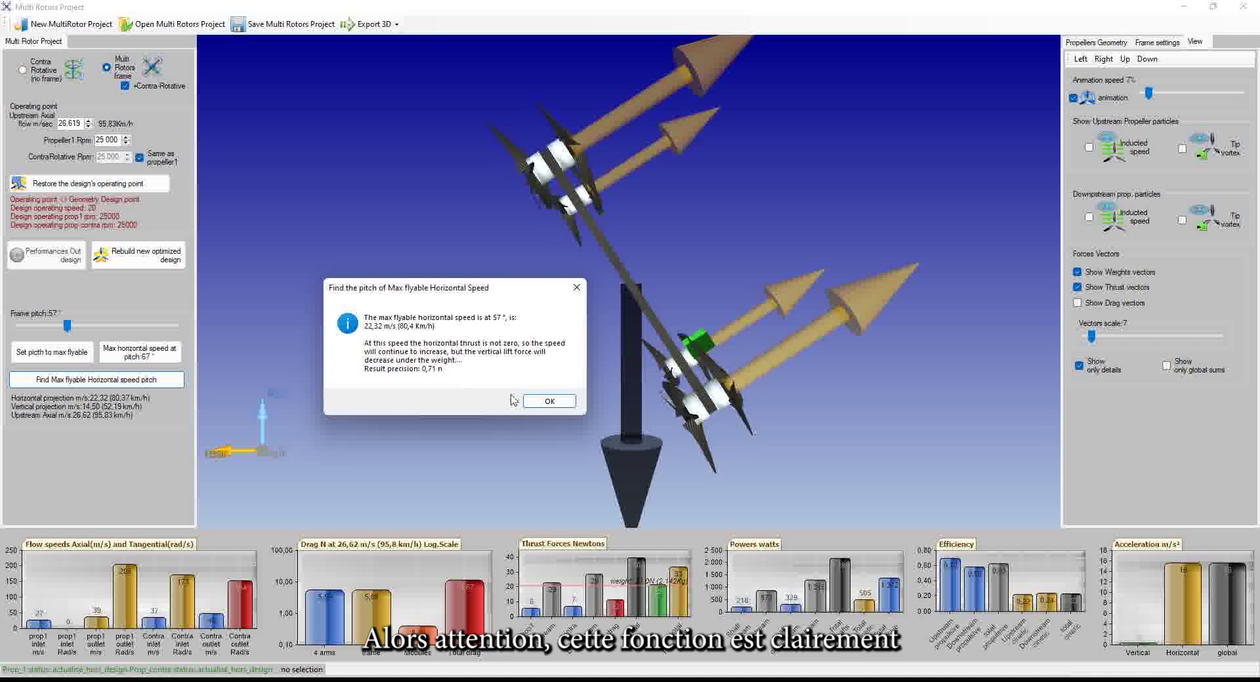
left_click_drag(504, 294, 450, 308)
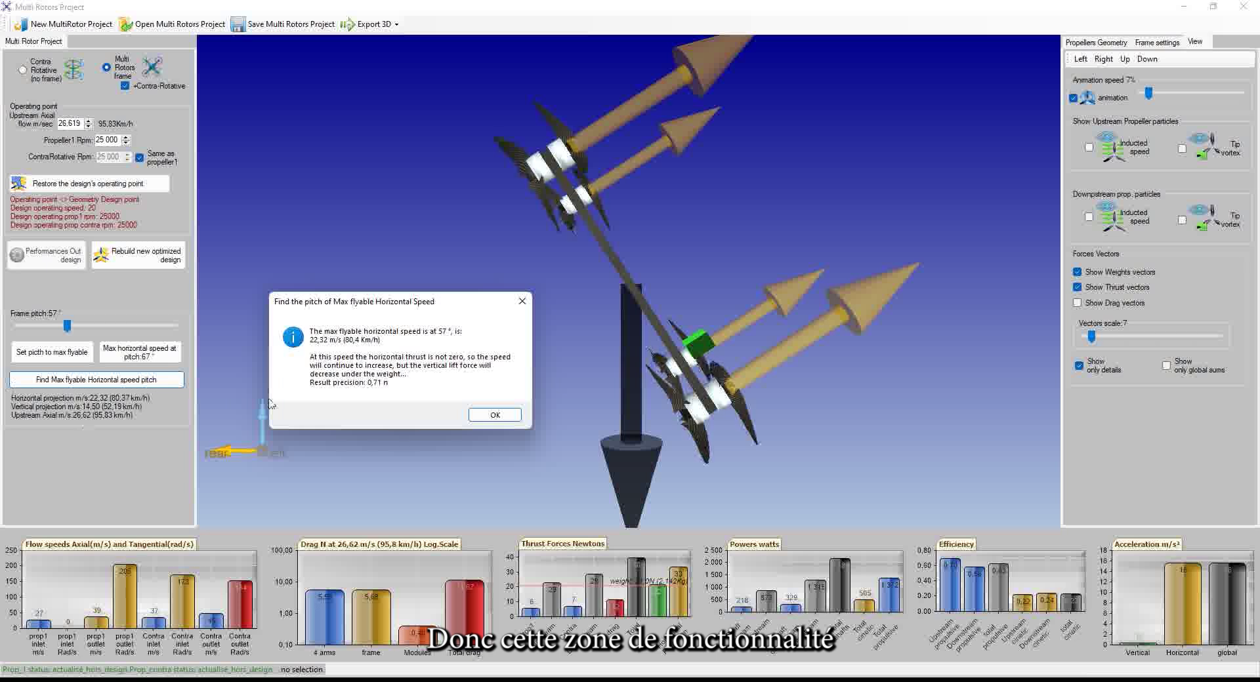
left_click(495, 415)
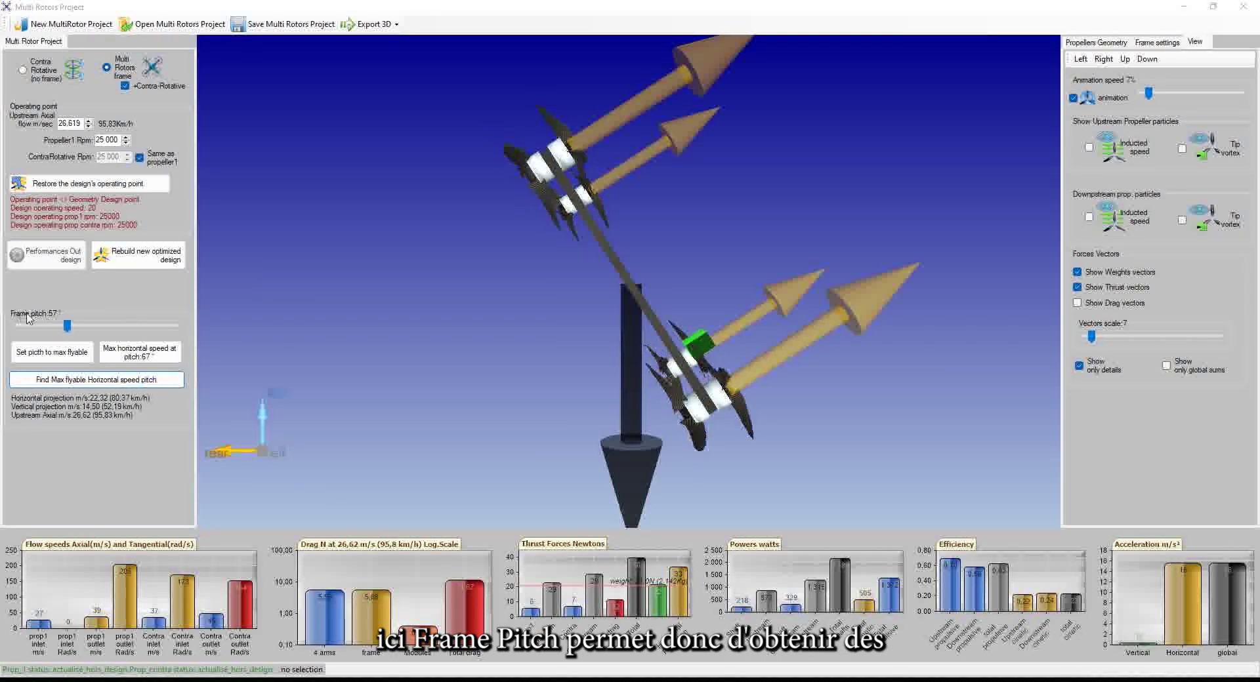
Set the frame pitch to 44° and inspect the tilted drone with its thrust and weight vectors
left_click_drag(69, 329, 58, 330)
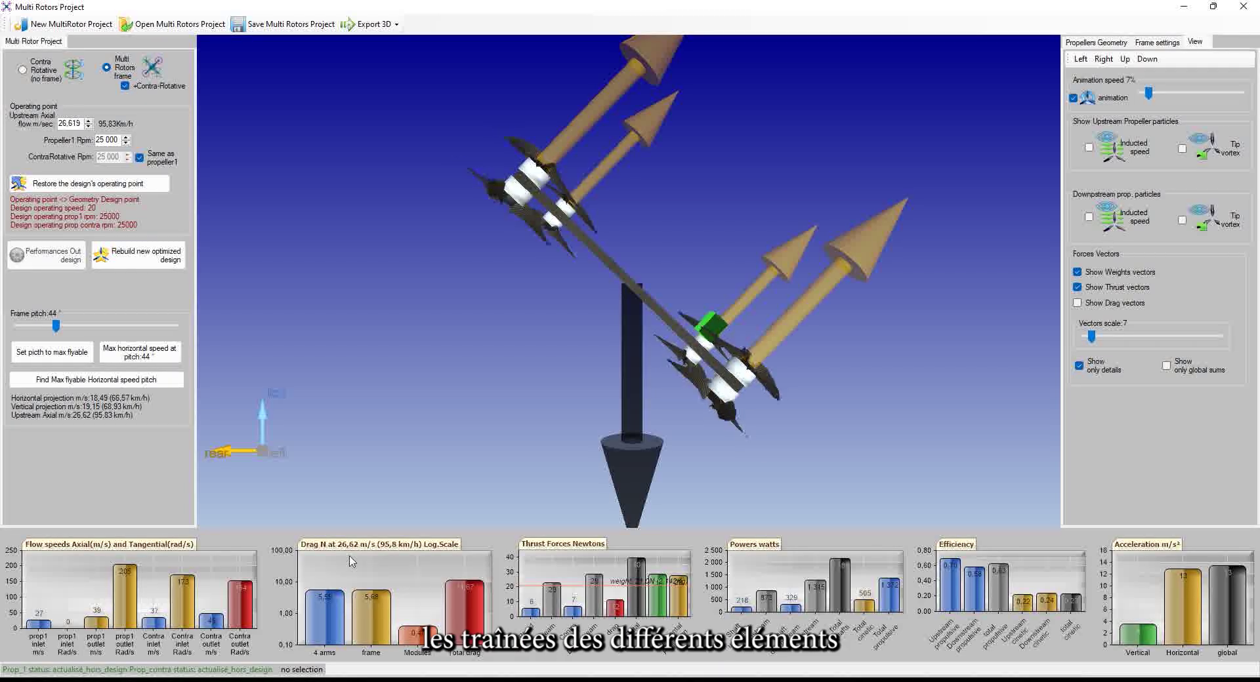
left_click_drag(594, 347, 516, 430)
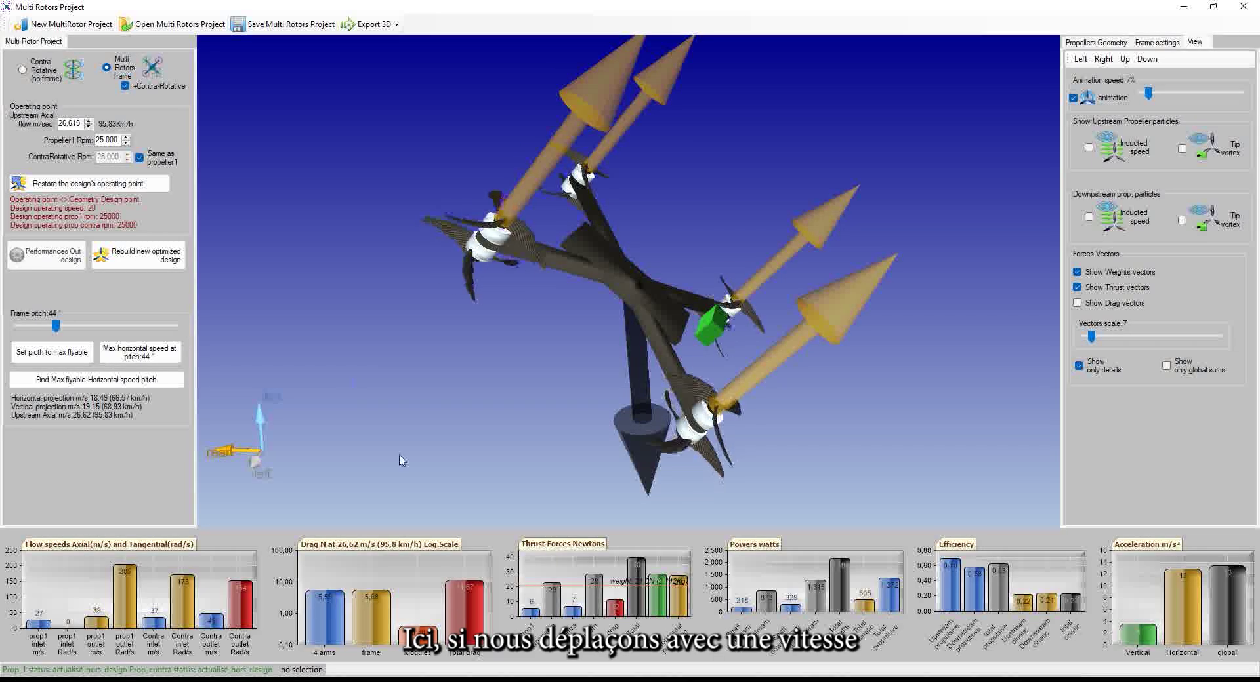
left_click_drag(696, 196, 794, 162)
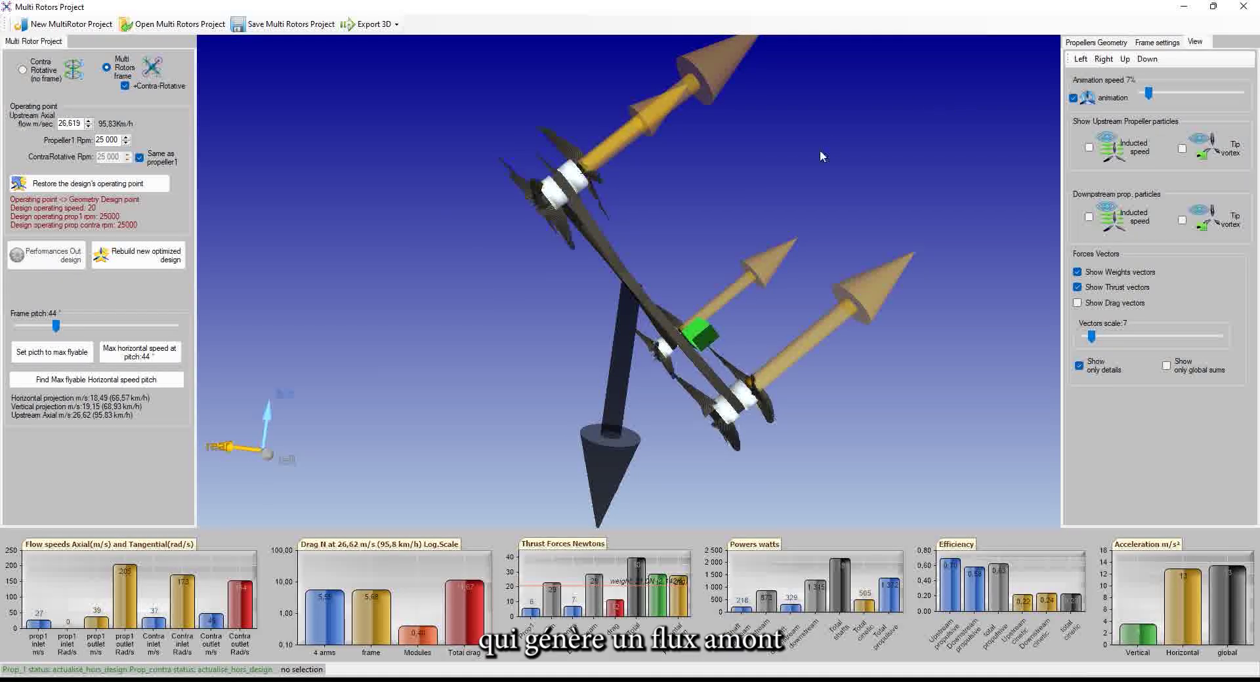
left_click_drag(775, 180, 735, 195)
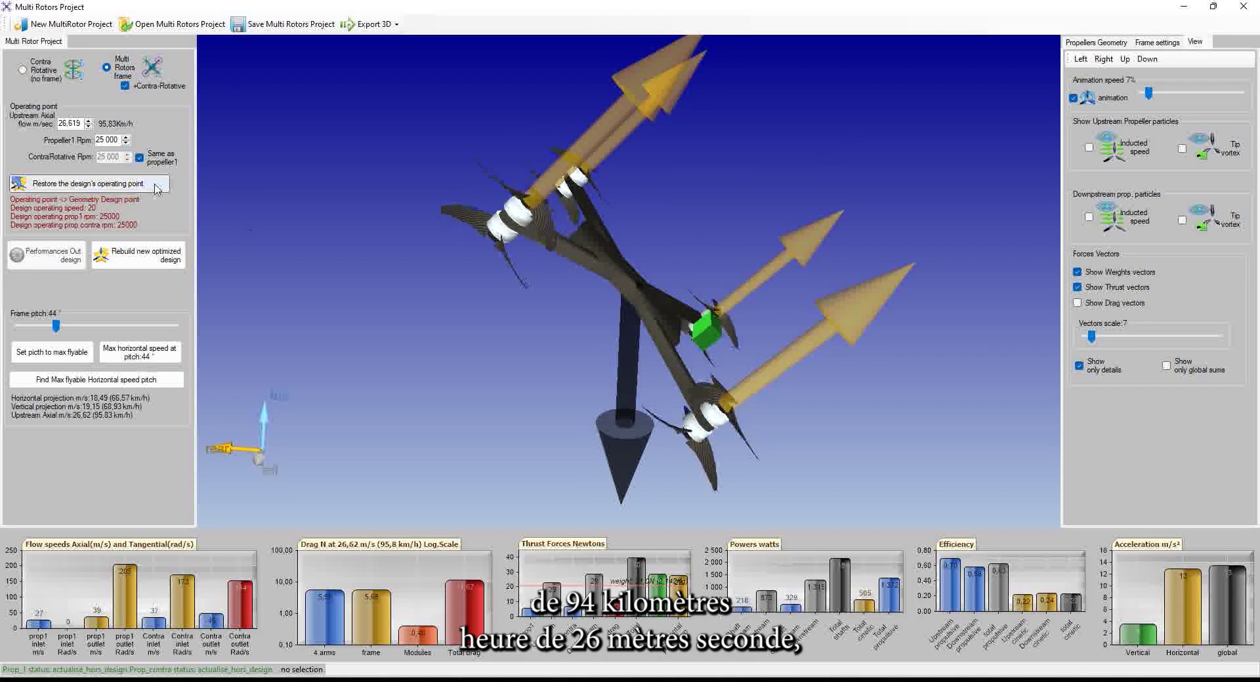
left_click_drag(720, 148, 809, 136)
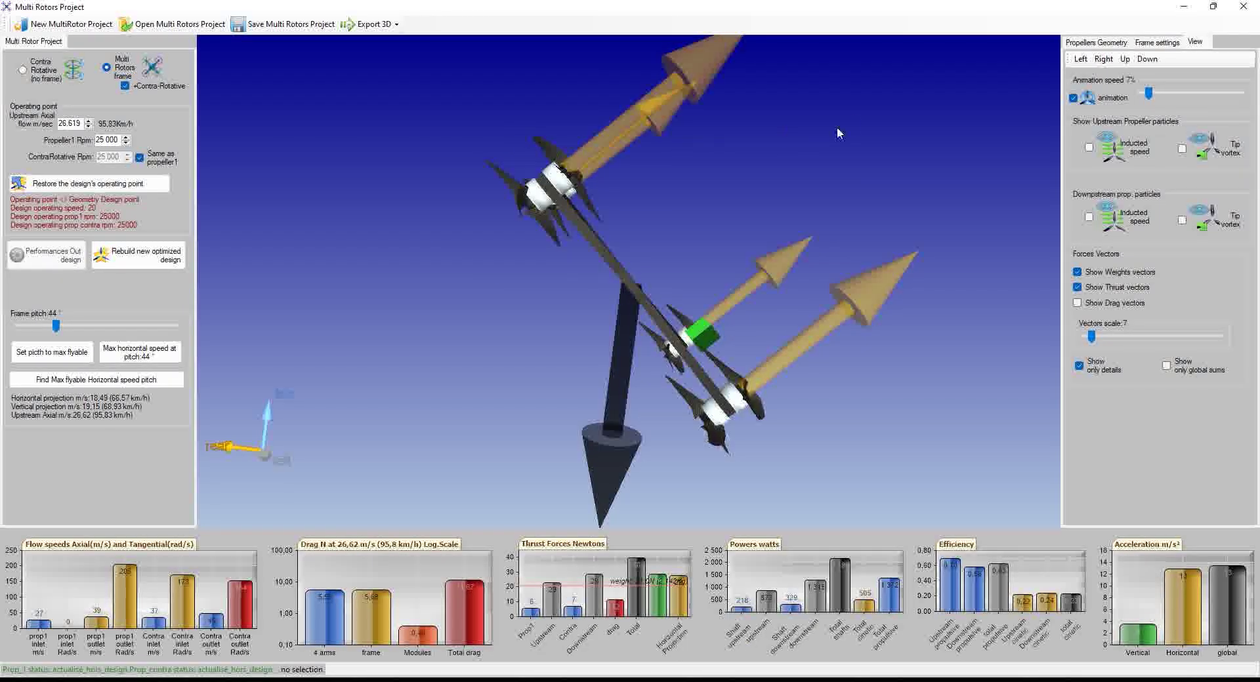
left_click_drag(743, 214, 690, 245)
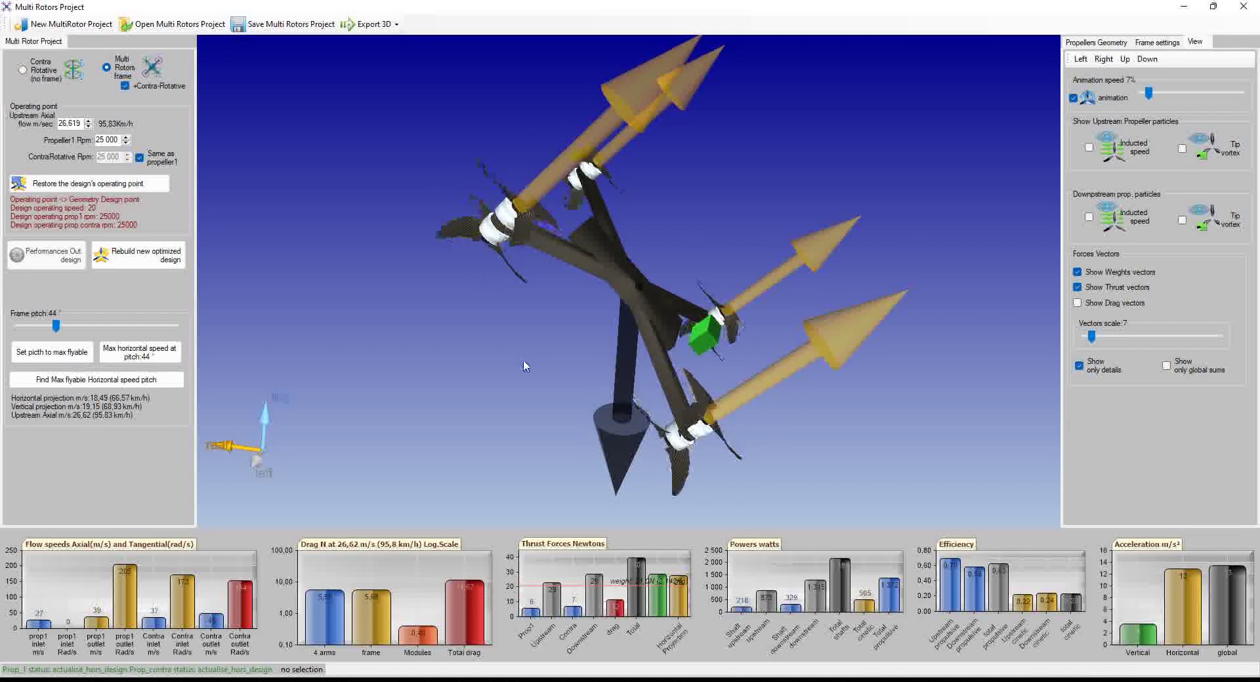
left_click_drag(507, 358, 519, 355)
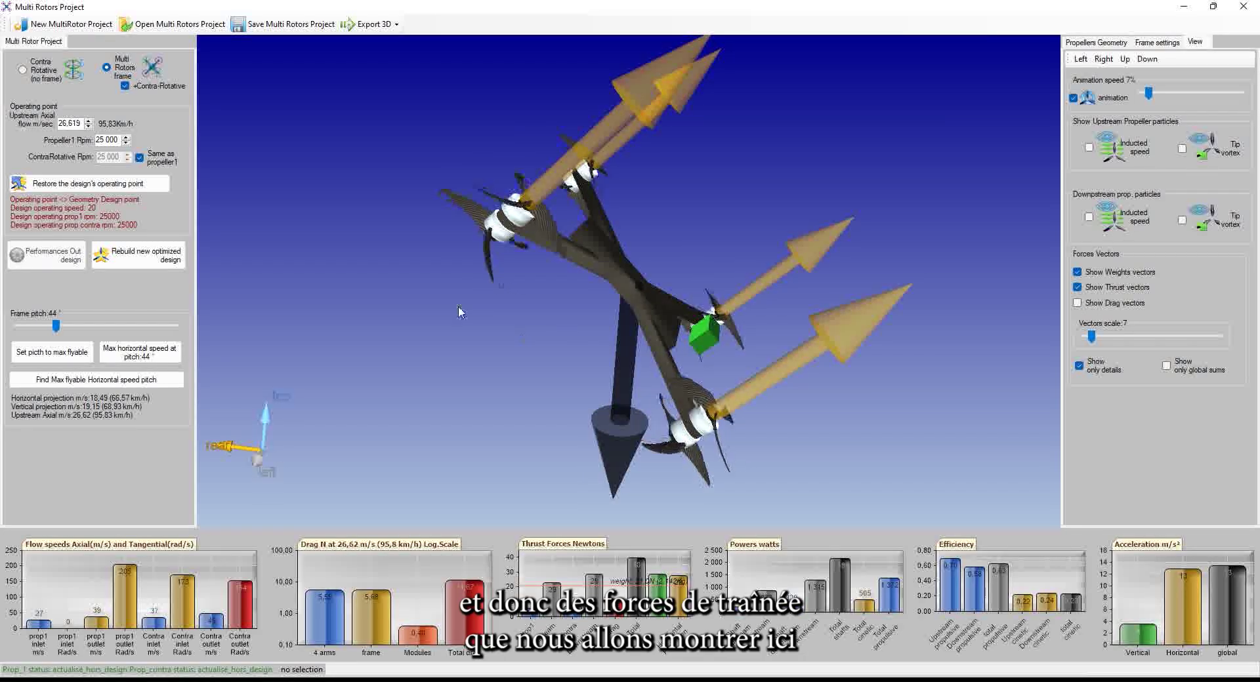
Show the drag vectors and increase the vectors scale so the drag arrows on the frame and arms are readable
left_click(1095, 306)
left_click_drag(972, 408, 843, 368)
left_click_drag(601, 343, 628, 256)
left_click_drag(1091, 338, 1115, 338)
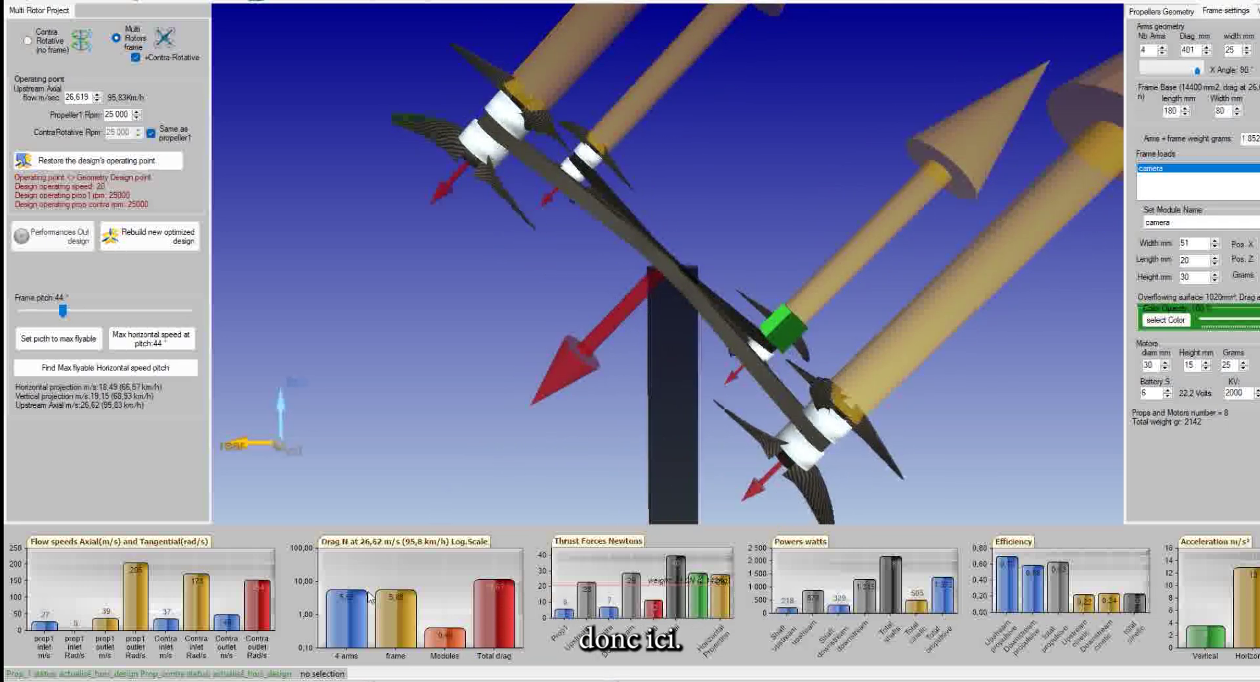
Check the drag of the four arms, select an arm and set the arms' width to 15 mm
mouse_move(339, 619)
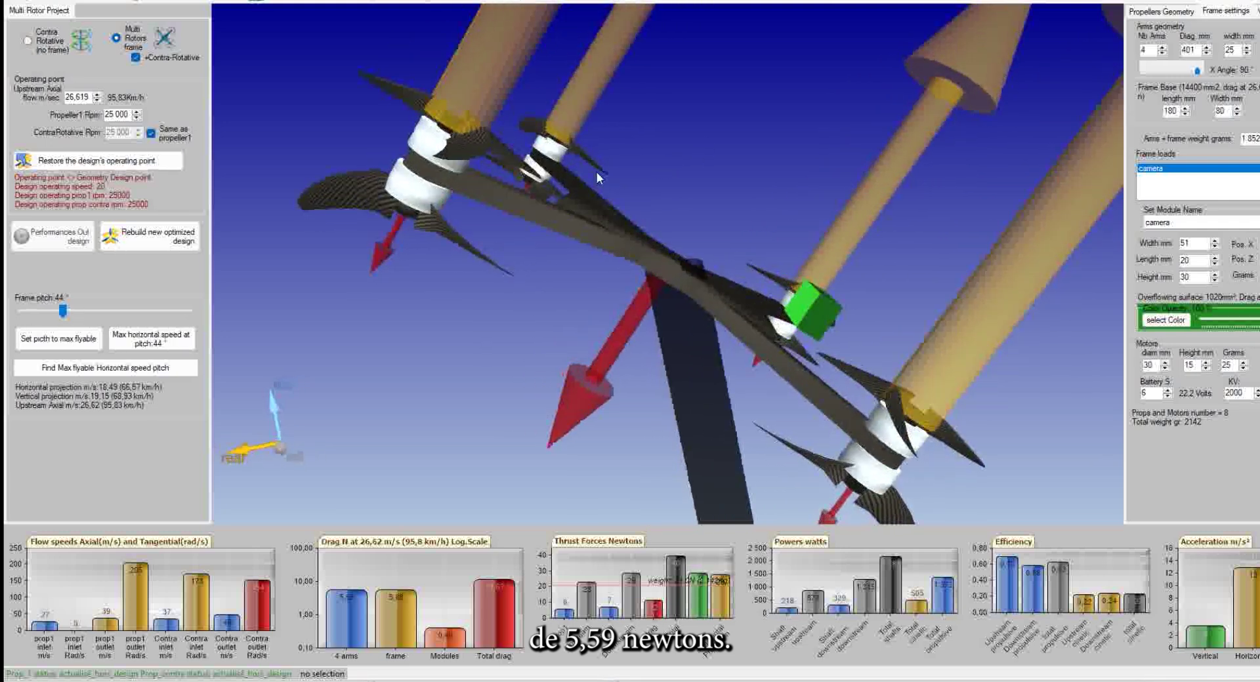
left_click(472, 197)
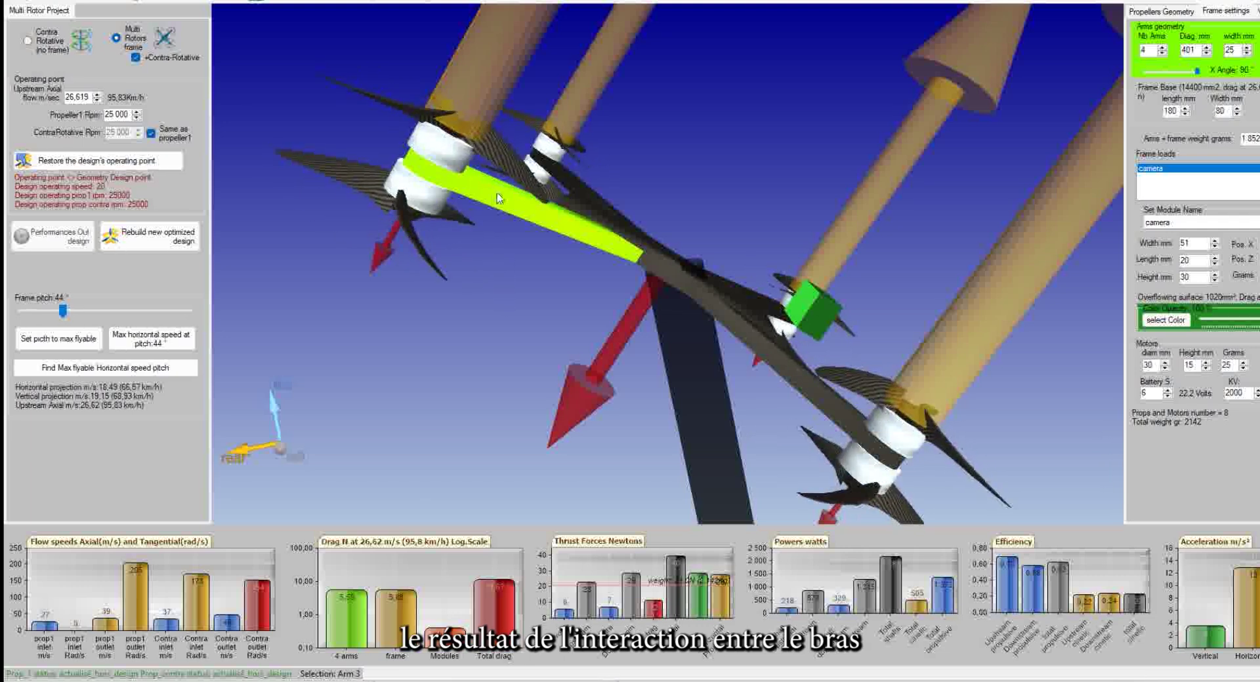
left_click(680, 185)
left_click_drag(680, 186, 435, 271)
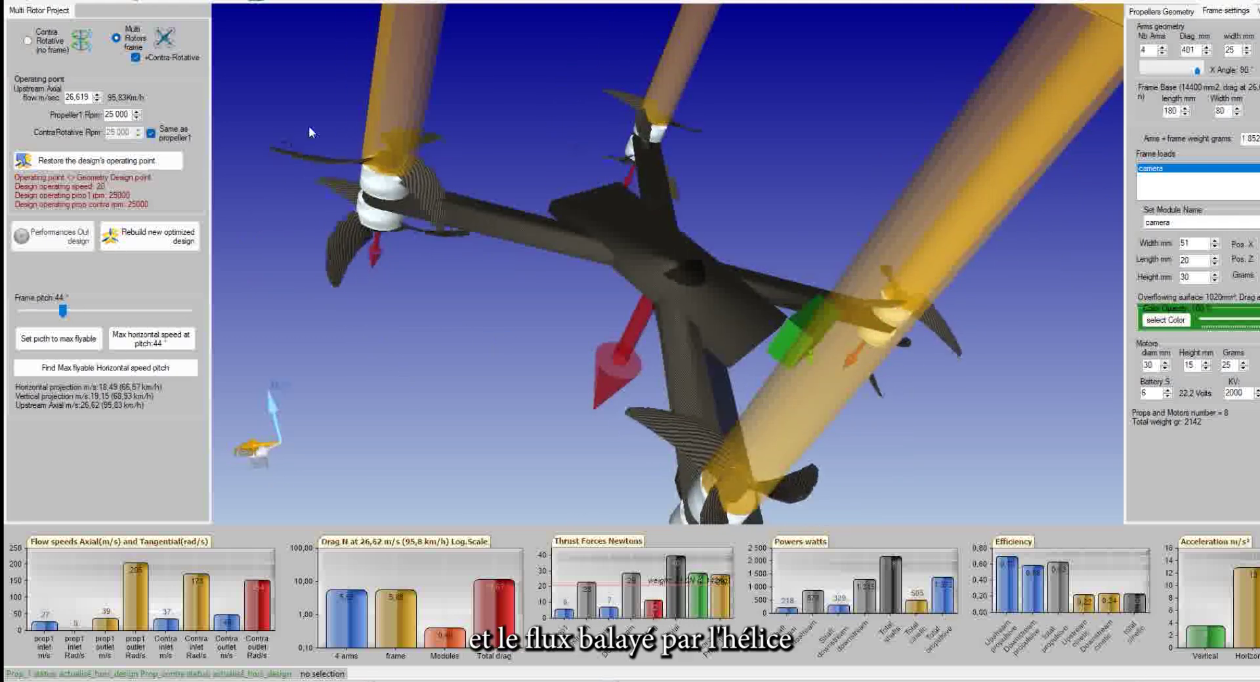
left_click(426, 214)
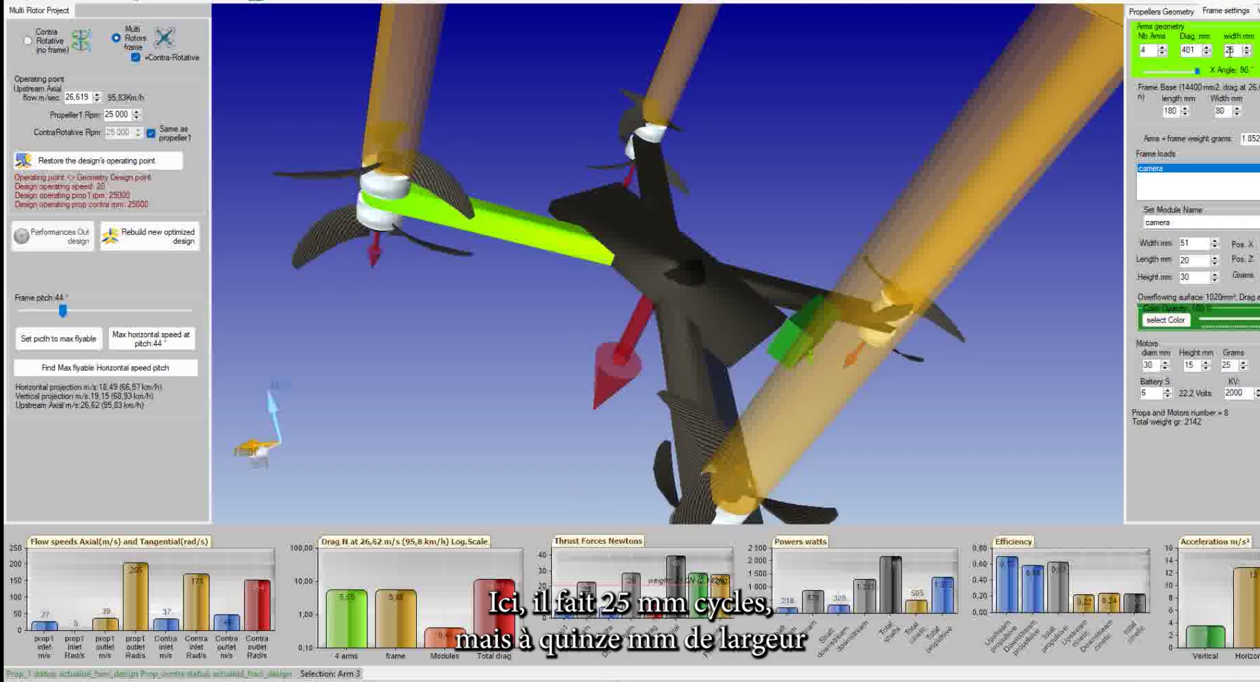
left_click_drag(1229, 51, 1219, 52)
type("1")
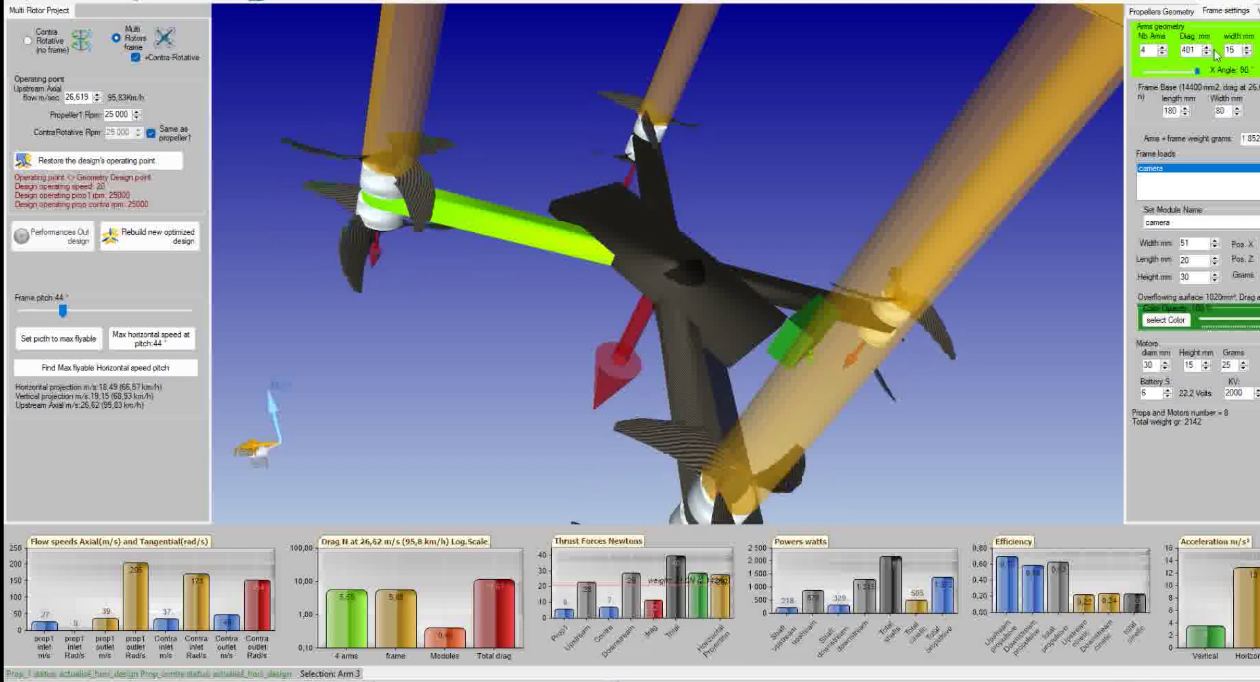
left_click(1189, 51)
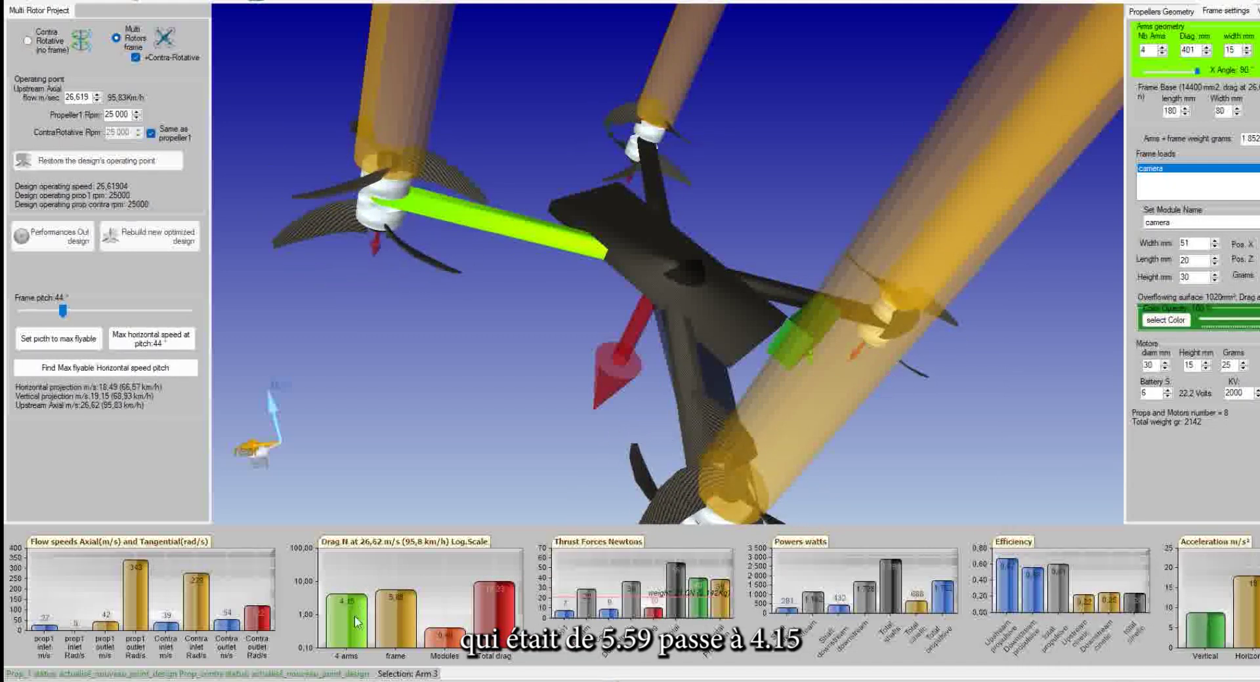
Examine the narrower arms under the propellers and their drag vectors from several angles, comparing the arms' drag in the chart
left_click_drag(543, 311, 498, 506)
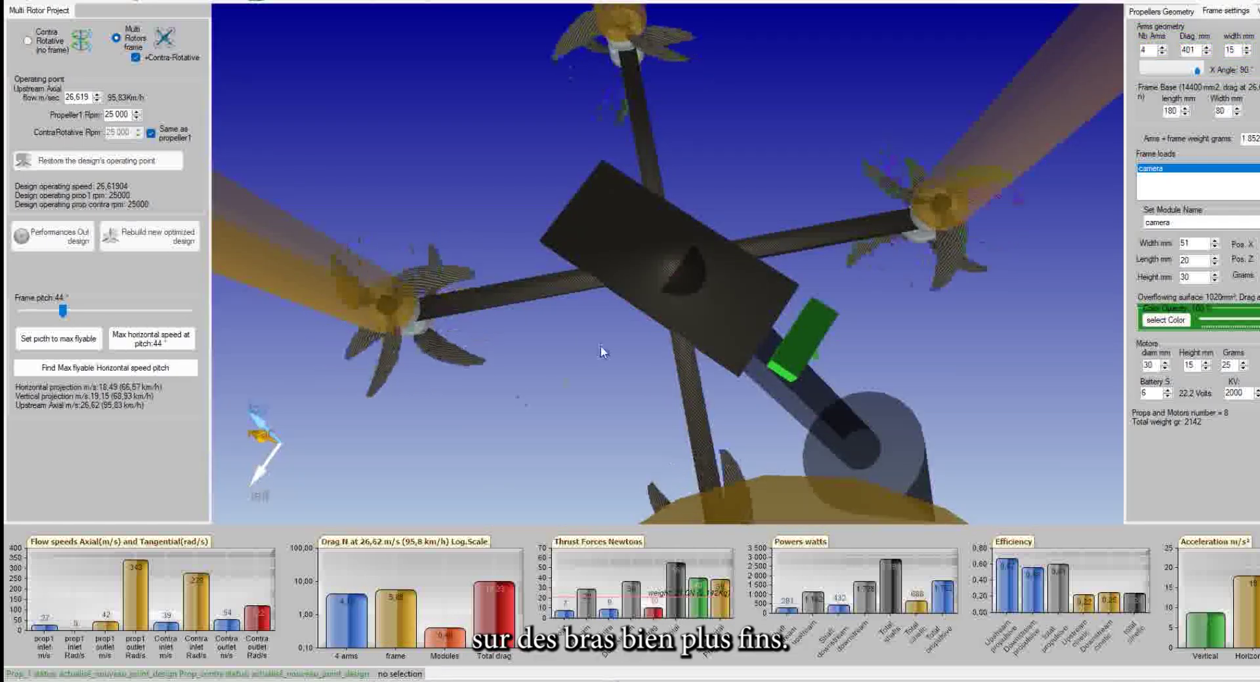
left_click_drag(698, 282, 750, 226)
left_click_drag(607, 359, 444, 372)
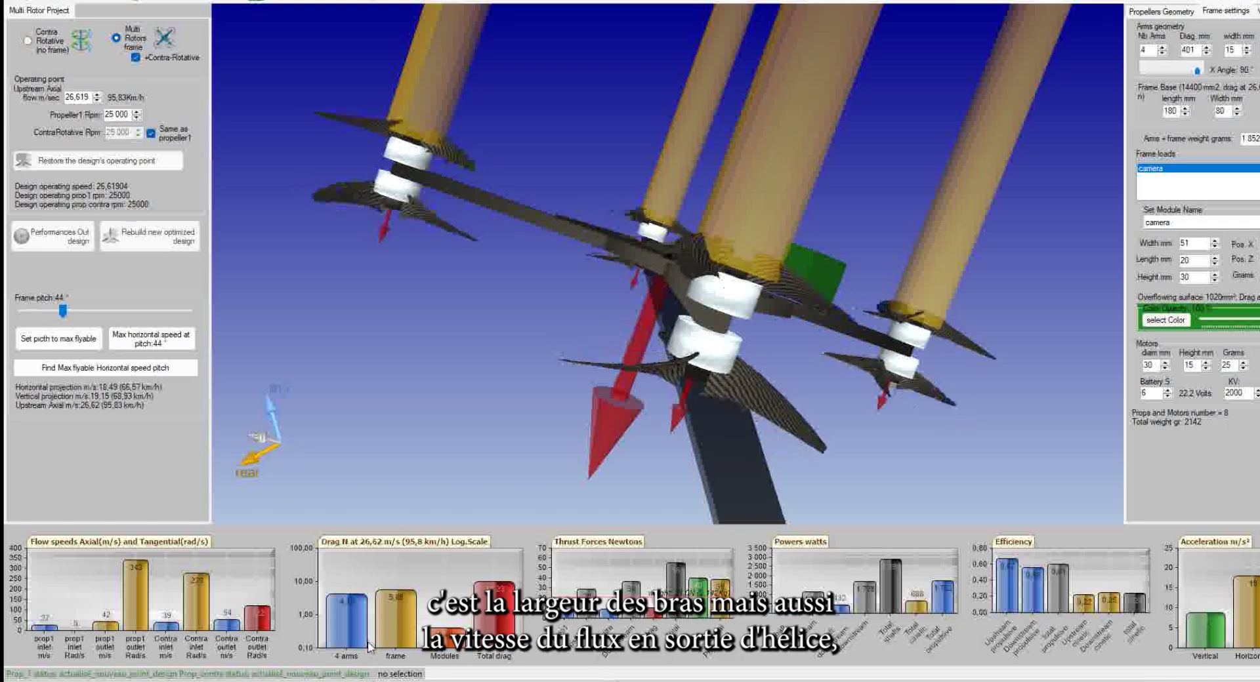
left_click_drag(431, 266, 431, 189)
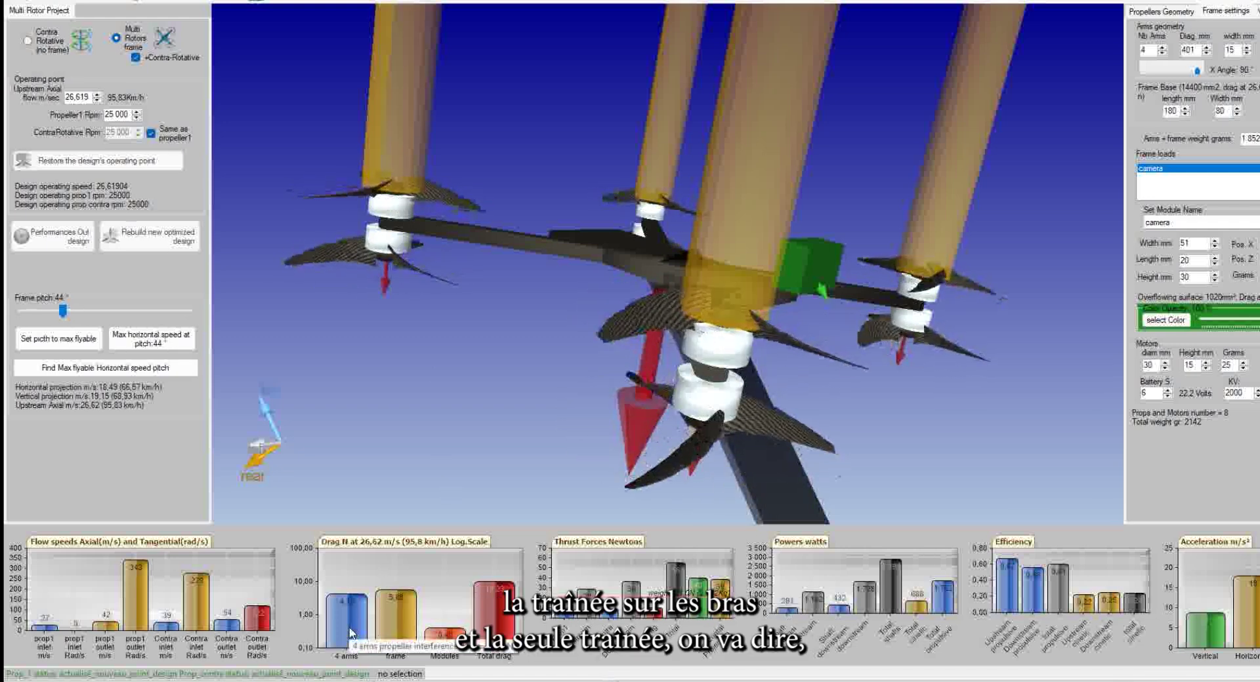
left_click_drag(437, 359, 531, 332)
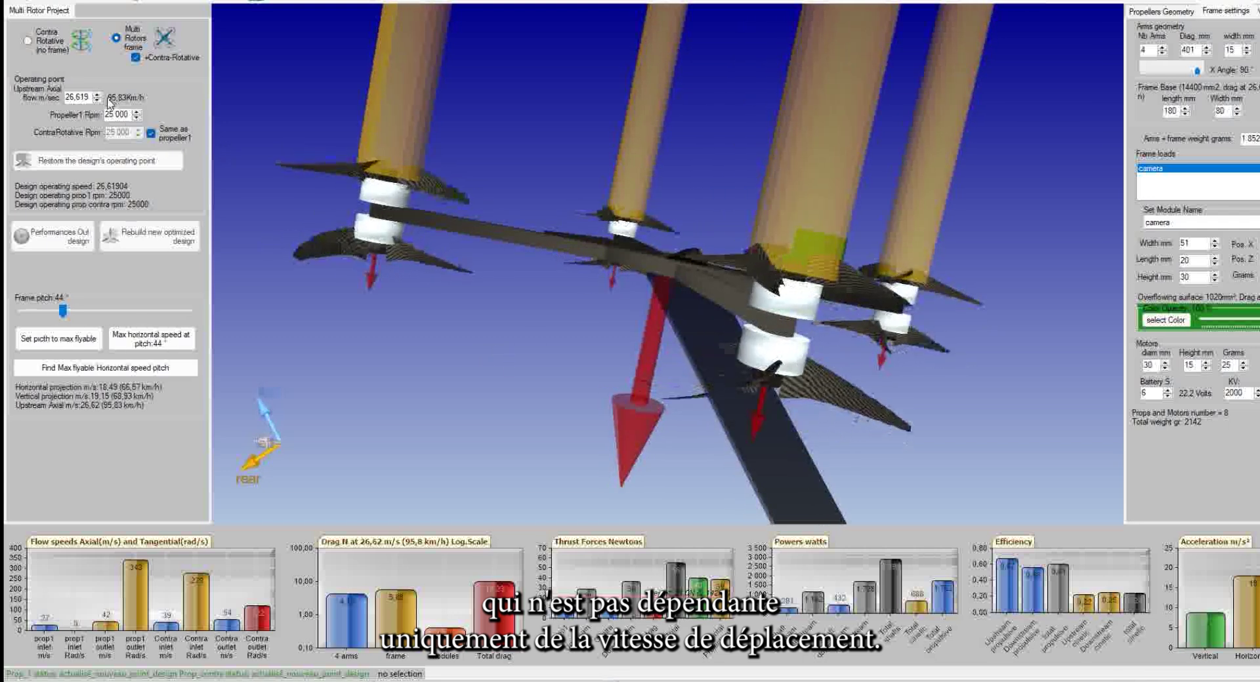
Set the upstream axial flow speed to 1 m/s and compute the propellers' performances out of design
double_click(86, 97)
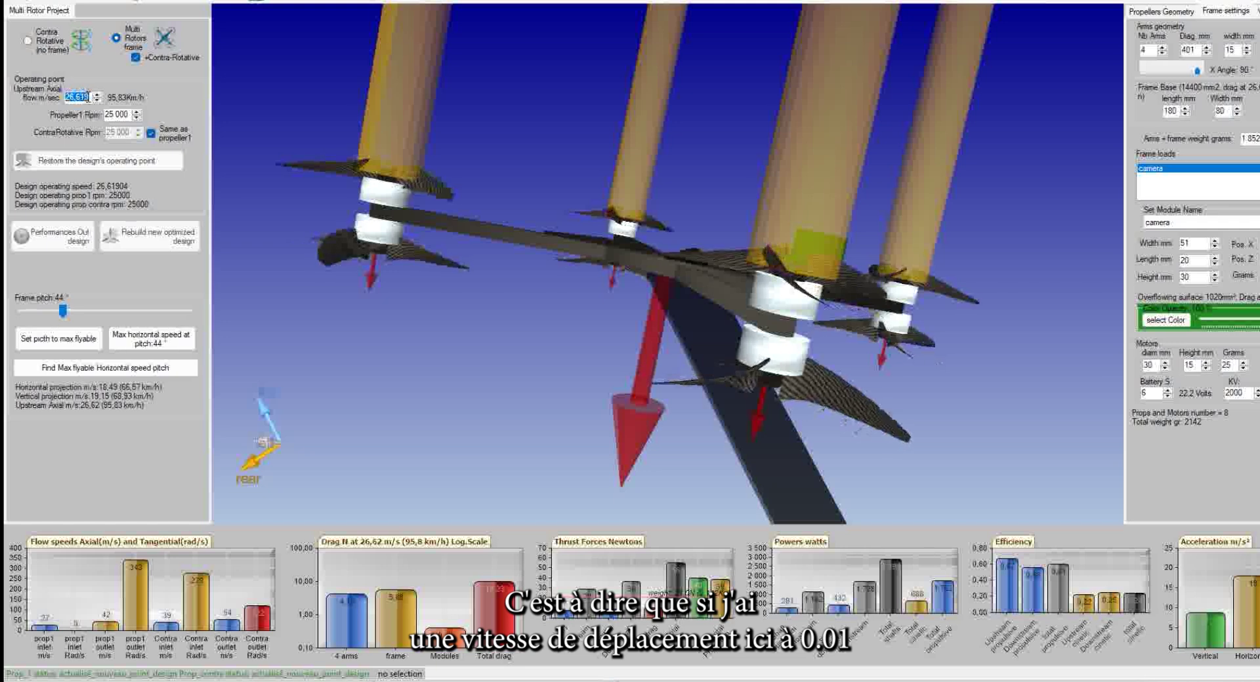
type("001")
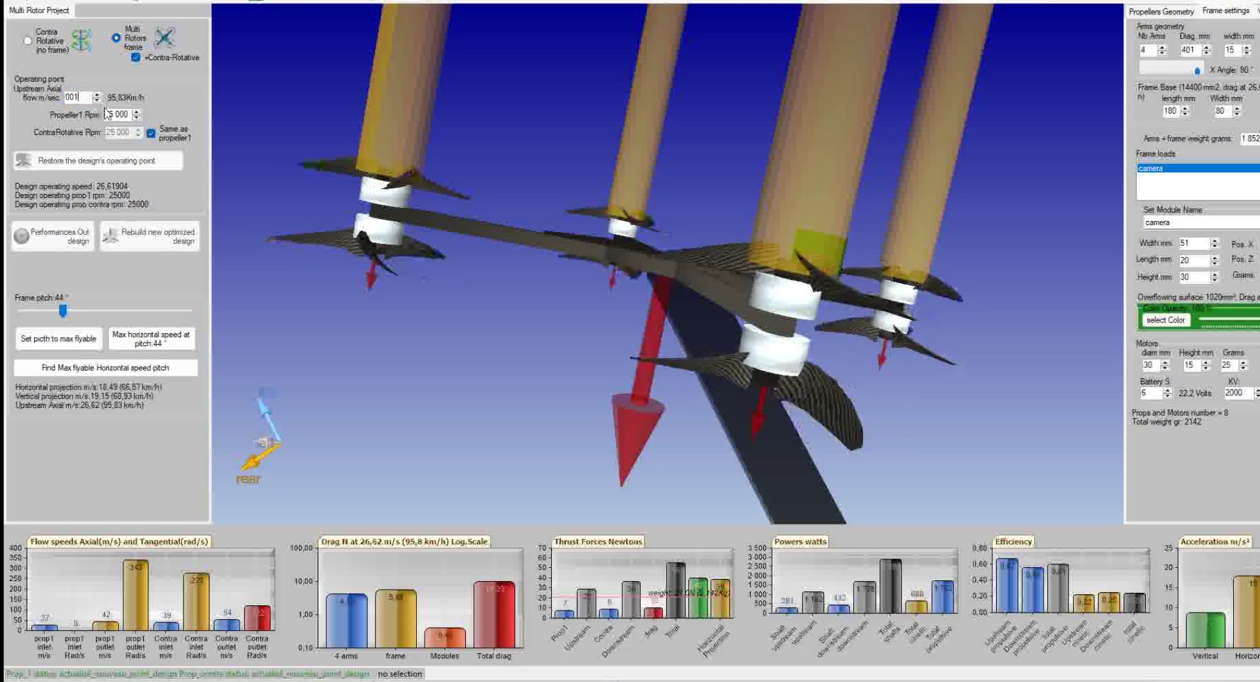
left_click(115, 114)
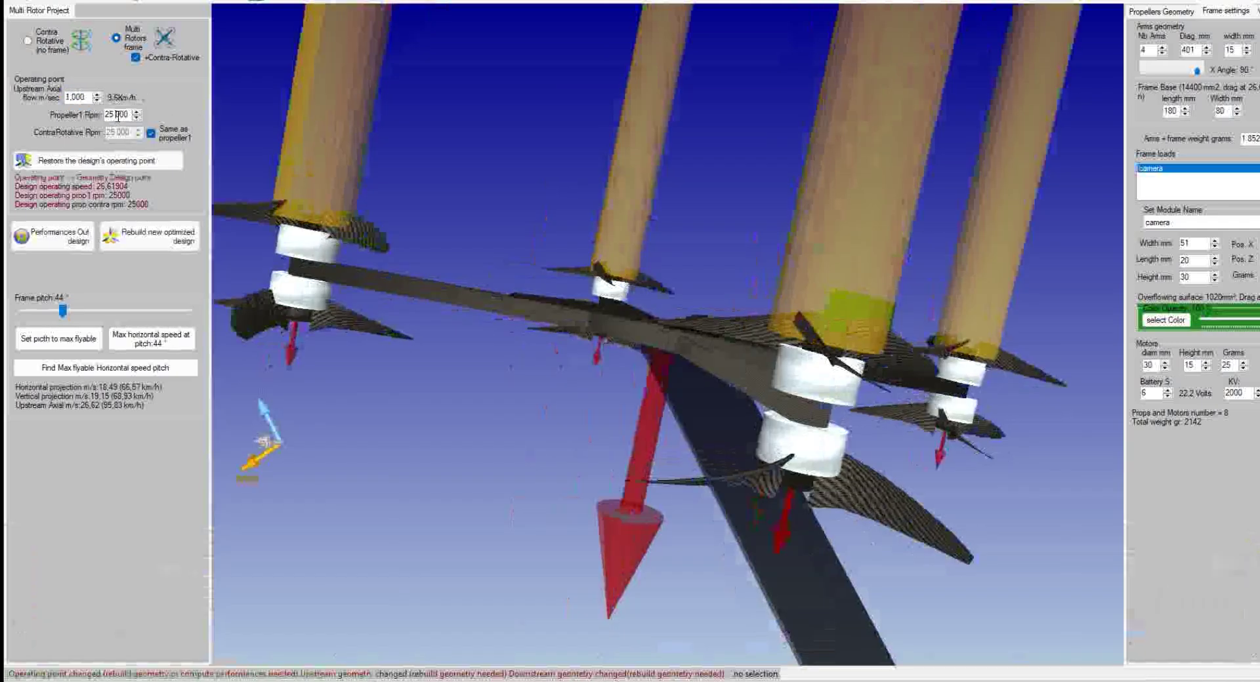
left_click(53, 239)
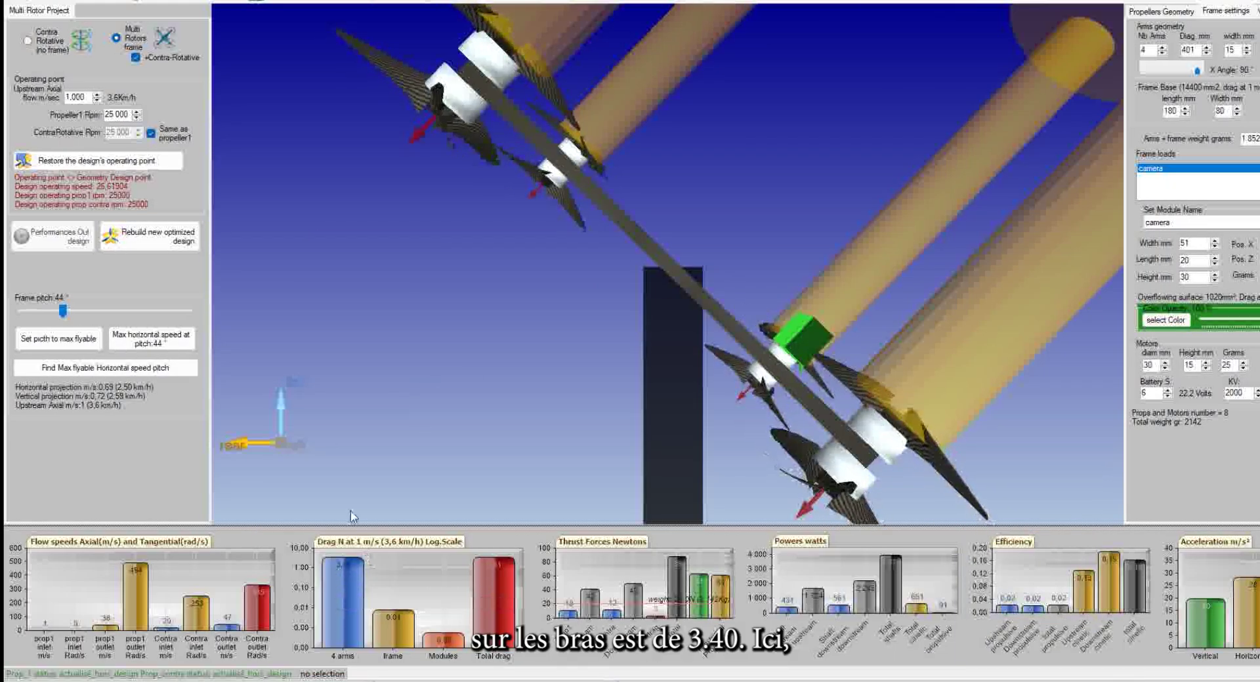
Examine the drag of the frame base, the camera module and the arms at 1 m/s, selecting an arm to compare it in the drag chart
left_click_drag(438, 242, 375, 298)
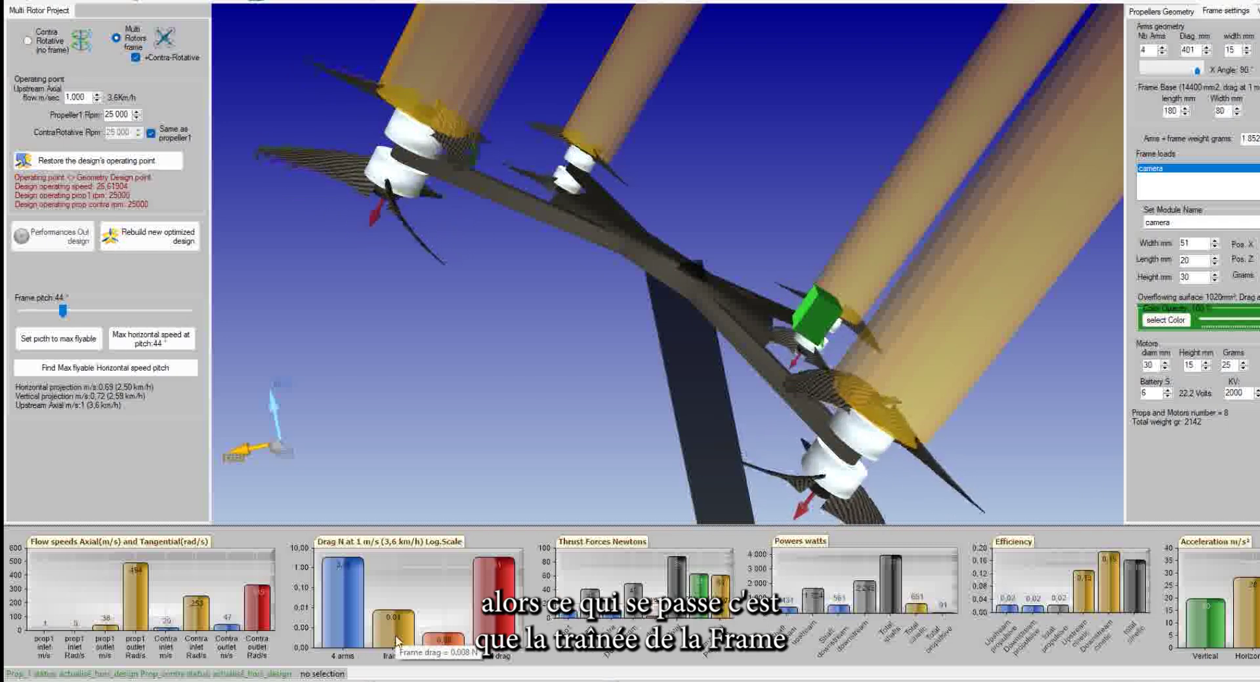
left_click_drag(642, 245, 588, 380)
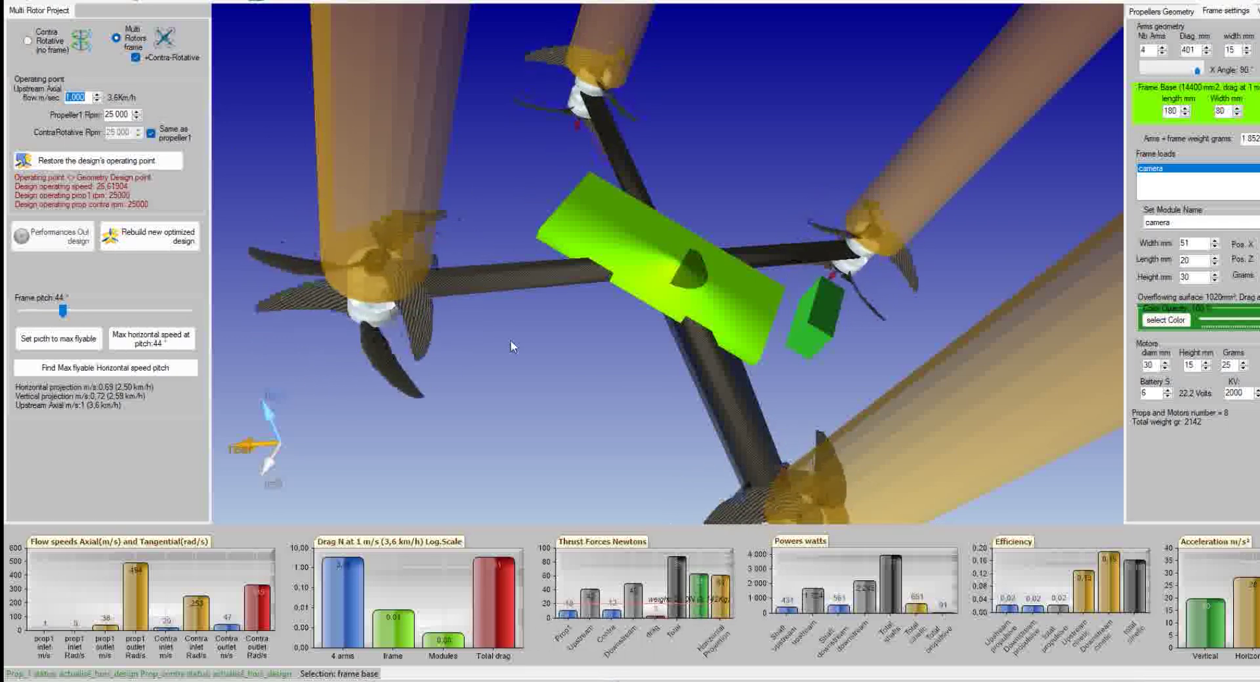
left_click(568, 372)
left_click_drag(584, 402, 663, 337)
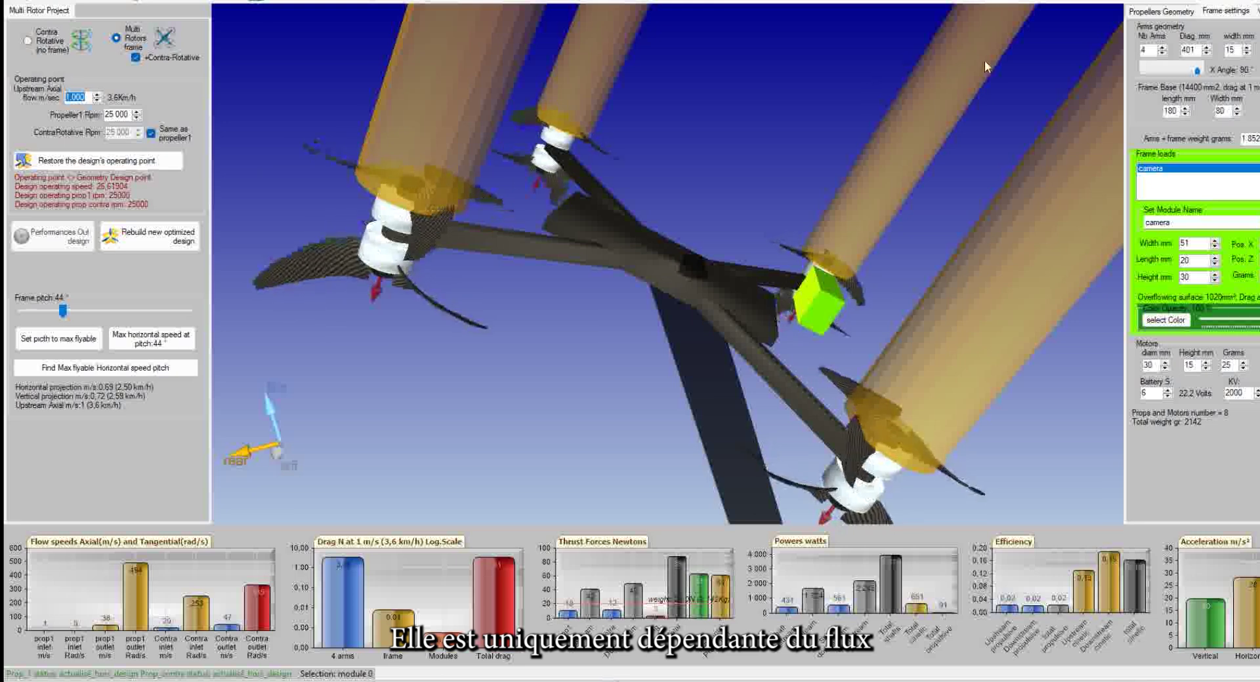
left_click_drag(786, 376, 620, 457)
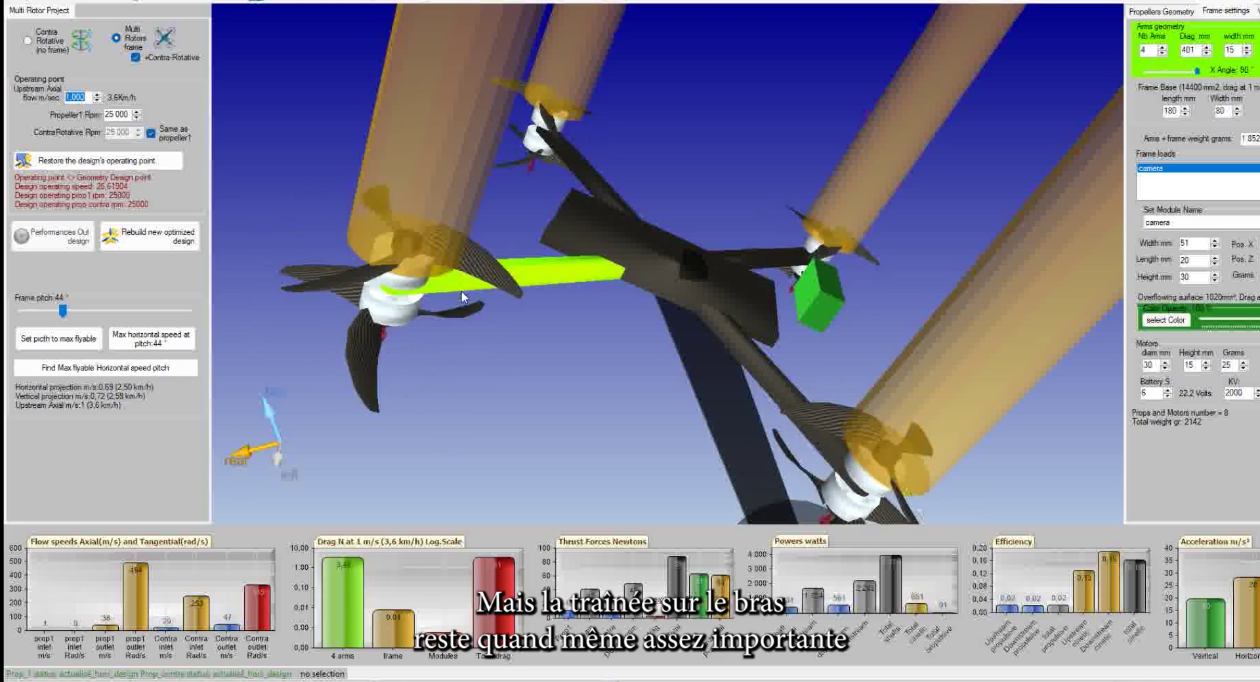
left_click(461, 295)
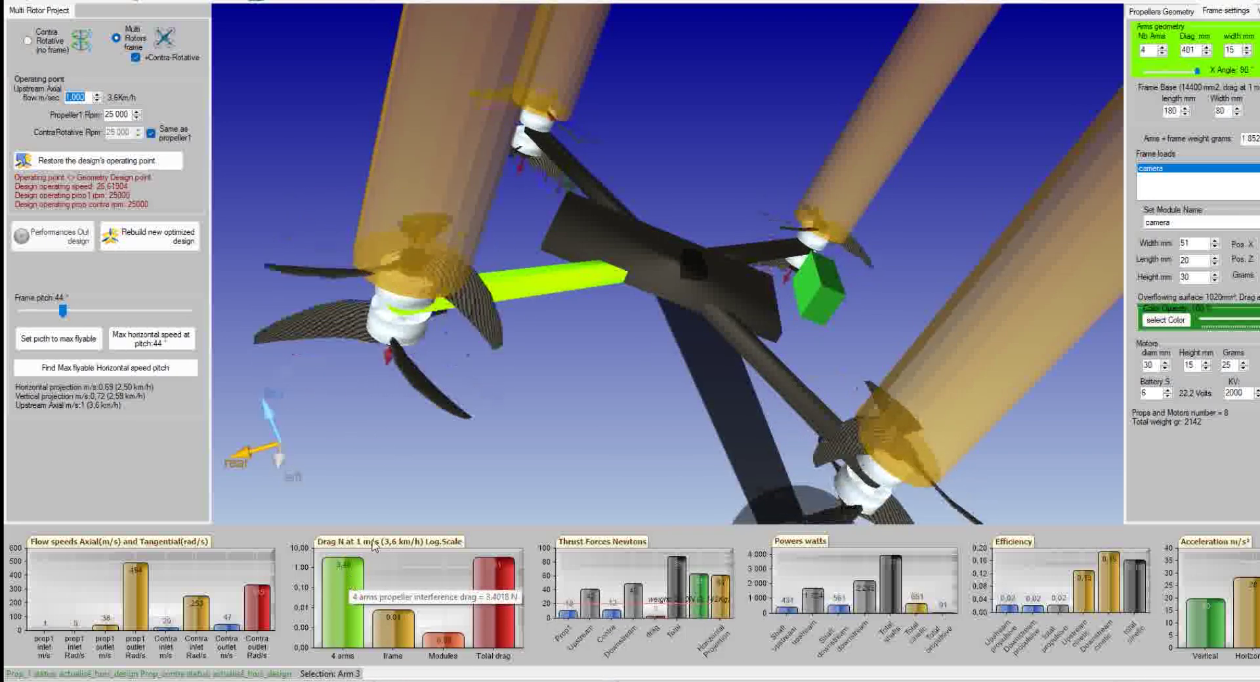
left_click(498, 287)
left_click_drag(656, 401, 689, 361)
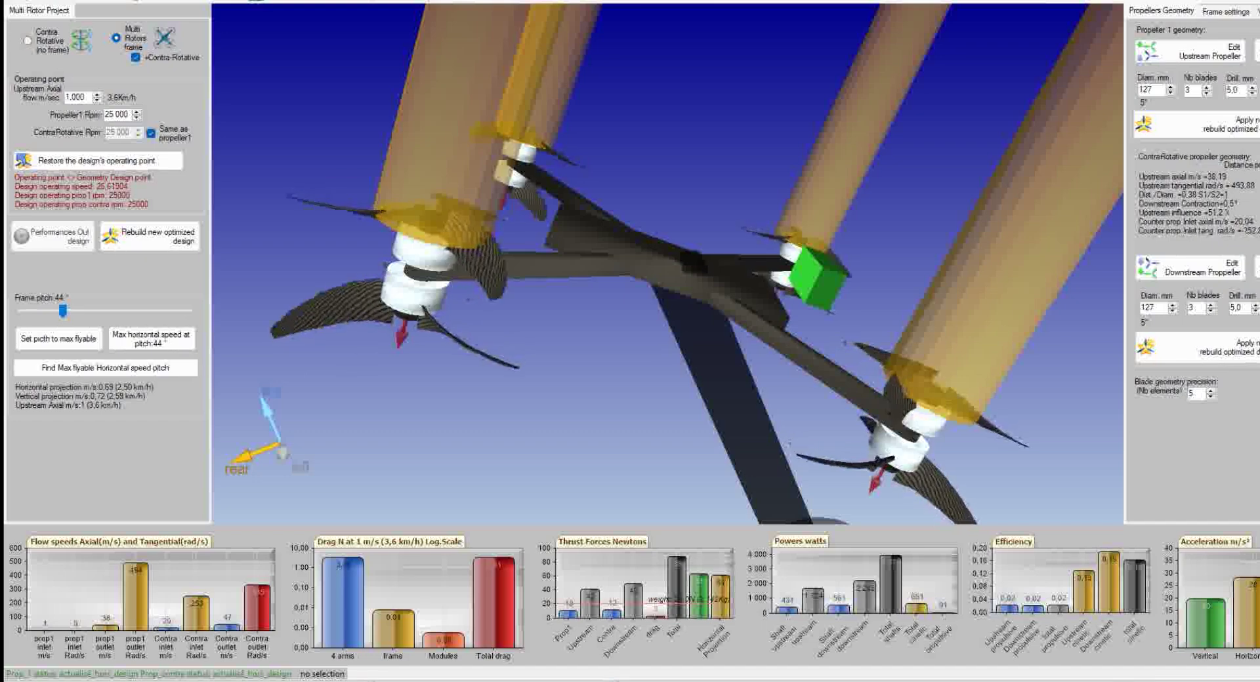
Show the induced speed particles for both the upstream and downstream propellers
left_click(1257, 11)
left_click(1193, 117)
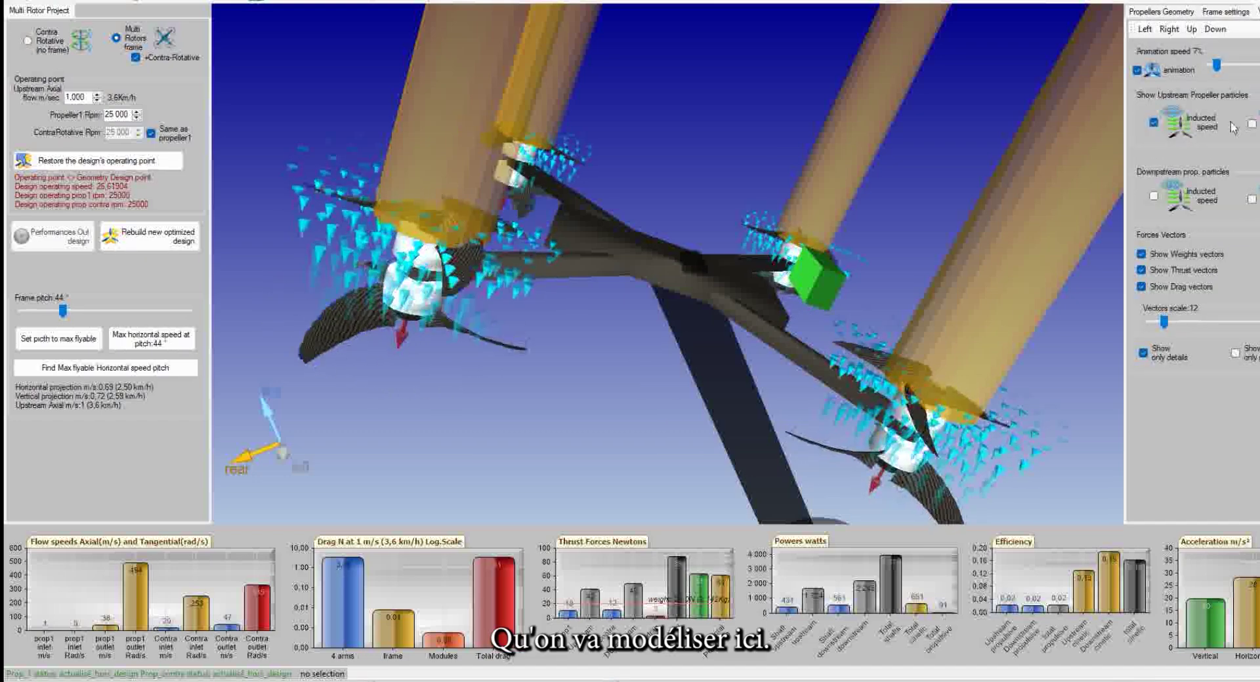
left_click(1154, 195)
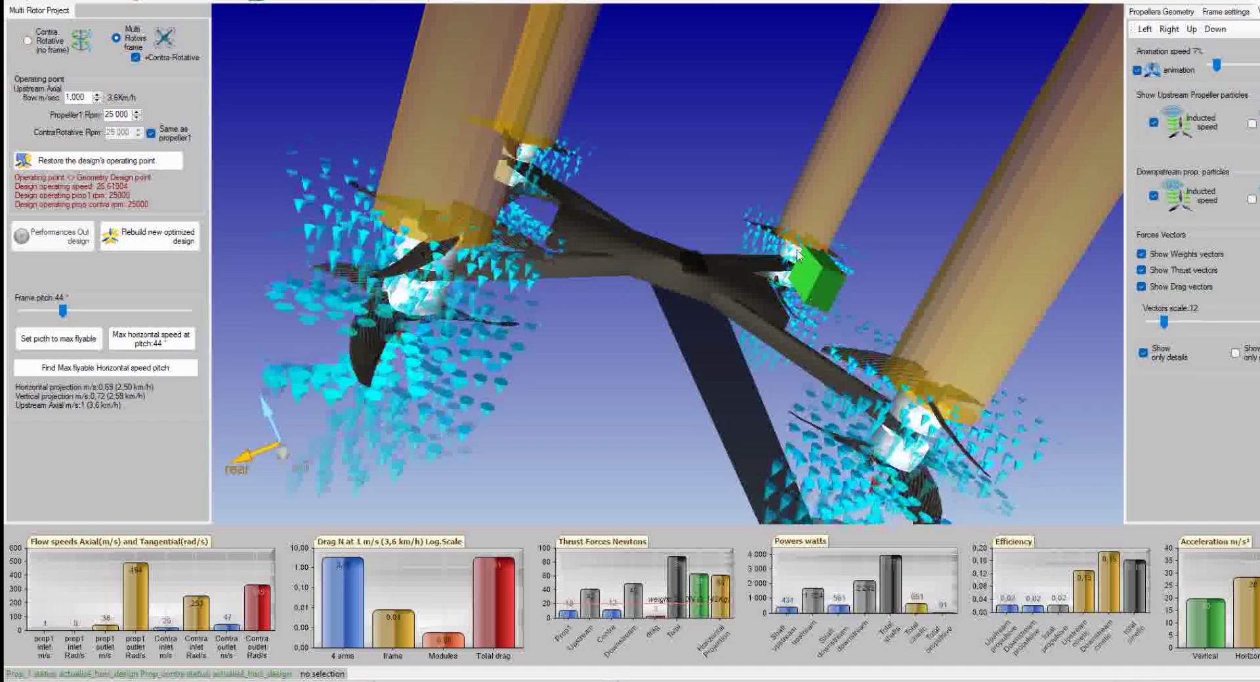
Examine the induced flow around the arms from several angles and check the arms' propeller interference drag in the chart
left_click_drag(664, 392, 858, 348)
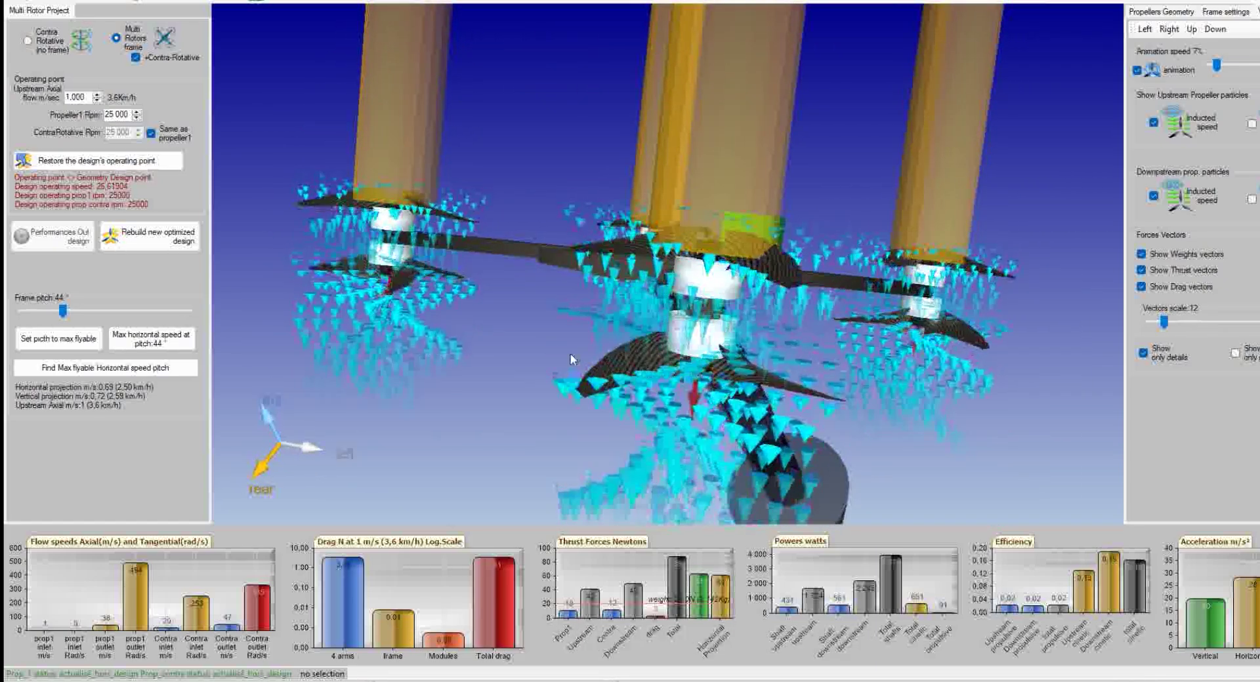
left_click_drag(835, 184, 667, 273)
left_click_drag(651, 418, 623, 341)
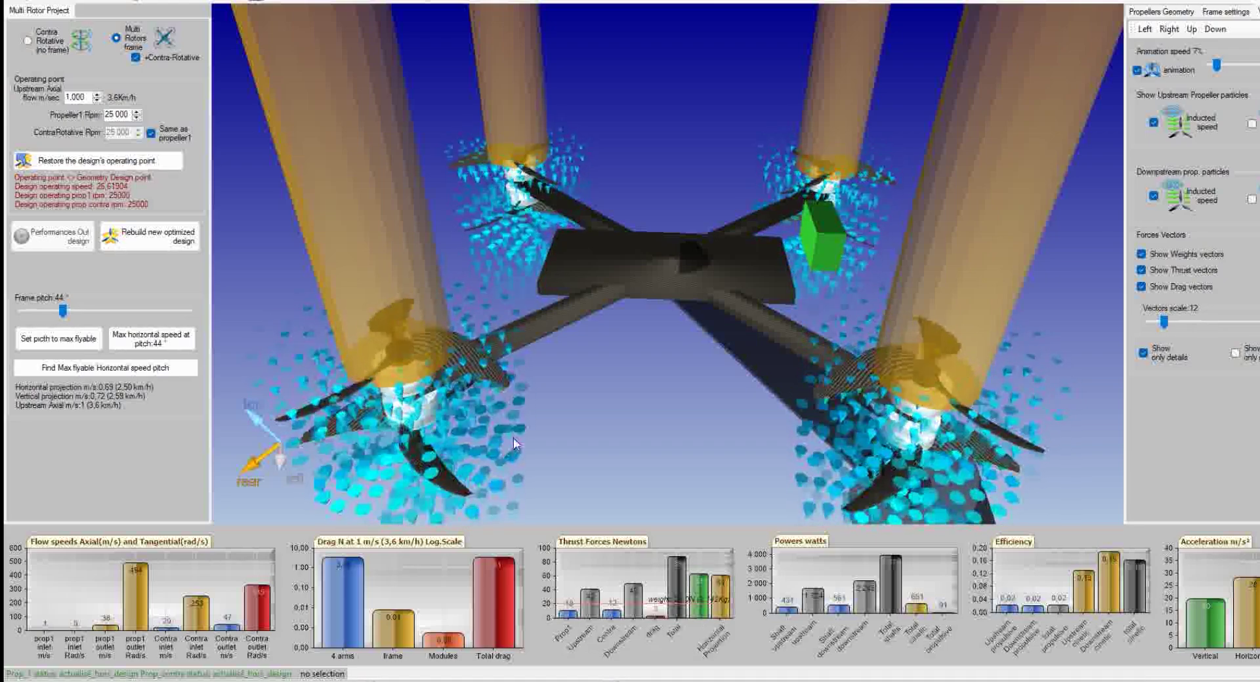
left_click_drag(523, 407, 570, 295)
left_click_drag(682, 375, 616, 408)
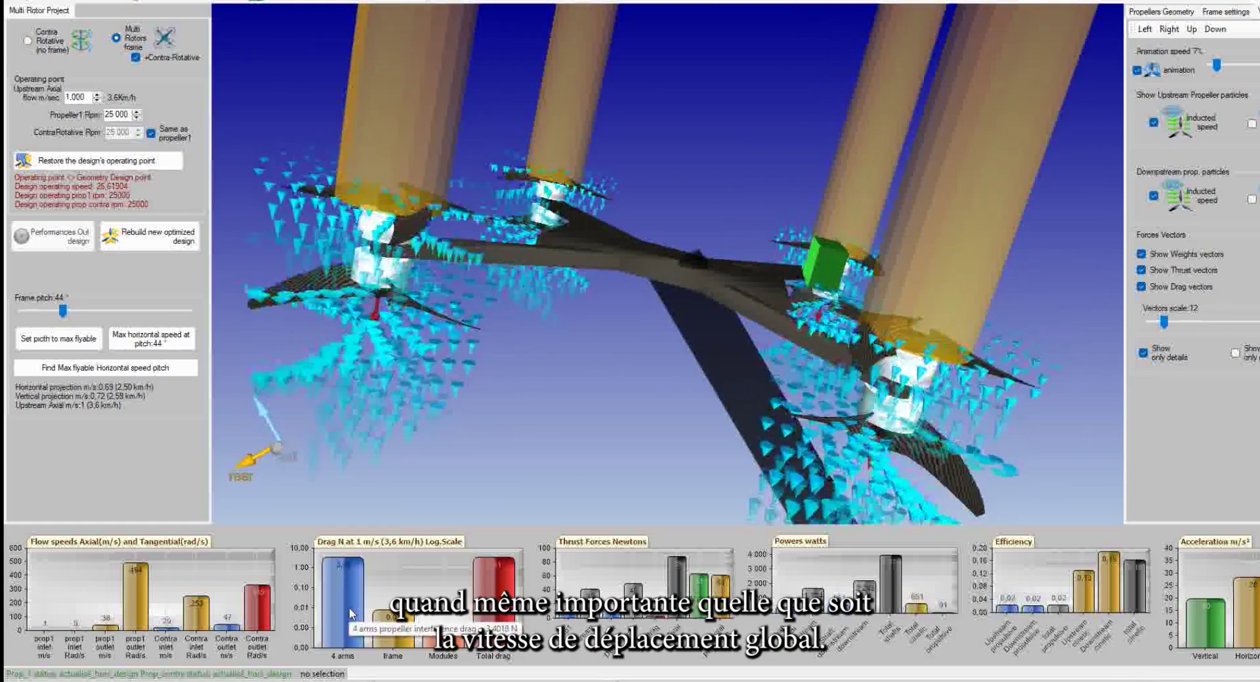
mouse_move(350, 609)
left_click_drag(622, 356, 566, 392)
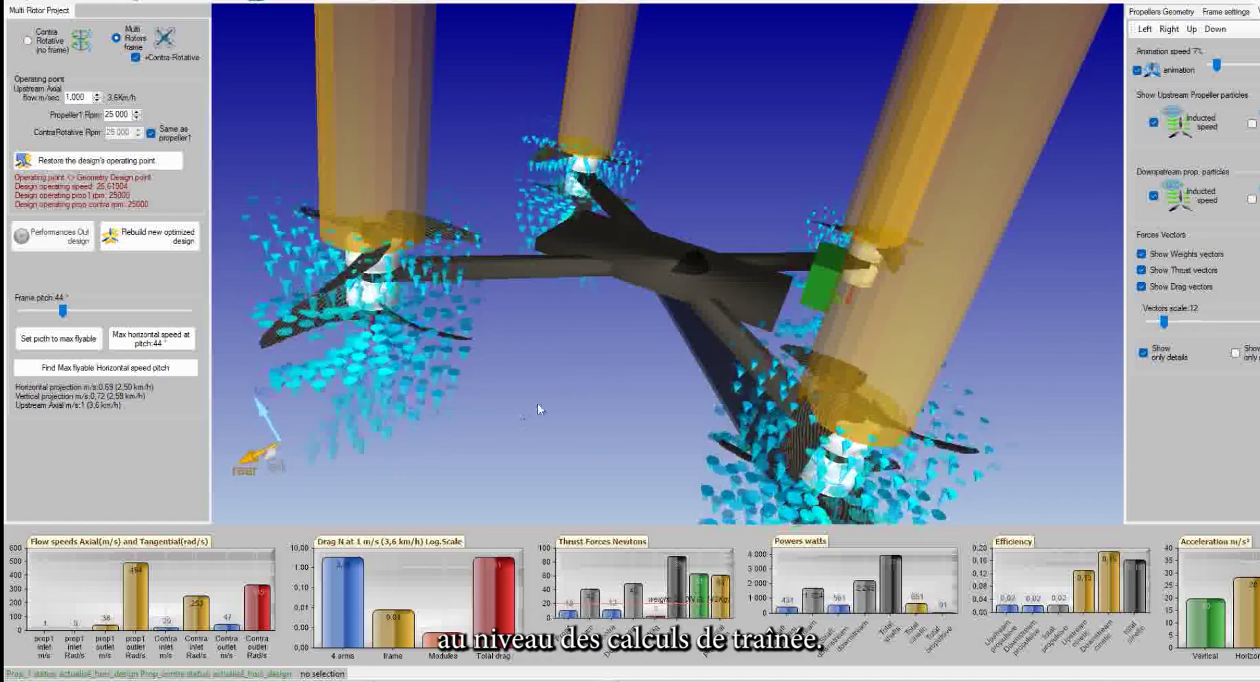
left_click_drag(573, 445, 550, 386)
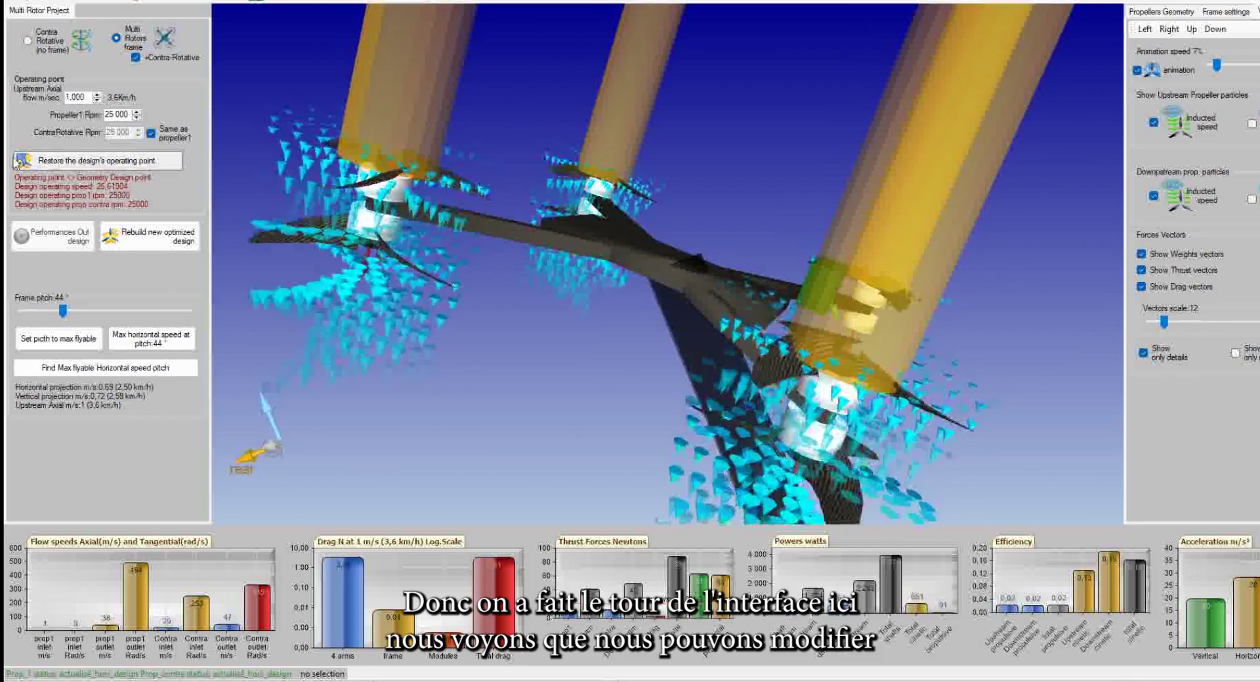
Unlink the contra-rotative rpm from propeller 1, inspect the propeller pairs, and link the two rotation speeds again
left_click(152, 134)
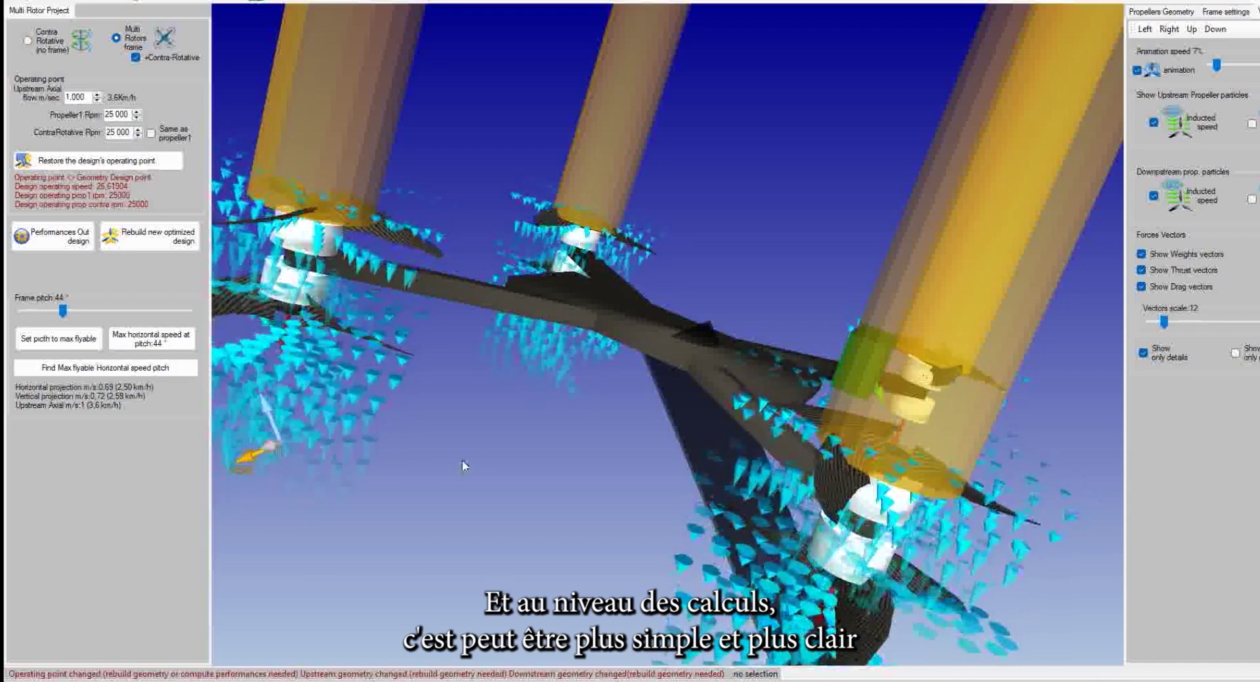
left_click_drag(513, 511, 602, 491)
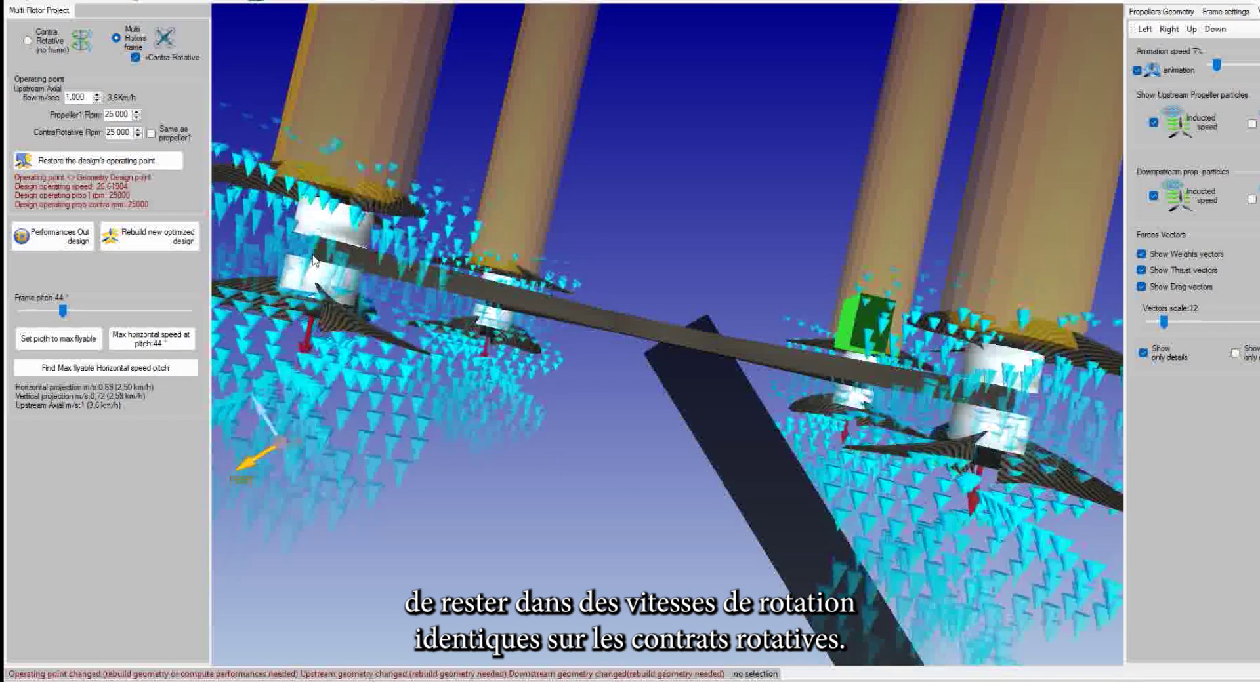
left_click_drag(367, 288, 552, 462)
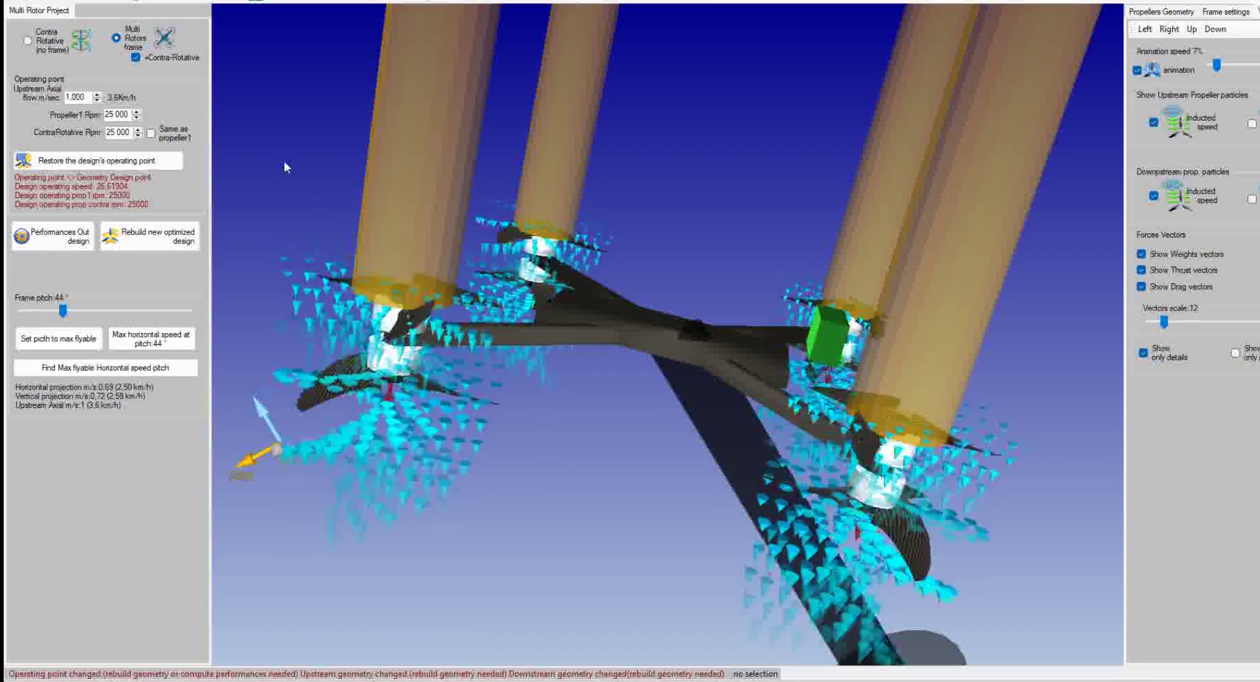
left_click(151, 134)
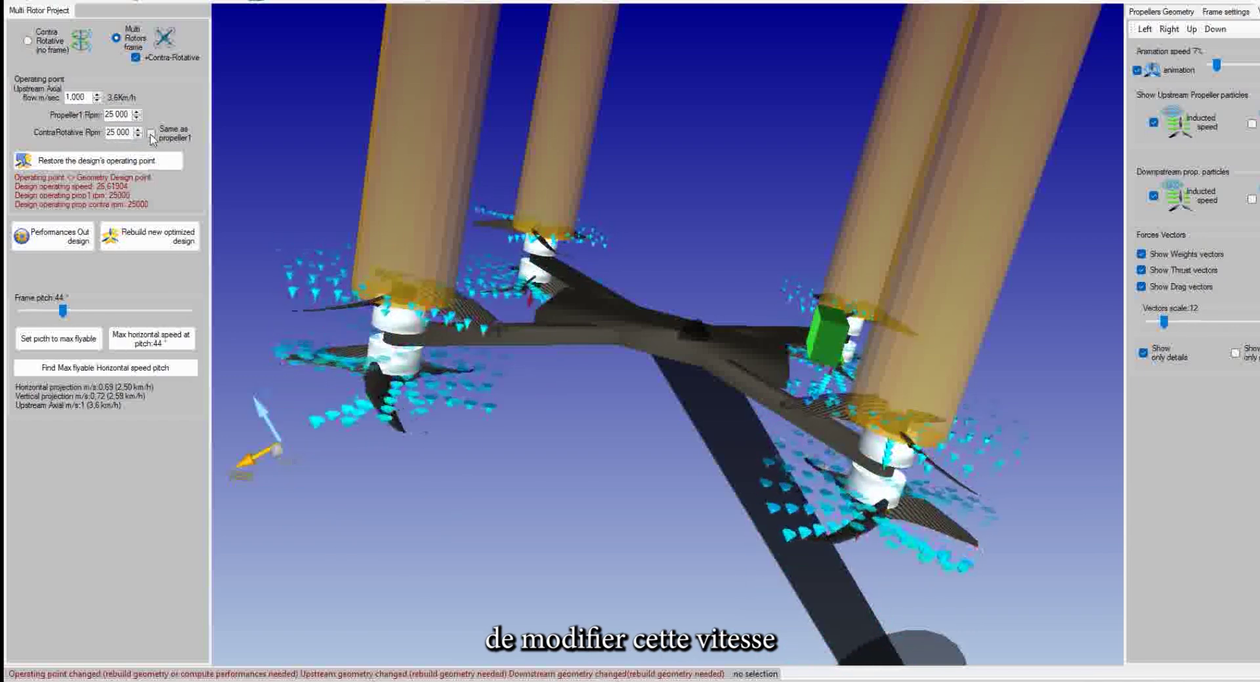
left_click_drag(561, 481, 778, 456)
left_click_drag(940, 520, 580, 42)
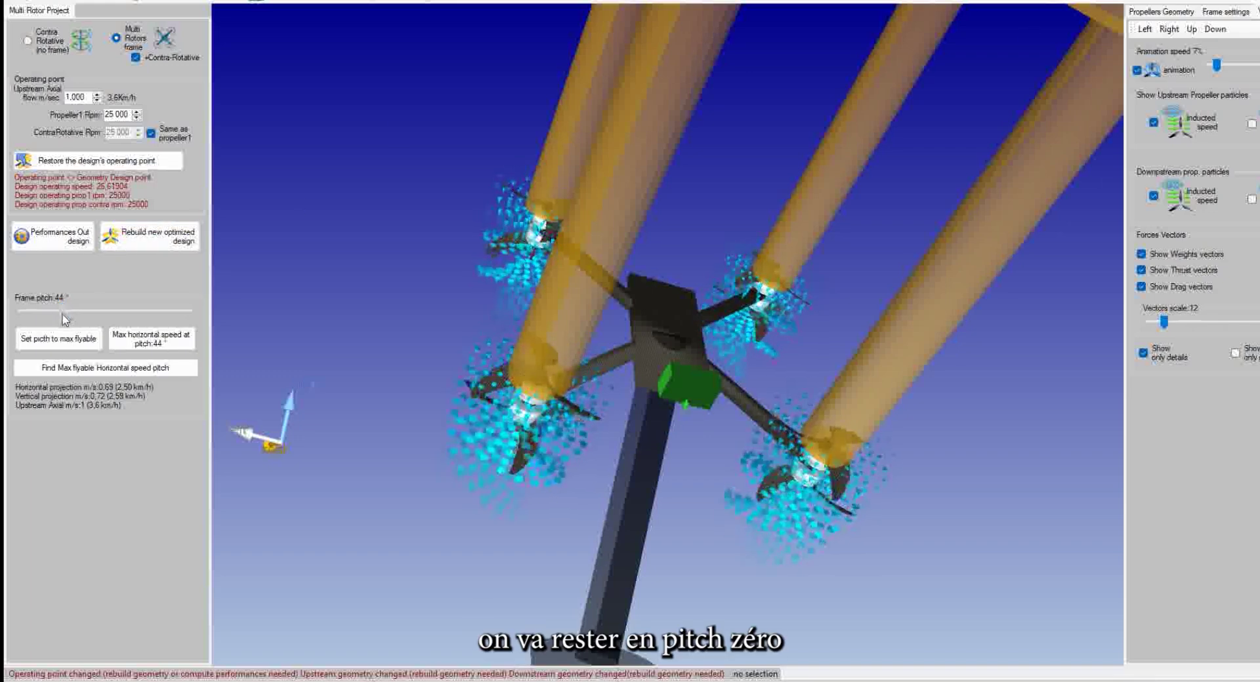
Set the frame pitch to 0° and review the level drone together with the propellers' geometry settings
left_click_drag(63, 311, 22, 311)
left_click_drag(501, 265, 531, 368)
scroll(987, 261, "down", 2)
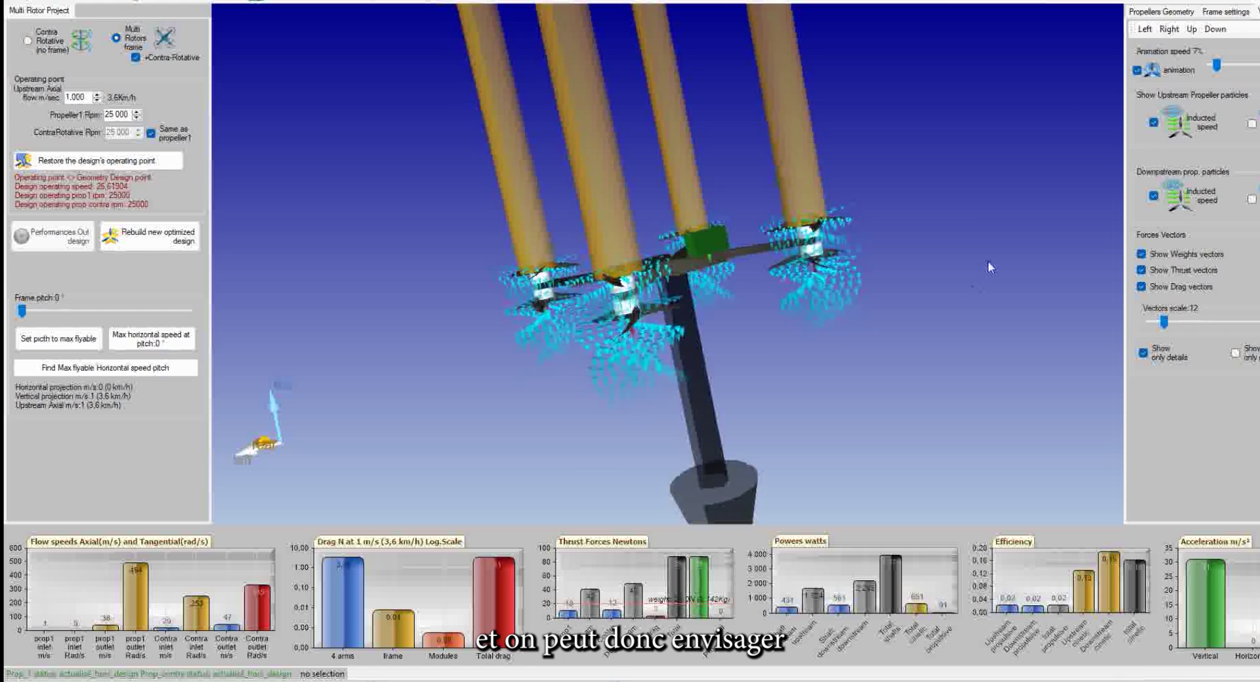
left_click(1142, 12)
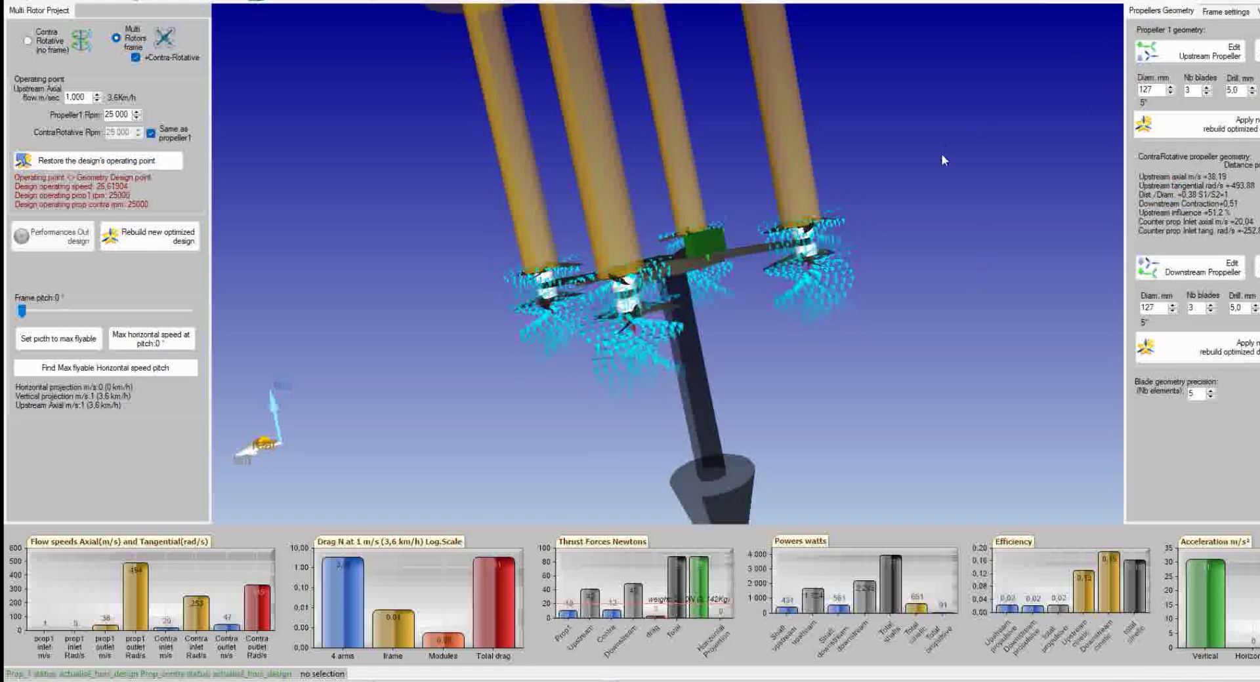
left_click_drag(945, 146, 962, 326)
left_click_drag(718, 254, 726, 304)
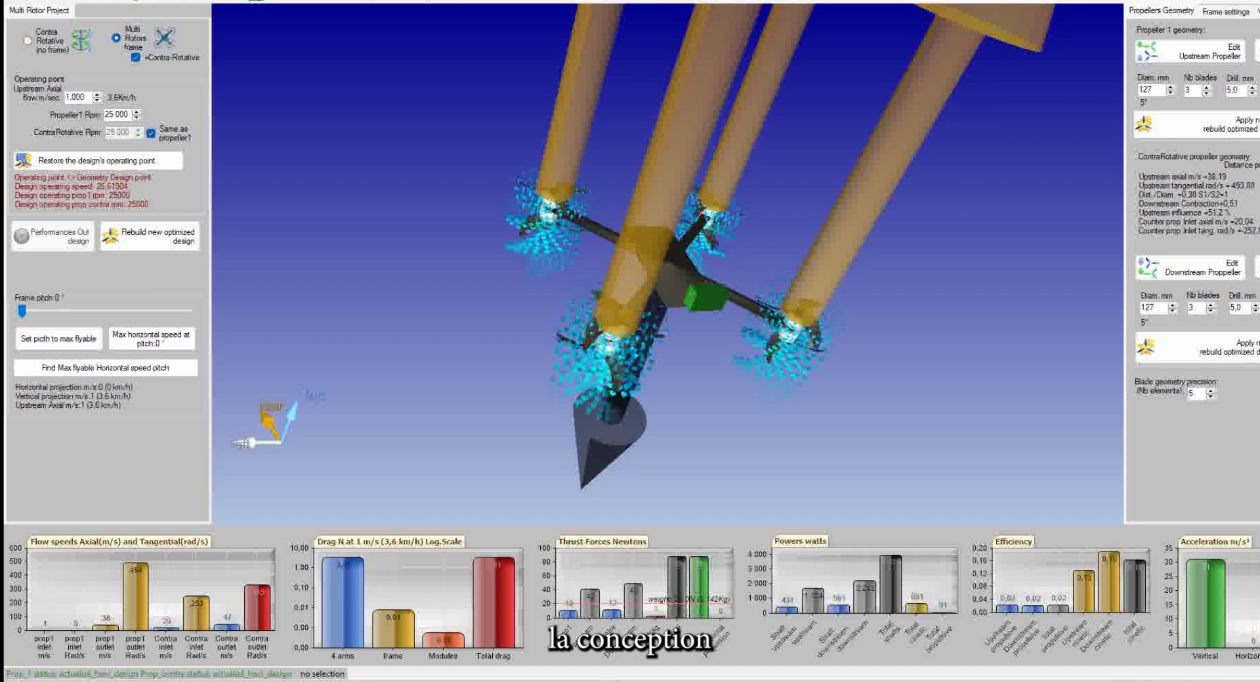
Turn off the Show only details option, hide the weight, thrust and drag vectors, and view the whole drone with its induced speed particles
left_click(1224, 12)
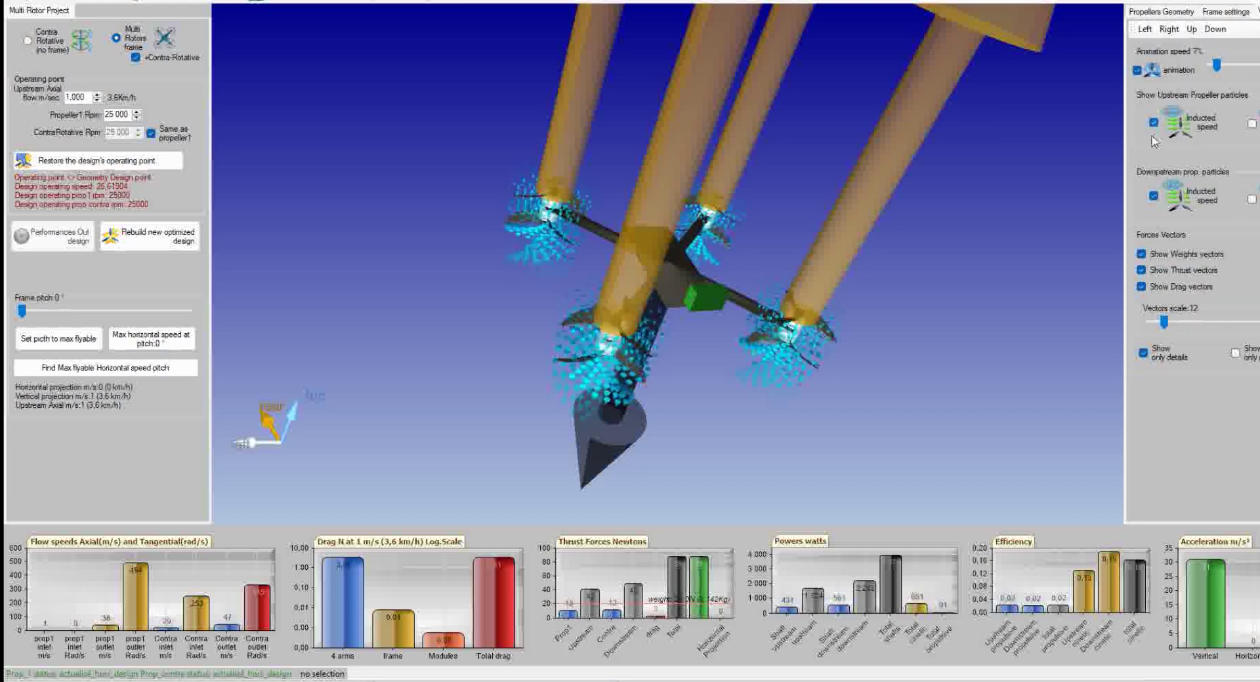
left_click(1143, 353)
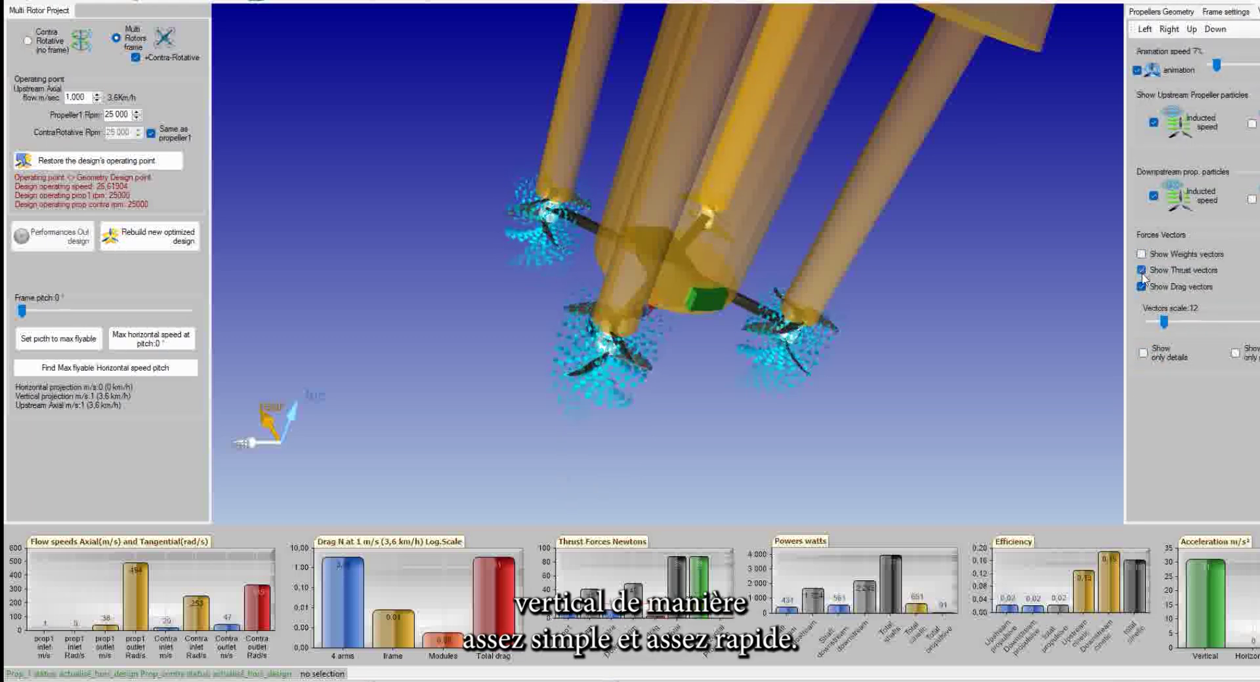
left_click(1141, 271)
left_click_drag(919, 233, 787, 298)
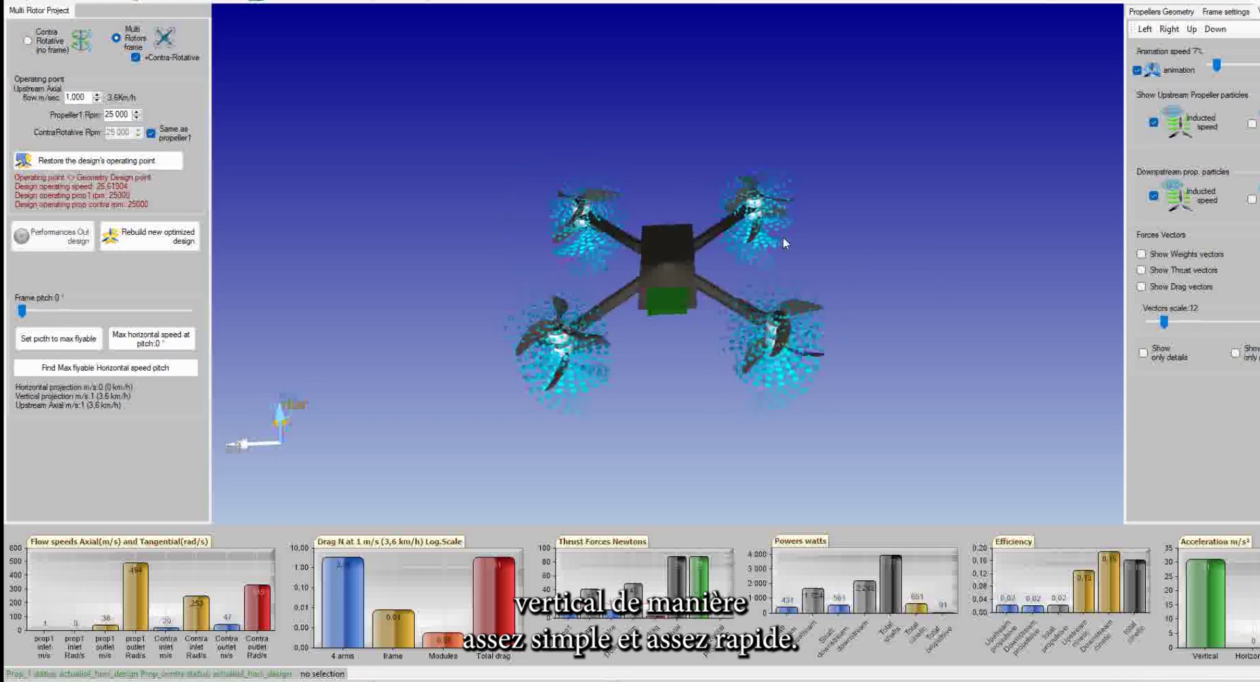
left_click_drag(778, 238, 817, 222)
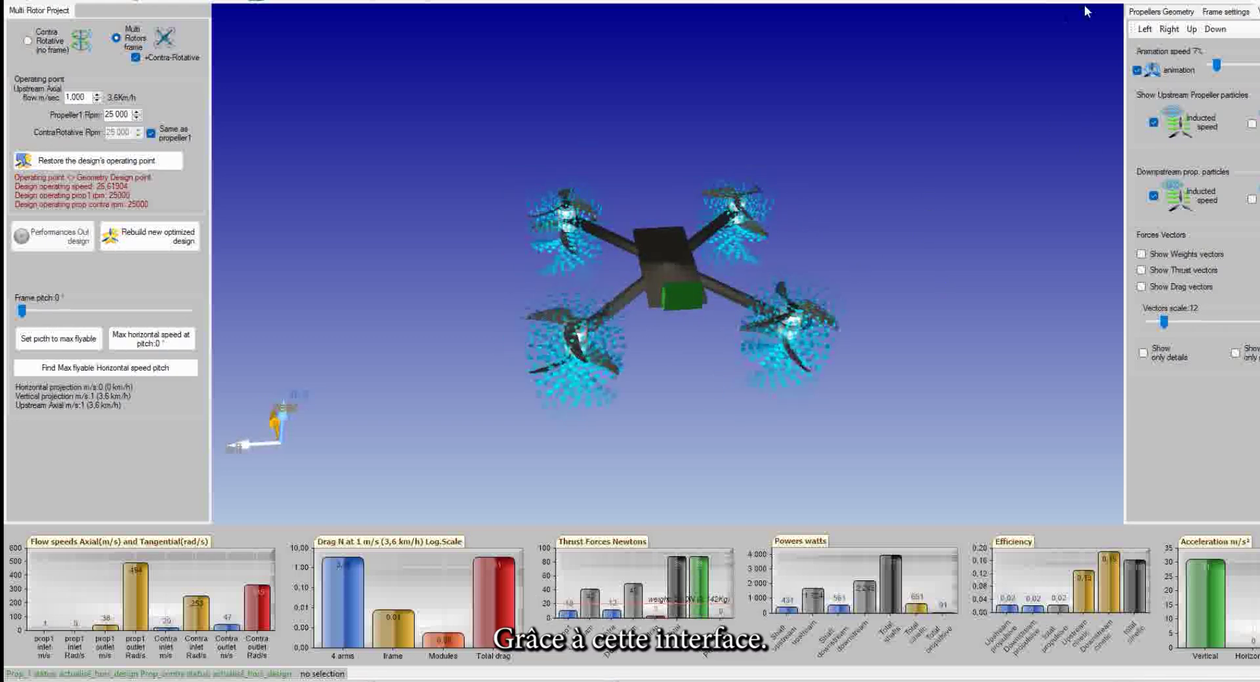